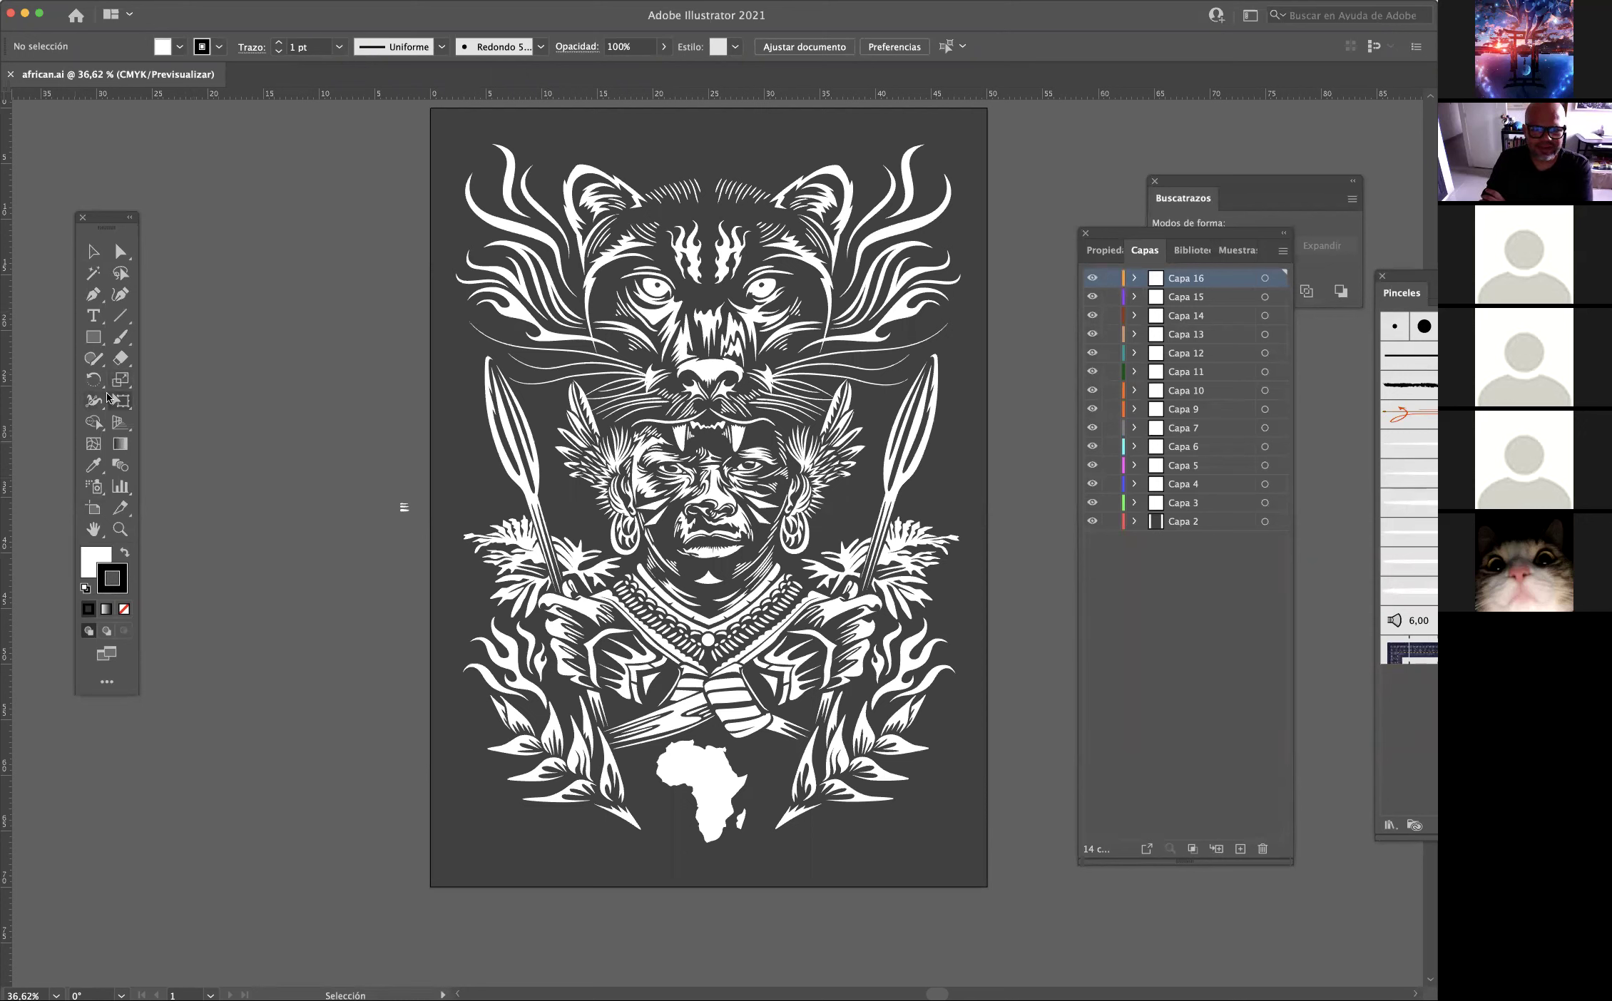
# Move the tools panel closer to the artwork, bring the Brushes panel fully into view and place the Layers panel lower down.
pyautogui.moveTo(123, 216); pyautogui.dragTo(184, 208)
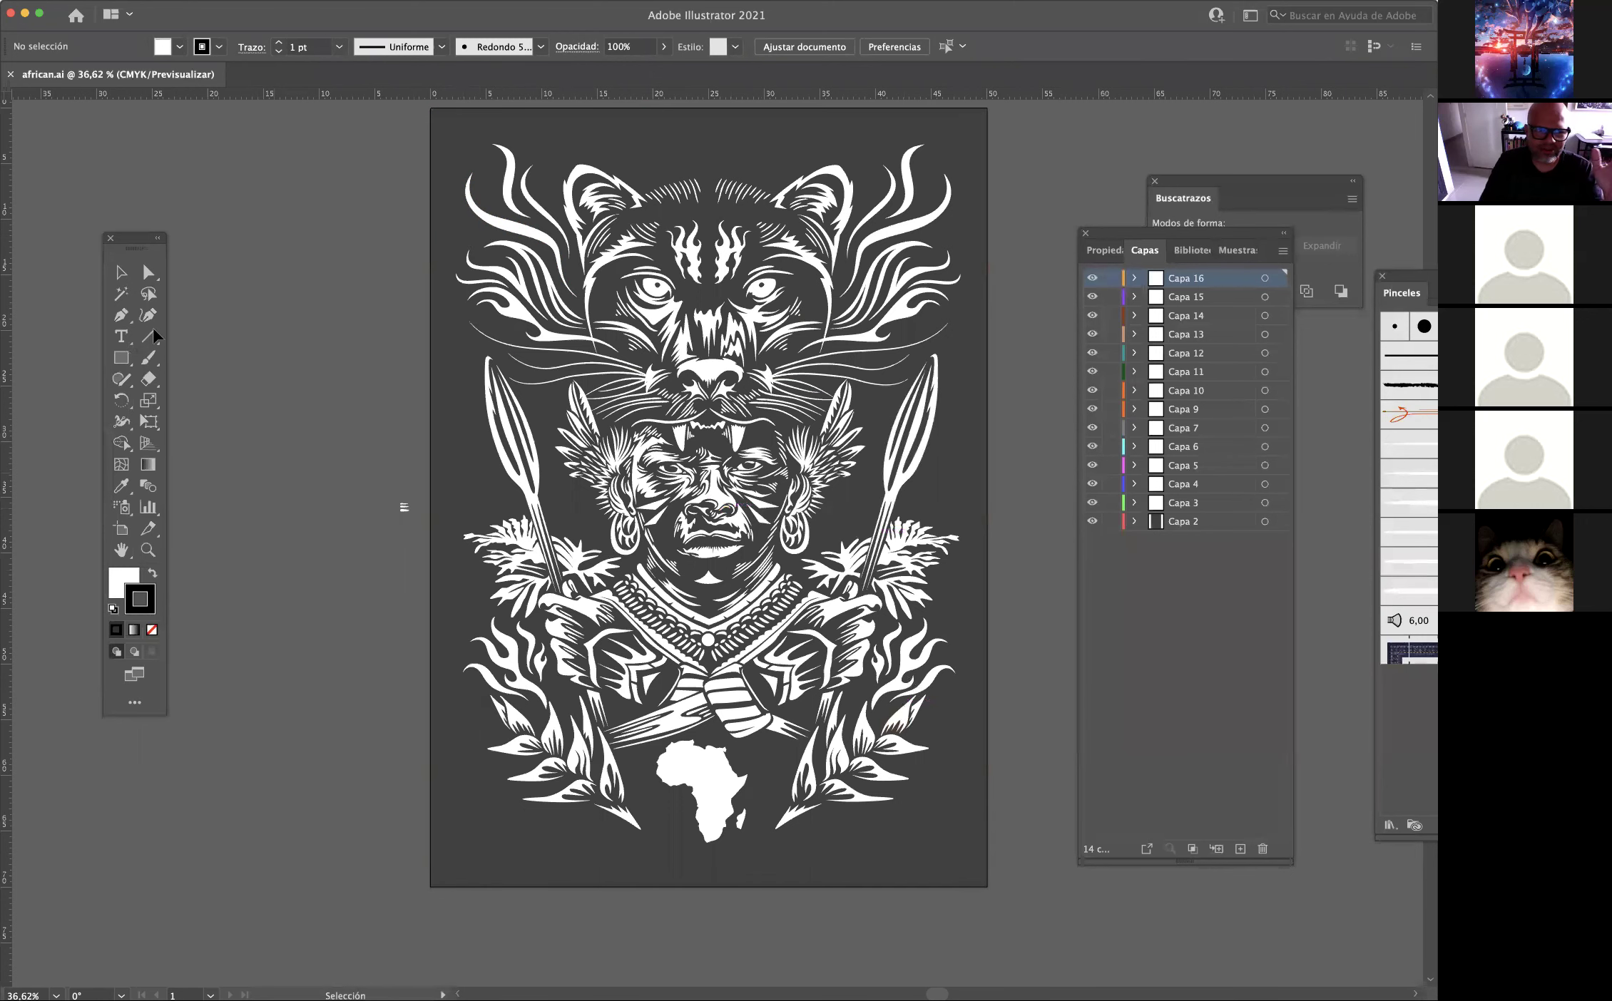
pyautogui.moveTo(135, 237)
pyautogui.mouseDown()
pyautogui.moveTo(164, 251)
pyautogui.moveTo(152, 224)
pyautogui.mouseUp()
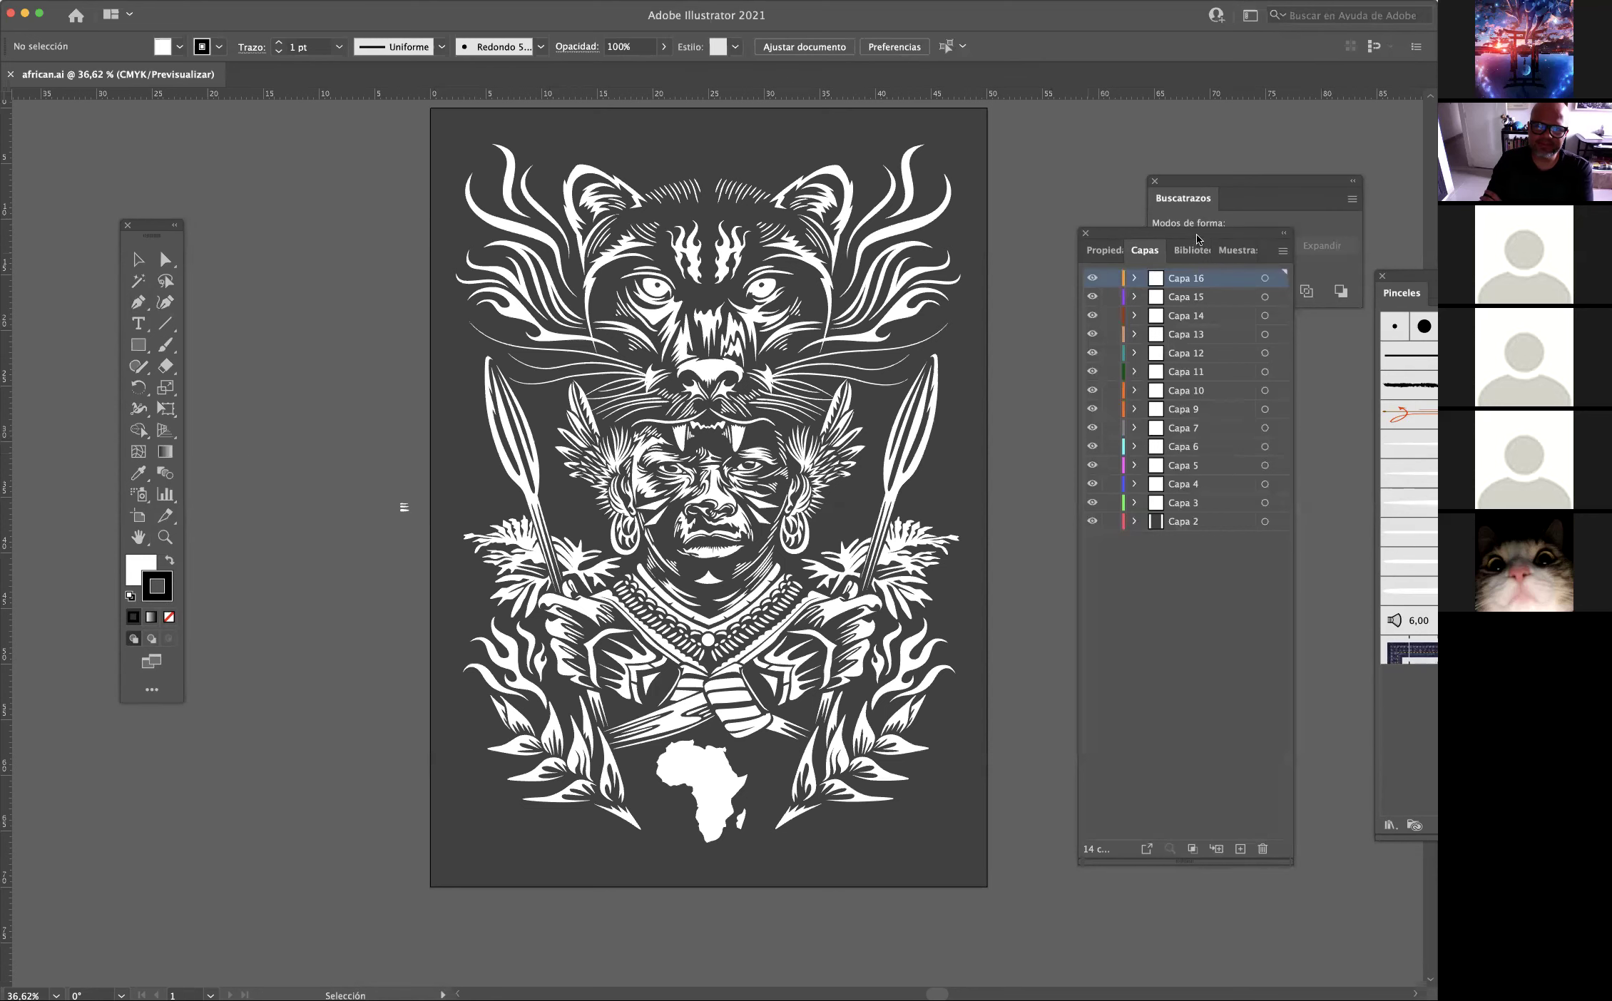
pyautogui.moveTo(1199, 235); pyautogui.dragTo(1184, 424)
pyautogui.moveTo(1414, 278)
pyautogui.mouseDown()
pyautogui.moveTo(1113, 150)
pyautogui.moveTo(1218, 130)
pyautogui.mouseUp()
pyautogui.click(1092, 428)
pyautogui.moveTo(1275, 419); pyautogui.dragTo(1120, 295)
pyautogui.moveTo(1018, 928); pyautogui.dragTo(1018, 755)
pyautogui.moveTo(1026, 300); pyautogui.dragTo(1197, 467)
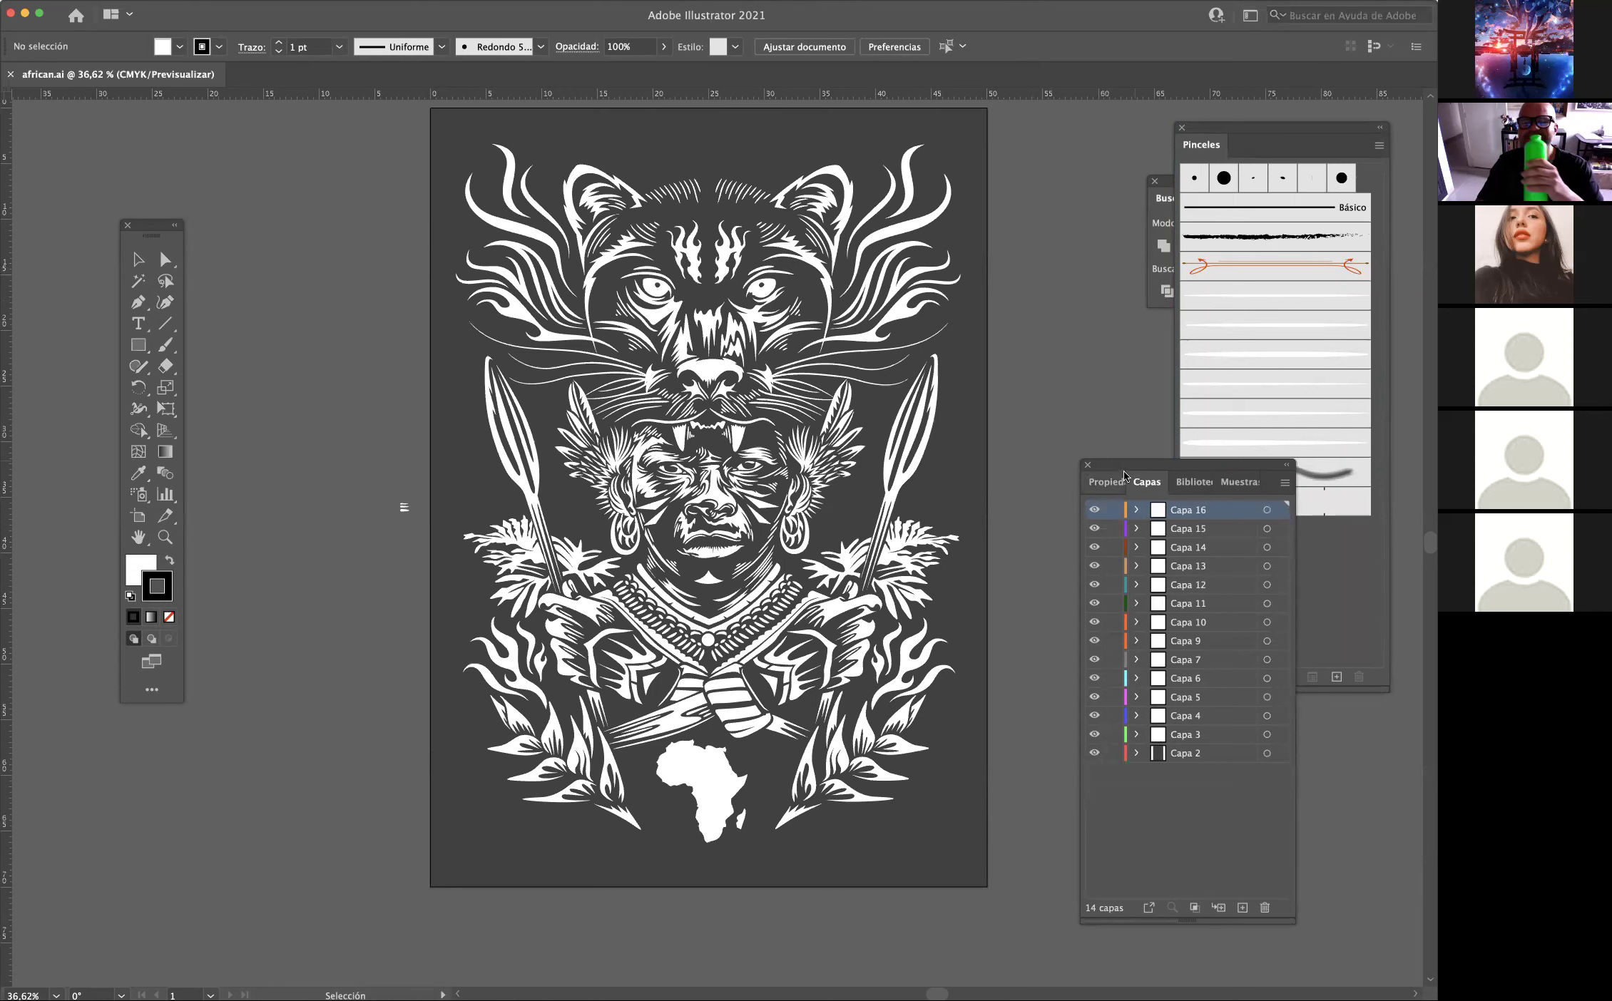
# Shorten the Brushes panel and place the Layers panel beneath it so both are clear of the artboard.
pyautogui.moveTo(1125, 468); pyautogui.dragTo(1076, 466)
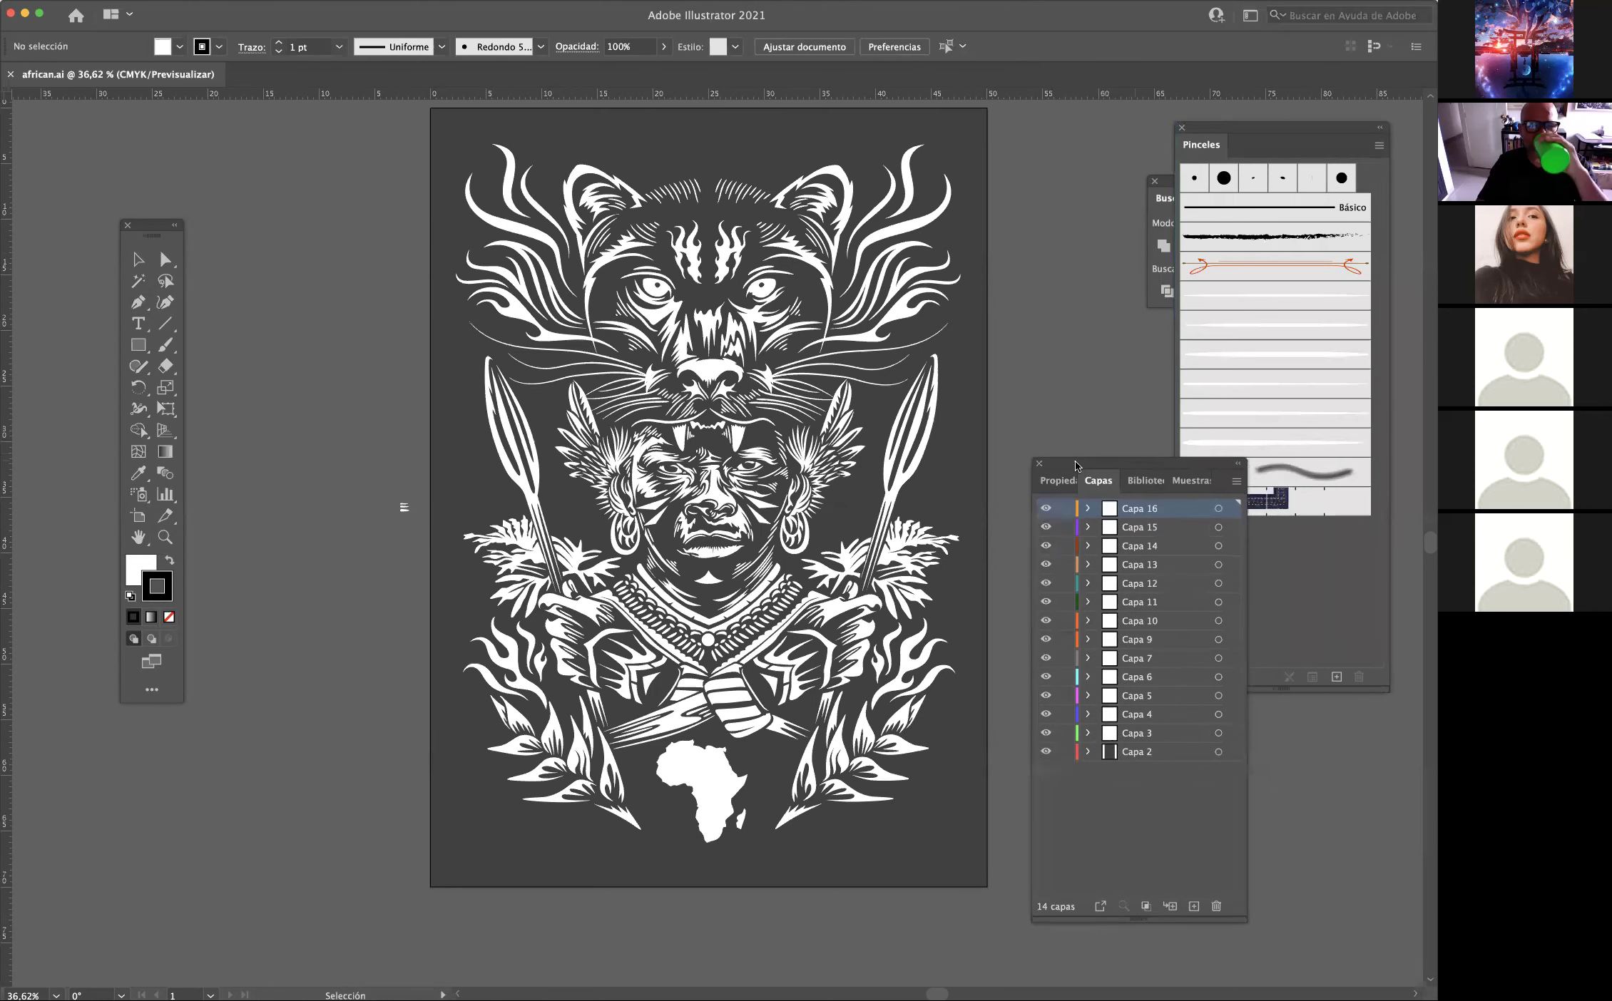
pyautogui.moveTo(1077, 467); pyautogui.dragTo(1134, 478)
pyautogui.moveTo(1277, 141); pyautogui.dragTo(1275, 139)
pyautogui.moveTo(1378, 682); pyautogui.dragTo(1378, 583)
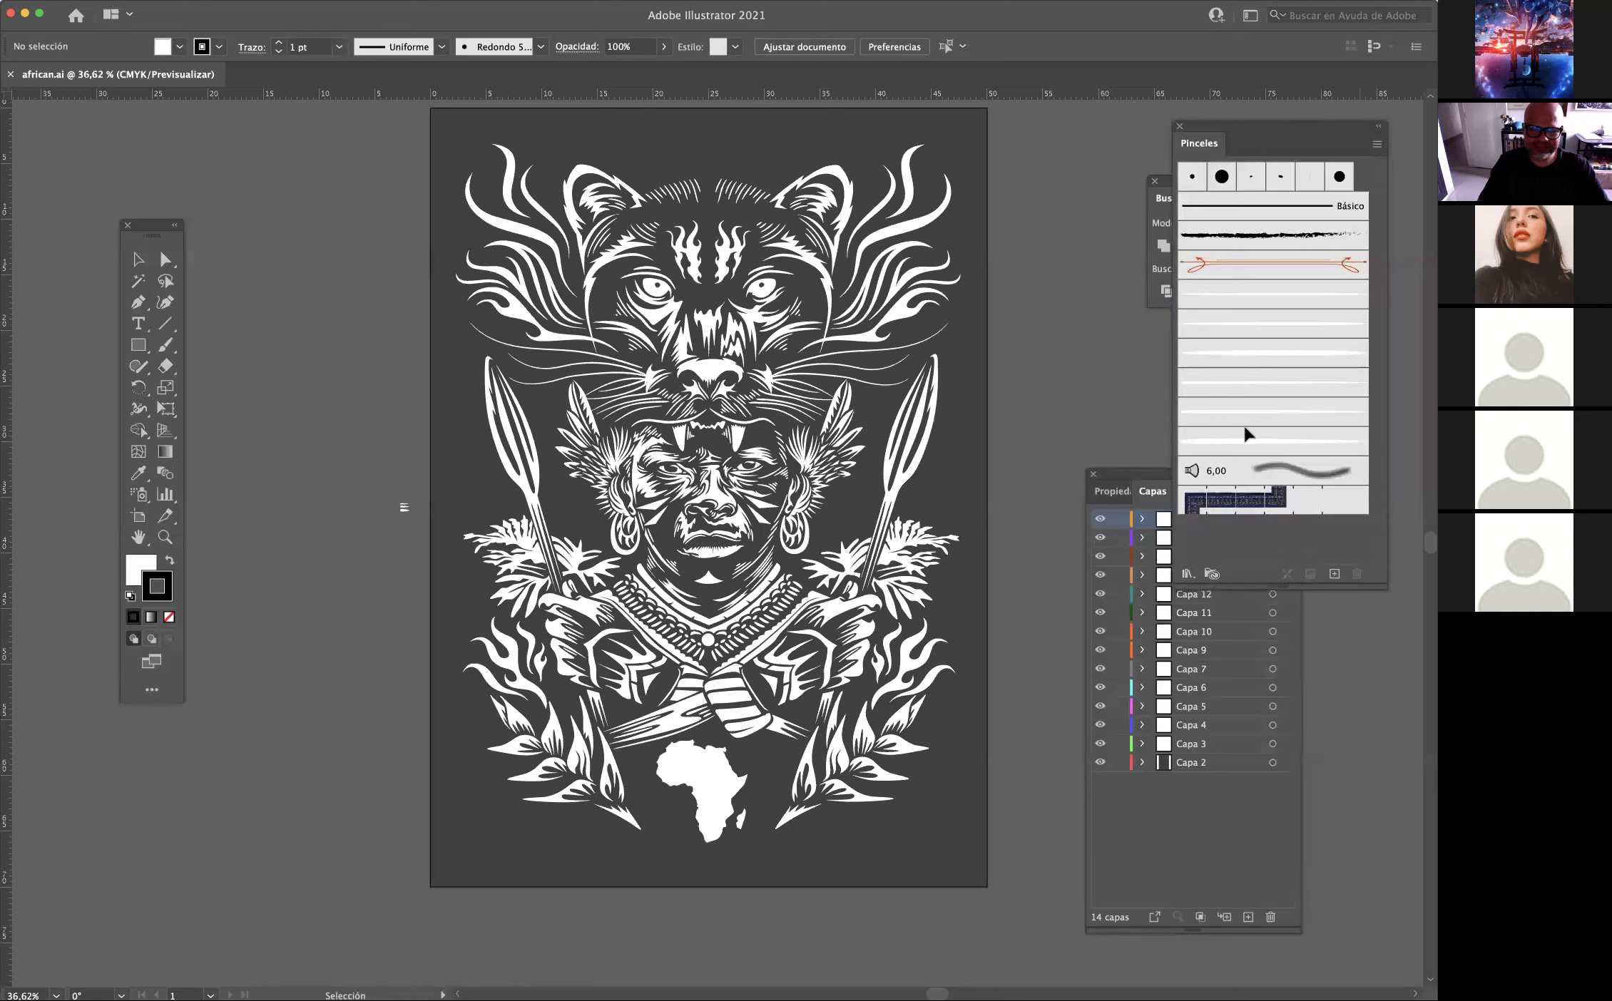
pyautogui.moveTo(1232, 152); pyautogui.dragTo(1242, 146)
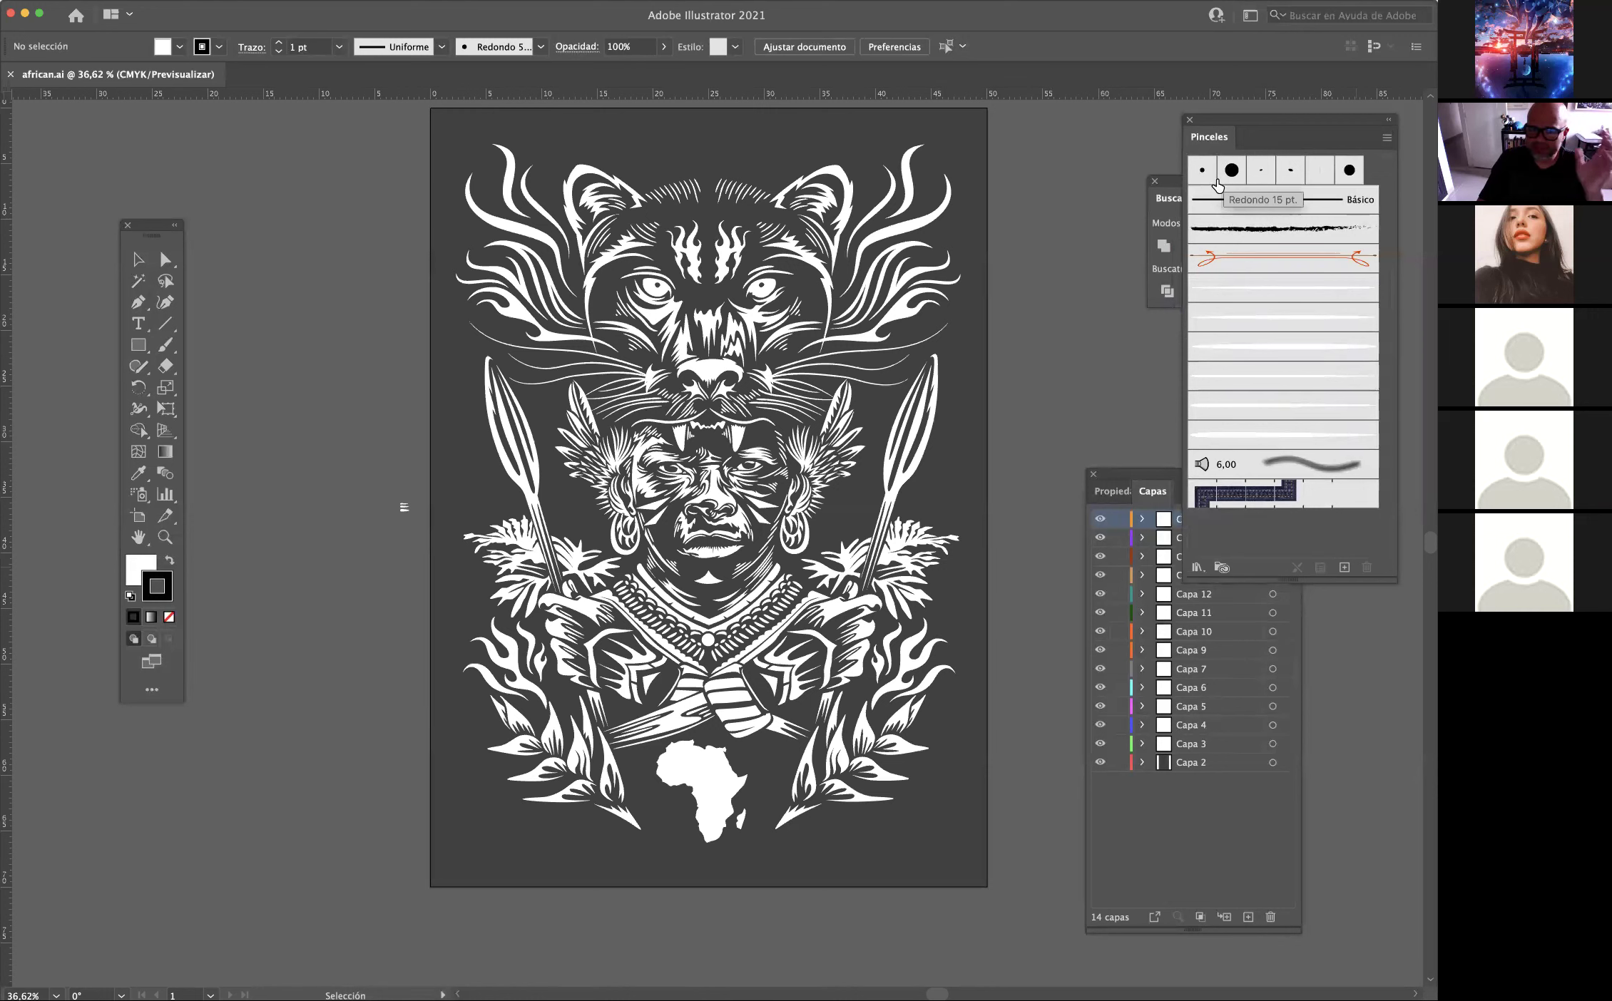
pyautogui.moveTo(1139, 476); pyautogui.dragTo(1265, 635)
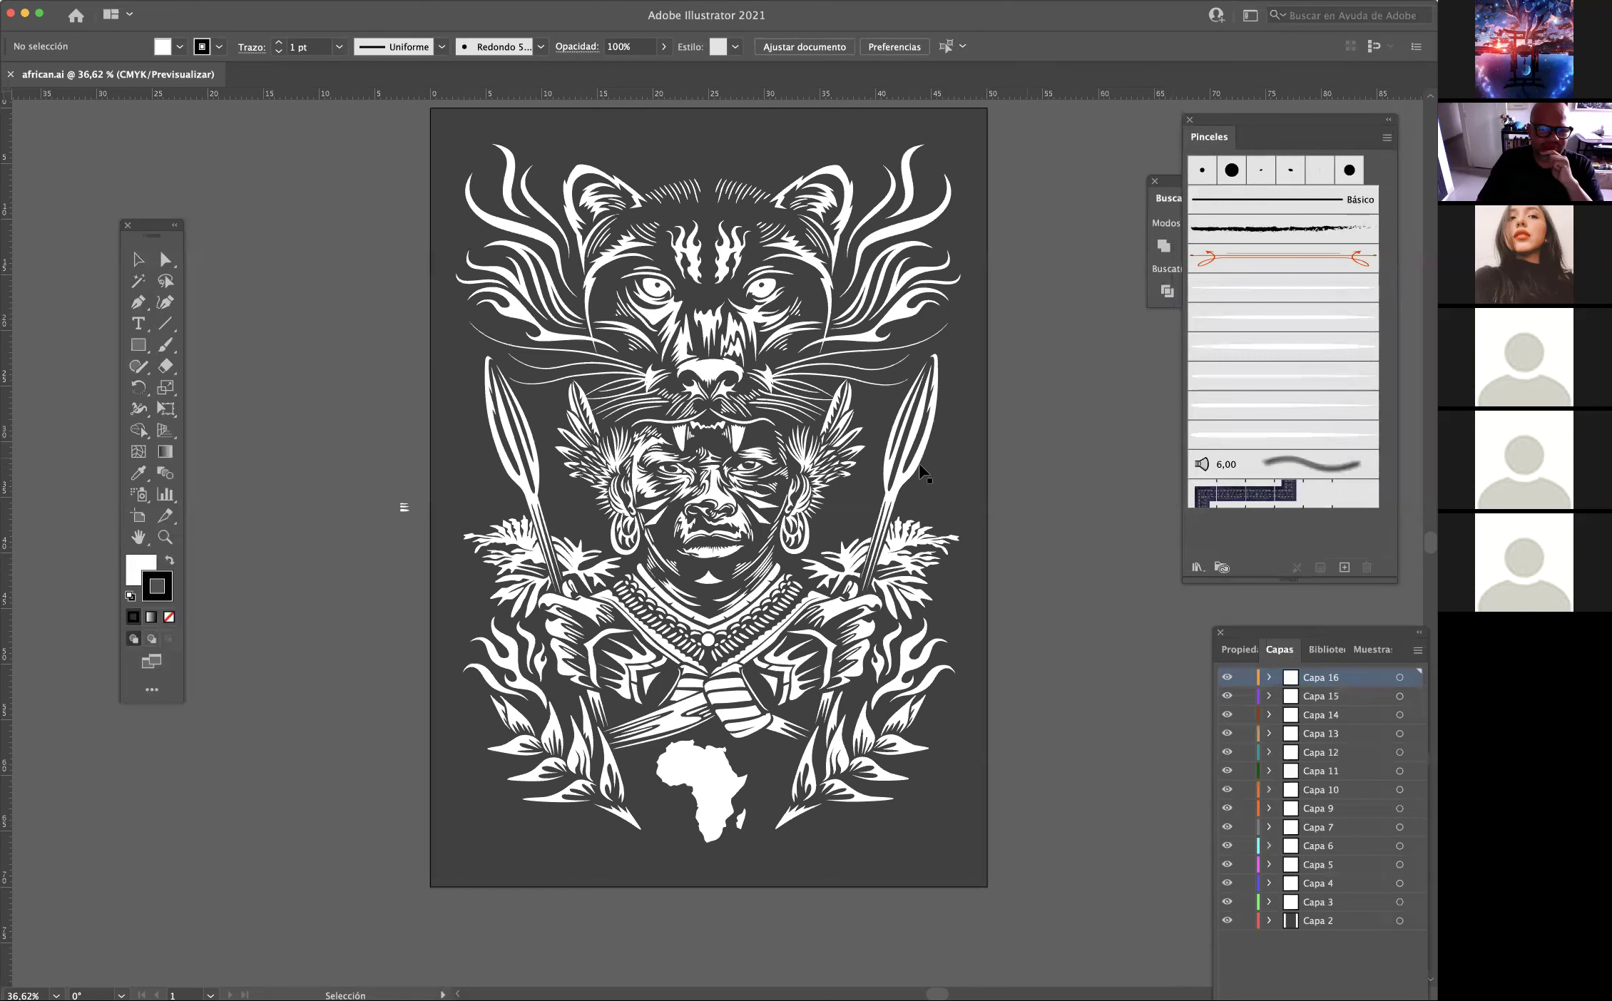
# Examine the line work of the panther head, the warrior's face, and the necklace and crossed arms.
pyautogui.click(470, 549)
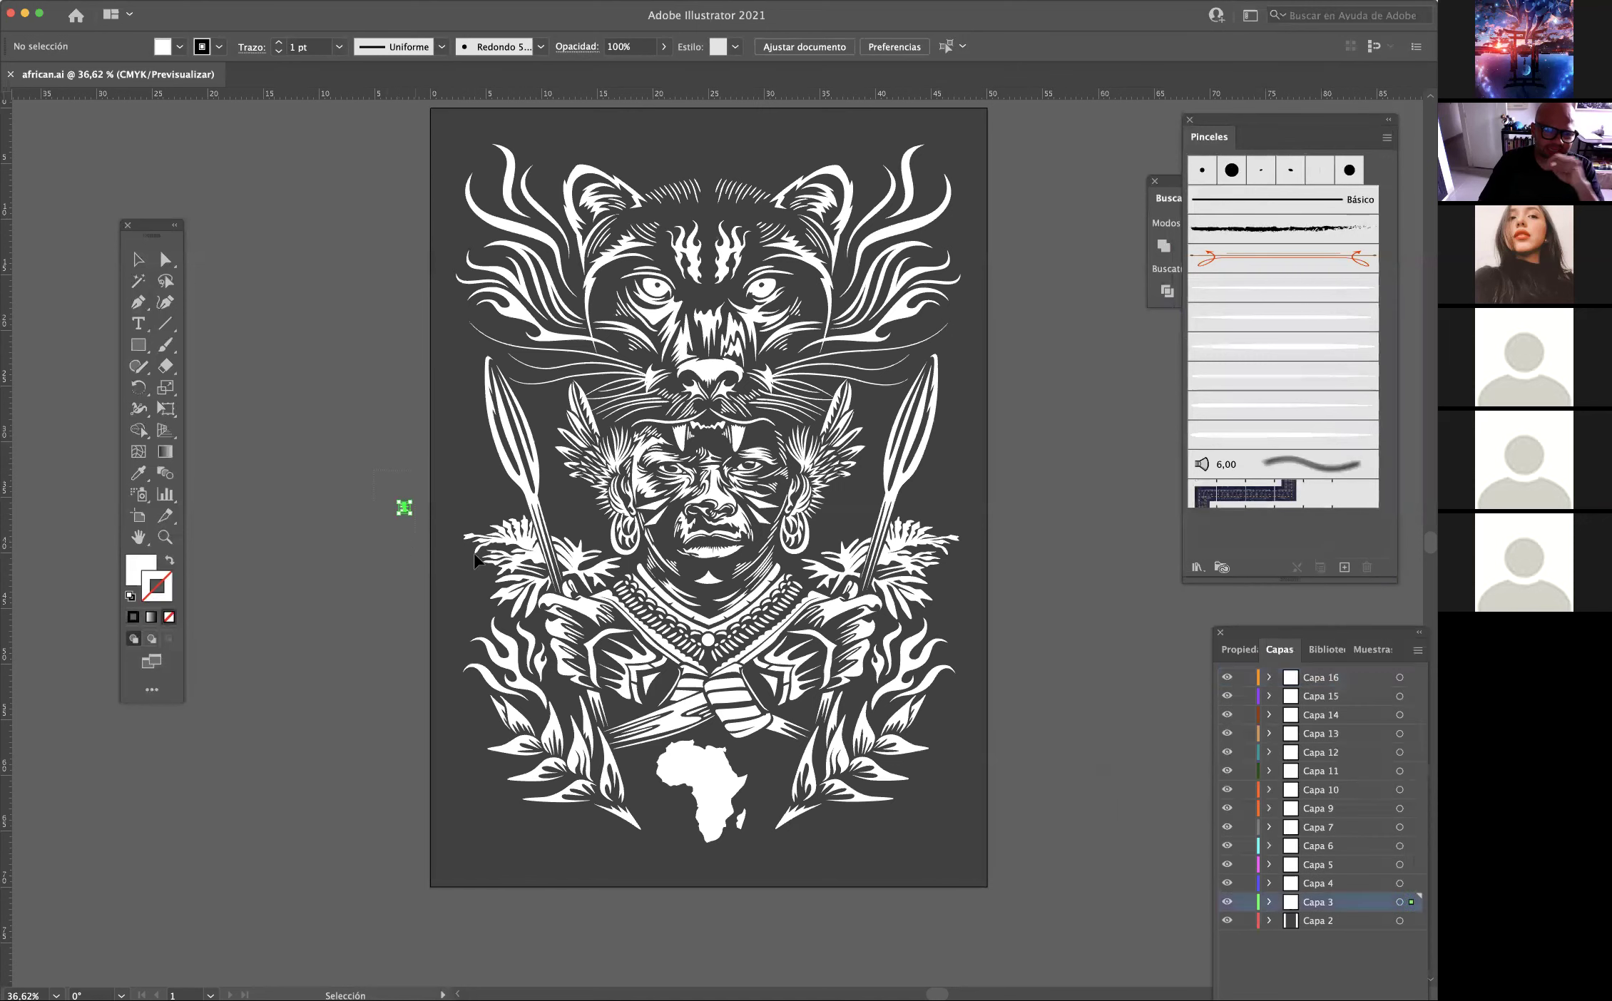
pyautogui.press('z')
pyautogui.moveTo(741, 342); pyautogui.dragTo(919, 362)
pyautogui.scroll(5, 919, 362)
pyautogui.press('v')
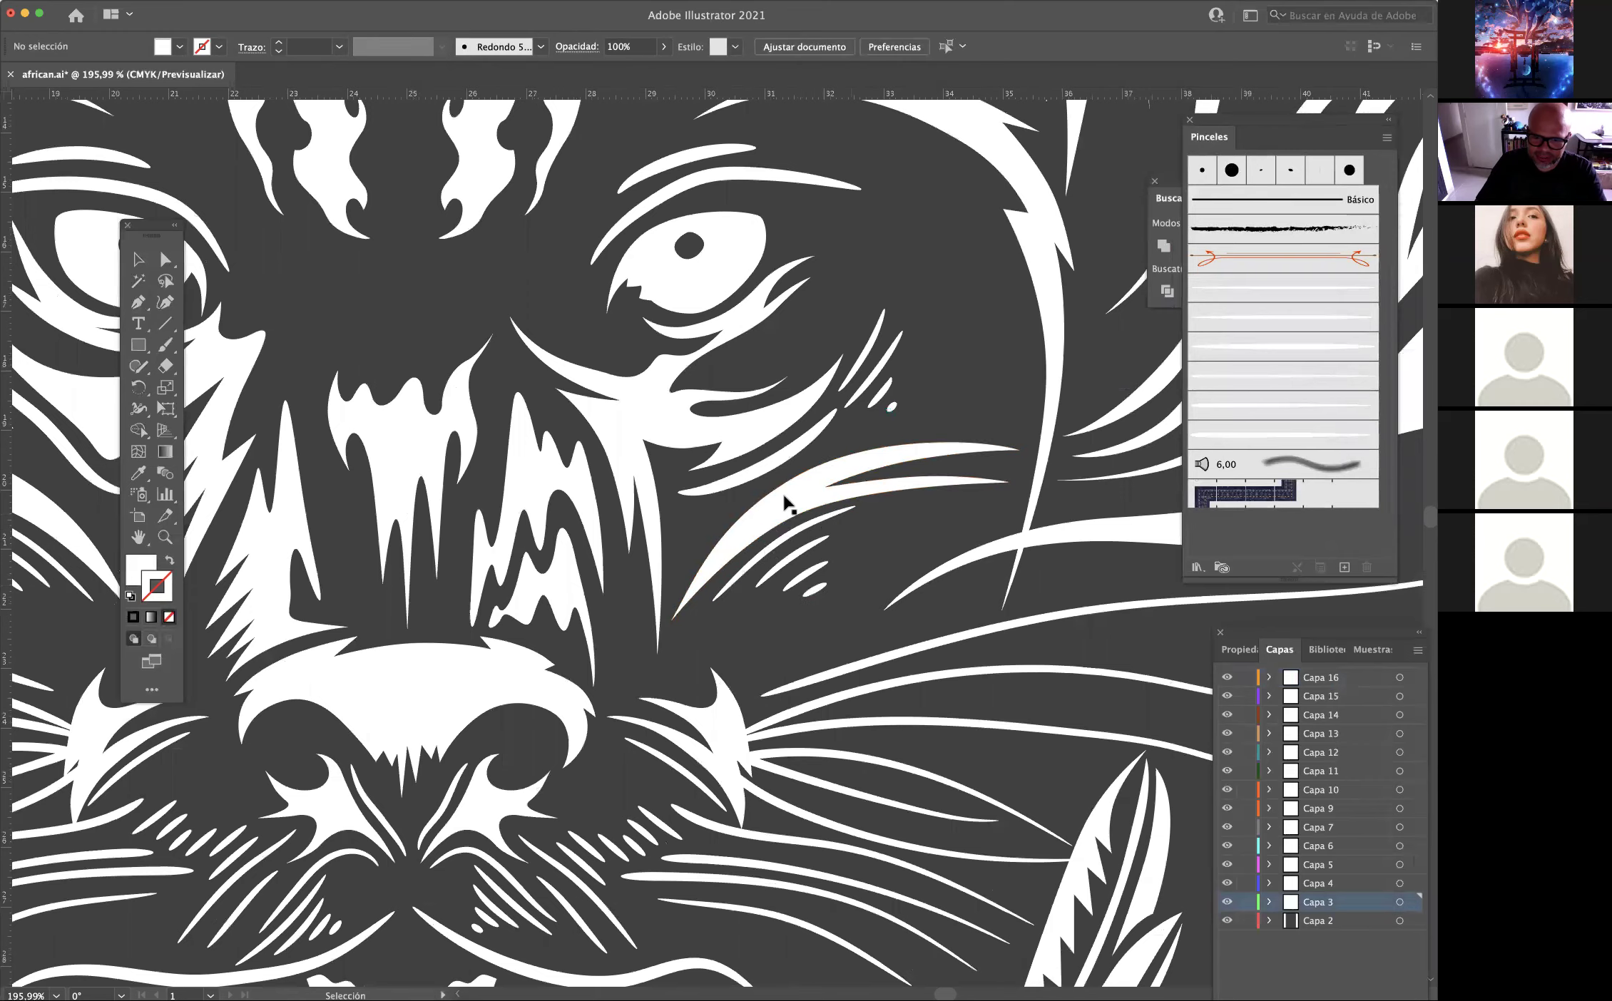
pyautogui.moveTo(640, 545); pyautogui.dragTo(935, 436)
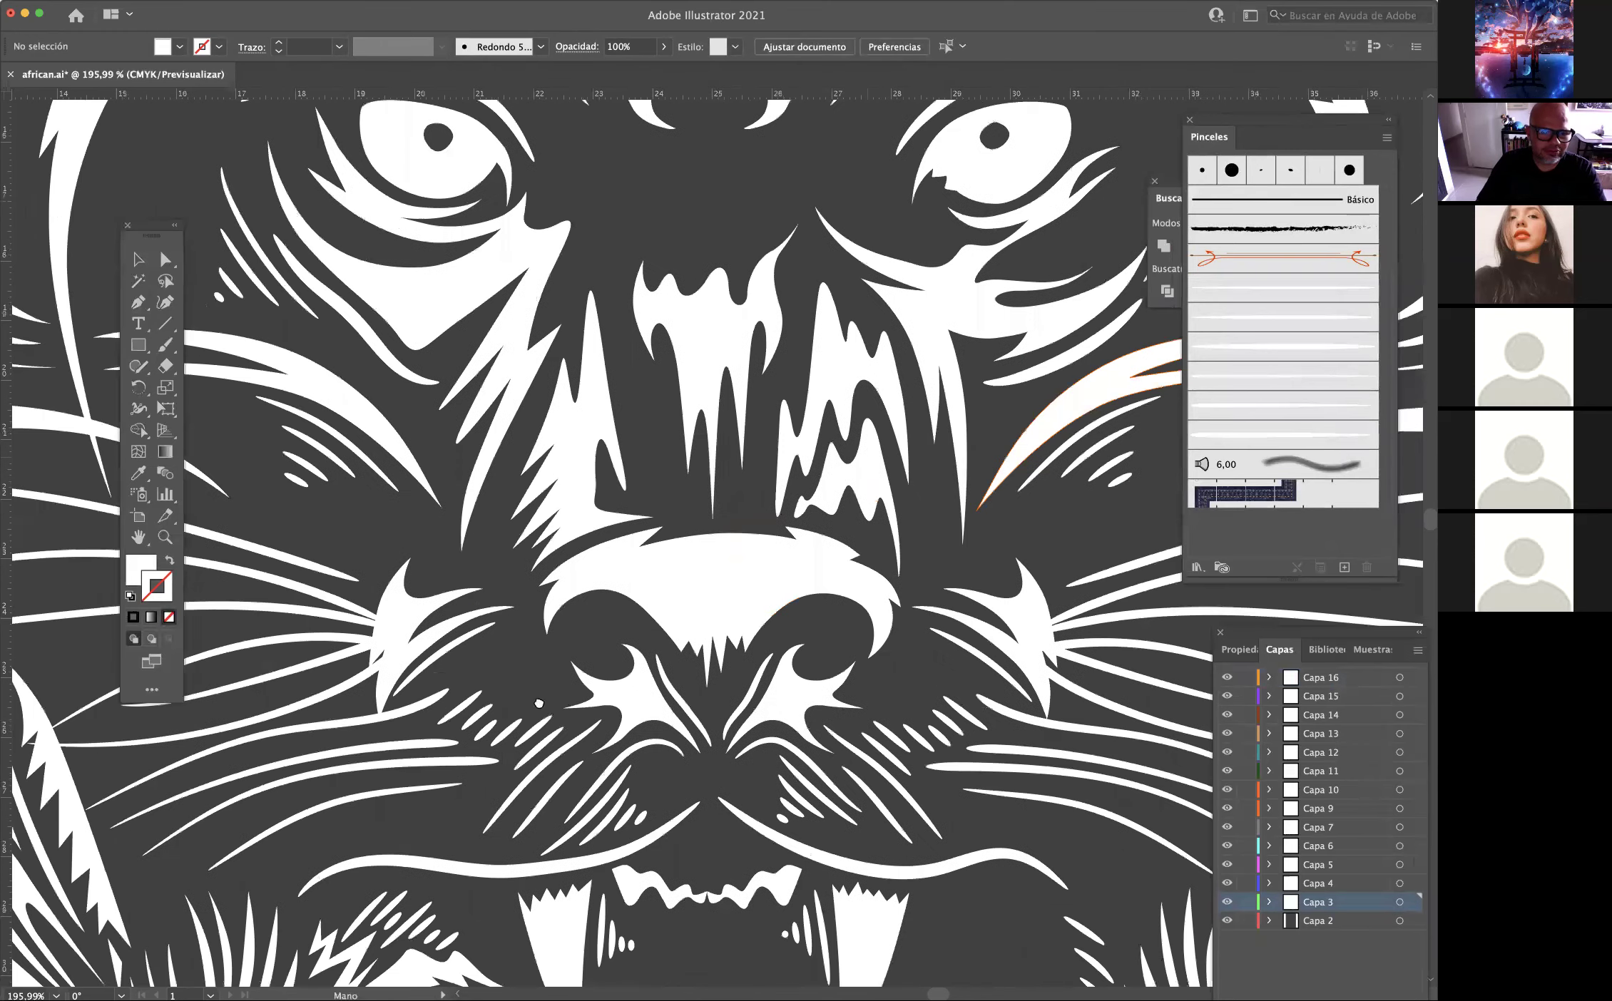
pyautogui.scroll(-2, 539, 704)
pyautogui.scroll(-8, 720, 442)
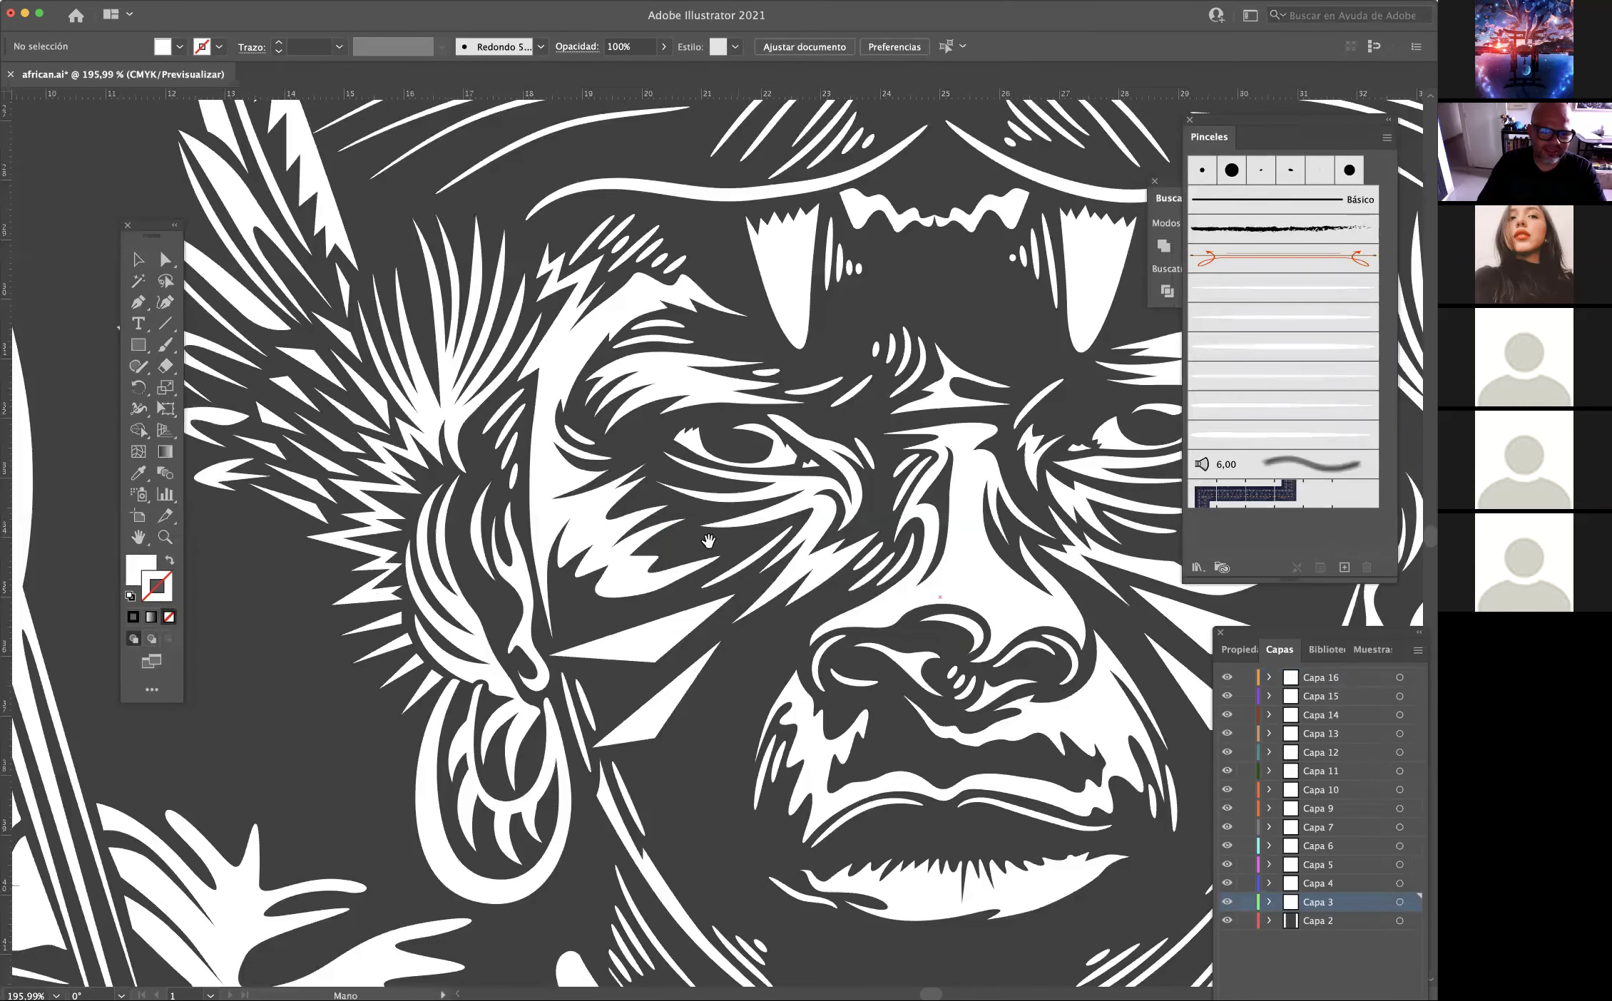
pyautogui.keyDown('alt'); pyautogui.click(614, 467); pyautogui.keyUp('alt')
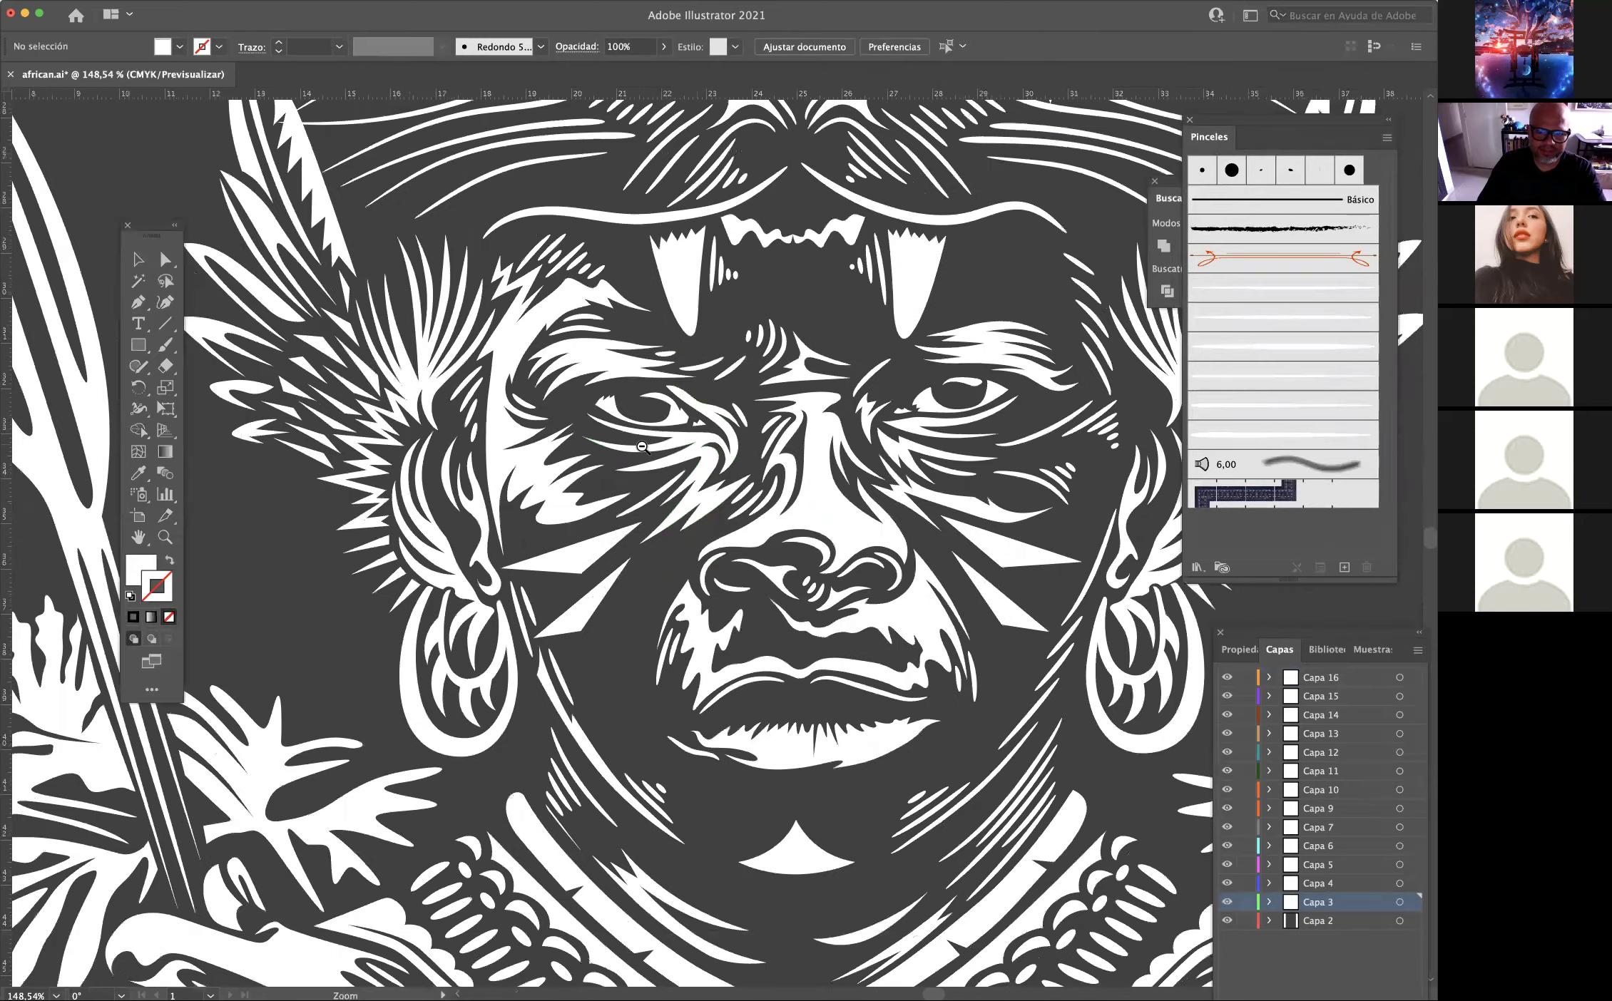
pyautogui.keyDown('alt'); pyautogui.click(642, 447); pyautogui.keyUp('alt')
pyautogui.scroll(-4, 642, 456)
pyautogui.scroll(-2, 640, 470)
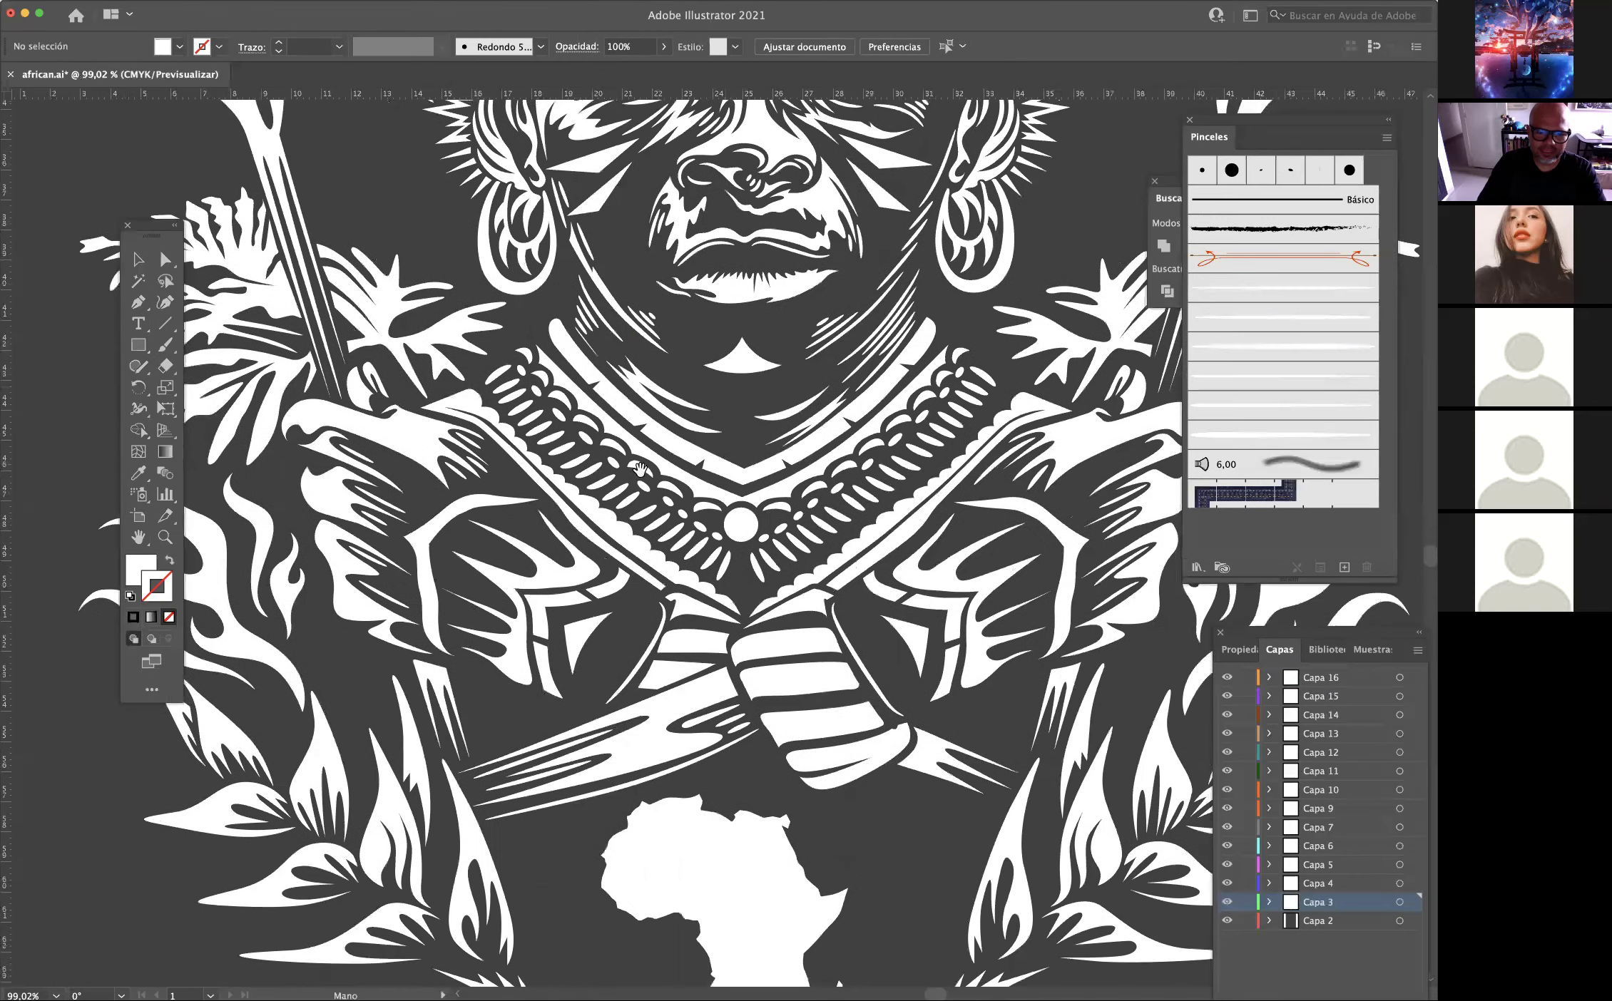
pyautogui.press('super+0')
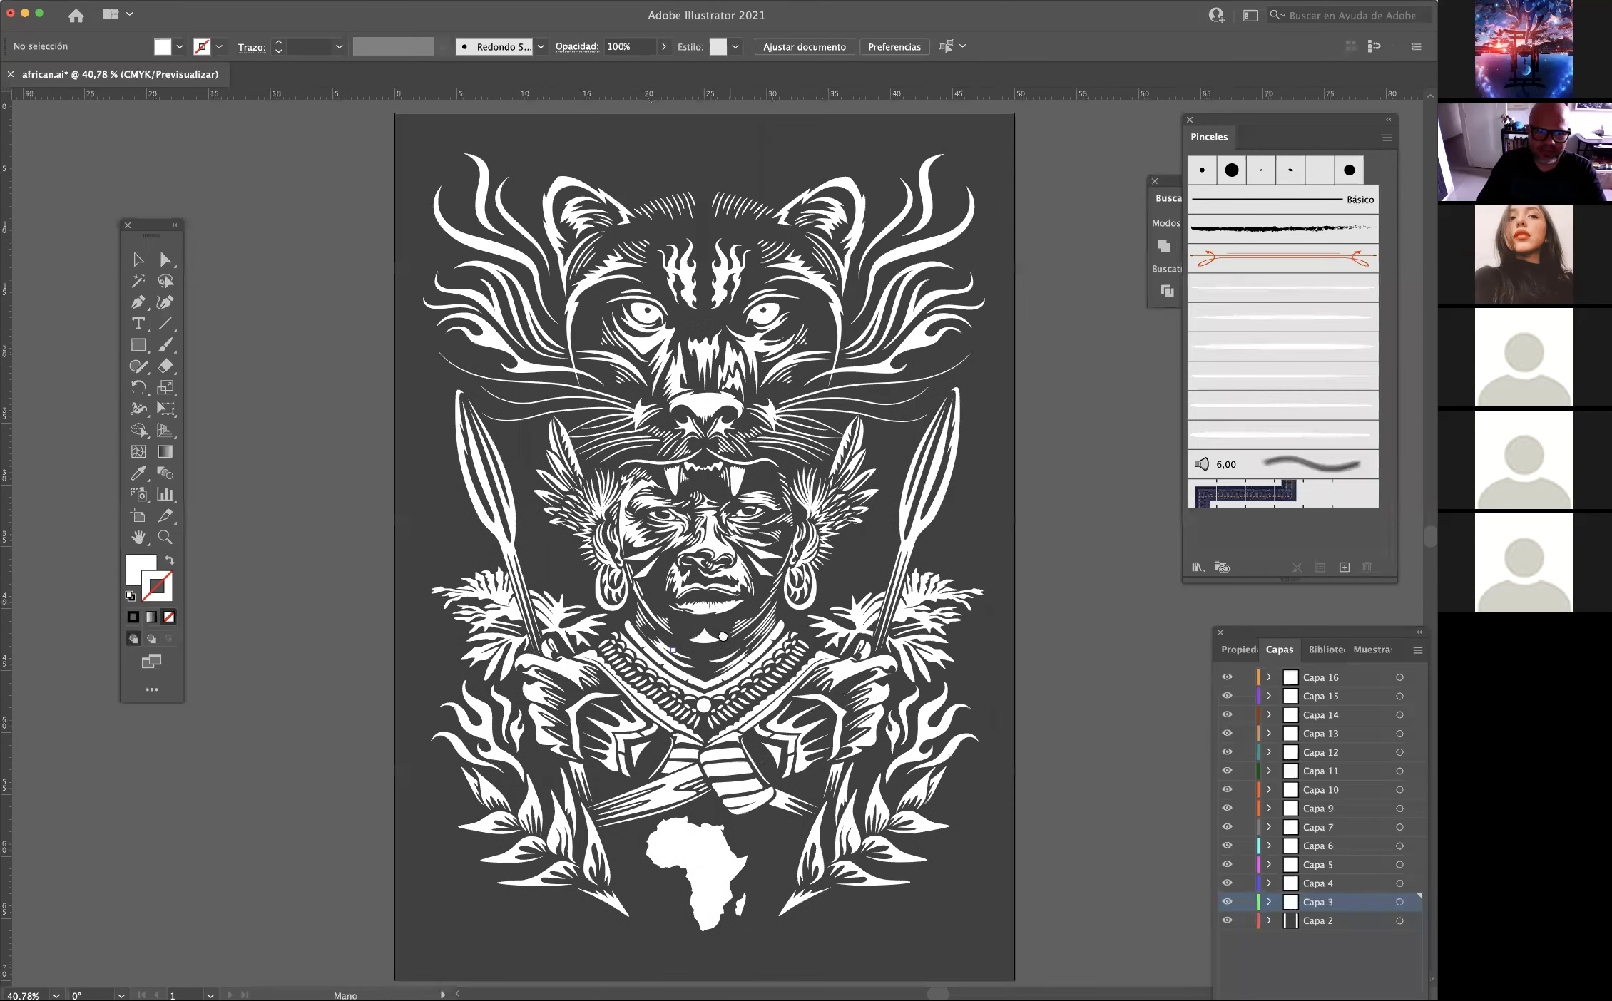
# Close african.ai and create a new print document from the Carta preset, 215,9 x 279,4 mm in portrait.
pyautogui.press('super+w')
pyautogui.click(724, 542)
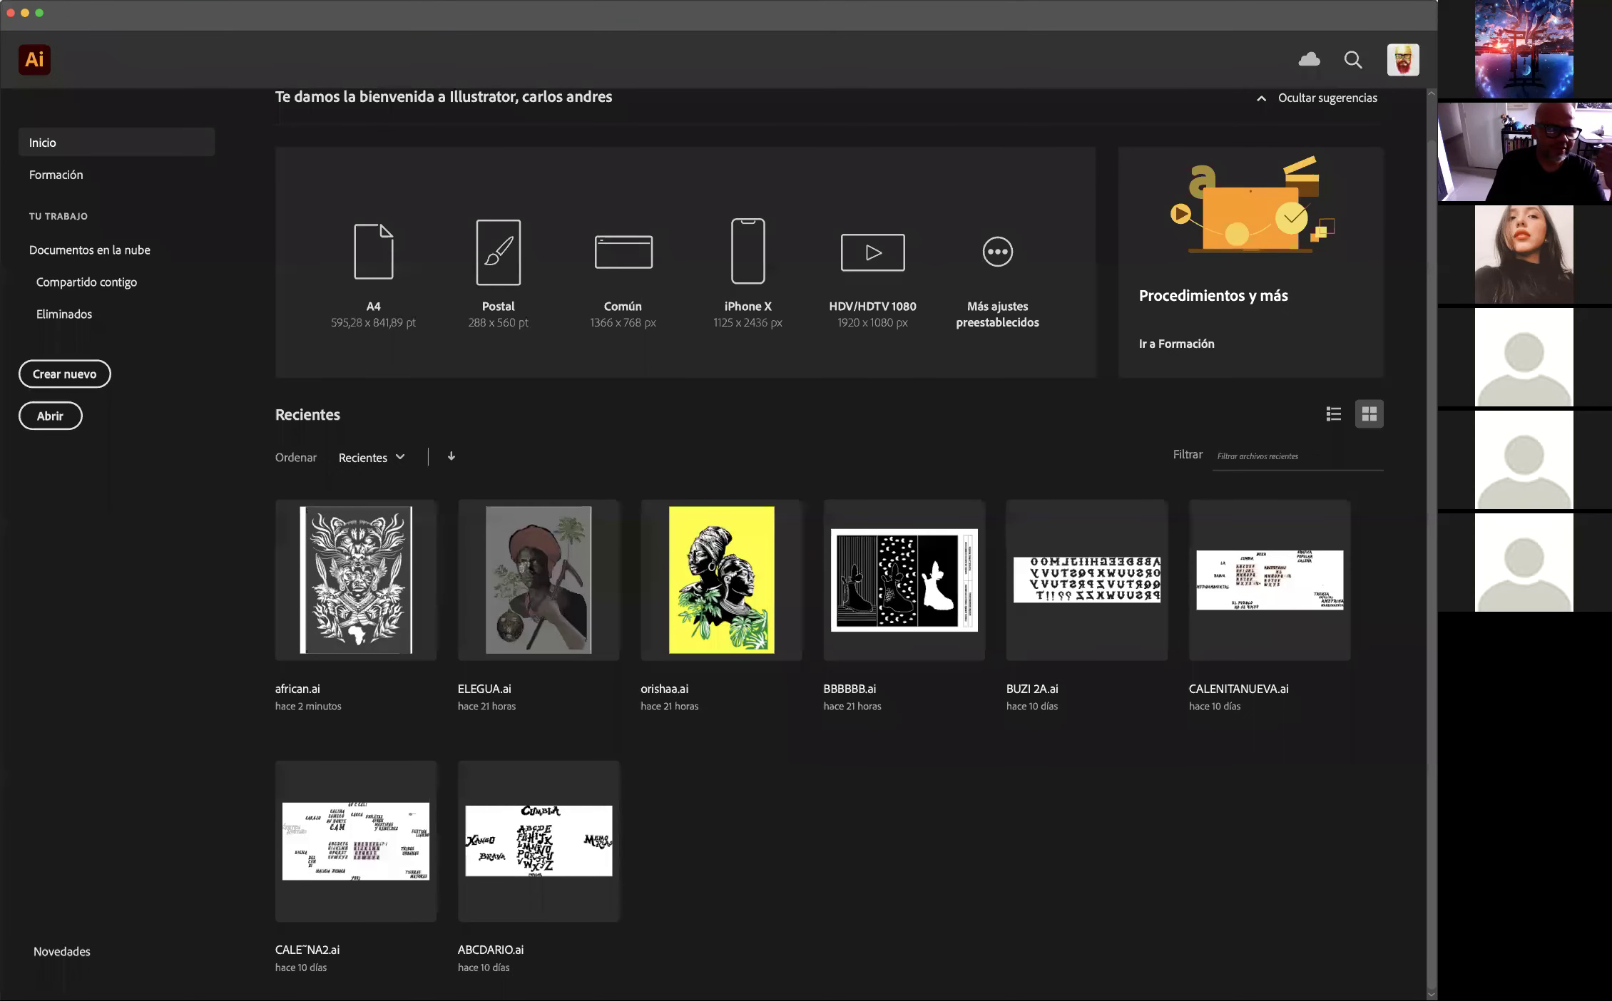
pyautogui.click(64, 0)
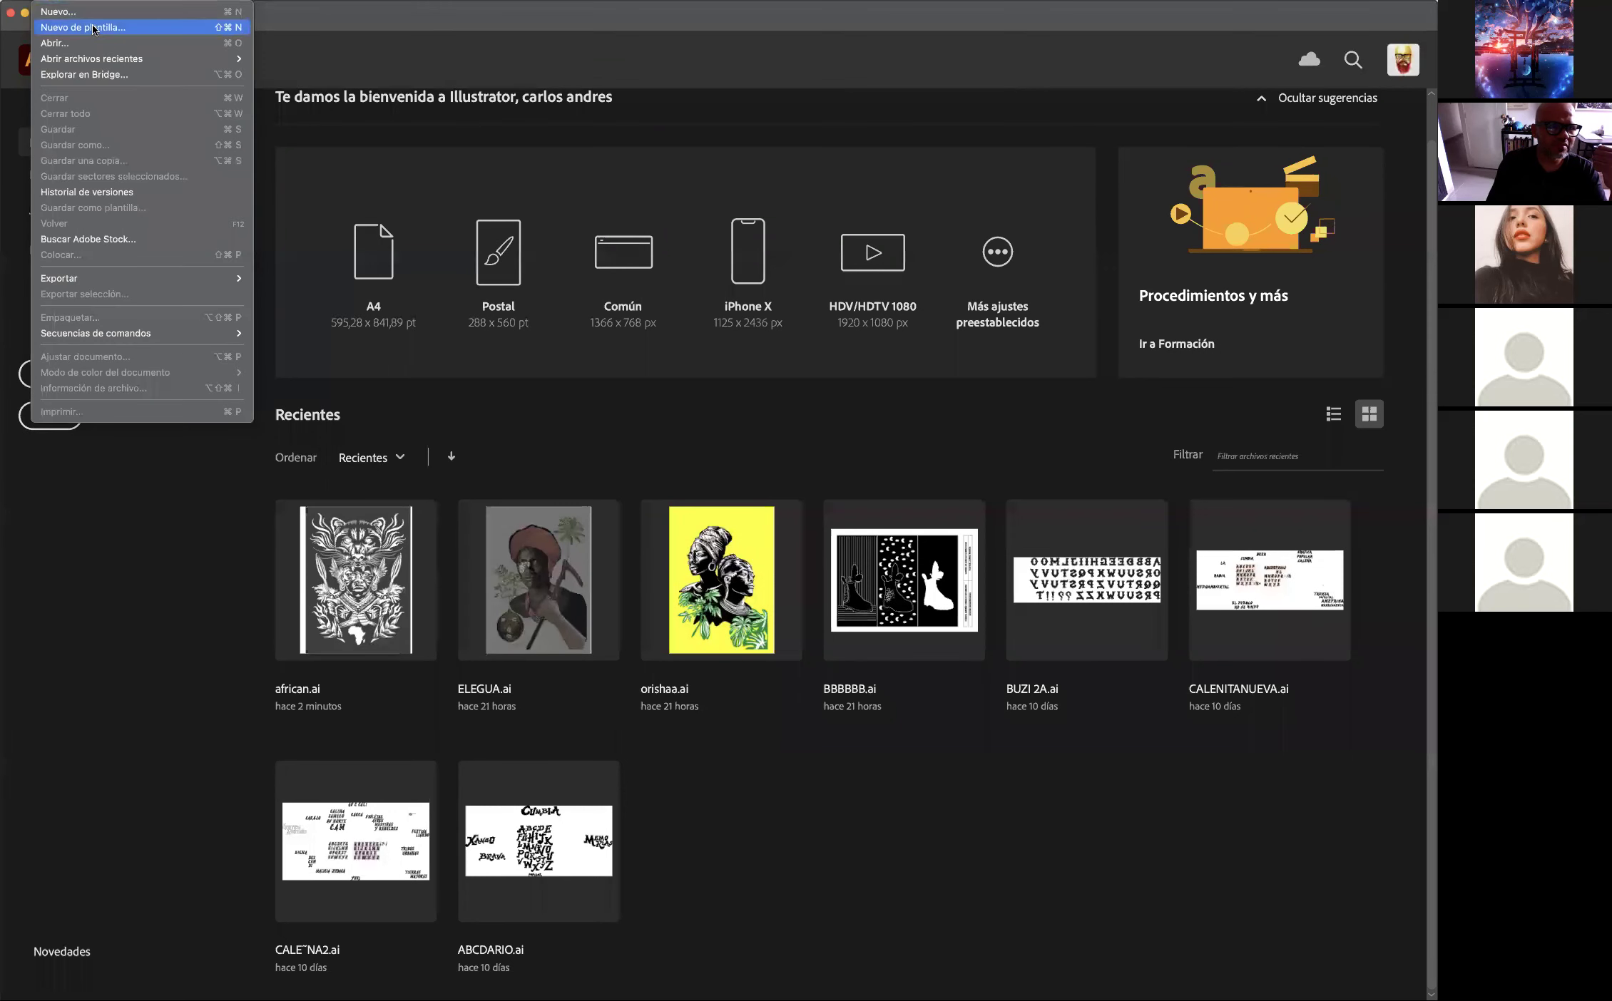
pyautogui.click(337, 130)
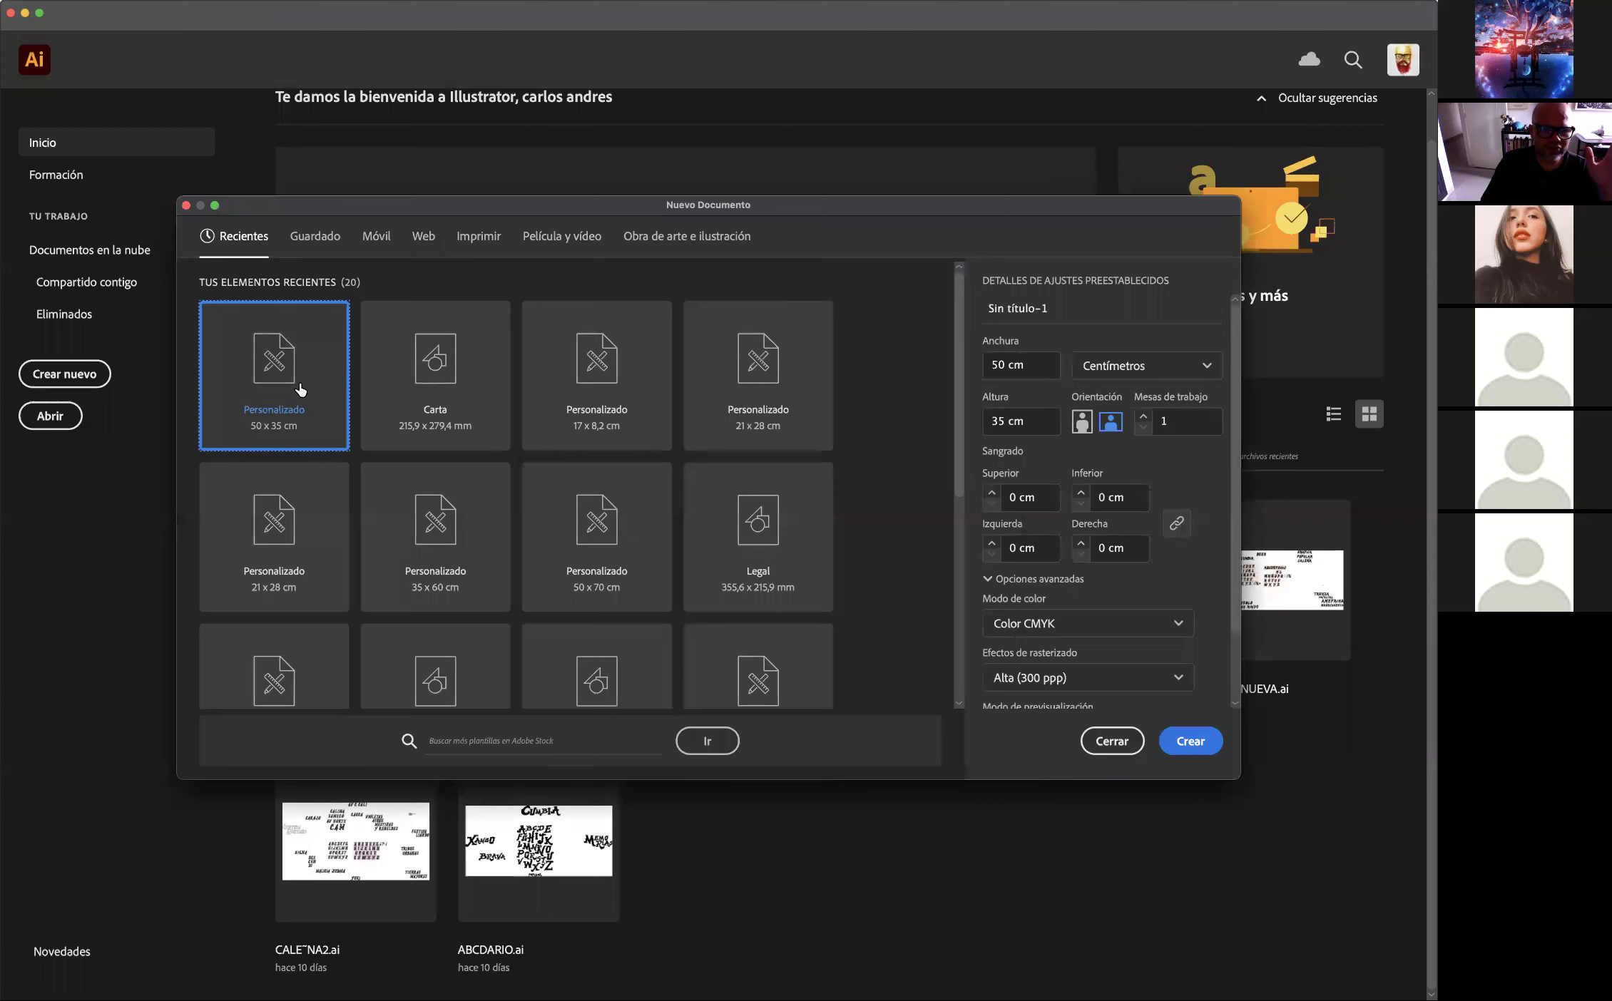
pyautogui.click(478, 236)
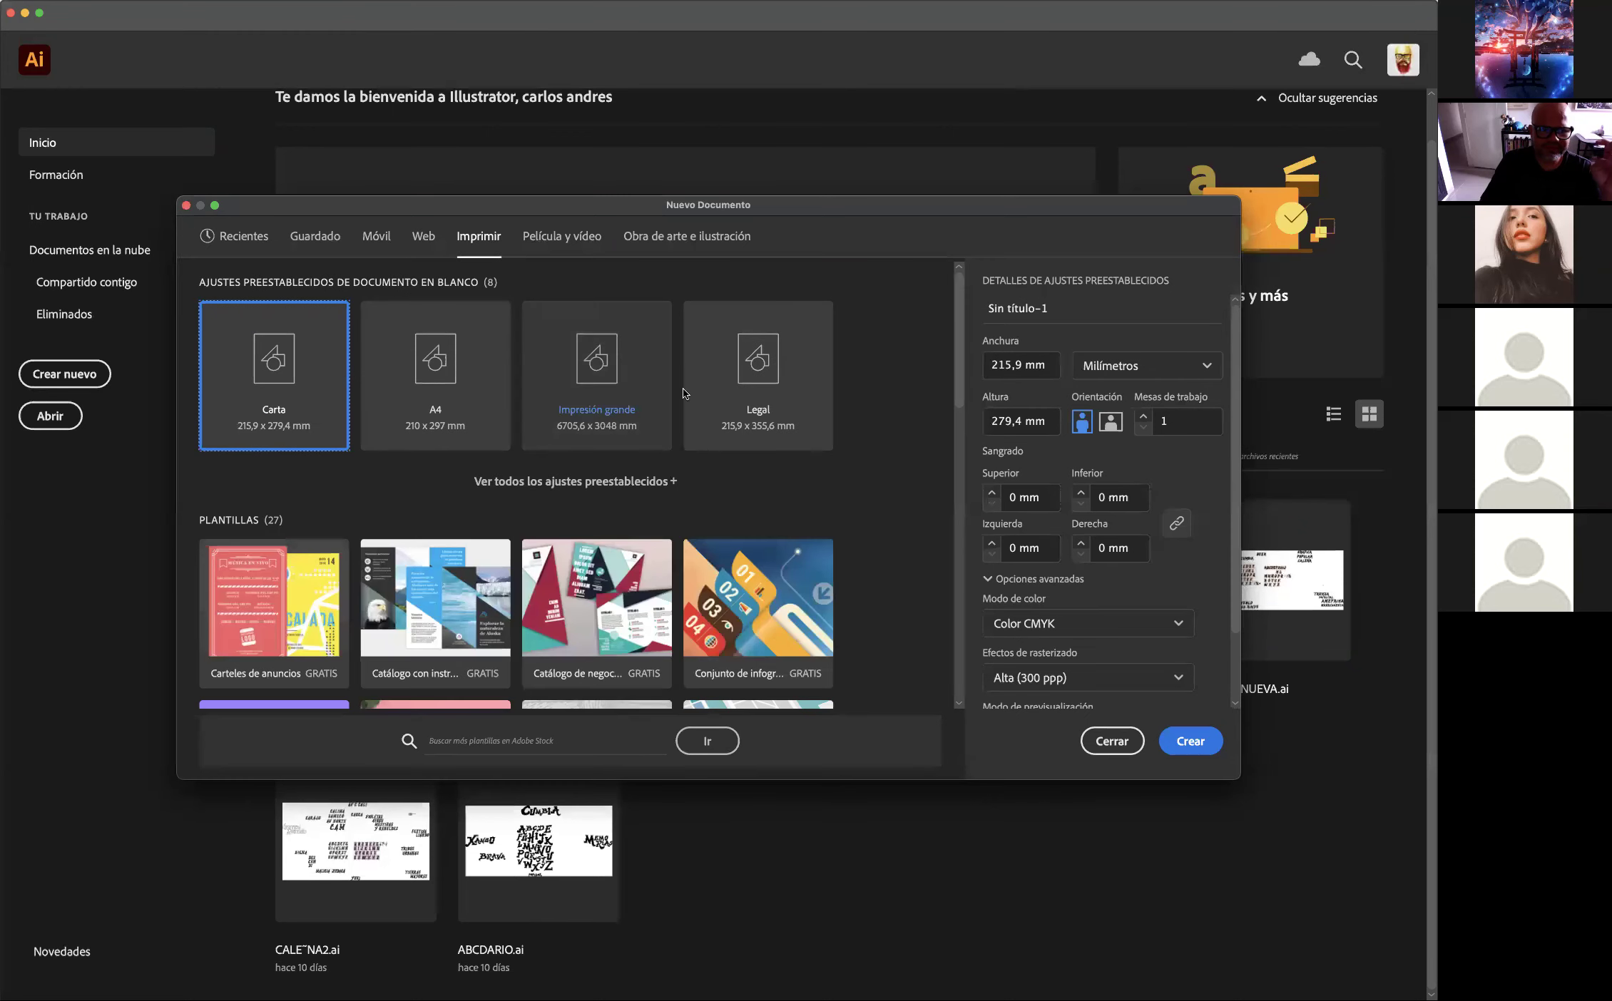
pyautogui.click(1191, 741)
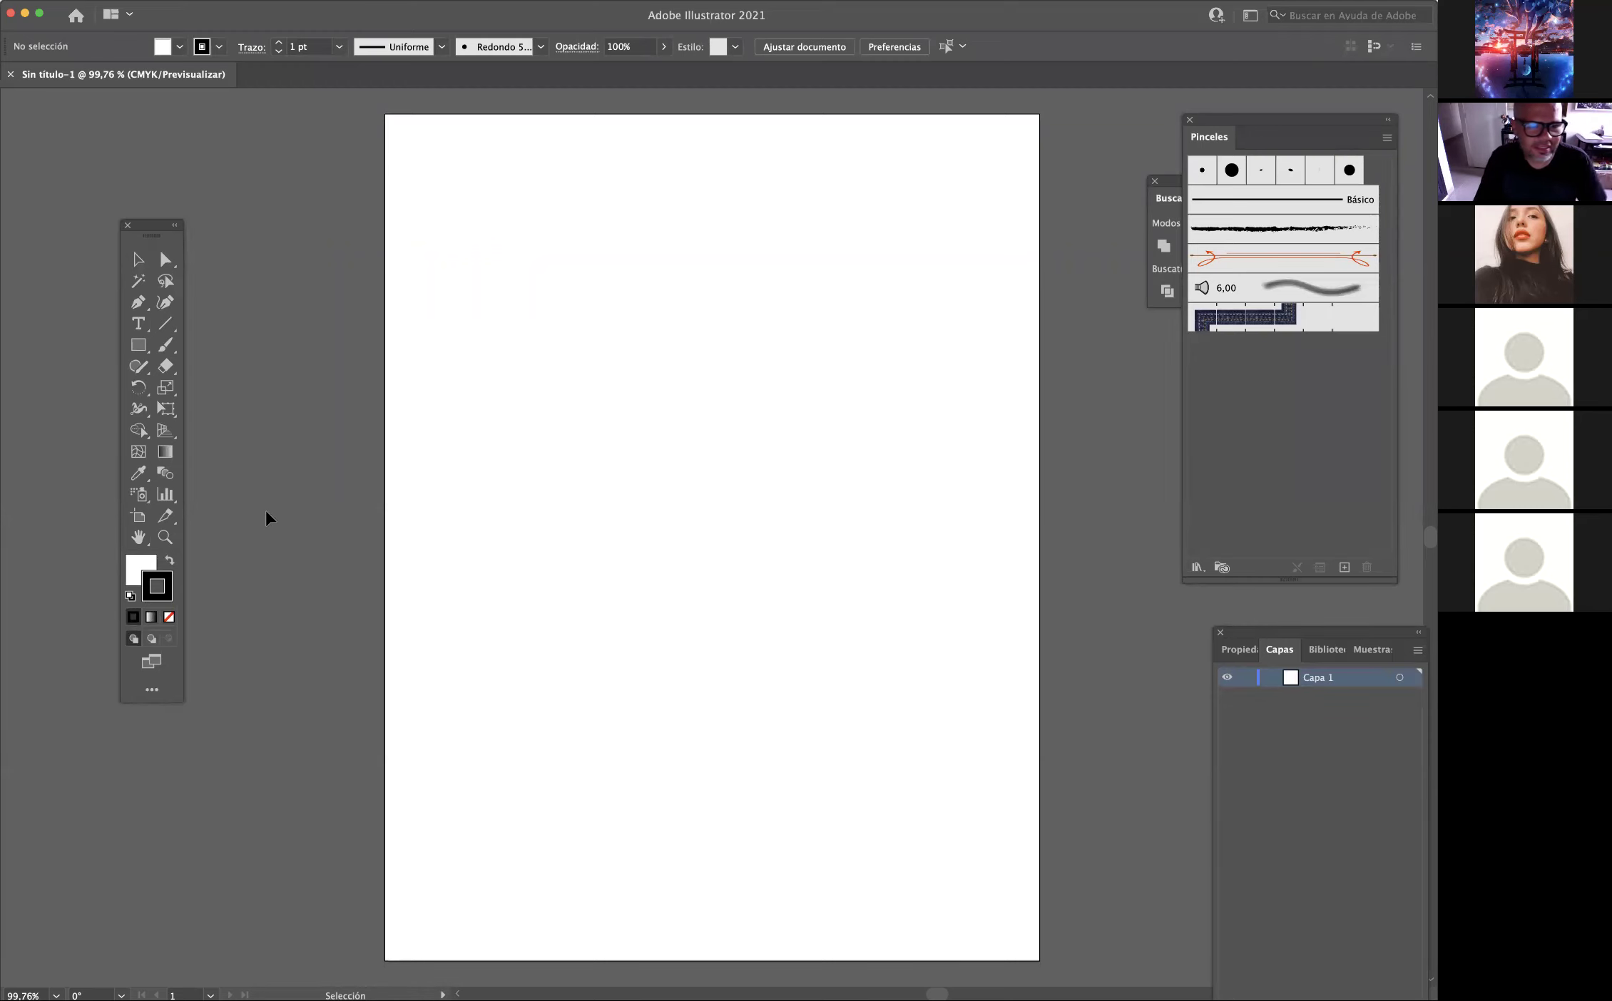
# Uncover the Pathfinder panel by moving the Brushes panel below it, with the area beside the artboard's left edge in close view.
pyautogui.scroll(5, 345, 435)
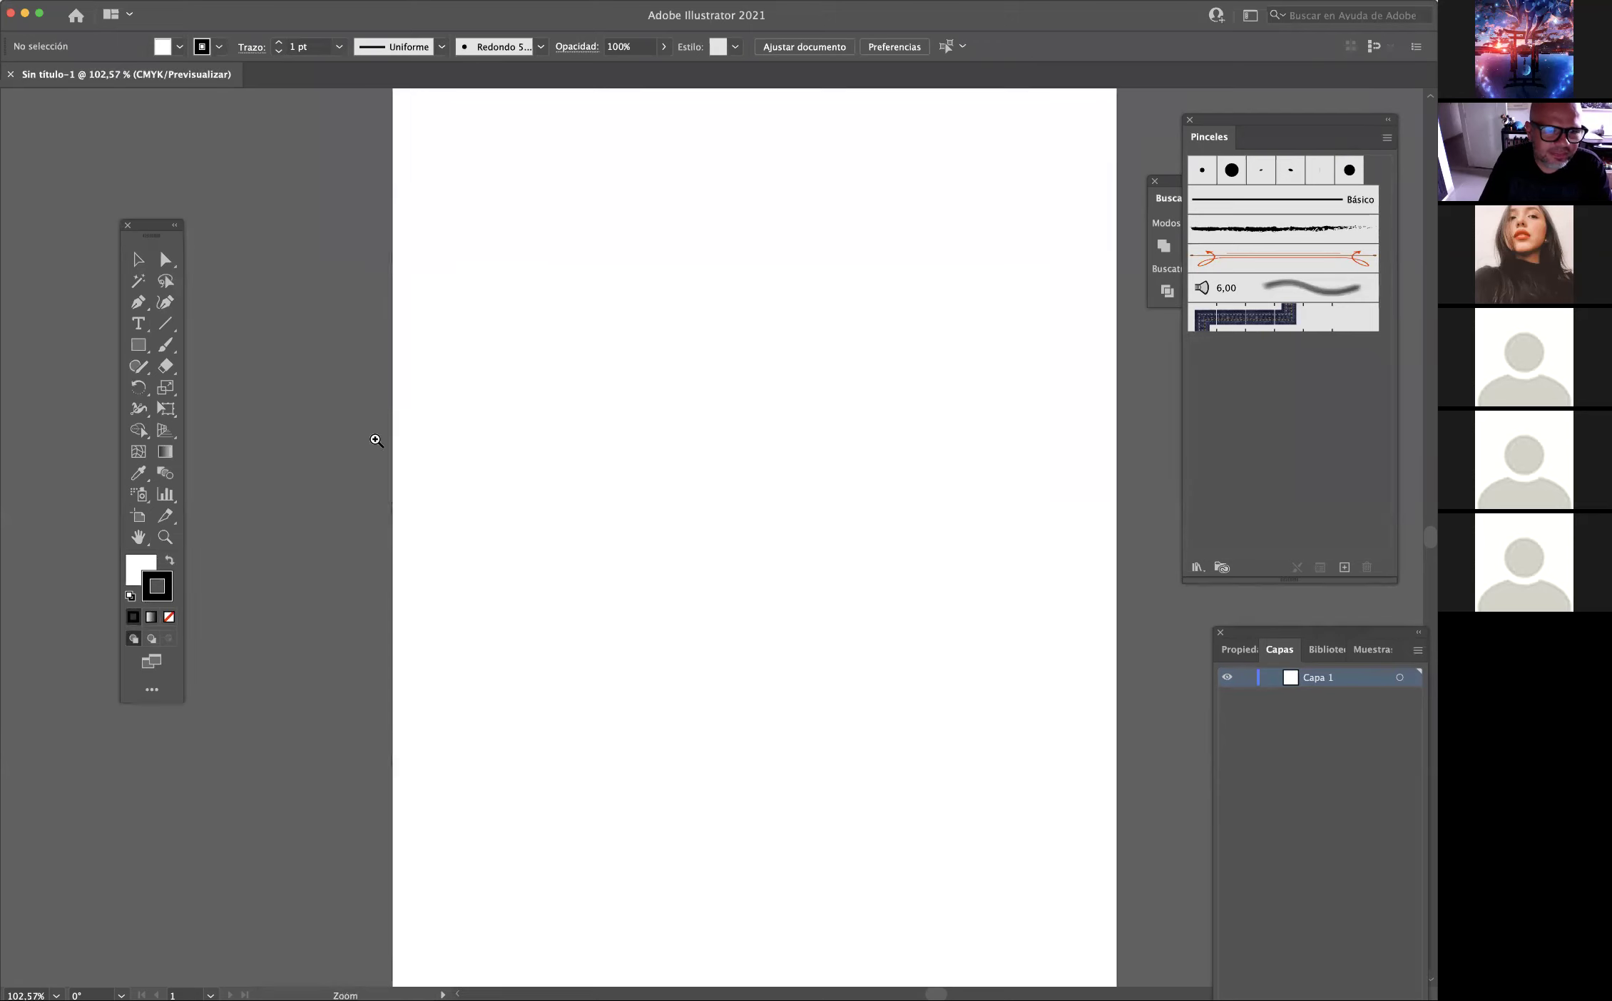
pyautogui.moveTo(443, 409); pyautogui.dragTo(383, 384)
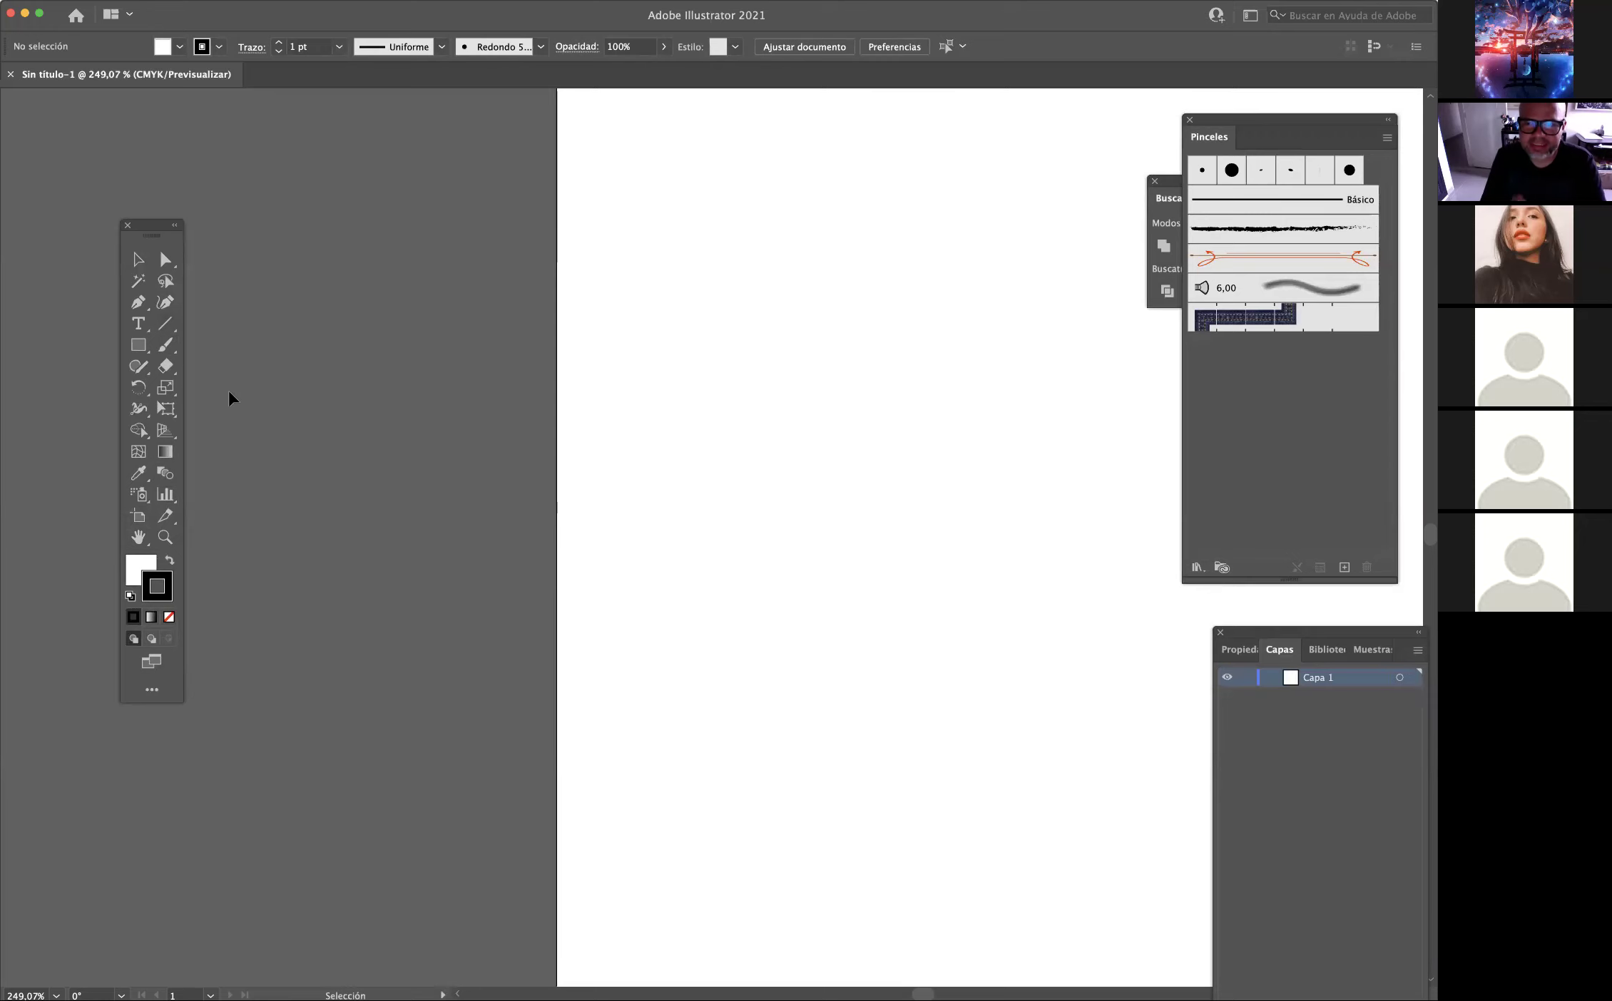
pyautogui.moveTo(1249, 124)
pyautogui.mouseDown()
pyautogui.moveTo(883, 195)
pyautogui.moveTo(815, 225)
pyautogui.moveTo(920, 172)
pyautogui.moveTo(984, 183)
pyautogui.moveTo(934, 179)
pyautogui.mouseUp()
pyautogui.click(357, 1)
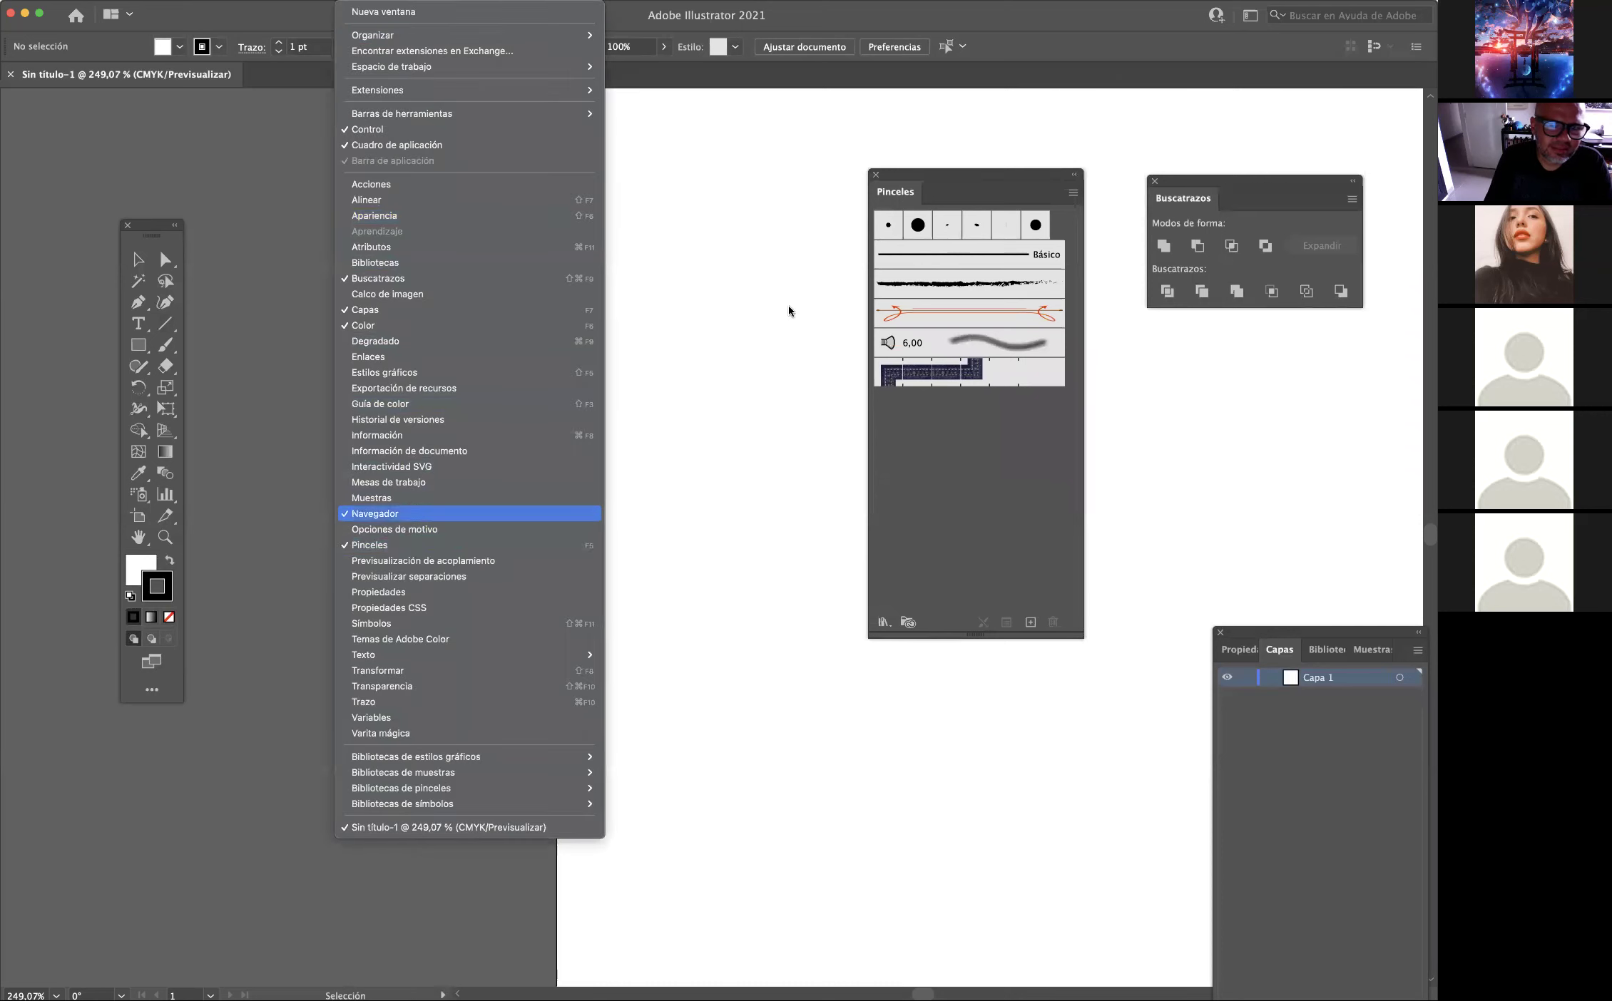
pyautogui.click(980, 175)
pyautogui.moveTo(980, 174)
pyautogui.mouseDown()
pyautogui.moveTo(979, 196)
pyautogui.moveTo(970, 166)
pyautogui.mouseUp()
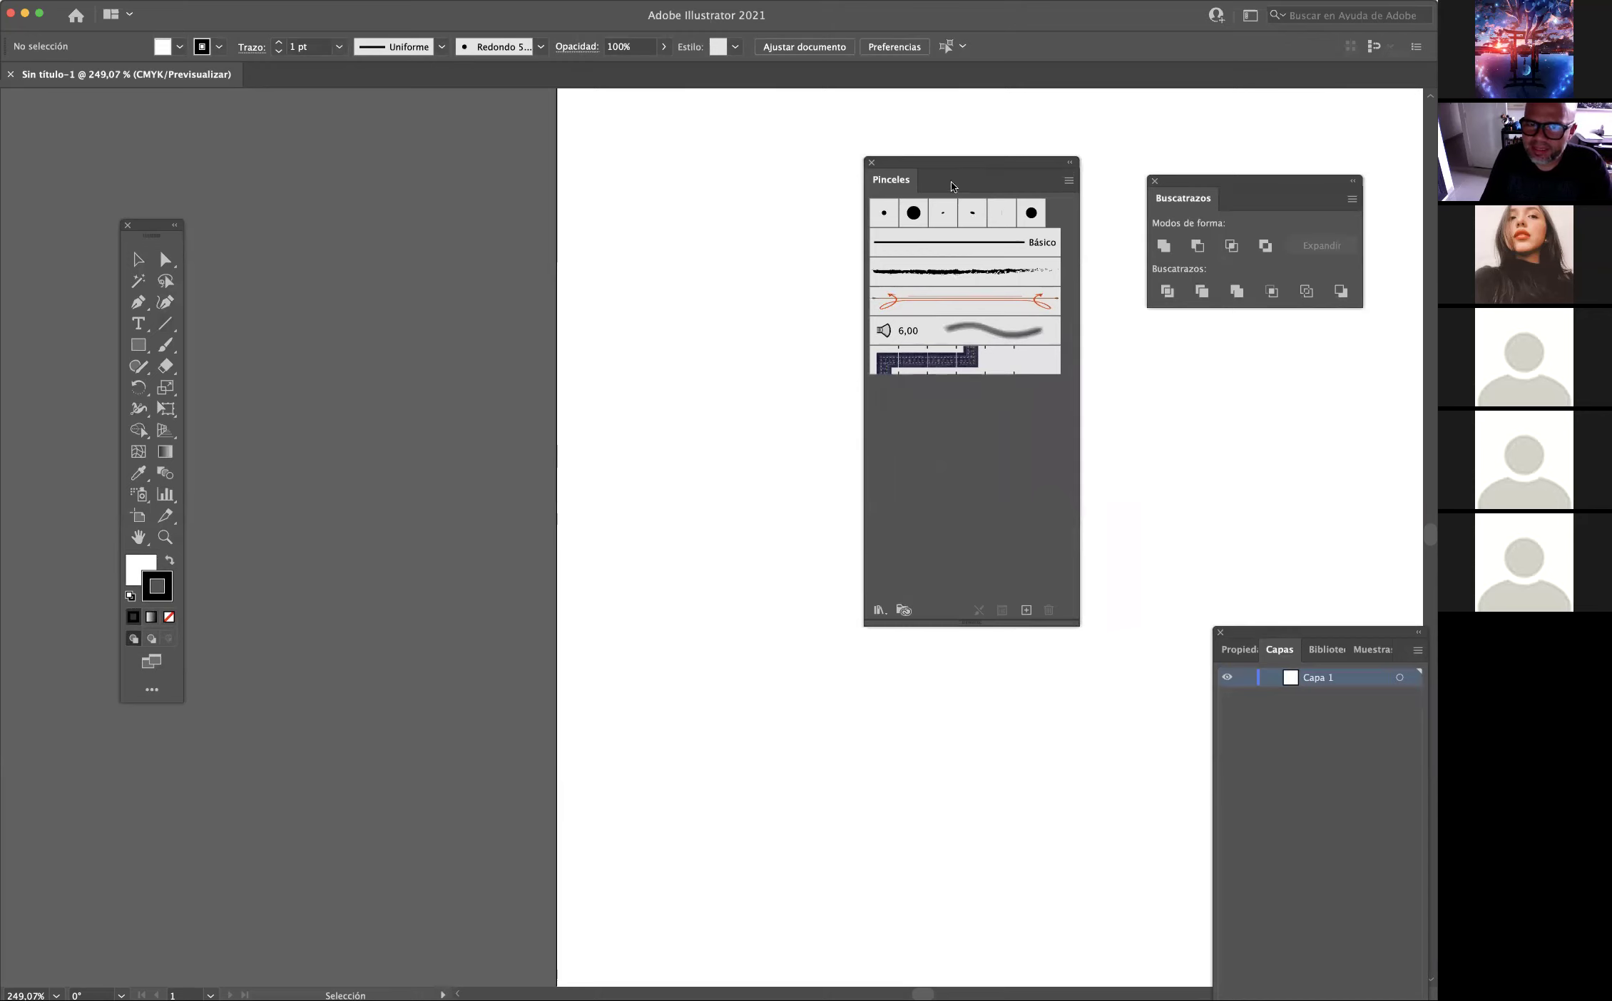
pyautogui.moveTo(1000, 163); pyautogui.dragTo(1110, 378)
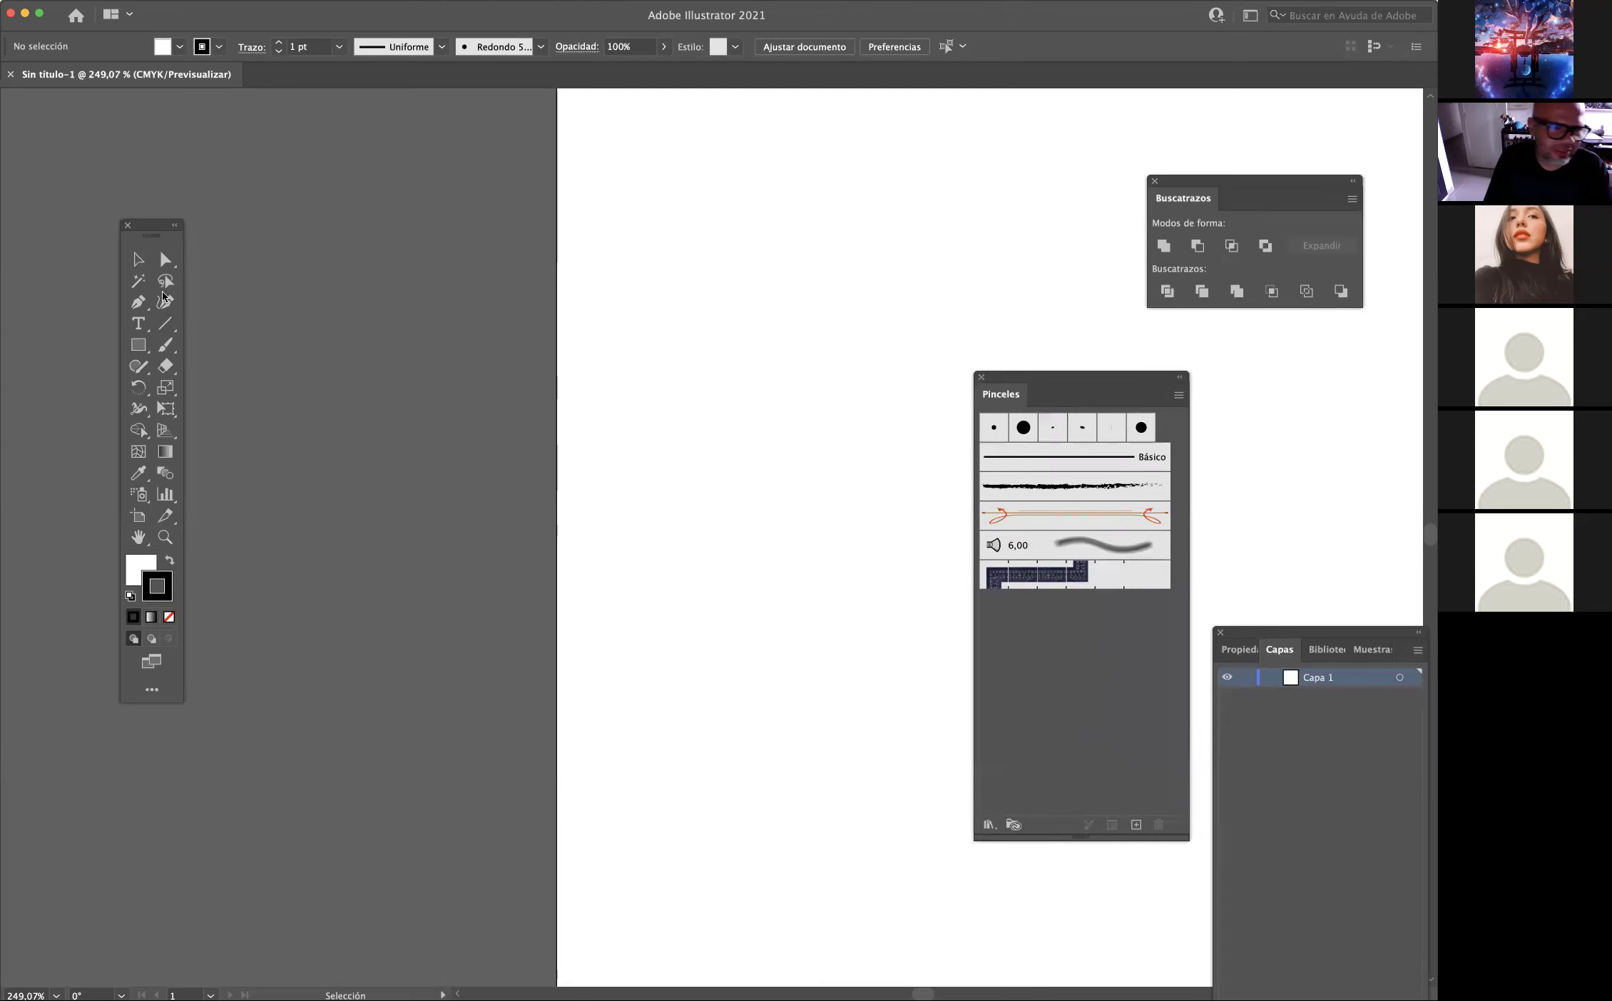
# Draw a small circle with the Ellipse tool outside the artboard's left edge and give it a black fill with no stroke.
pyautogui.click(138, 345)
pyautogui.click(189, 388)
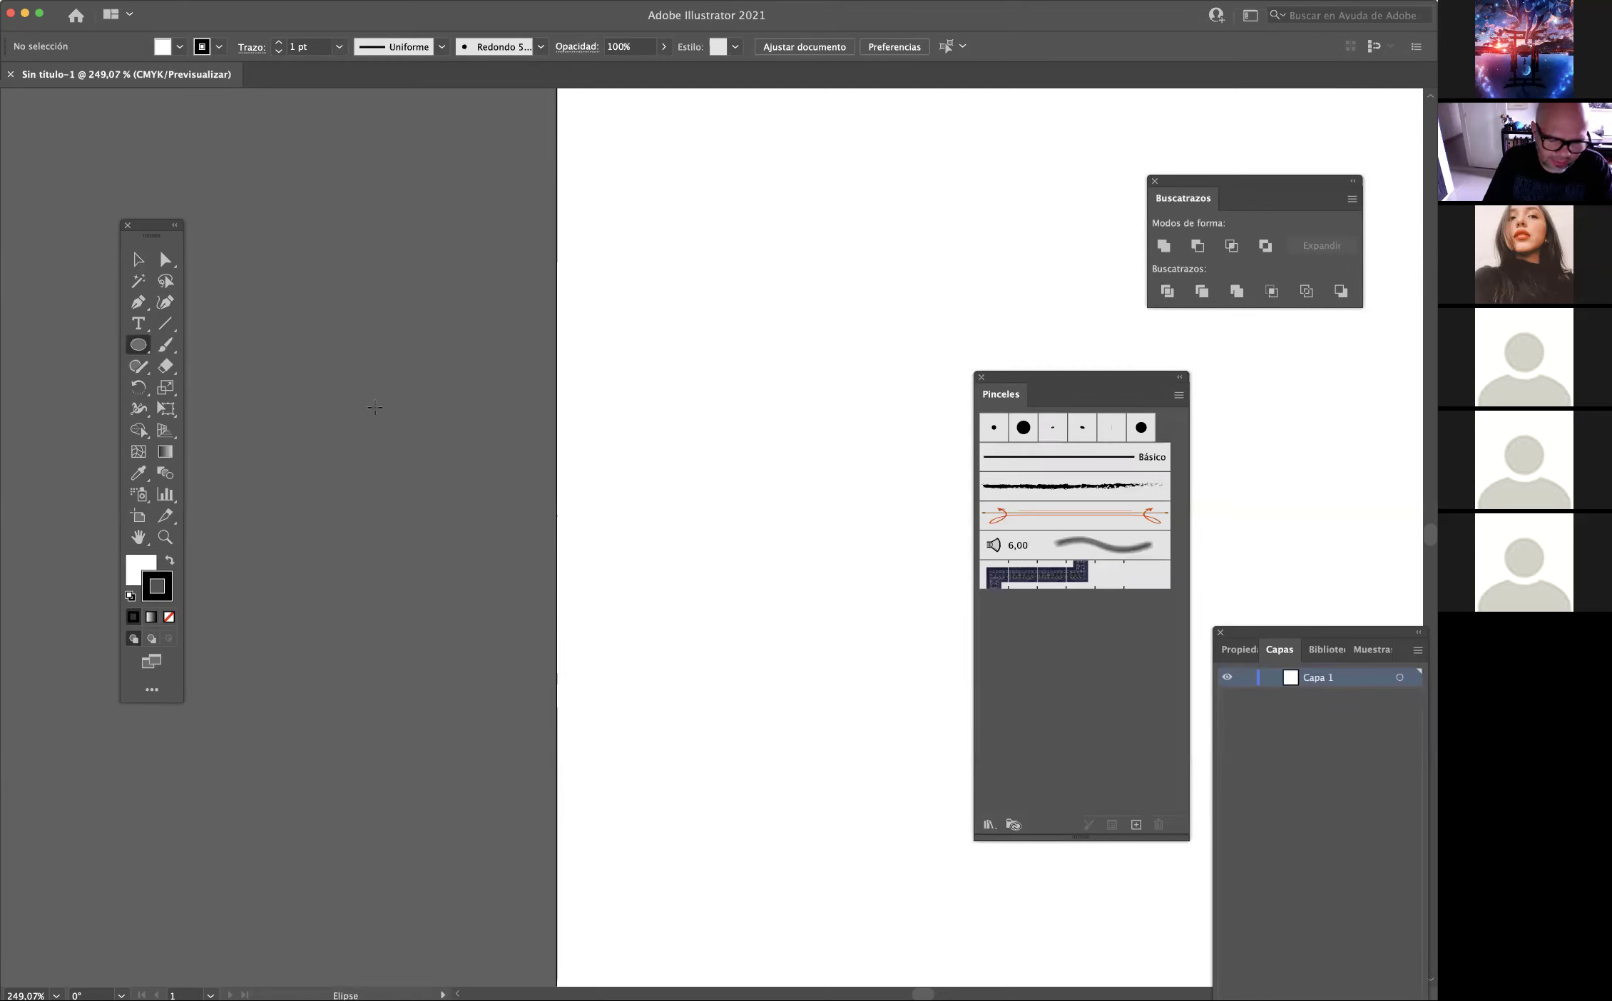
pyautogui.moveTo(314, 377); pyautogui.dragTo(387, 380)
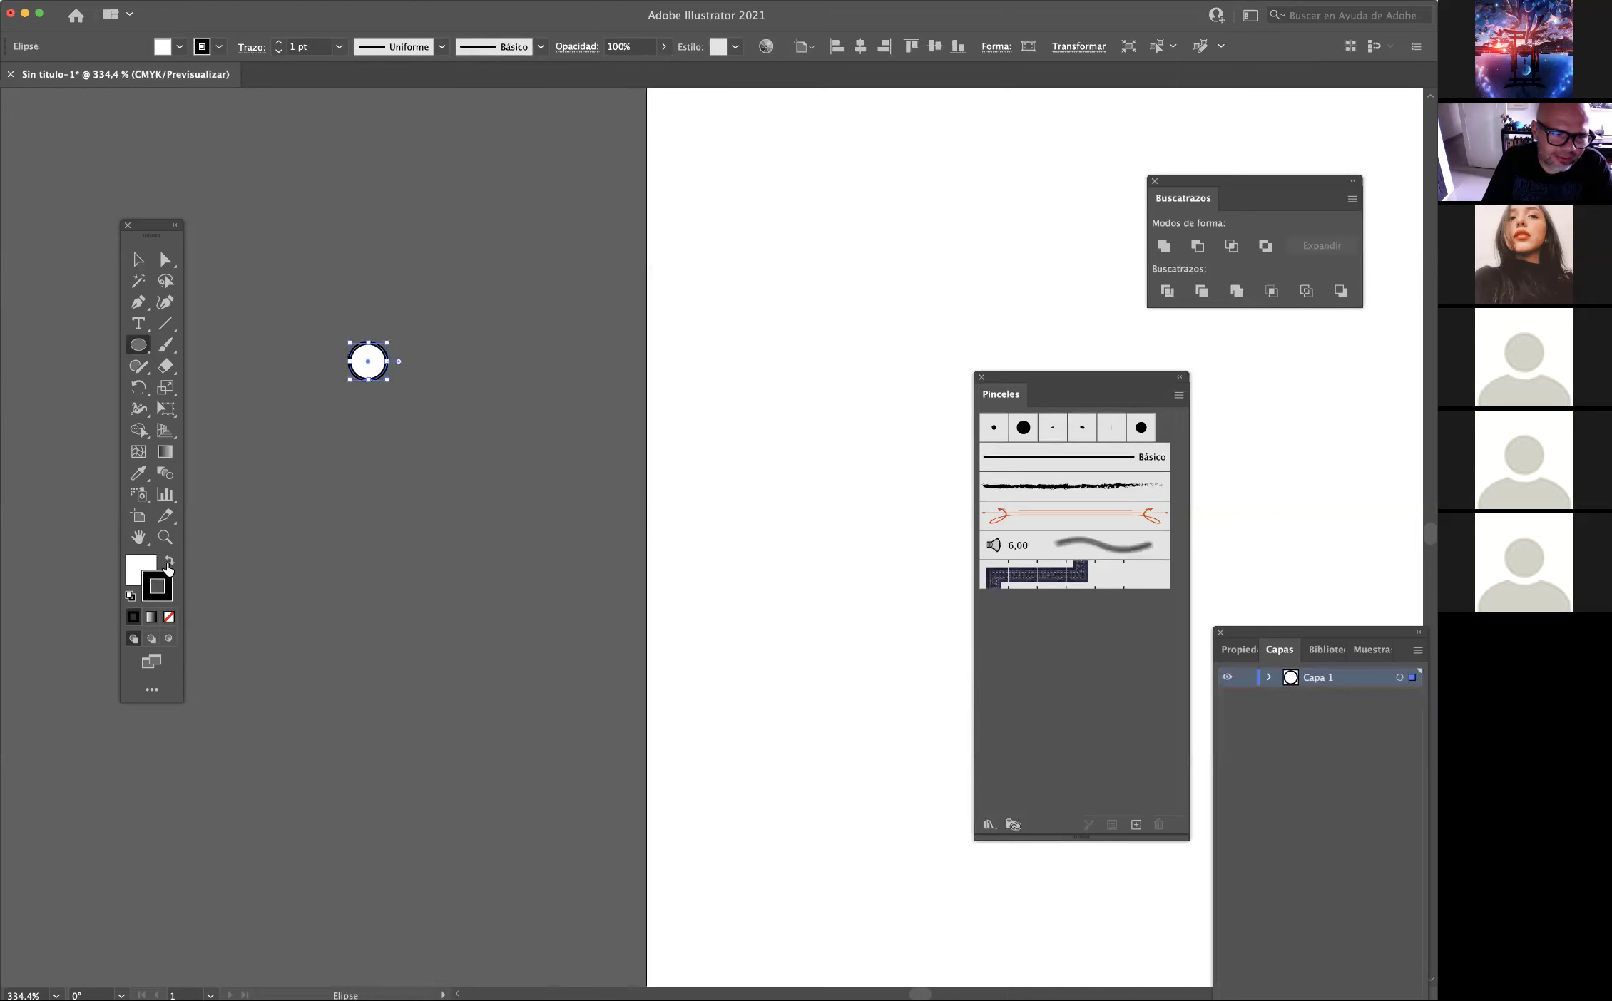
pyautogui.click(169, 563)
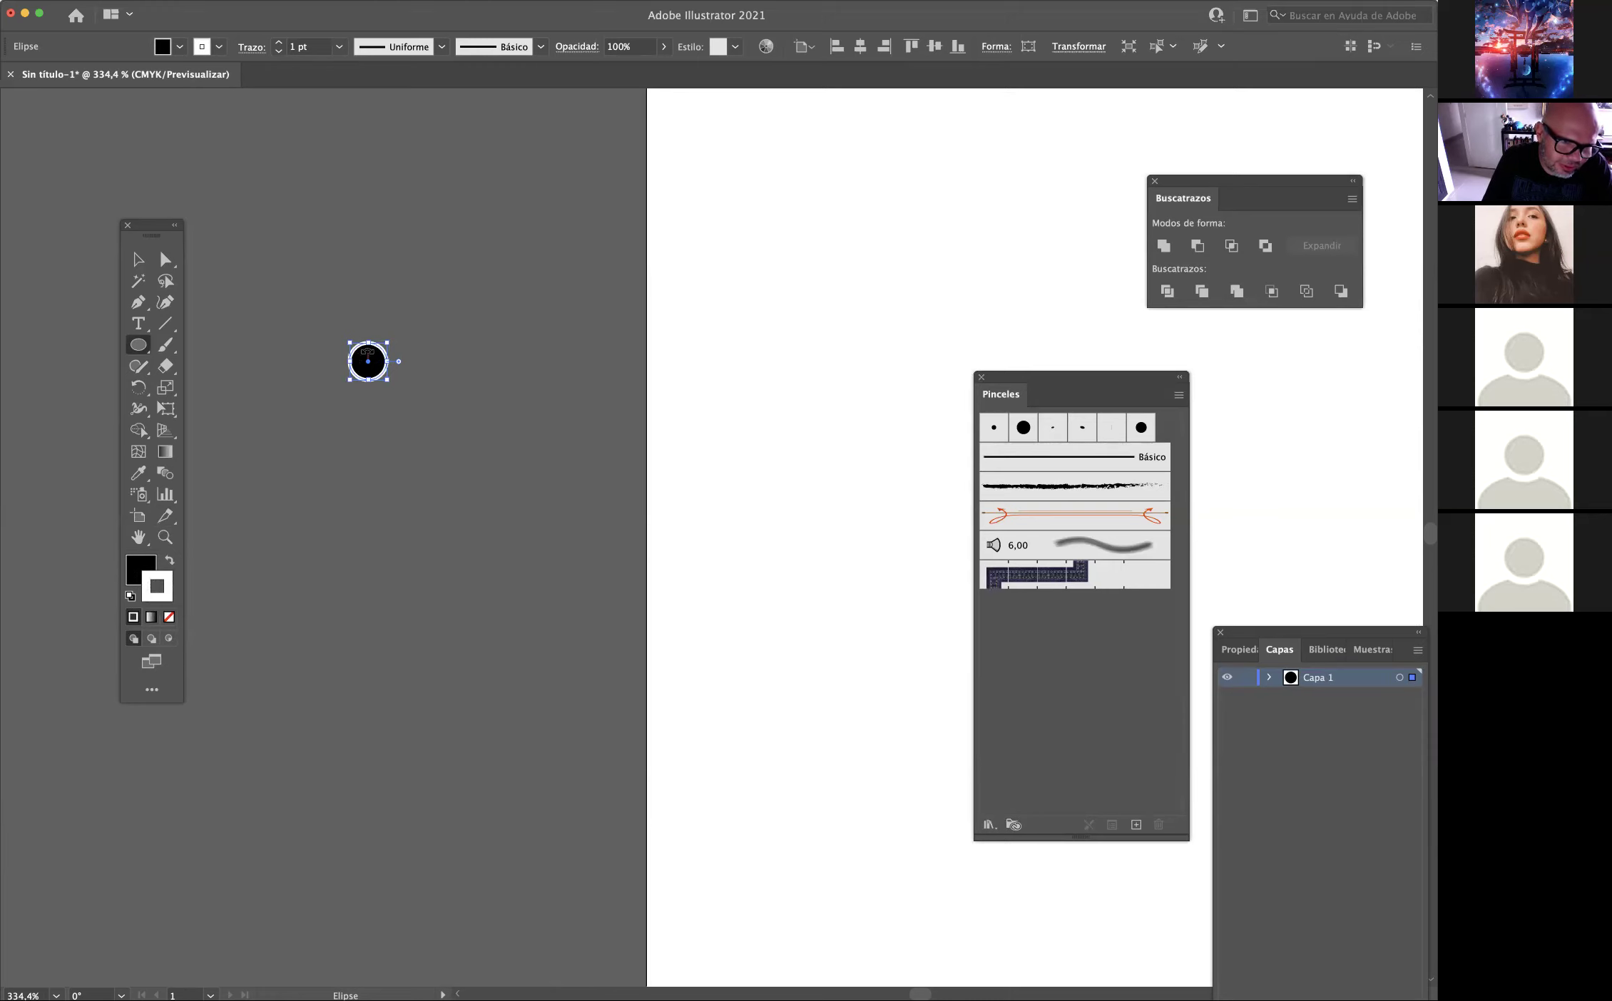
pyautogui.click(168, 619)
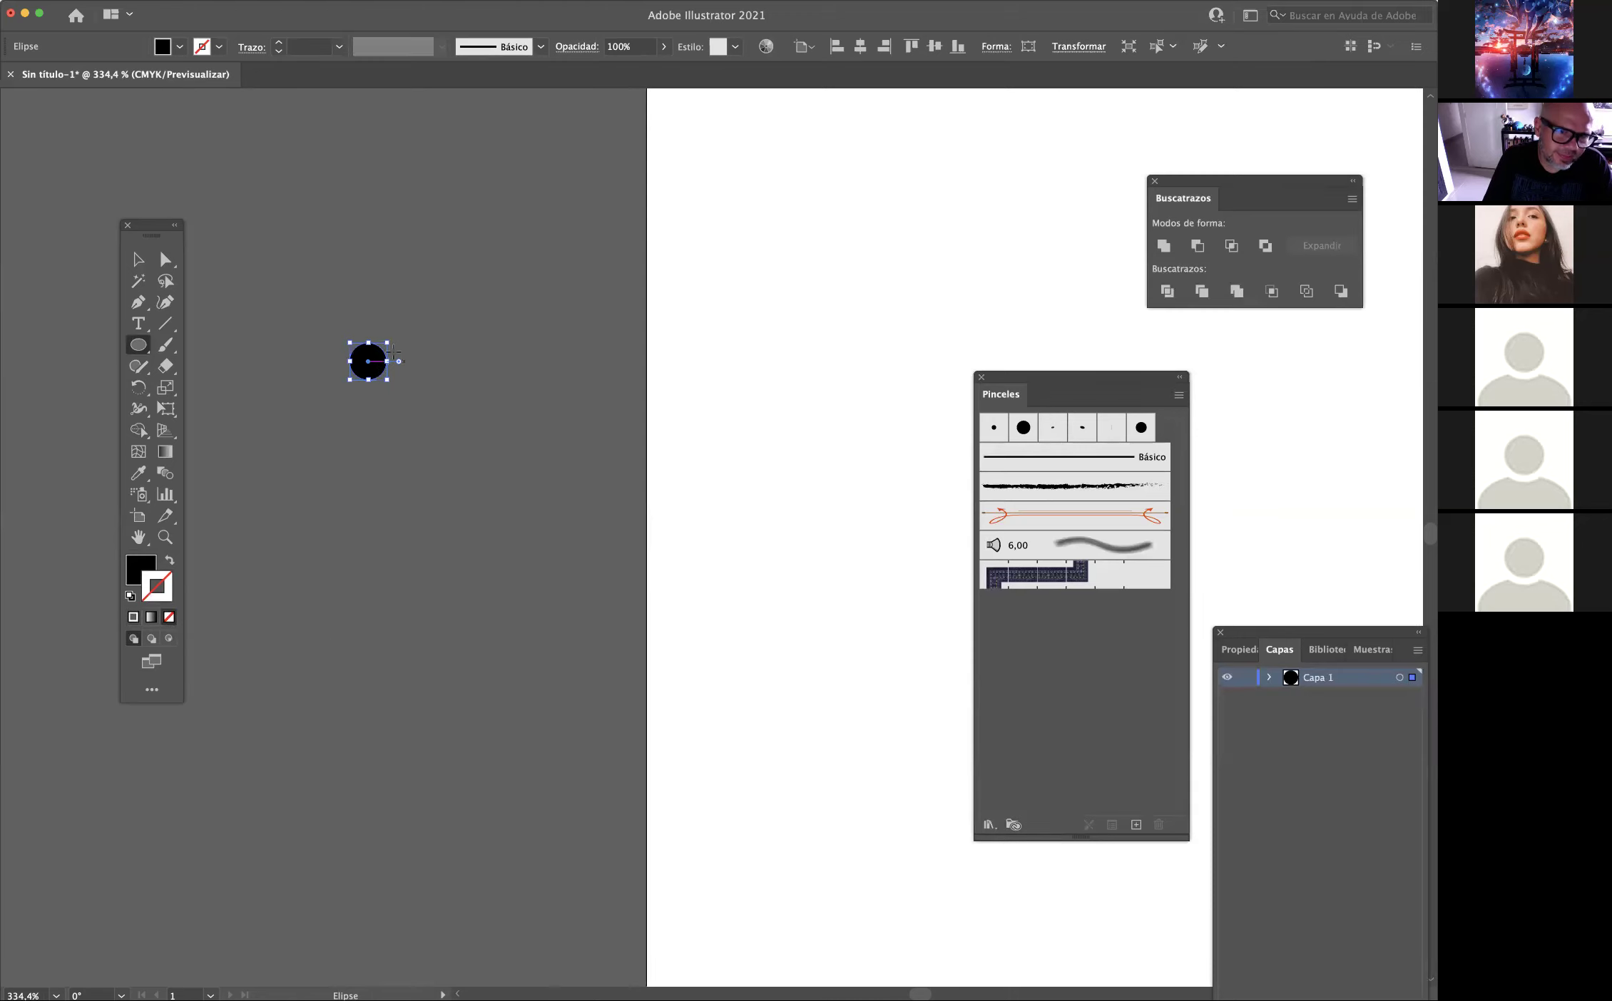
# Stretch only the circle's right anchor point horizontally to about X -14,8 mm to form a long tapered teardrop, and deselect it.
pyautogui.click(165, 259)
pyautogui.click(186, 869)
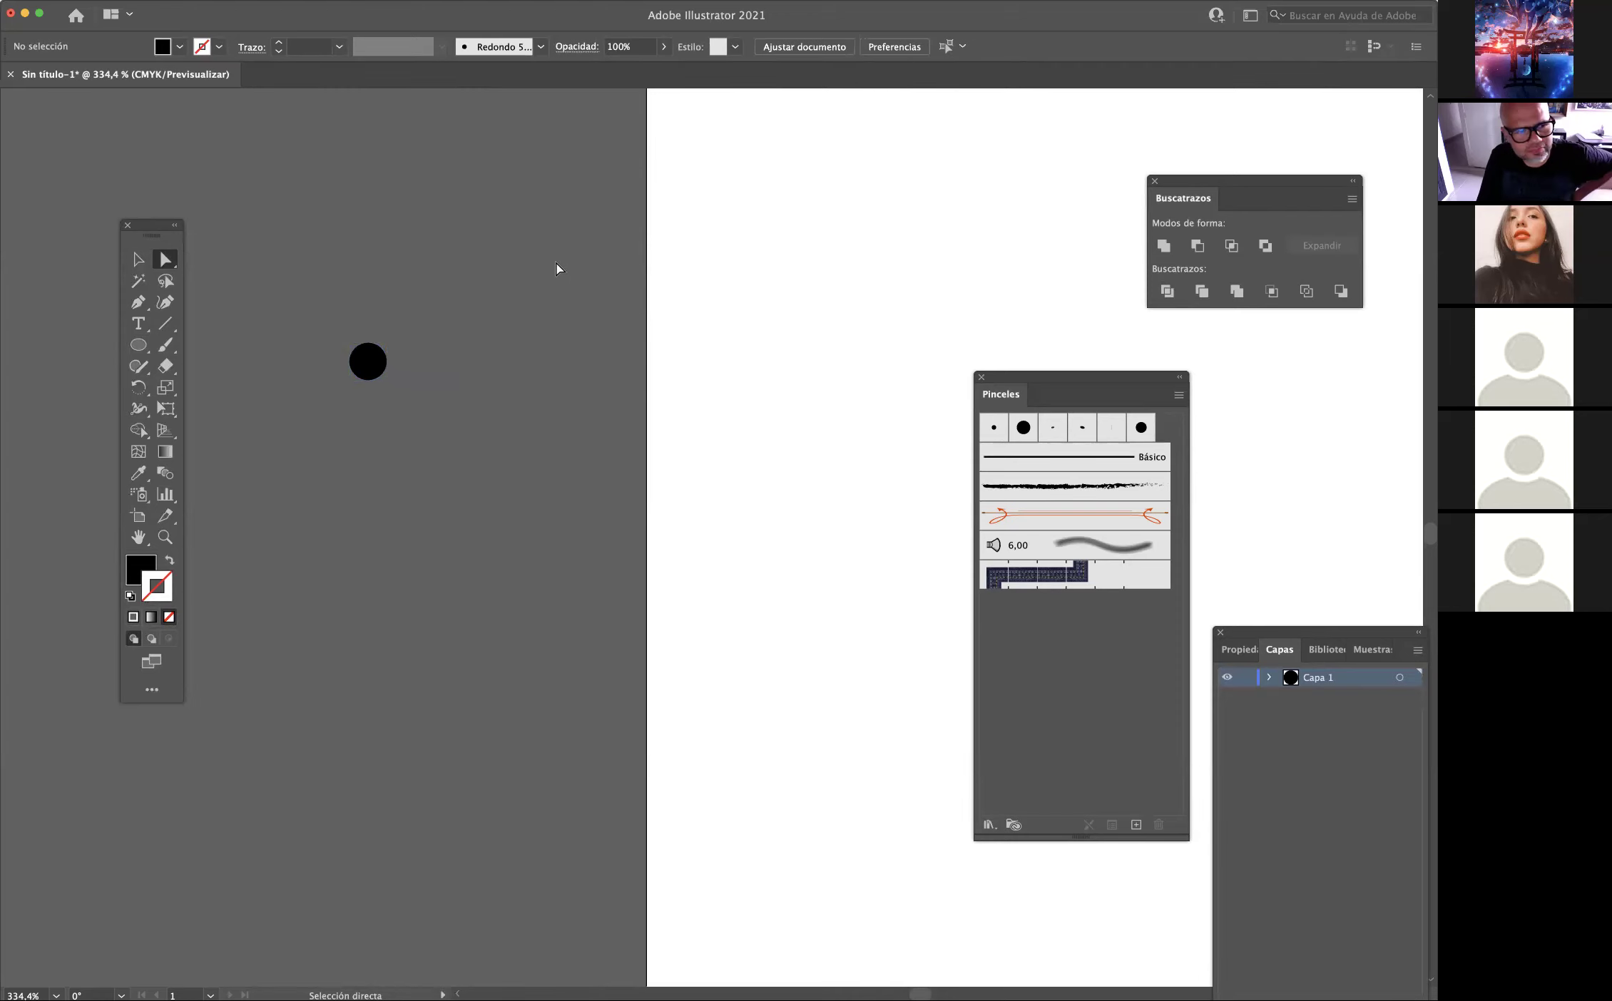
pyautogui.press('super+space')
pyautogui.moveTo(342, 367); pyautogui.dragTo(511, 262)
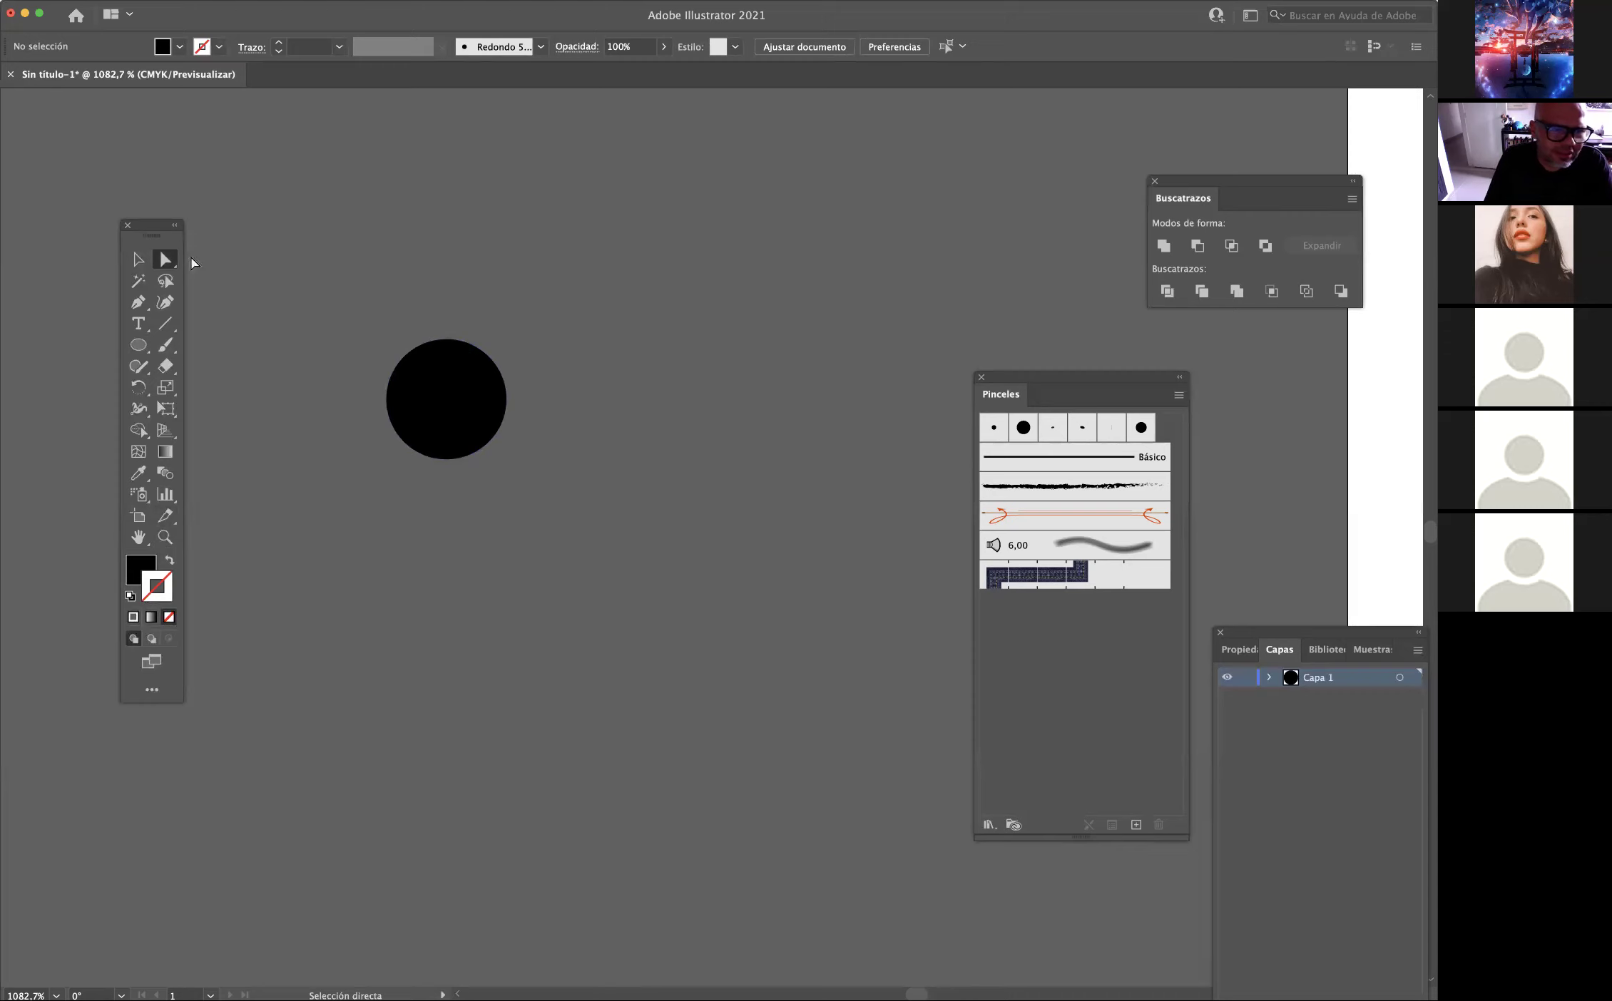
pyautogui.click(164, 262)
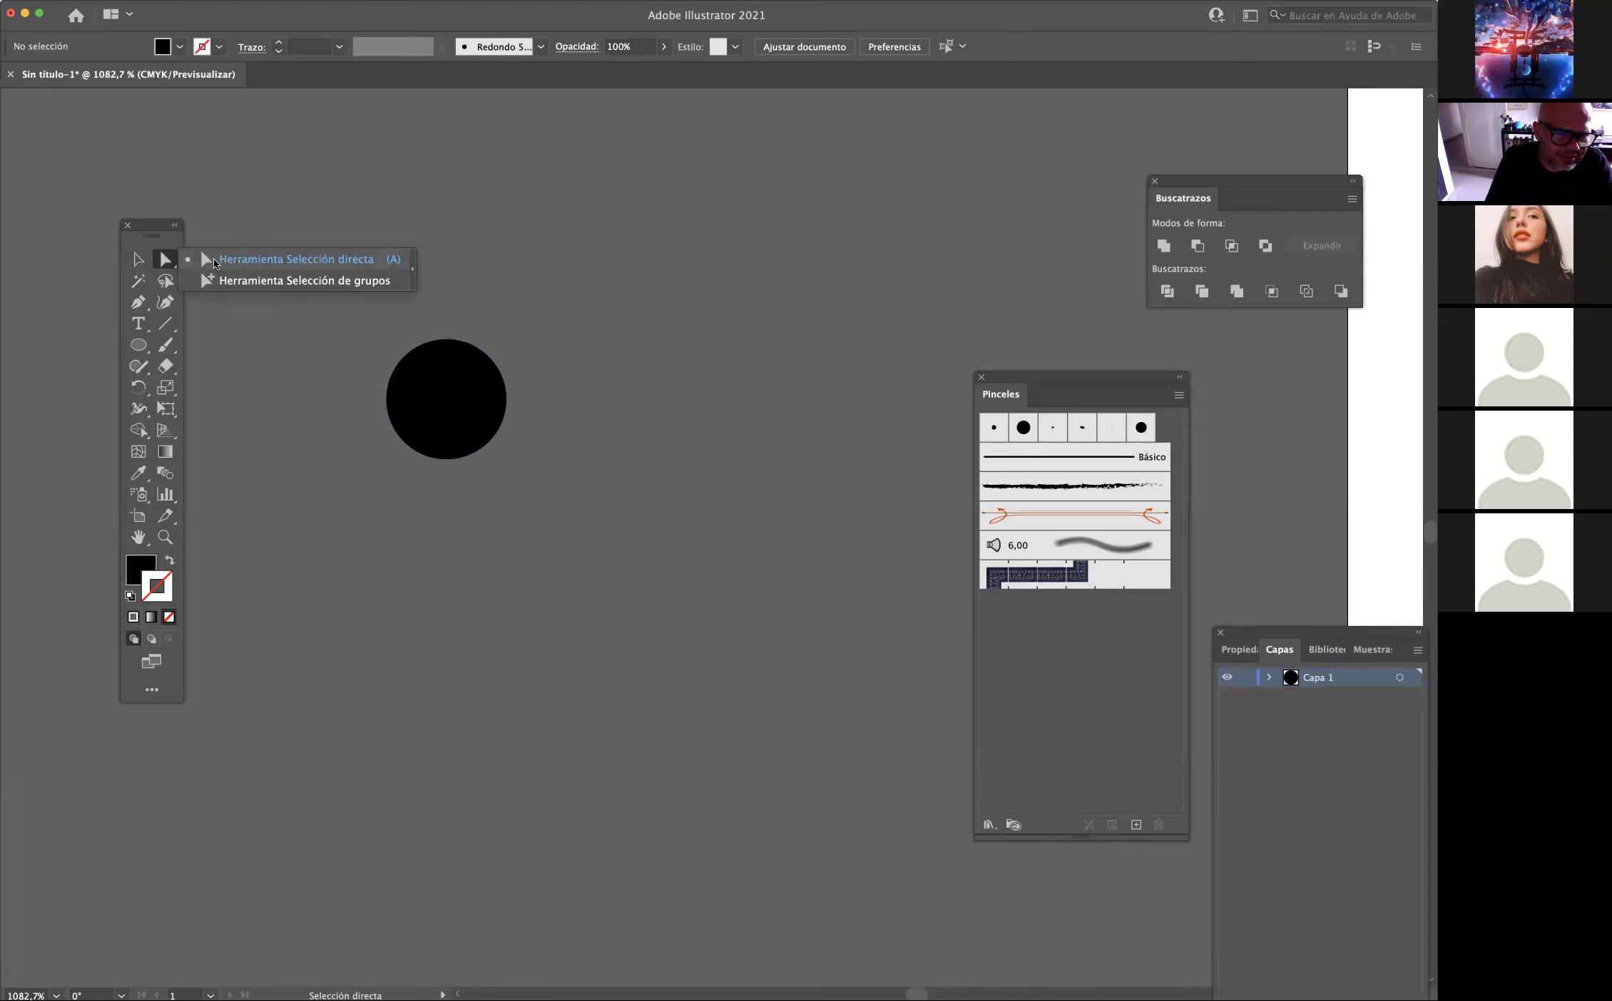
pyautogui.click(214, 261)
pyautogui.click(475, 415)
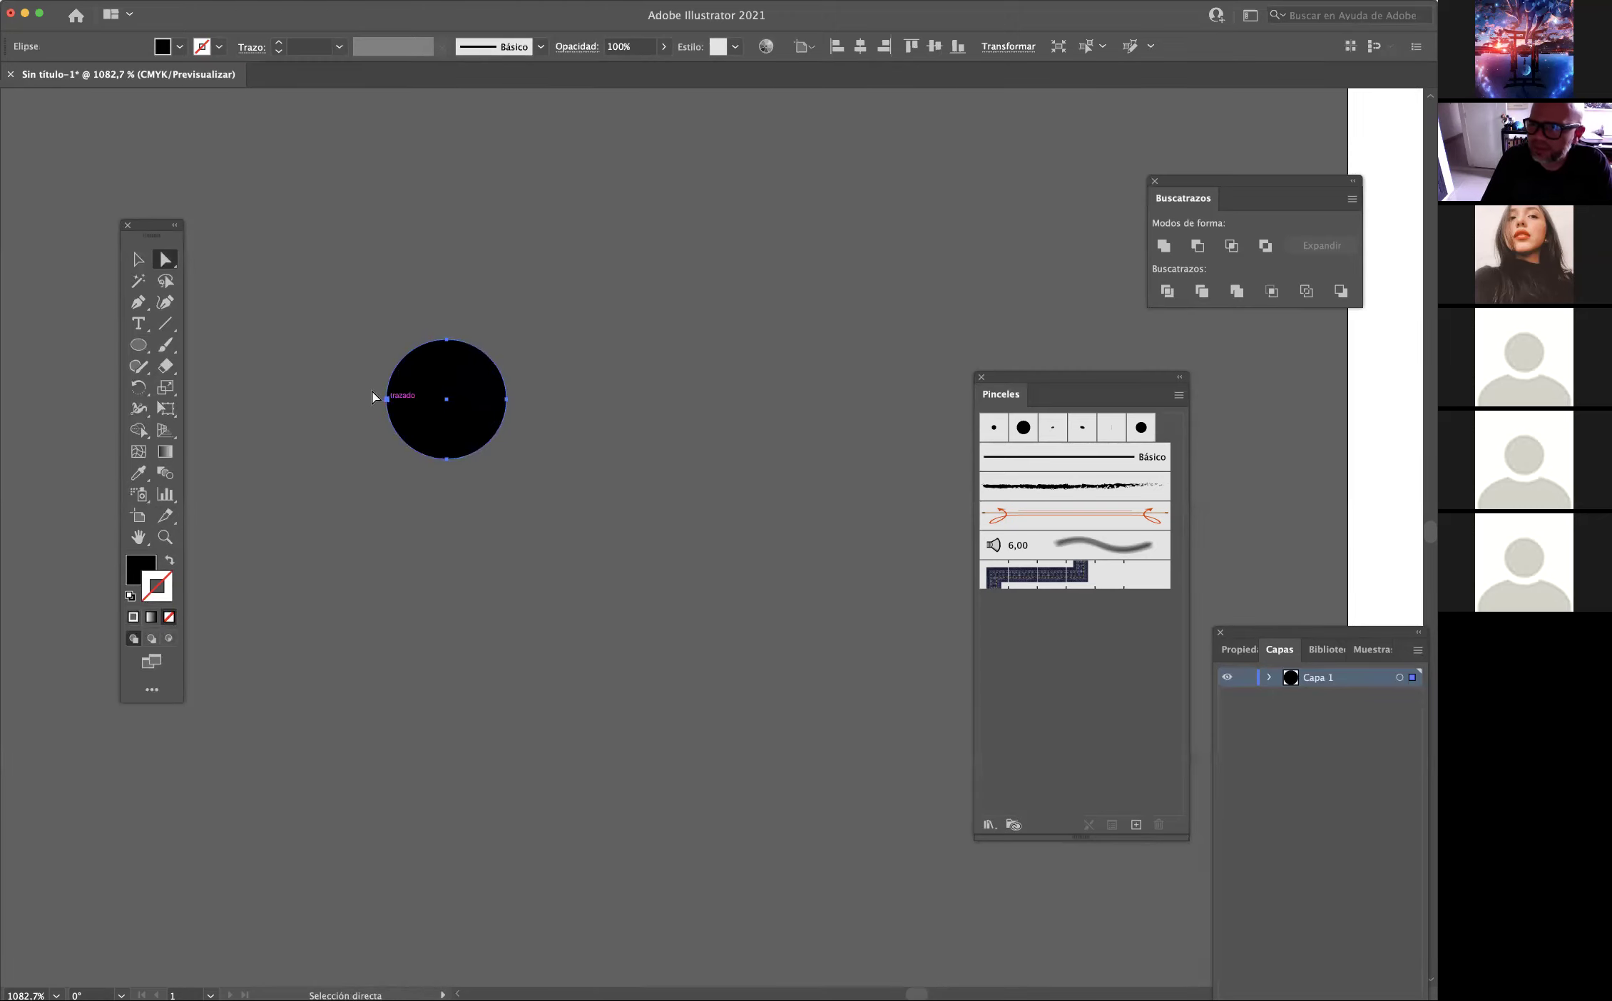
pyautogui.click(507, 400)
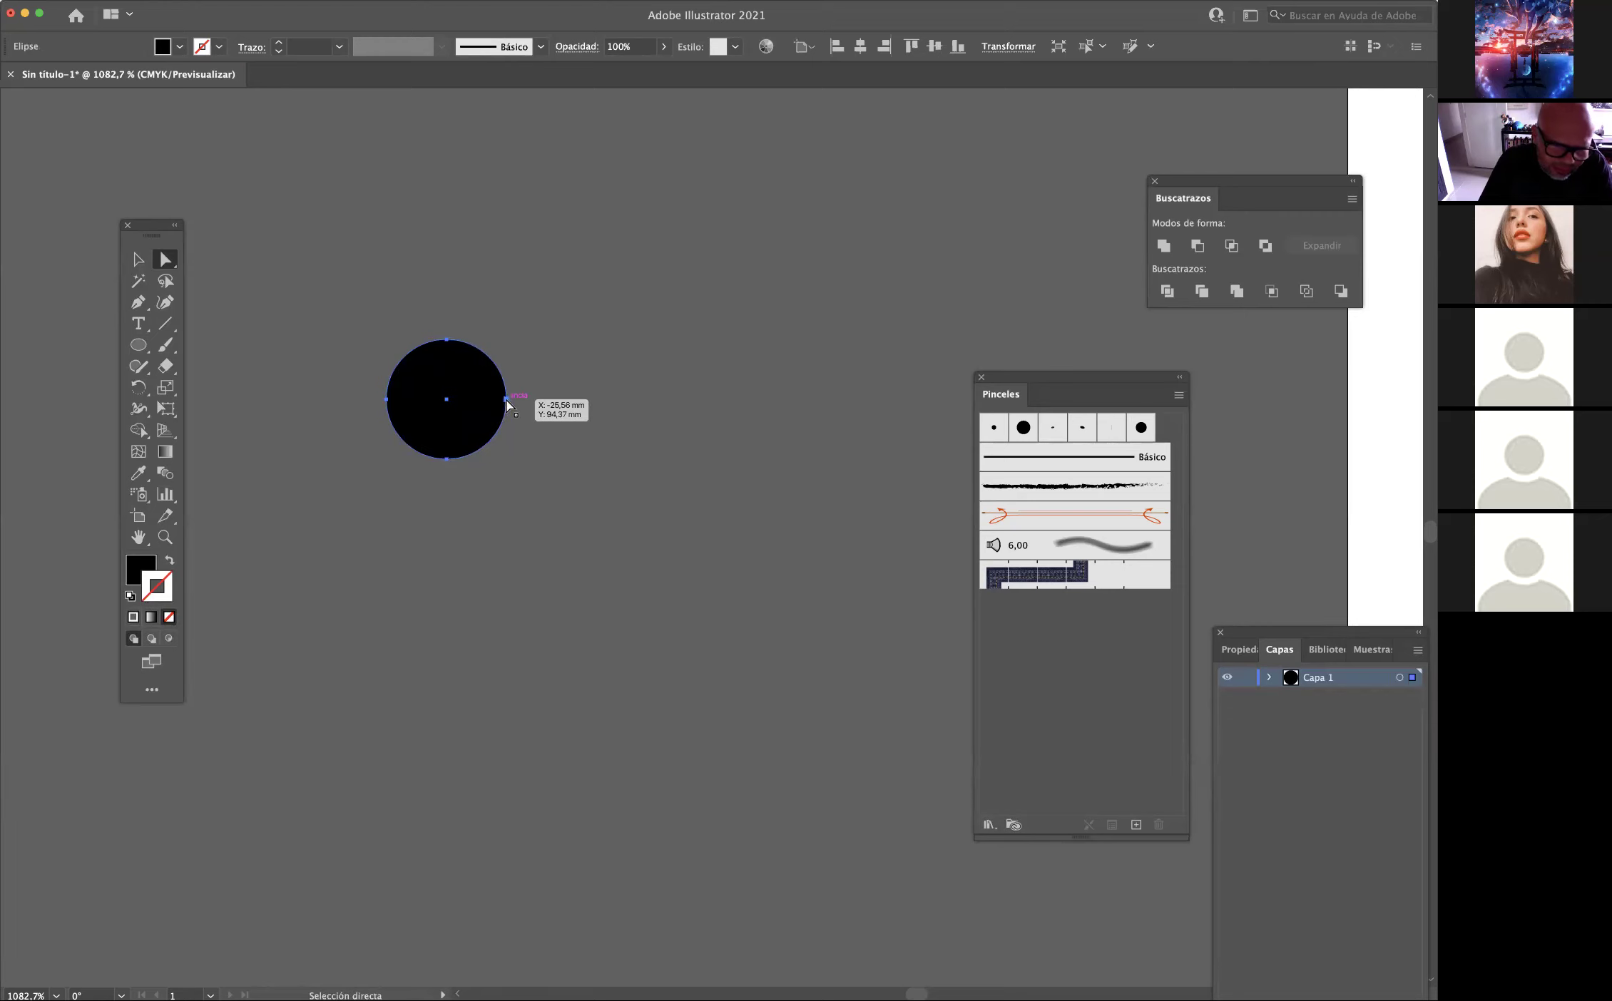
pyautogui.moveTo(507, 403); pyautogui.dragTo(861, 403)
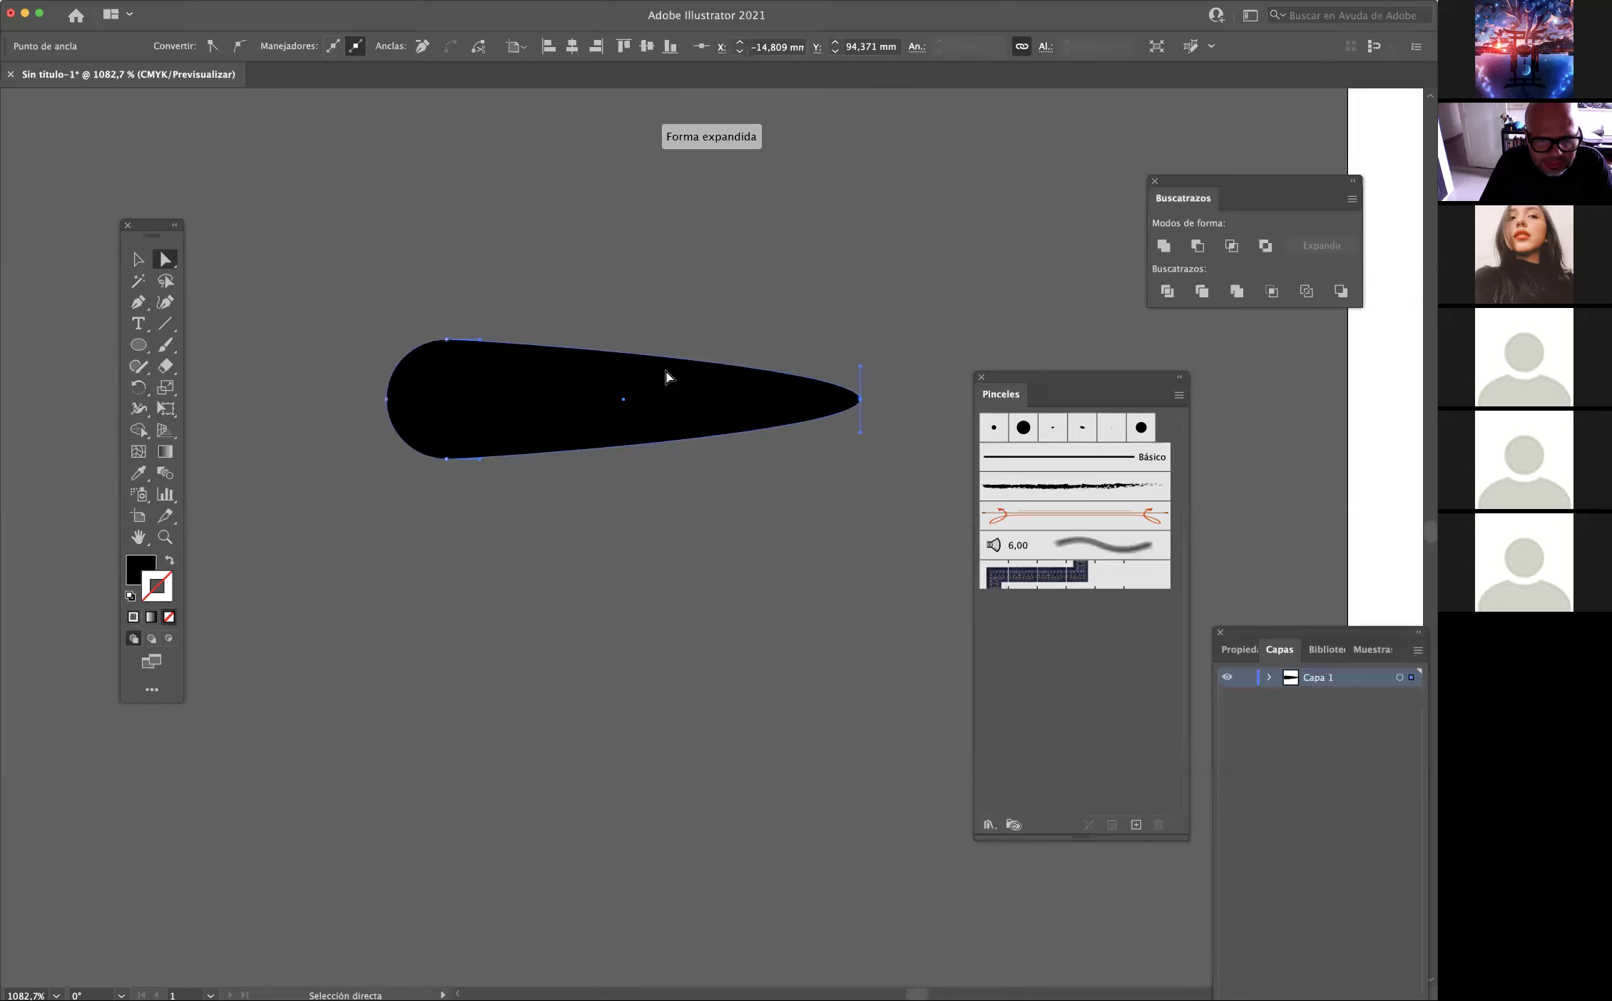
pyautogui.click(139, 259)
pyautogui.click(338, 847)
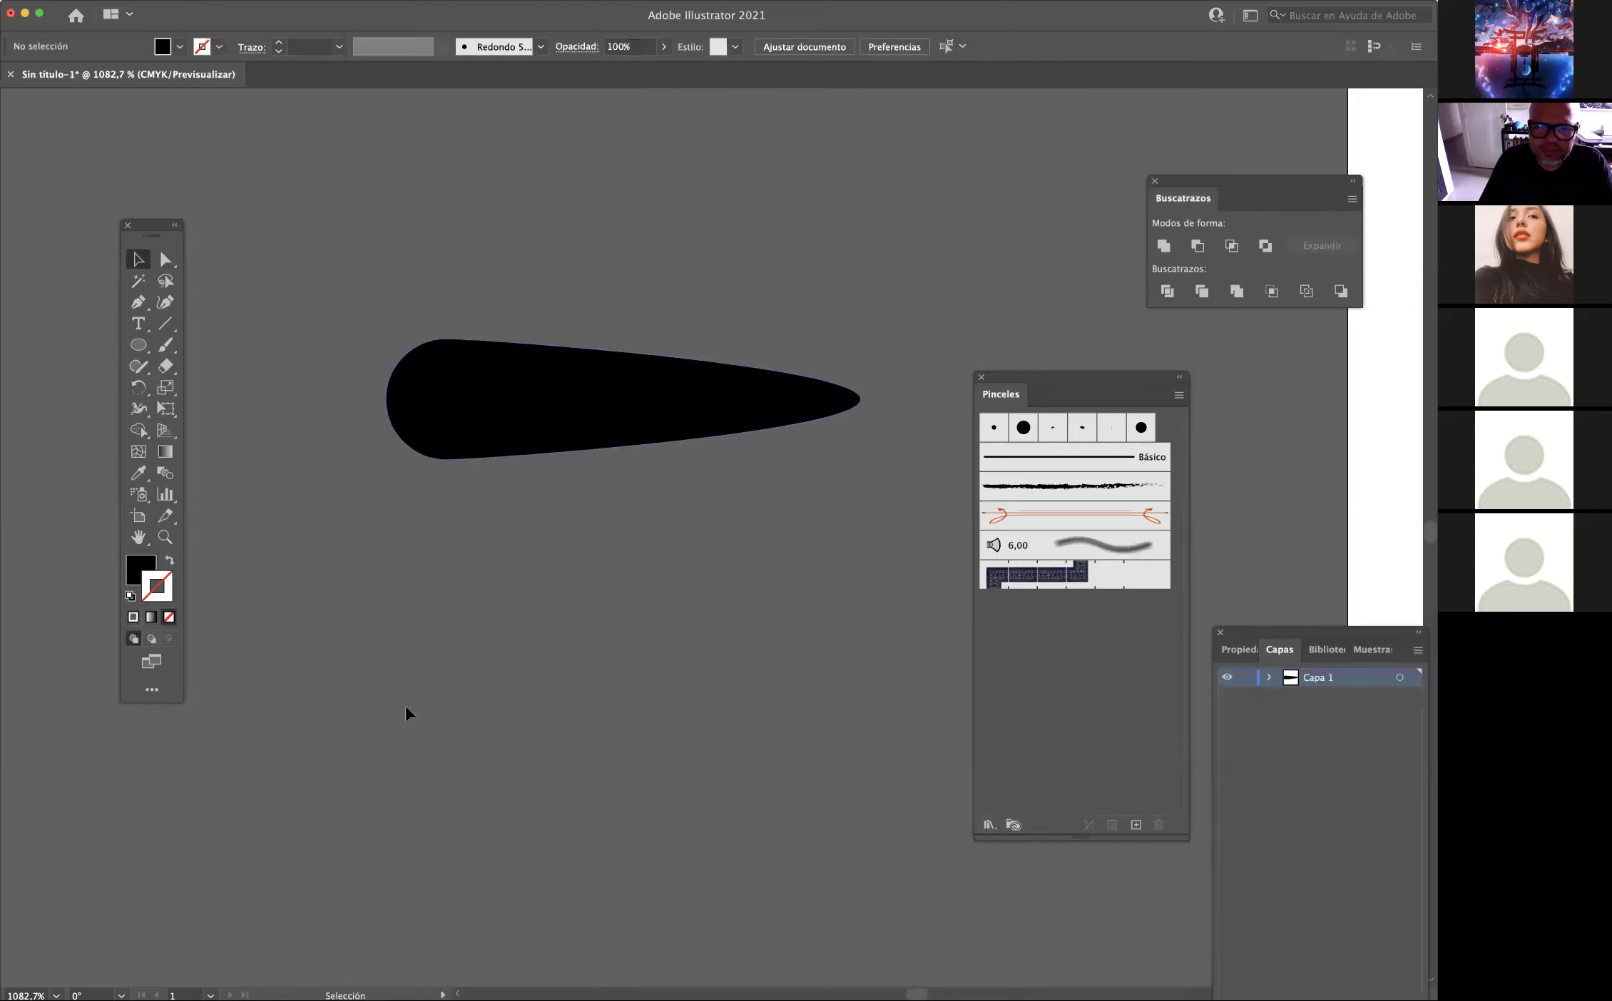
# Copy the black teardrop directly below the original and scale the copy down to about 10 mm long.
pyautogui.moveTo(551, 347); pyautogui.dragTo(592, 511)
pyautogui.press('a')
pyautogui.press('v')
pyautogui.moveTo(780, 485); pyautogui.dragTo(672, 511)
pyautogui.click(670, 471)
# Copy the medium teardrop below itself, shrink the copy proportionally into the smallest of the three, and deselect it.
pyautogui.moveTo(575, 529); pyautogui.dragTo(717, 535)
pyautogui.click(647, 525)
pyautogui.click(563, 527)
pyautogui.moveTo(570, 637); pyautogui.dragTo(557, 594)
pyautogui.moveTo(684, 566); pyautogui.dragTo(544, 584)
pyautogui.click(654, 558)
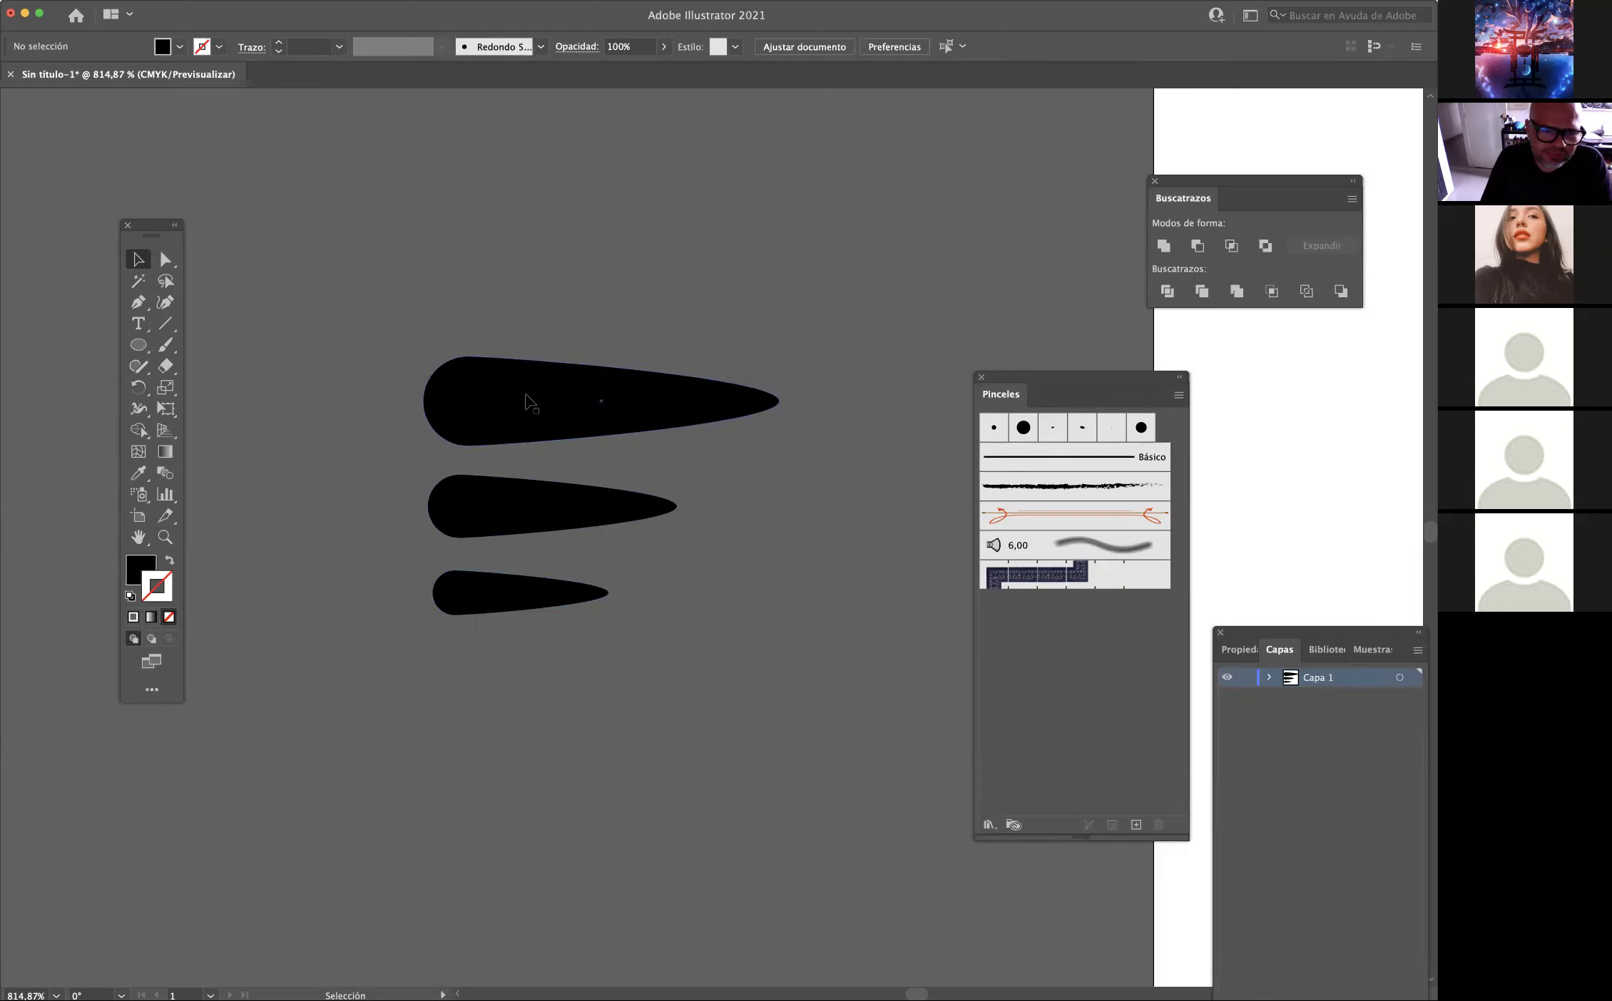
# Move the largest teardrop up slightly and save it as a new art brush with the default options.
pyautogui.moveTo(473, 389); pyautogui.dragTo(505, 370)
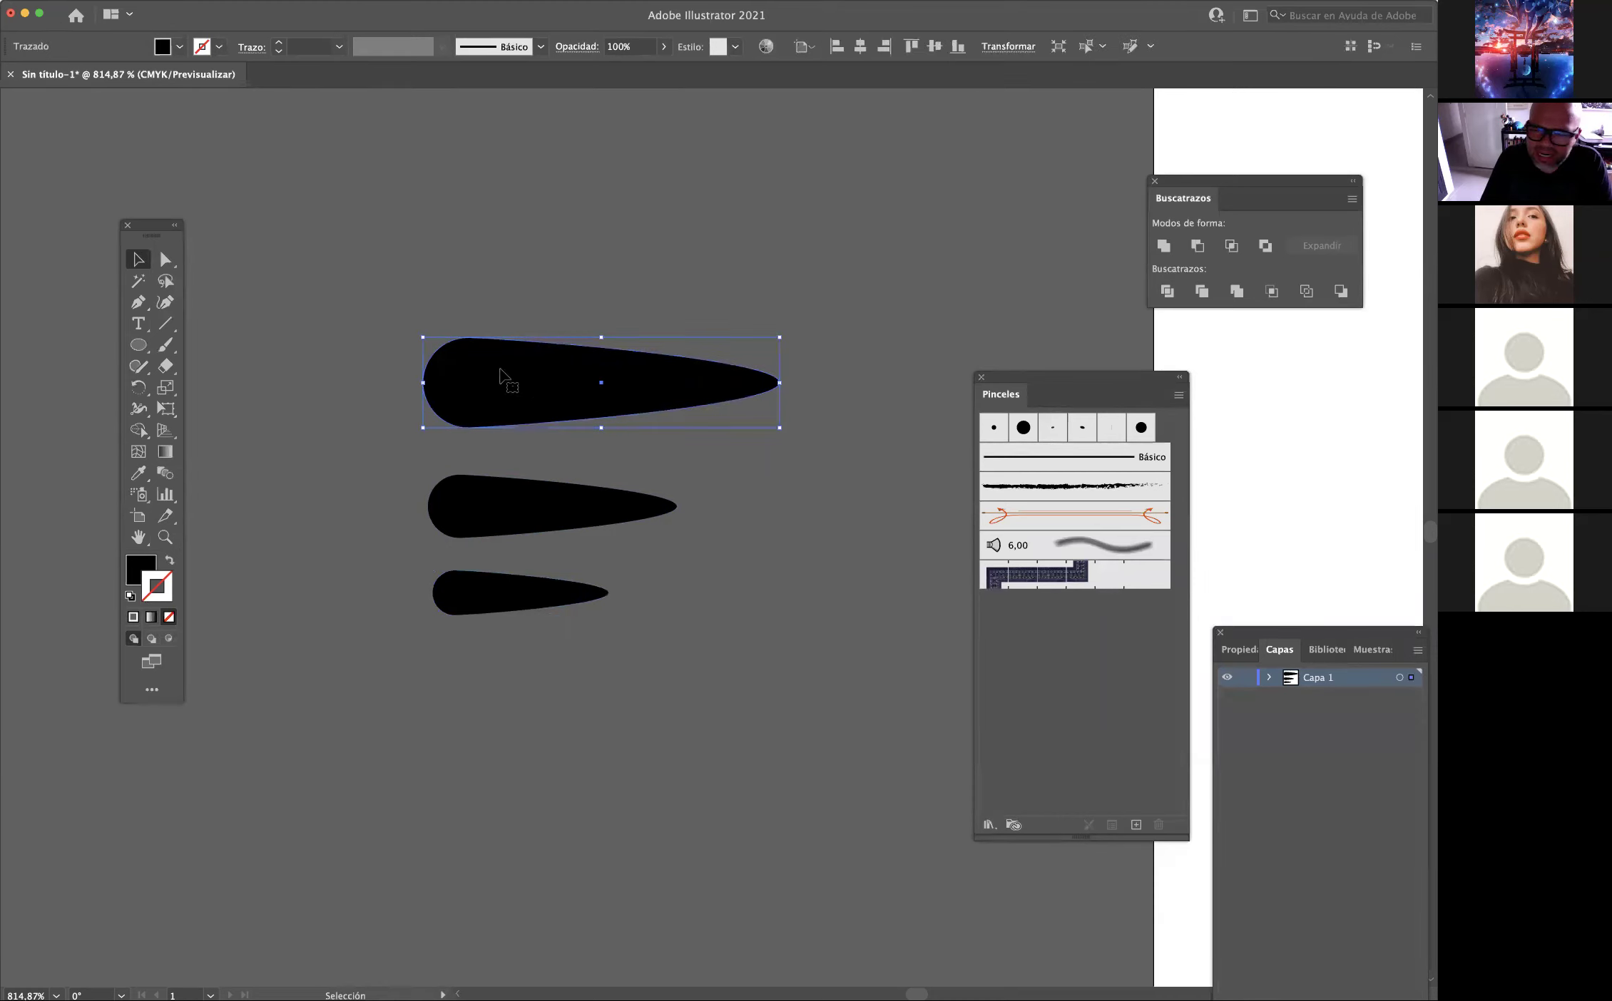
pyautogui.moveTo(499, 370)
pyautogui.mouseDown()
pyautogui.moveTo(617, 324)
pyautogui.moveTo(925, 434)
pyautogui.moveTo(1058, 688)
pyautogui.mouseUp()
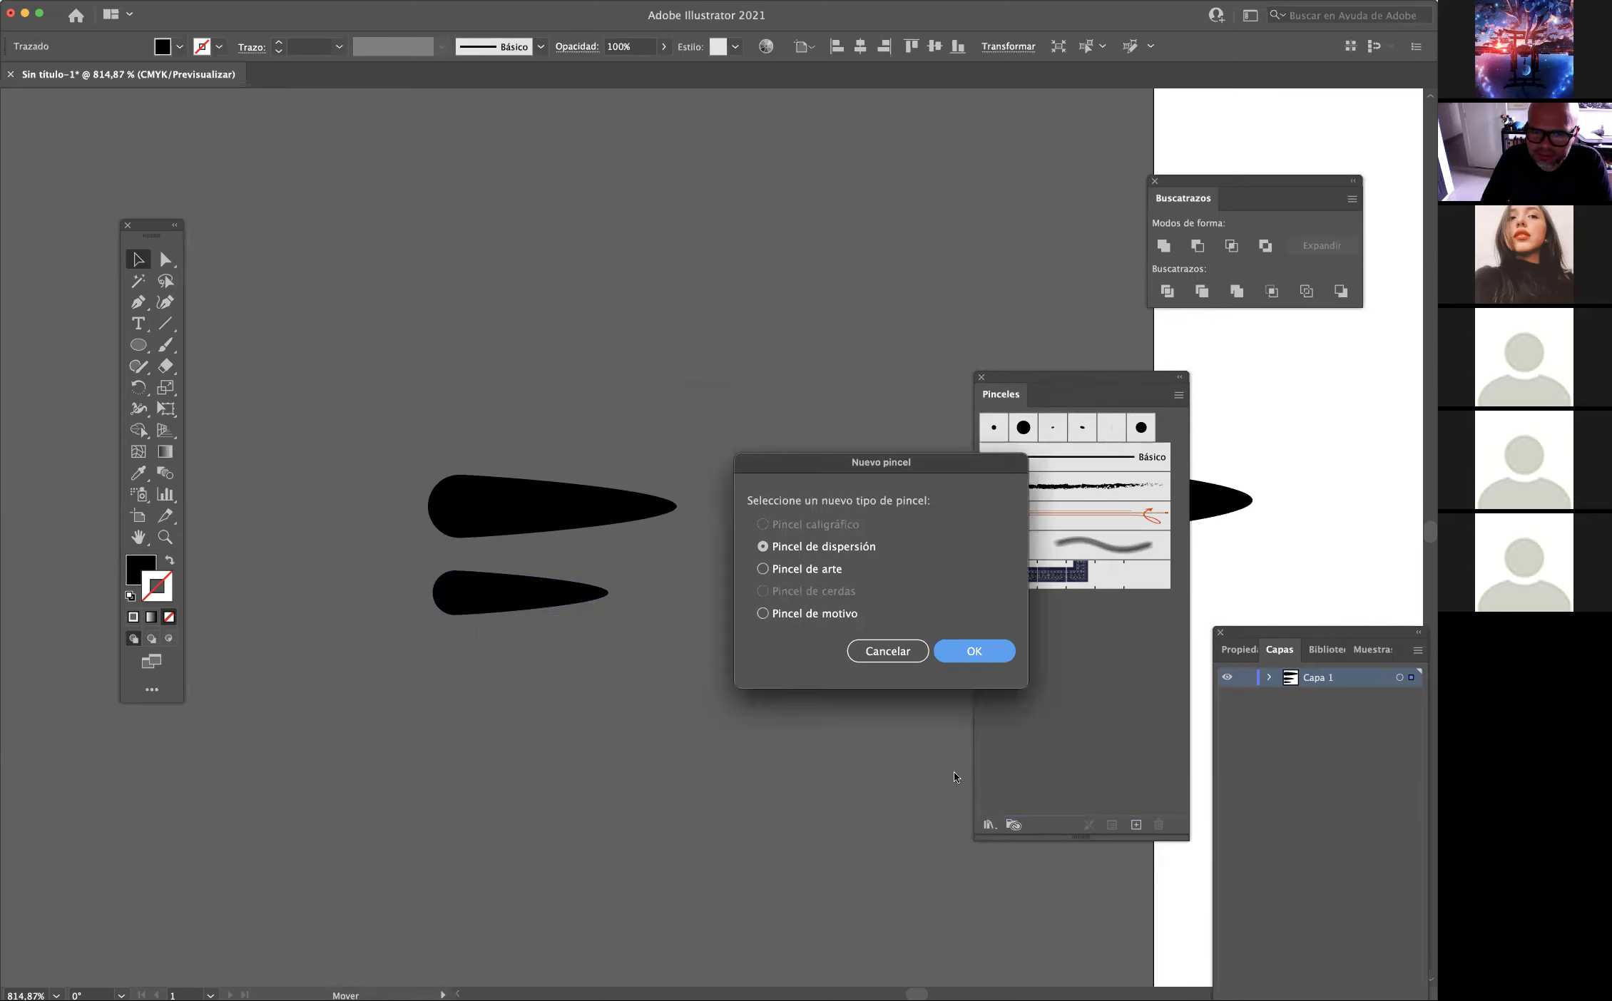
pyautogui.click(763, 570)
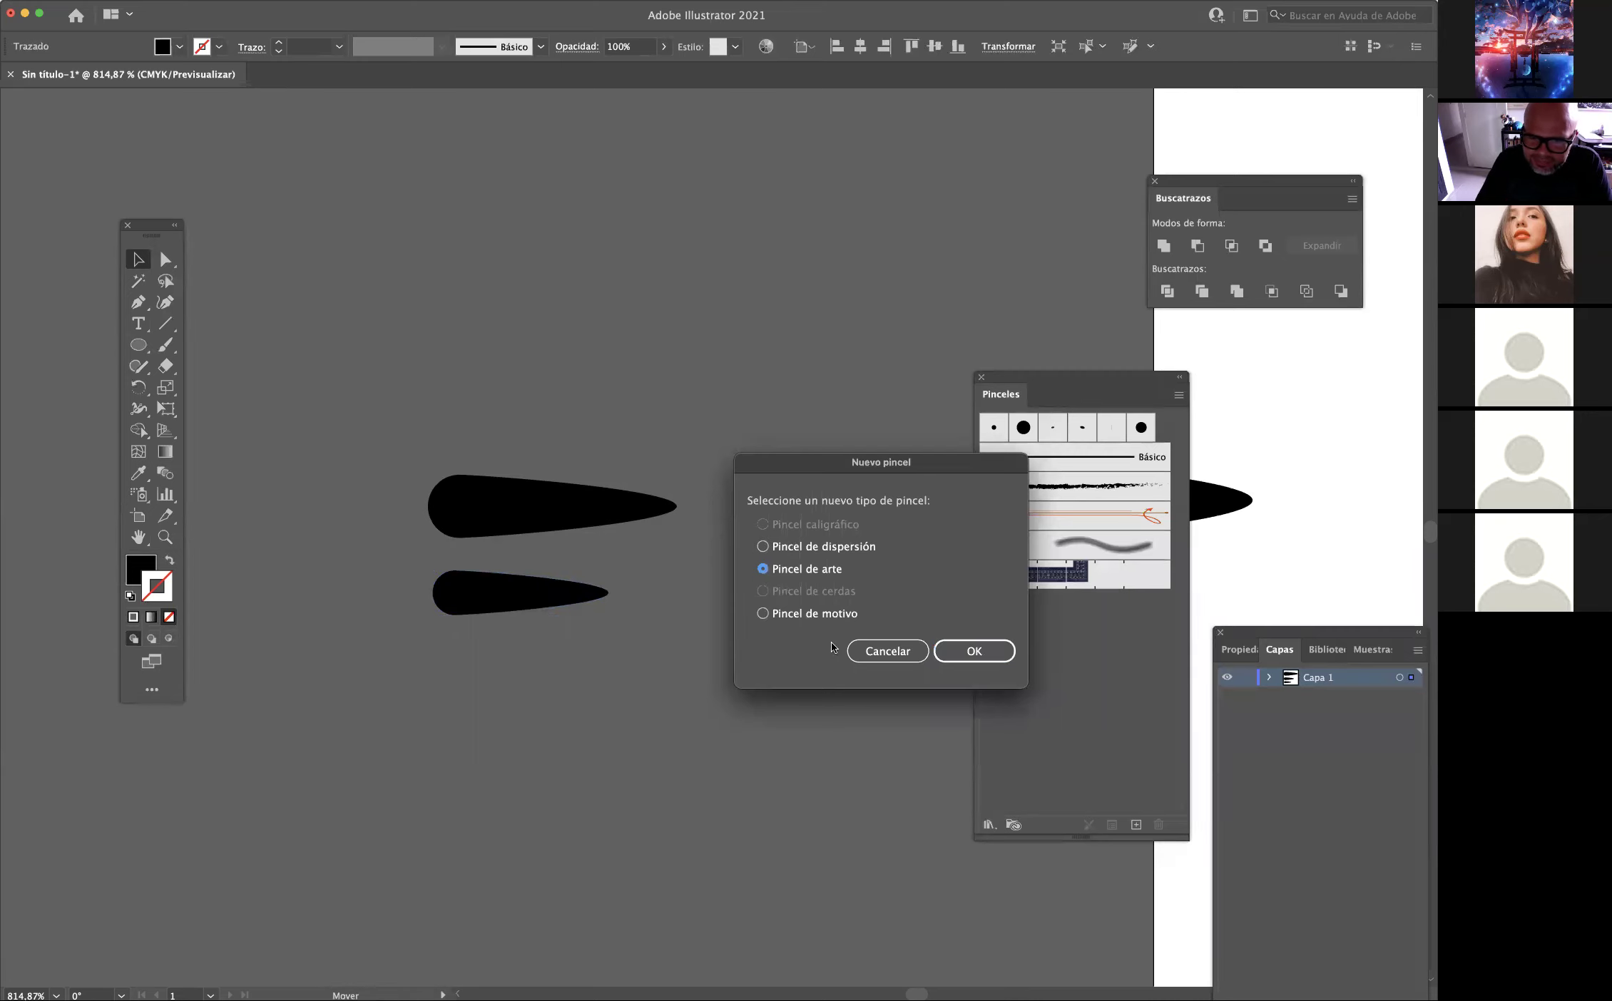
pyautogui.click(971, 653)
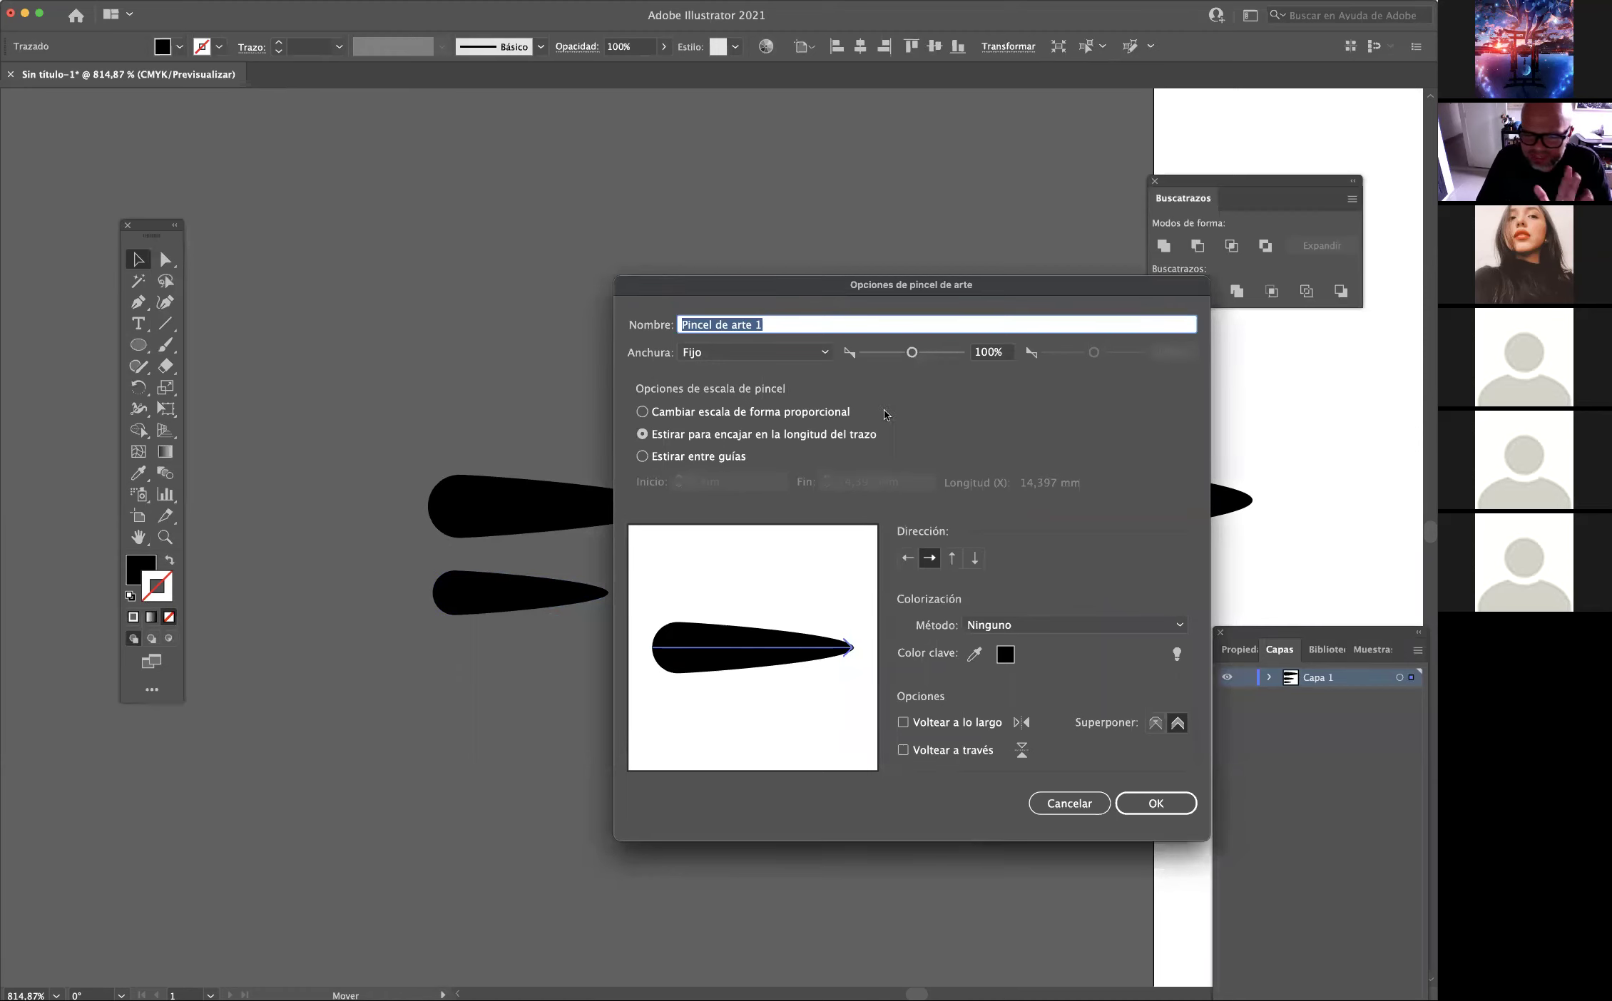
pyautogui.click(1156, 805)
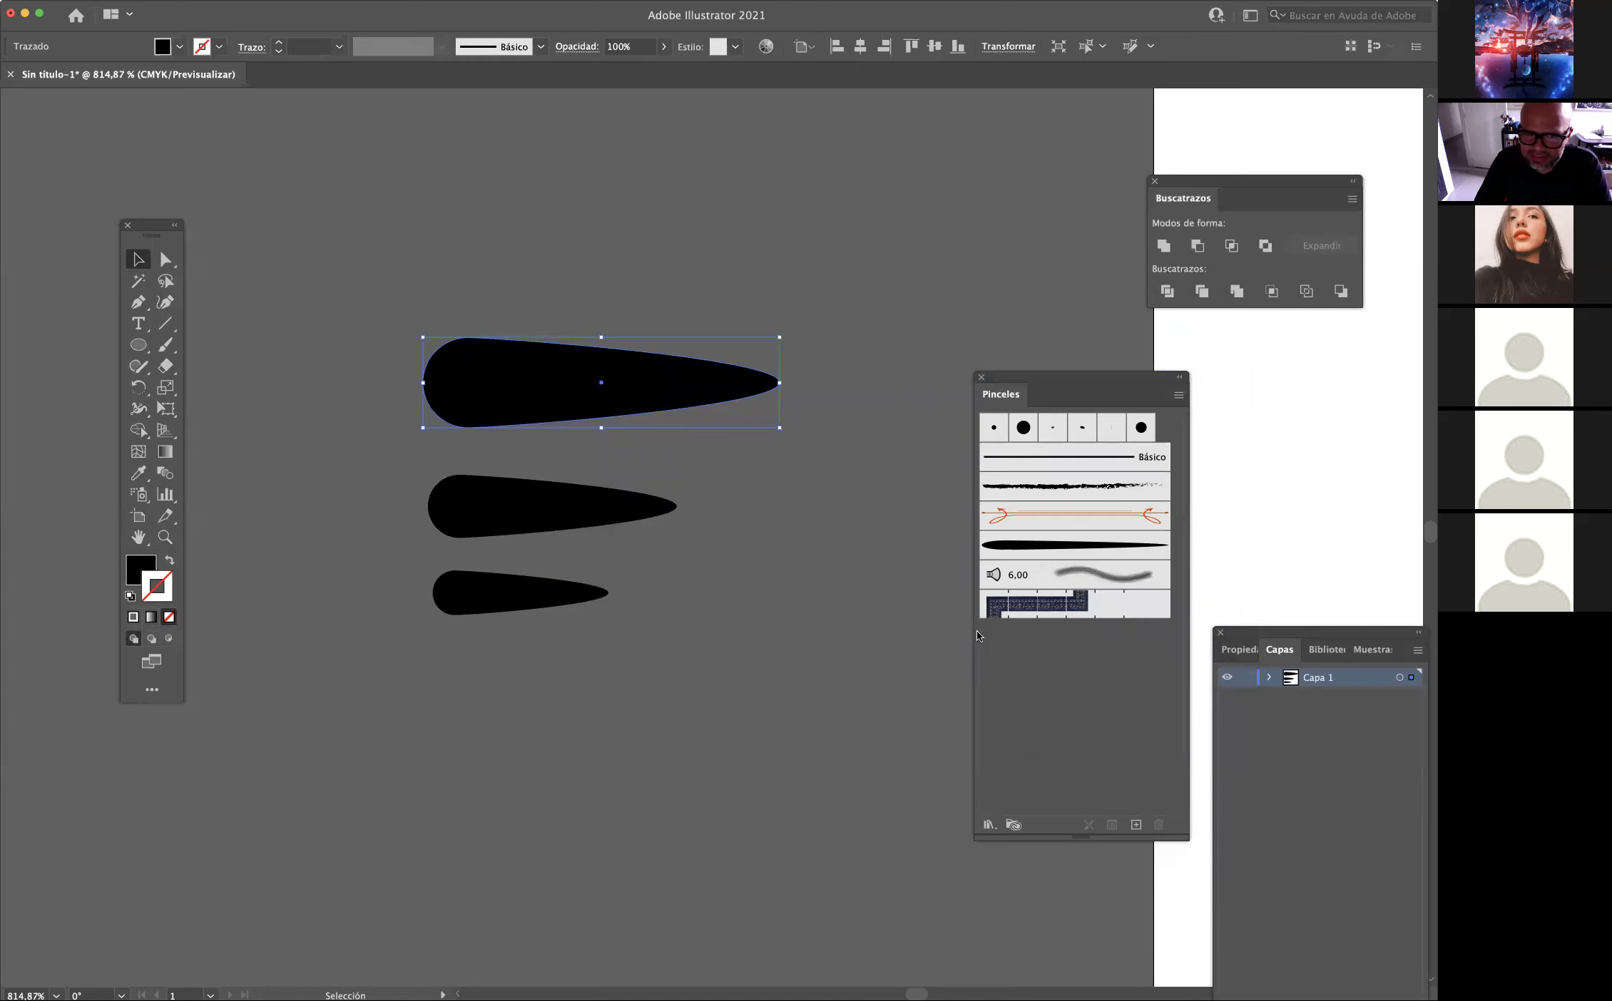
# Save the middle teardrop as a second art brush with the default options.
pyautogui.moveTo(499, 505)
pyautogui.mouseDown()
pyautogui.moveTo(479, 506)
pyautogui.moveTo(570, 485)
pyautogui.moveTo(1062, 713)
pyautogui.moveTo(1077, 736)
pyautogui.mouseUp()
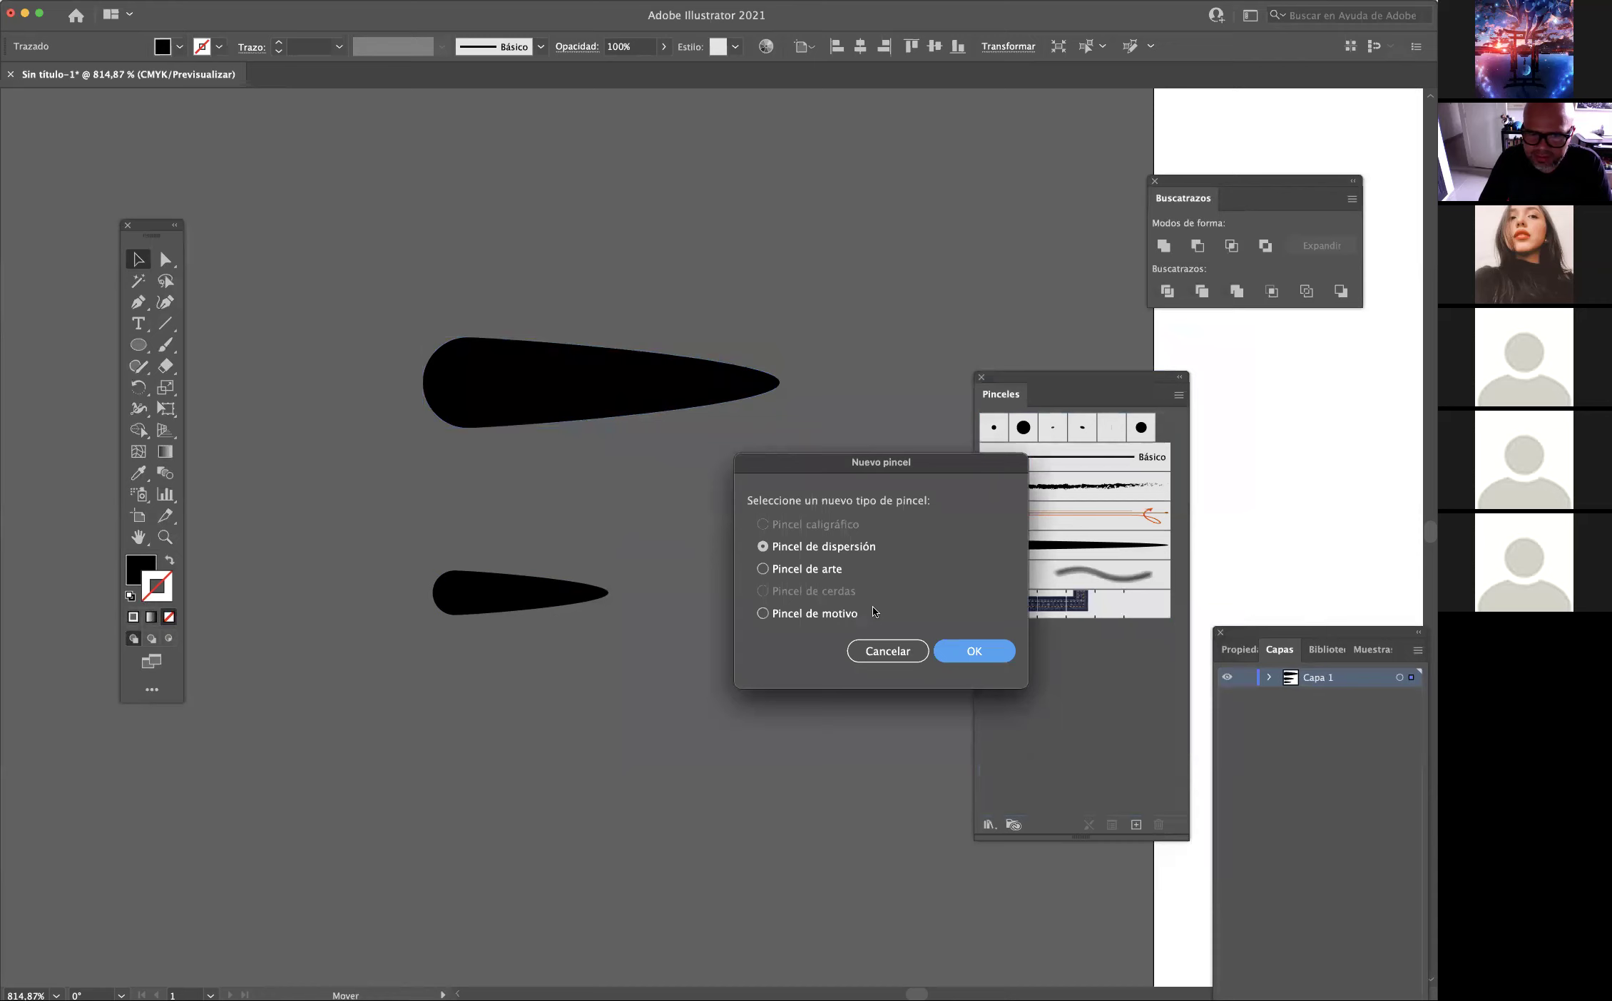
pyautogui.click(796, 571)
pyautogui.click(974, 651)
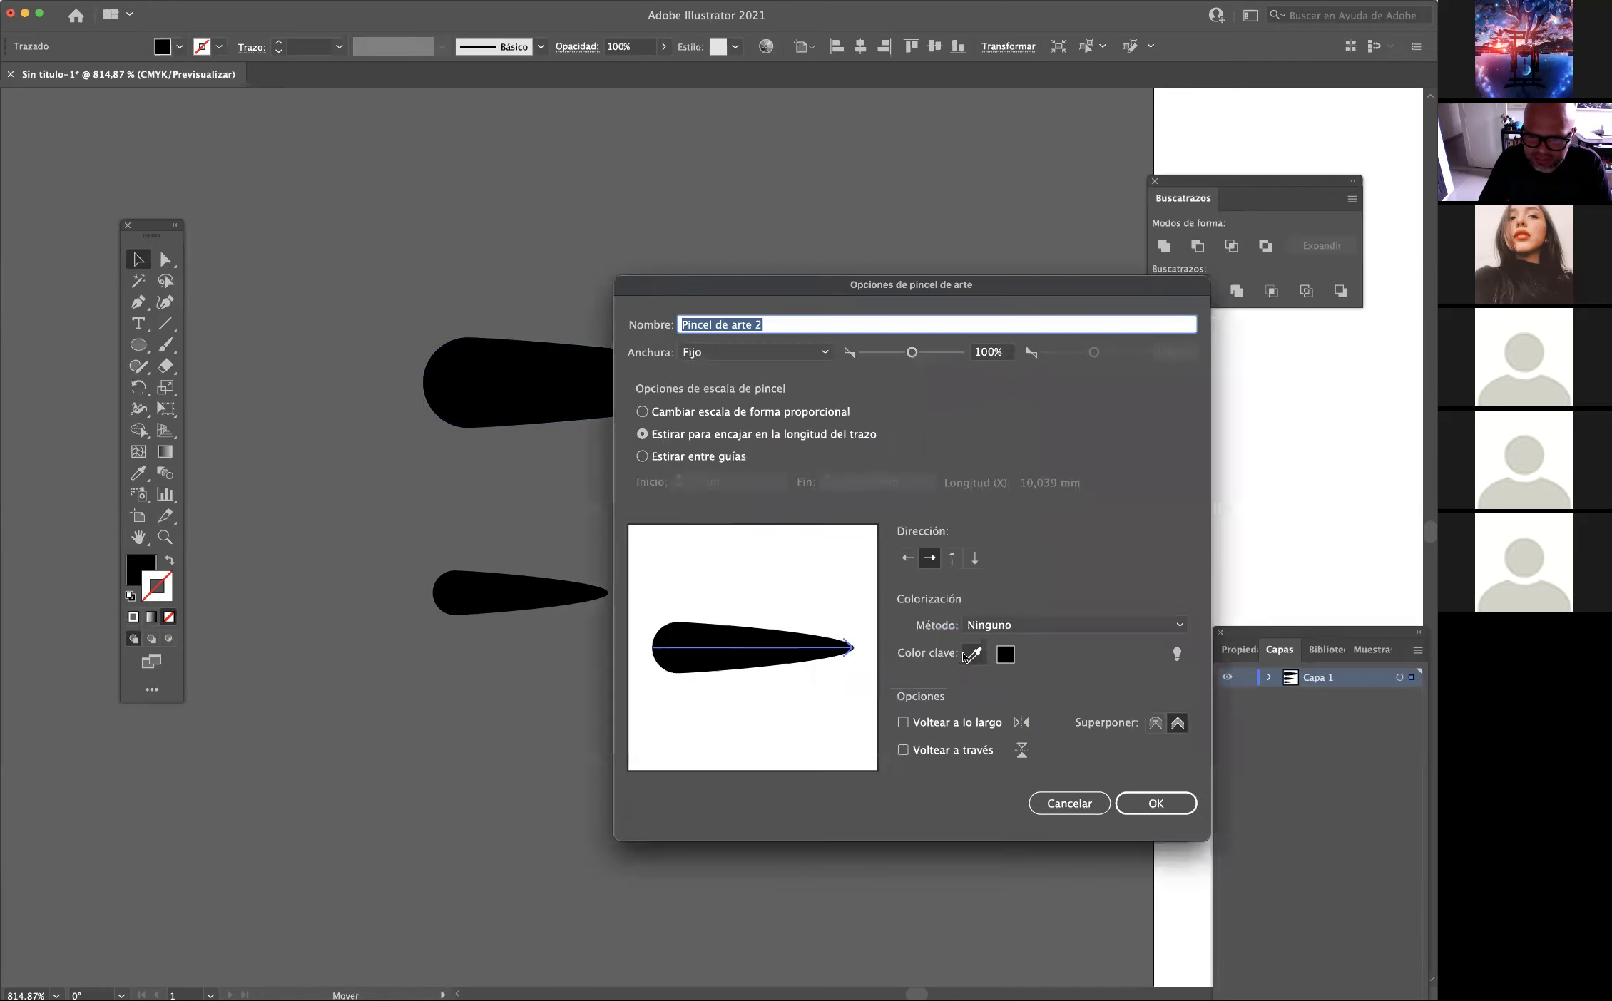
pyautogui.click(1147, 805)
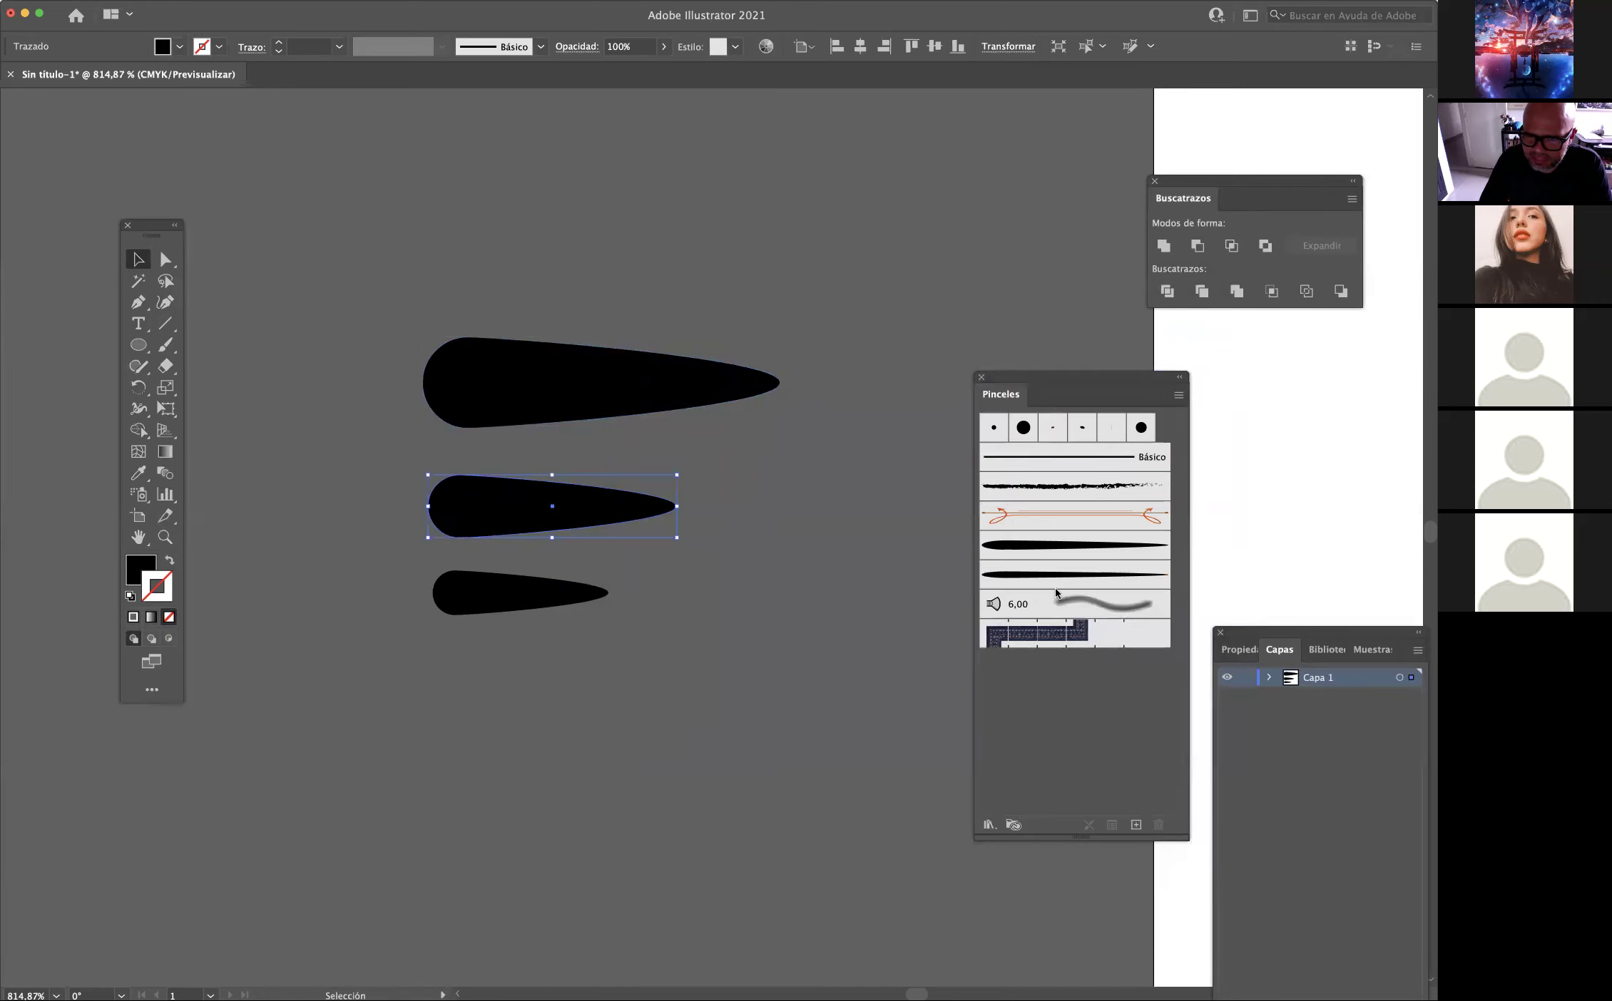
# Save the smallest teardrop as a third art brush with the default options.
pyautogui.moveTo(482, 594)
pyautogui.mouseDown()
pyautogui.moveTo(743, 593)
pyautogui.moveTo(1095, 732)
pyautogui.mouseUp()
pyautogui.click(793, 573)
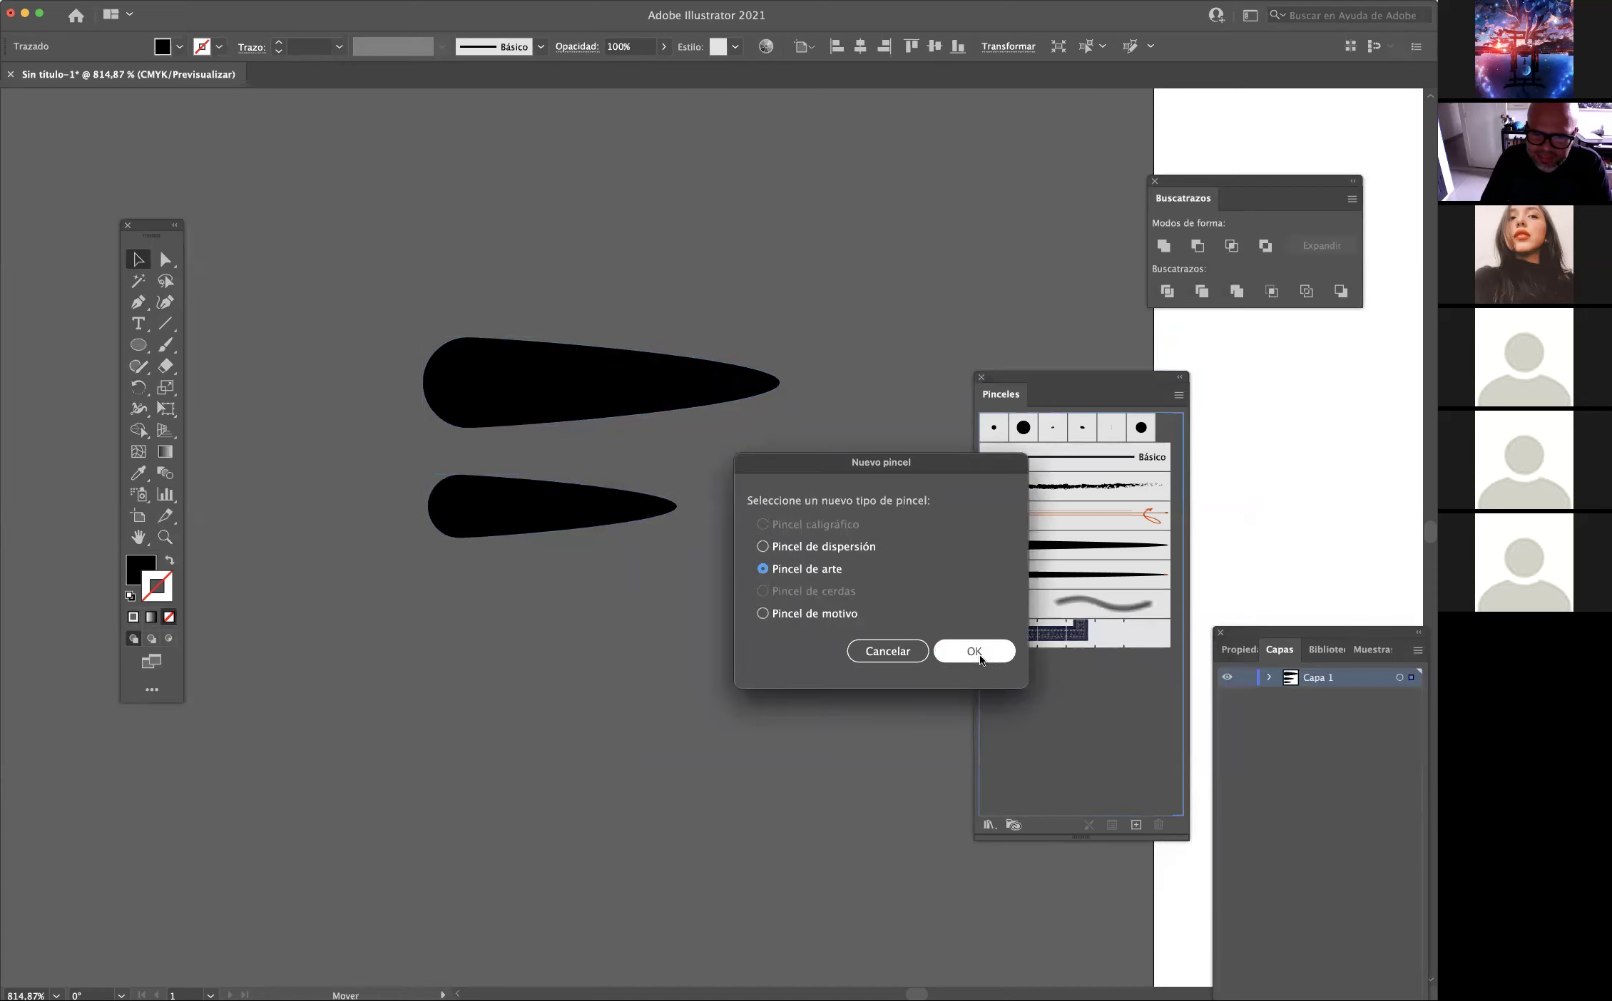
pyautogui.click(969, 651)
pyautogui.click(1143, 813)
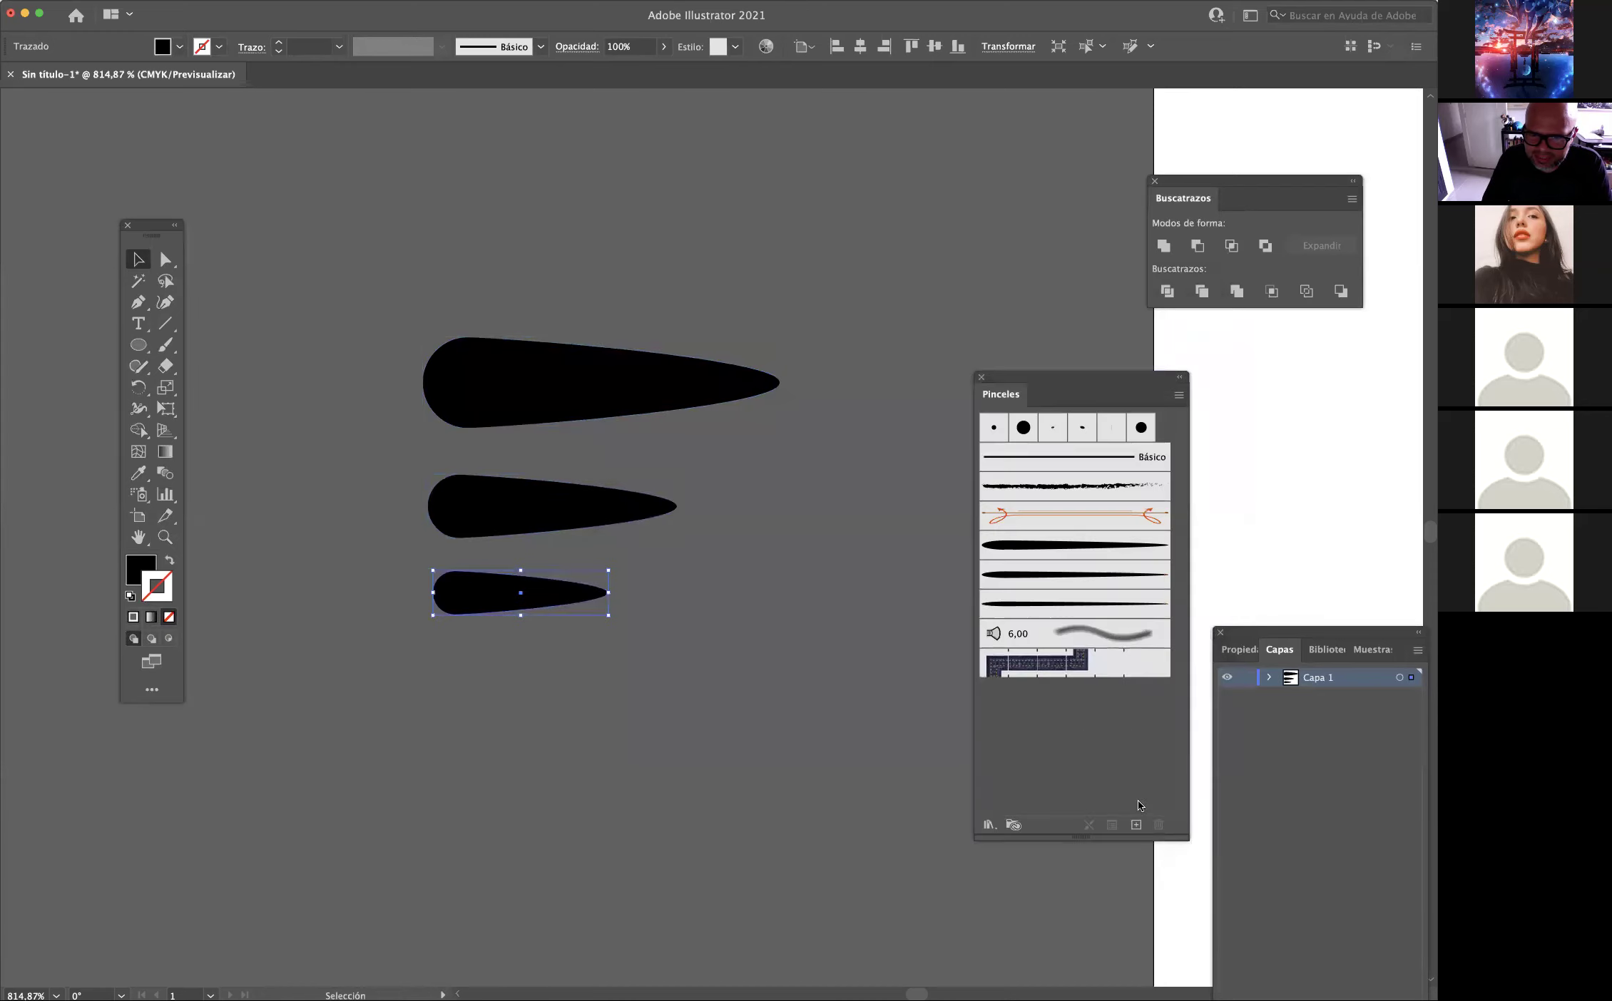
# Select all three teardrops and move them together down and to the left to clear the drawing area.
pyautogui.click(758, 540)
pyautogui.moveTo(395, 280); pyautogui.dragTo(574, 628)
pyautogui.moveTo(527, 535); pyautogui.dragTo(116, 860)
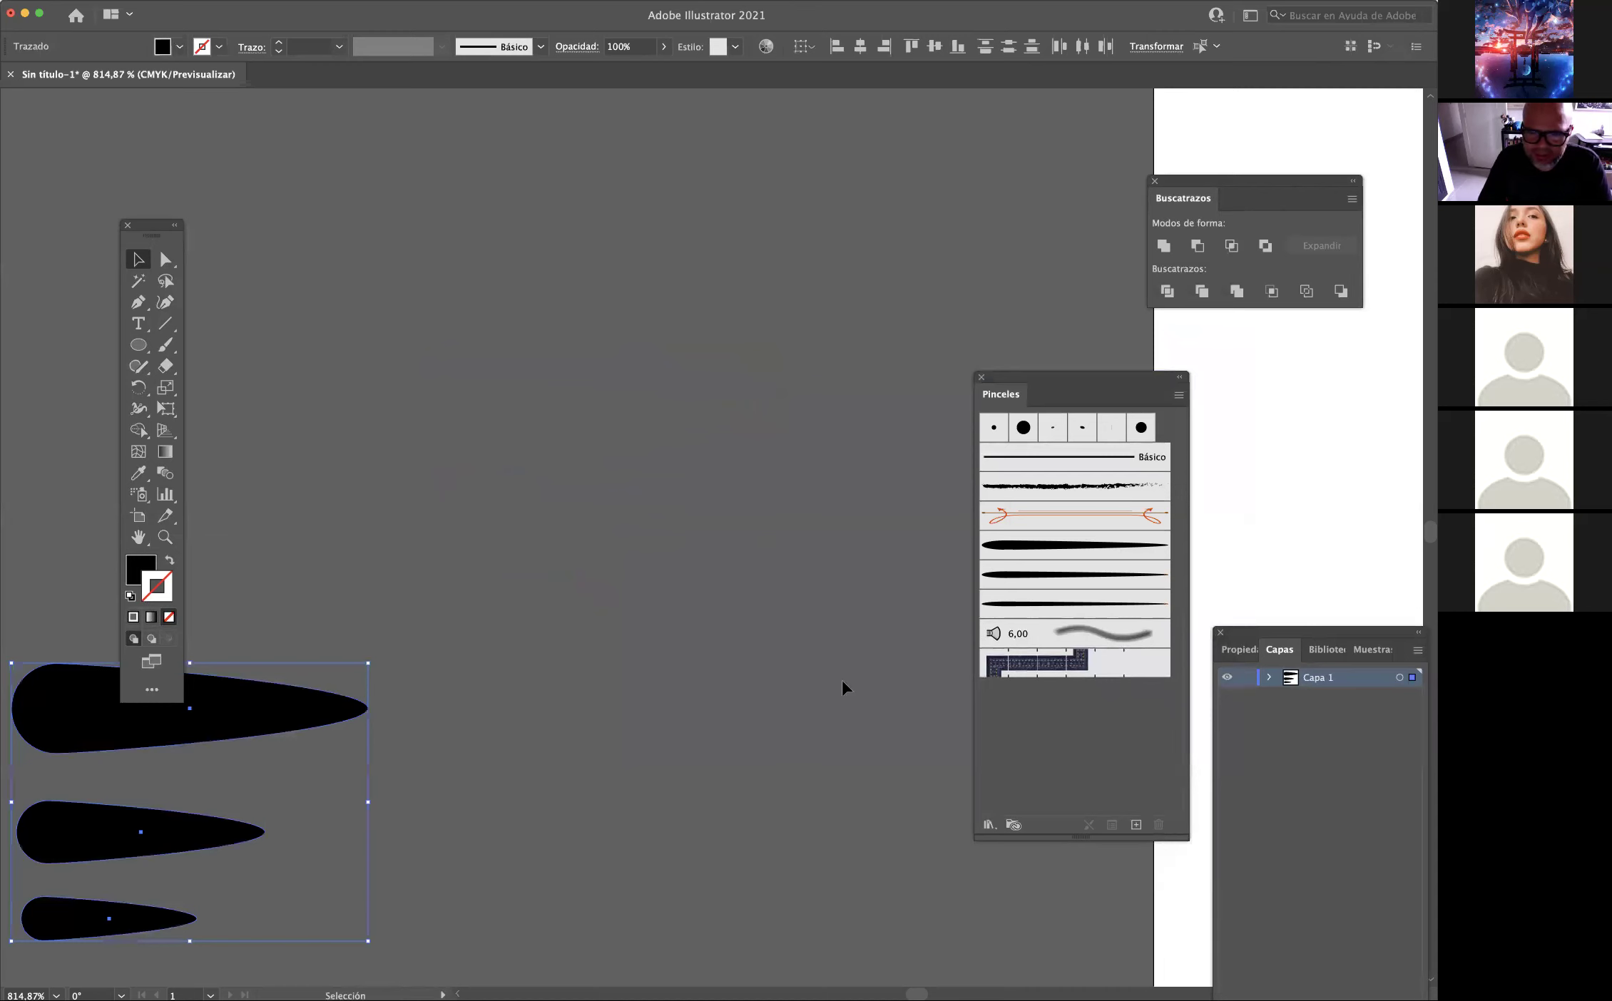
# With the teardrops deselected and unaltered, paint two connected spiral strokes beside them using the Paintbrush tool and Pincel de arte 1.
pyautogui.click(1024, 547)
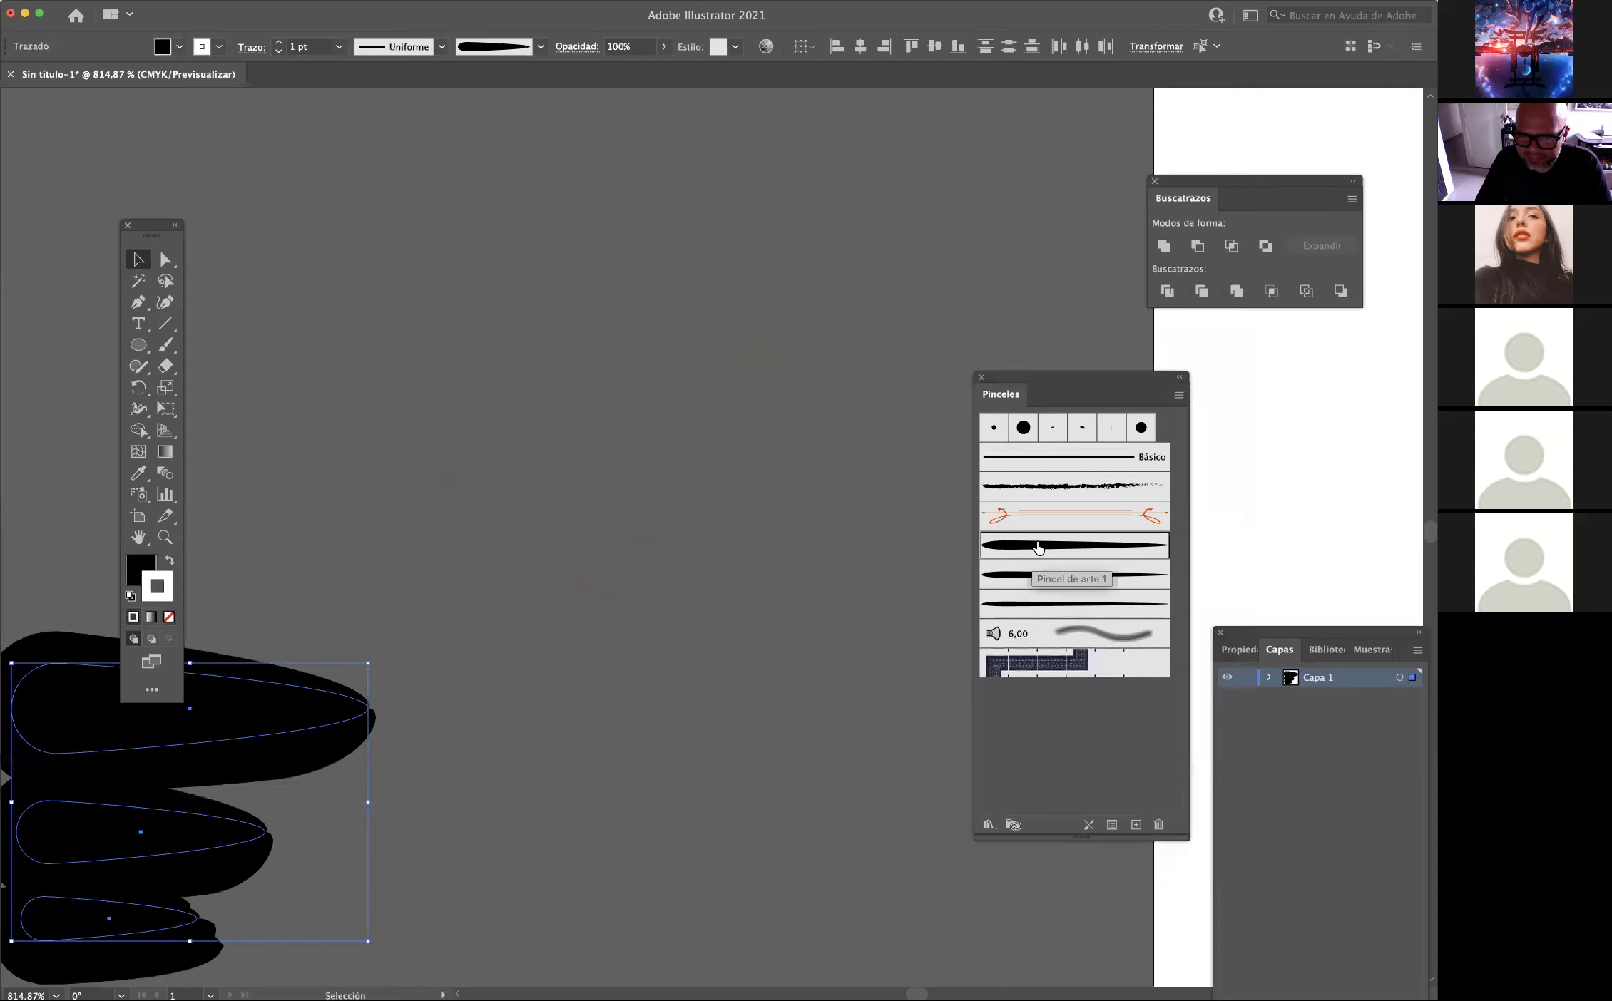
pyautogui.hotkey('ctrl', 'z')
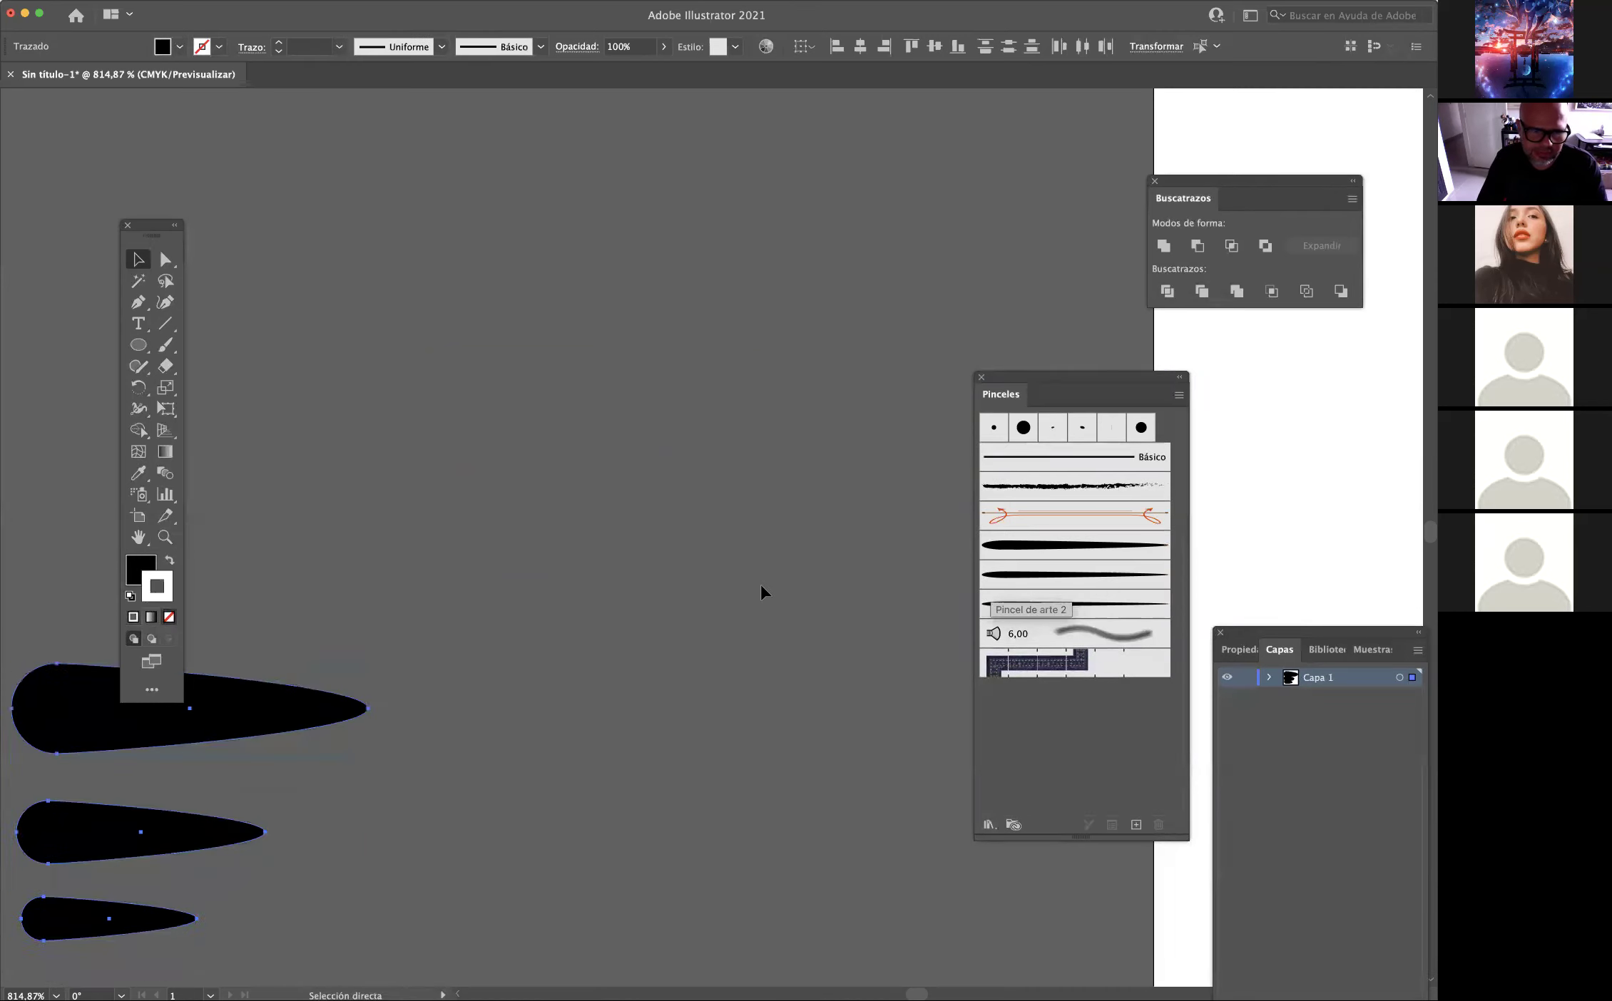
pyautogui.click(762, 589)
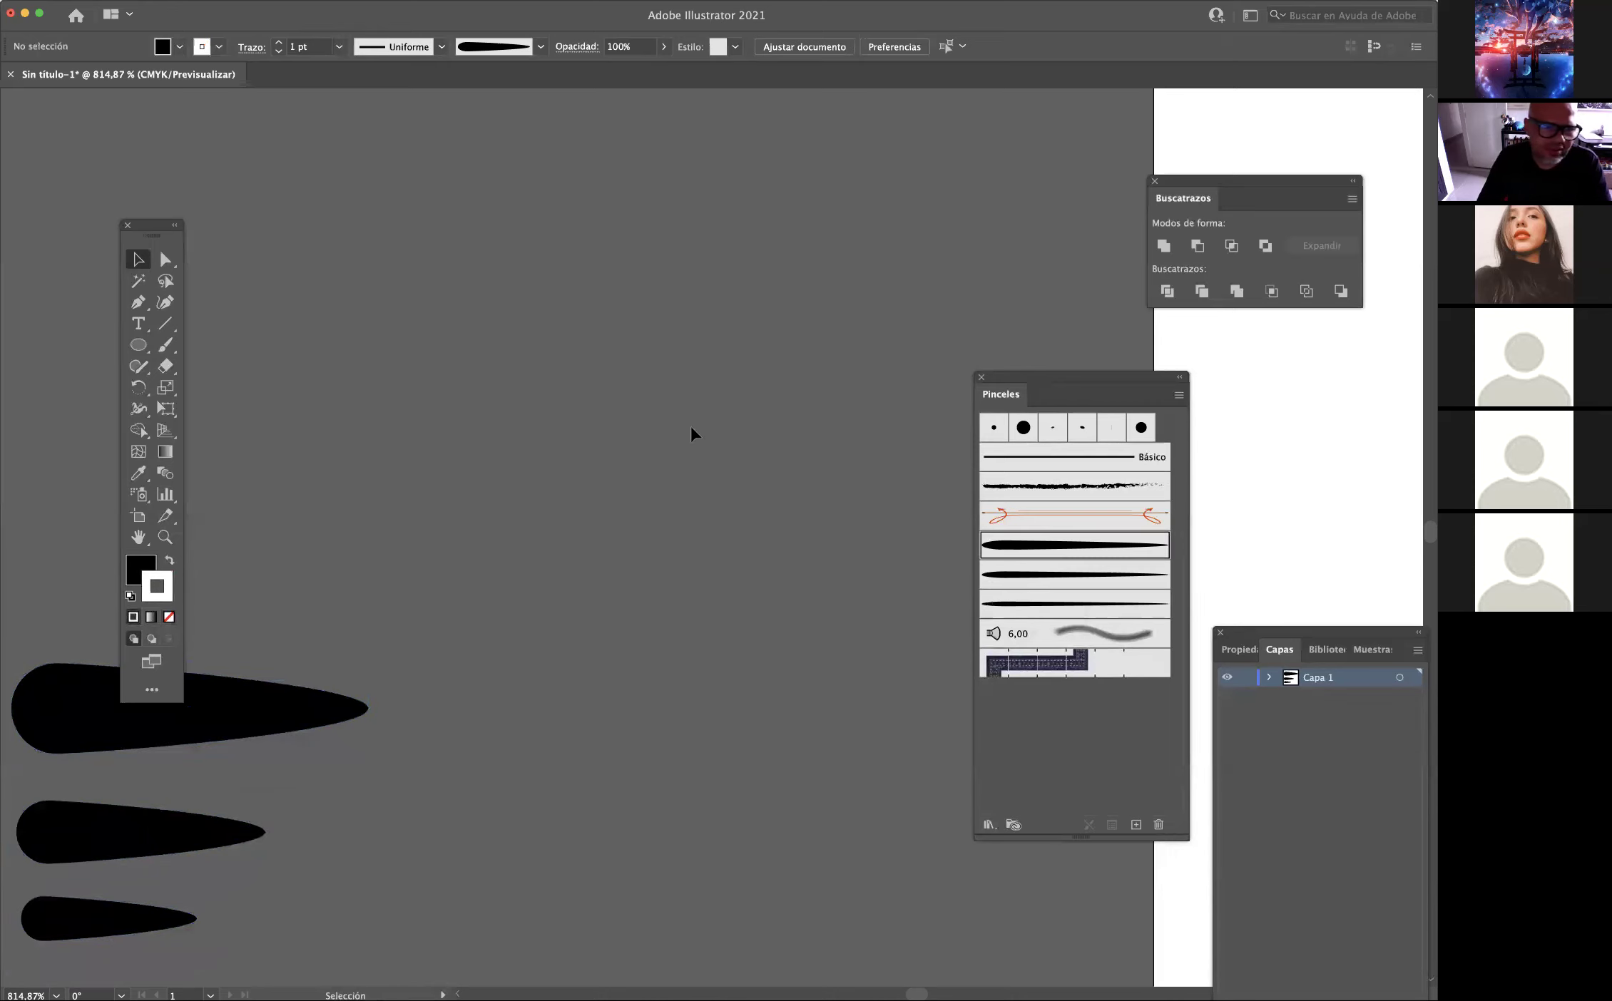
pyautogui.click(175, 348)
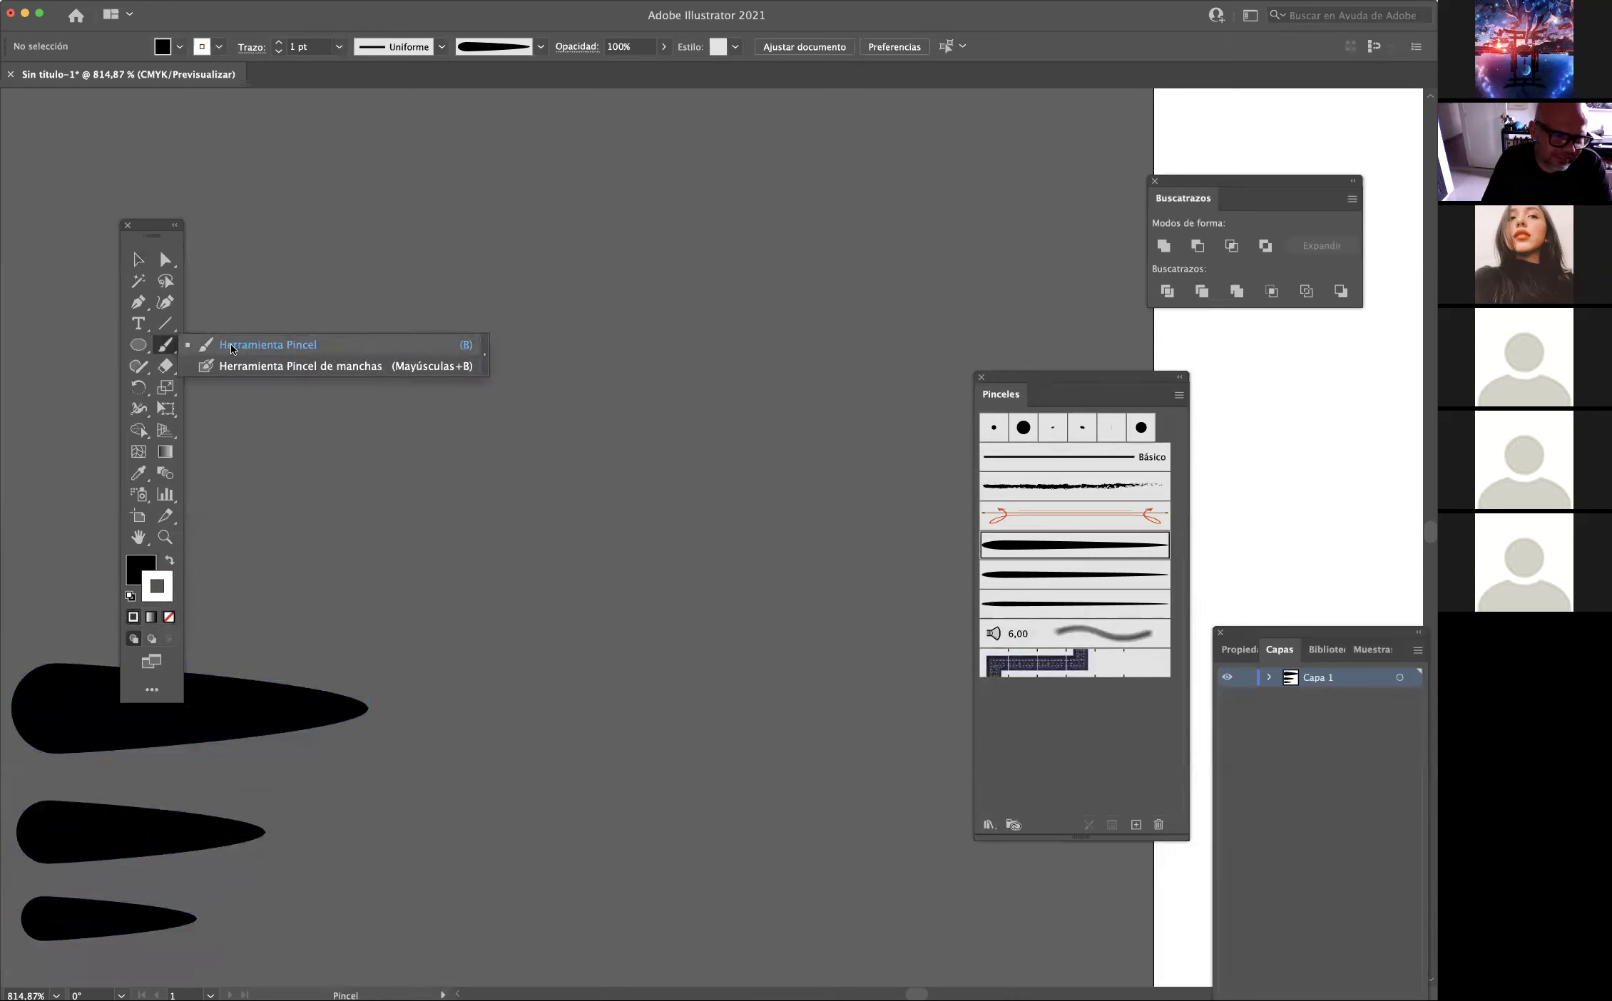
pyautogui.click(231, 346)
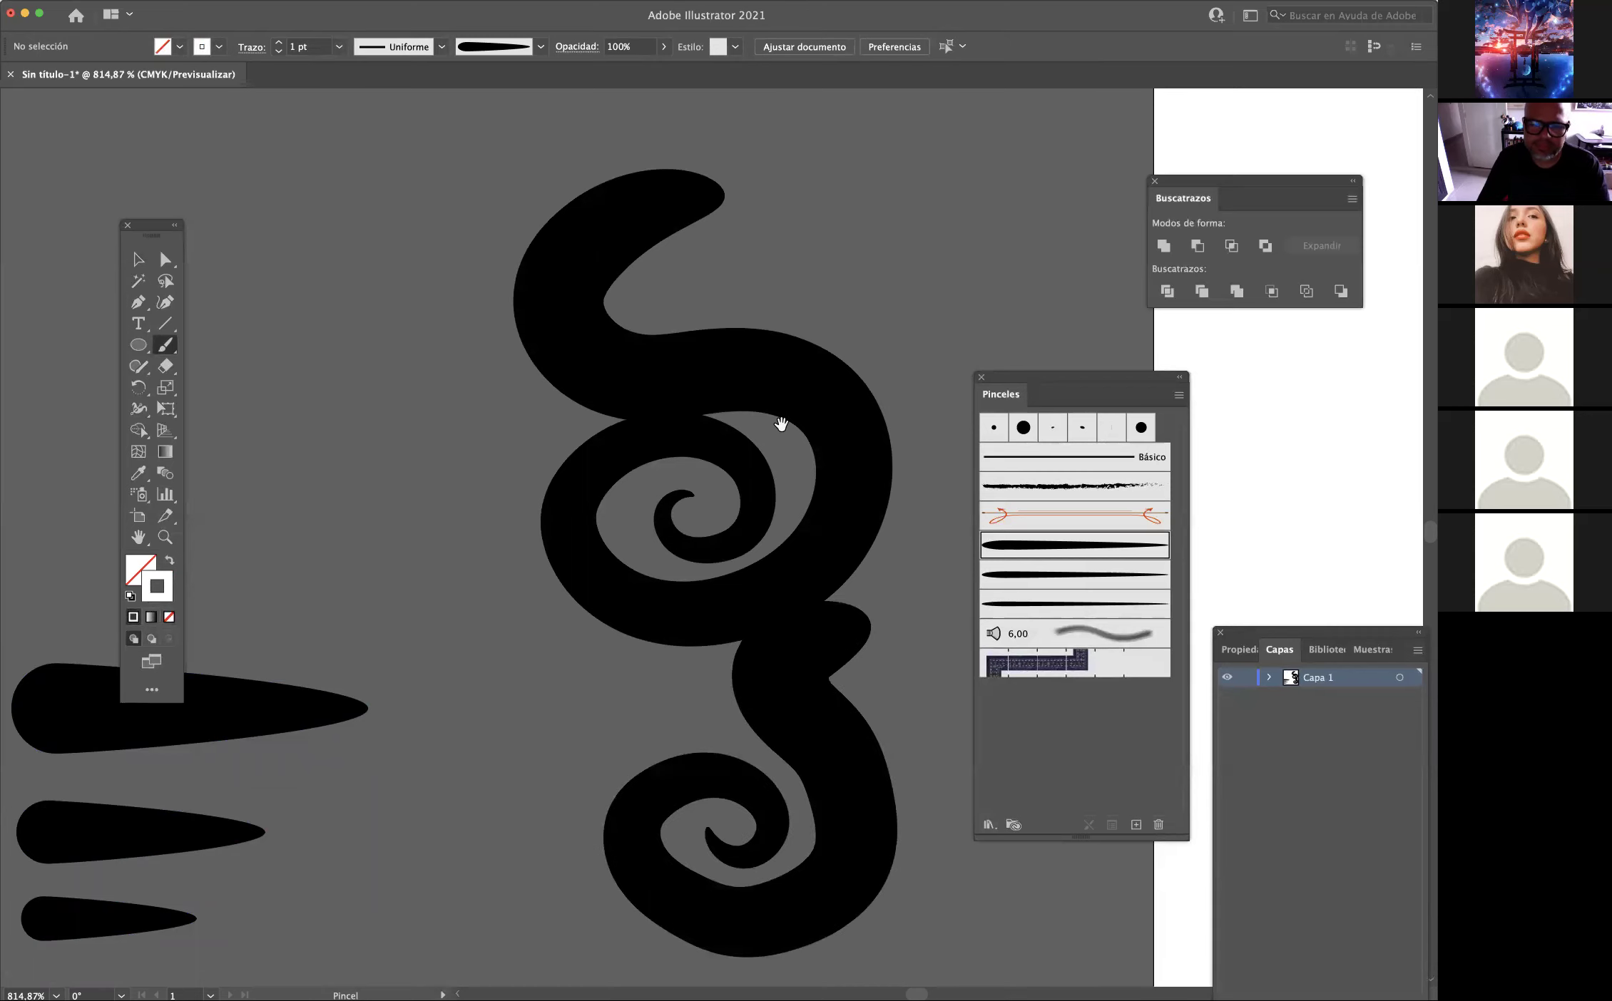
# Paint three long wavy strokes side by side in the upper part of the artboard with Pincel de arte 1.
pyautogui.scroll(-8, 478, 407)
pyautogui.moveTo(936, 180)
pyautogui.mouseDown()
pyautogui.moveTo(741, 428)
pyautogui.moveTo(503, 683)
pyautogui.mouseUp()
pyautogui.moveTo(907, 211)
pyautogui.mouseDown()
pyautogui.moveTo(824, 255)
pyautogui.moveTo(747, 689)
pyautogui.mouseUp()
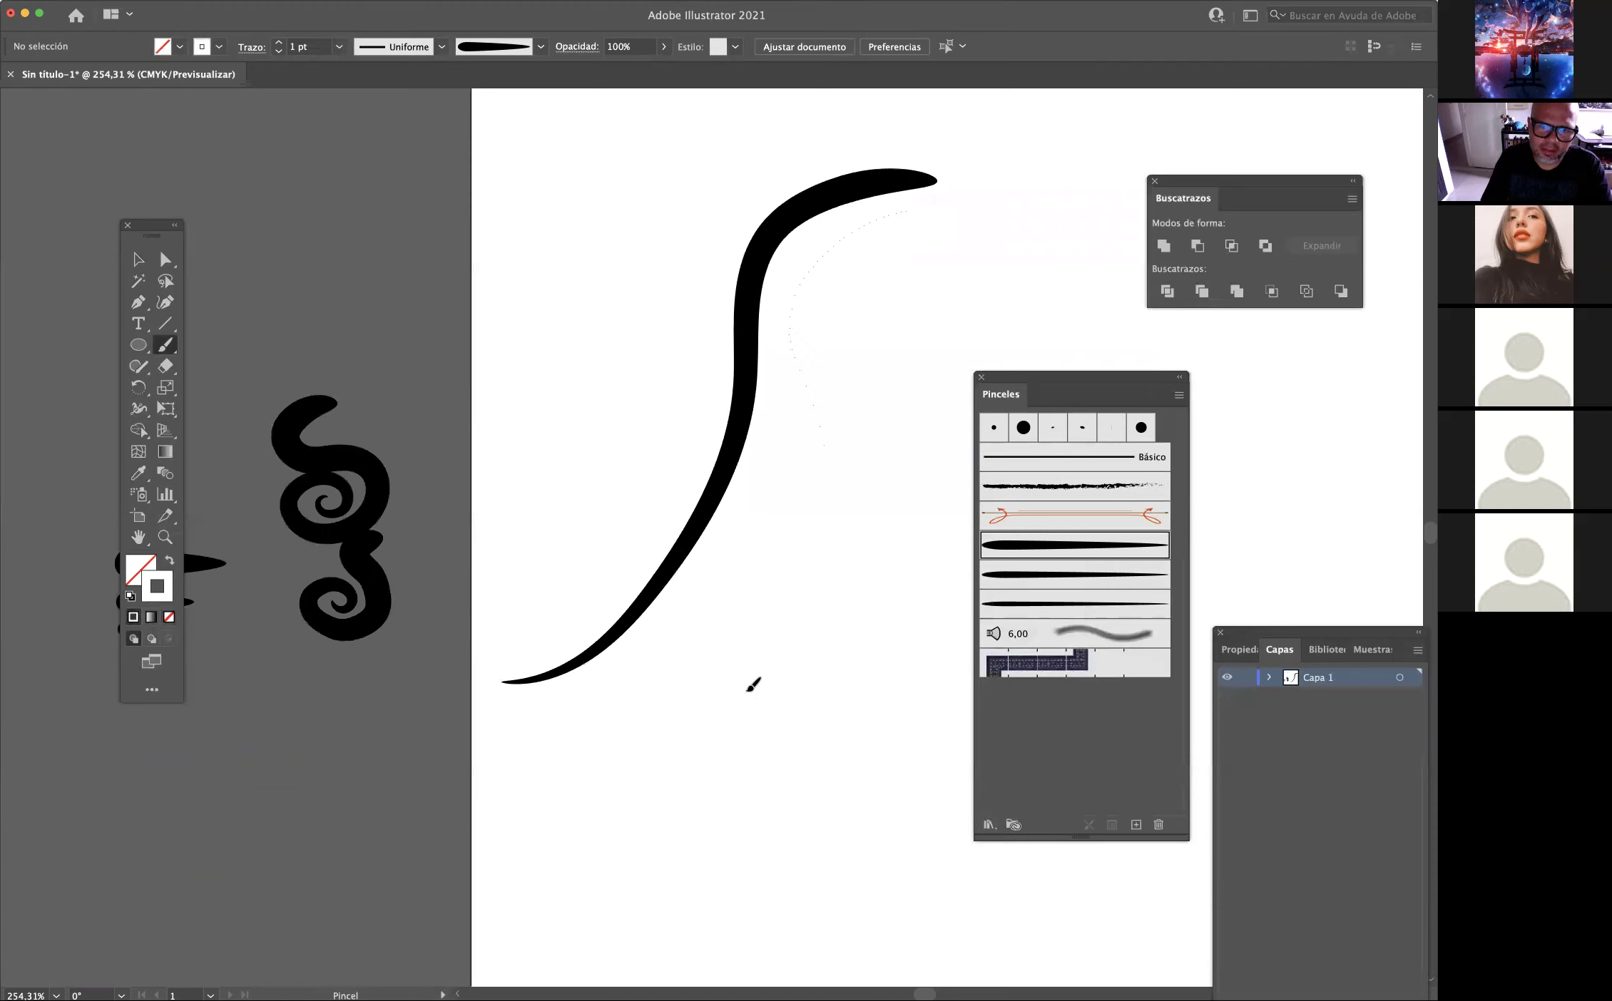
pyautogui.moveTo(920, 234); pyautogui.dragTo(839, 609)
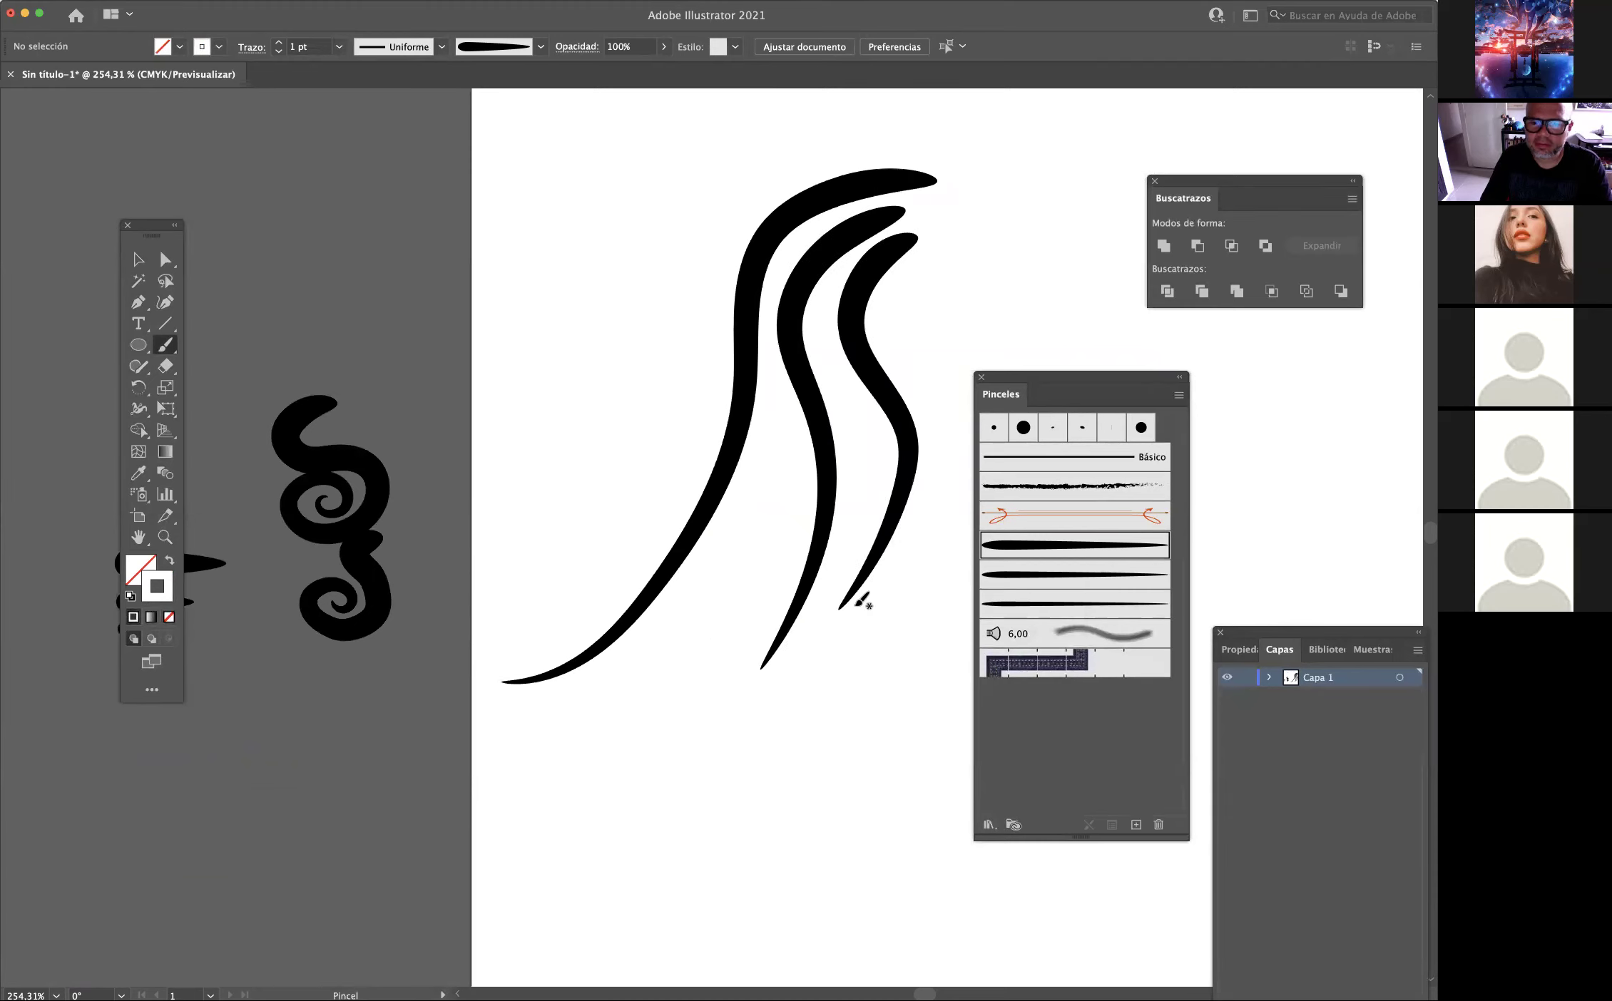
# Paint five wavy strokes among and around the existing ones on the artboard with the second teardrop art brush.
pyautogui.click(1024, 577)
pyautogui.moveTo(772, 396); pyautogui.dragTo(632, 785)
pyautogui.moveTo(841, 410)
pyautogui.mouseDown()
pyautogui.moveTo(851, 516)
pyautogui.moveTo(824, 741)
pyautogui.mouseUp()
pyautogui.moveTo(694, 308)
pyautogui.mouseDown()
pyautogui.moveTo(695, 364)
pyautogui.moveTo(489, 616)
pyautogui.mouseUp()
pyautogui.moveTo(731, 173)
pyautogui.mouseDown()
pyautogui.moveTo(668, 214)
pyautogui.moveTo(500, 442)
pyautogui.mouseUp()
pyautogui.moveTo(914, 277); pyautogui.dragTo(907, 676)
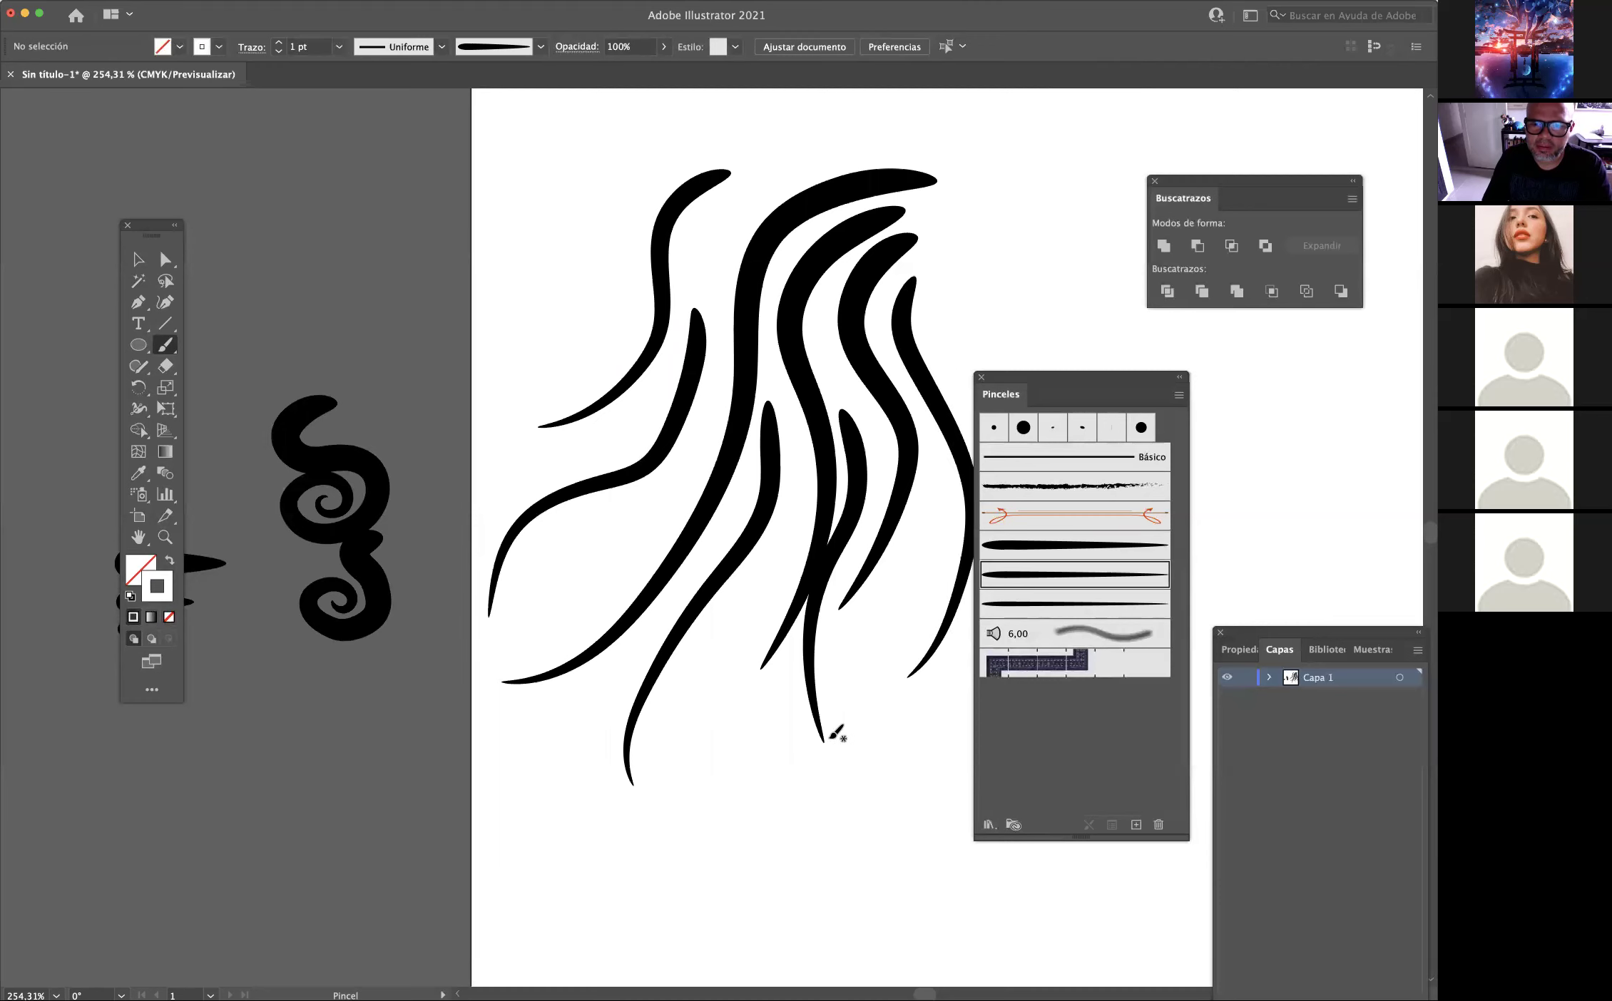
# Move the Brushes panel off the drawing and paint two thin curved strokes beyond the rightmost ones with the third teardrop brush.
pyautogui.moveTo(1060, 378); pyautogui.dragTo(1281, 355)
pyautogui.click(1287, 579)
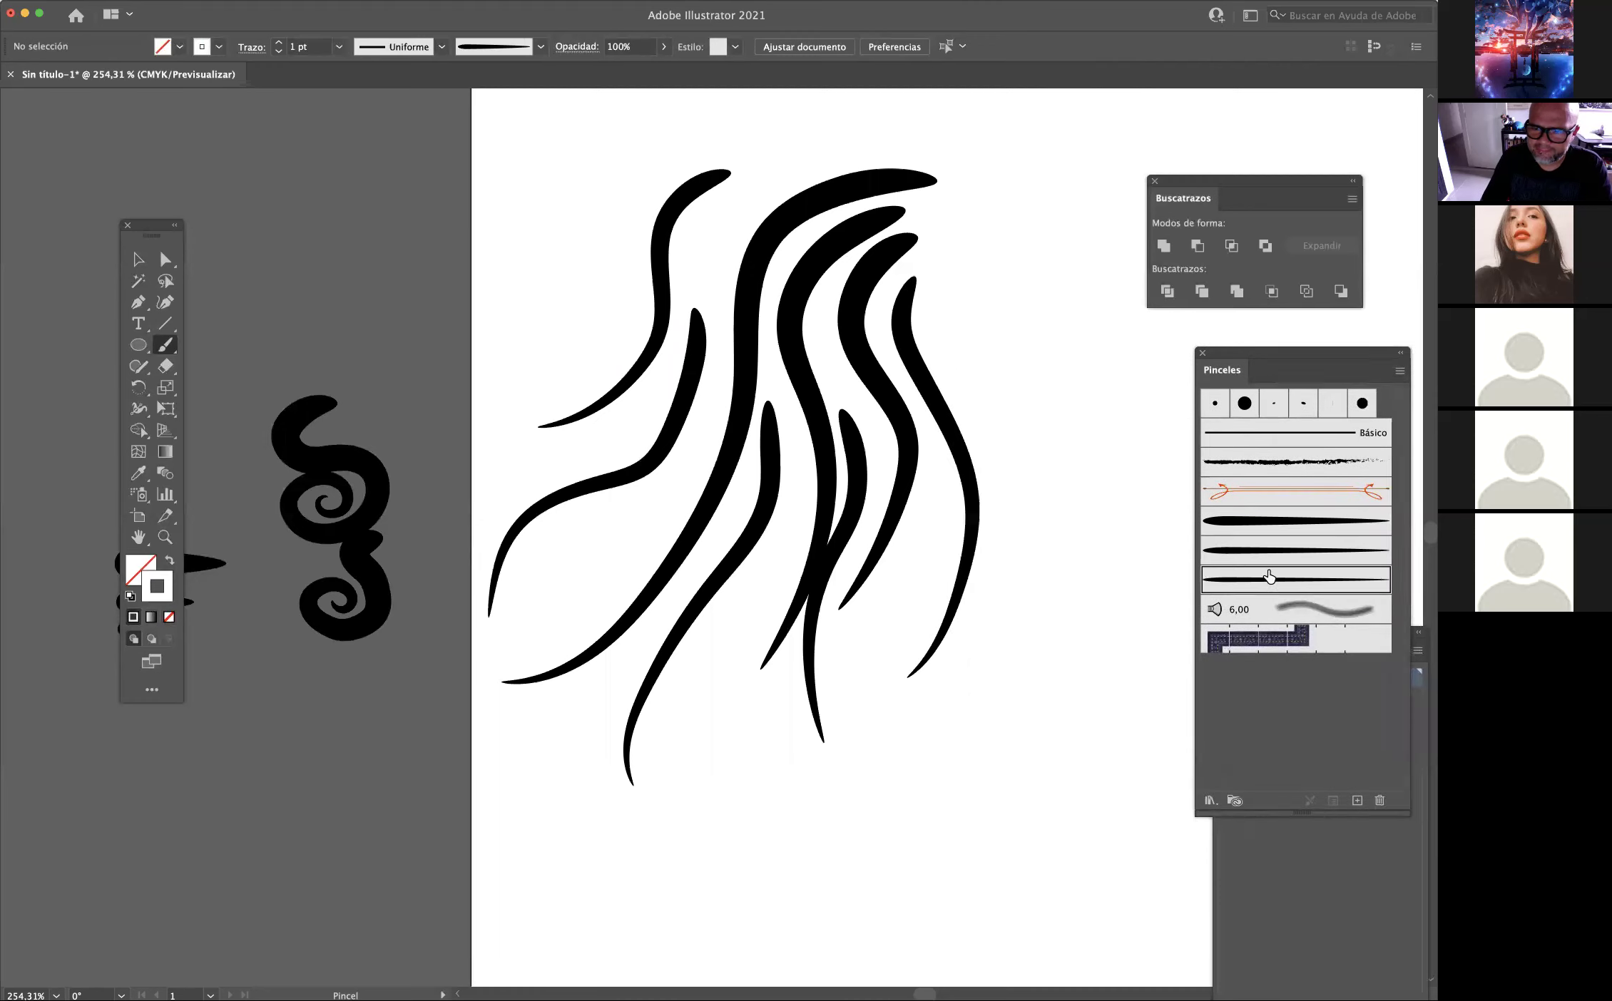
pyautogui.moveTo(951, 274)
pyautogui.mouseDown()
pyautogui.moveTo(1080, 484)
pyautogui.moveTo(1054, 648)
pyautogui.moveTo(1050, 372)
pyautogui.moveTo(1134, 563)
pyautogui.mouseUp()
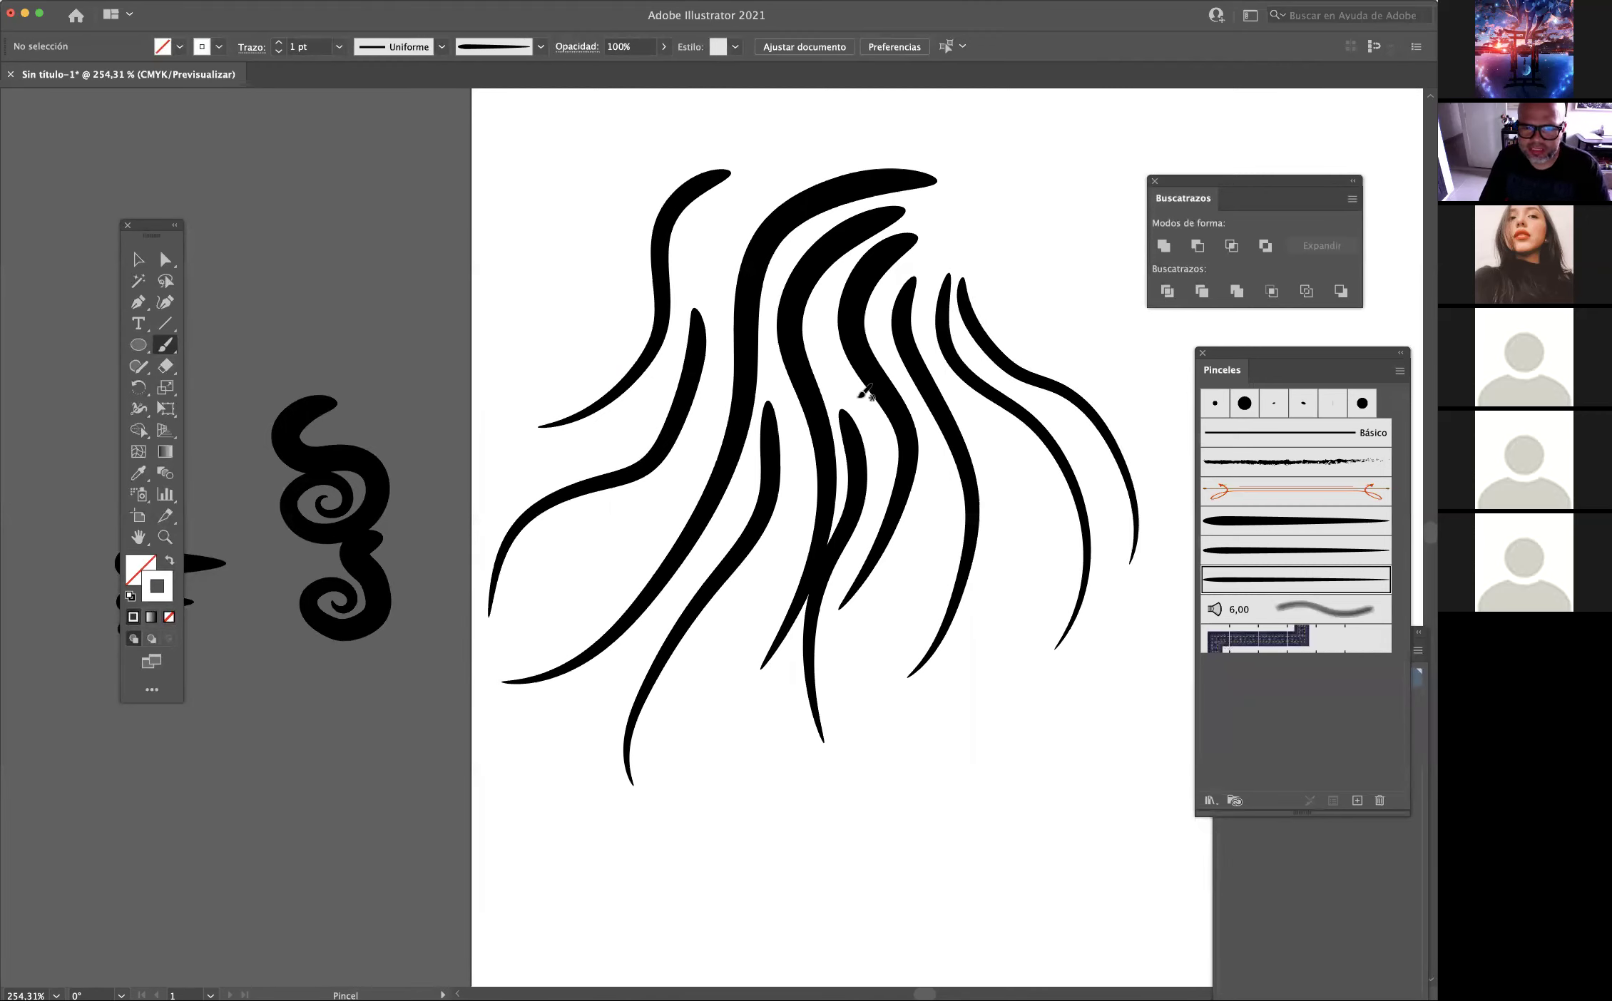
# Move the middle and smallest teardrops upward so the three shapes sit closer together in a stack.
pyautogui.scroll(-6, 713, 367)
pyautogui.scroll(1, 667, 368)
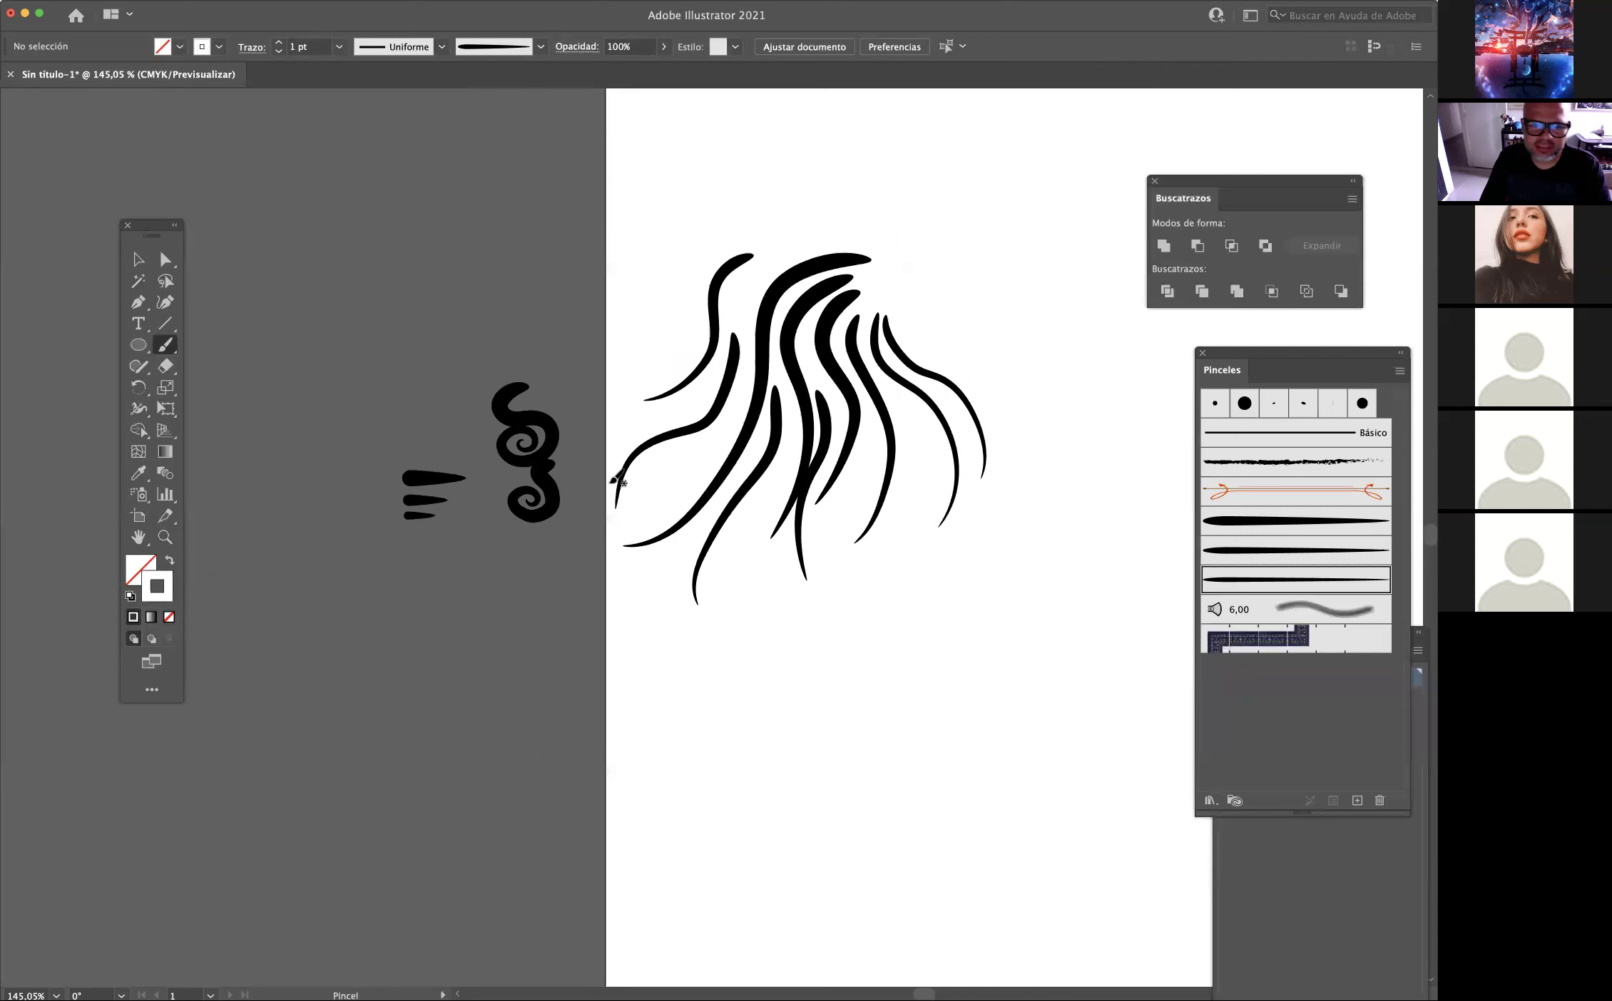
pyautogui.click(138, 260)
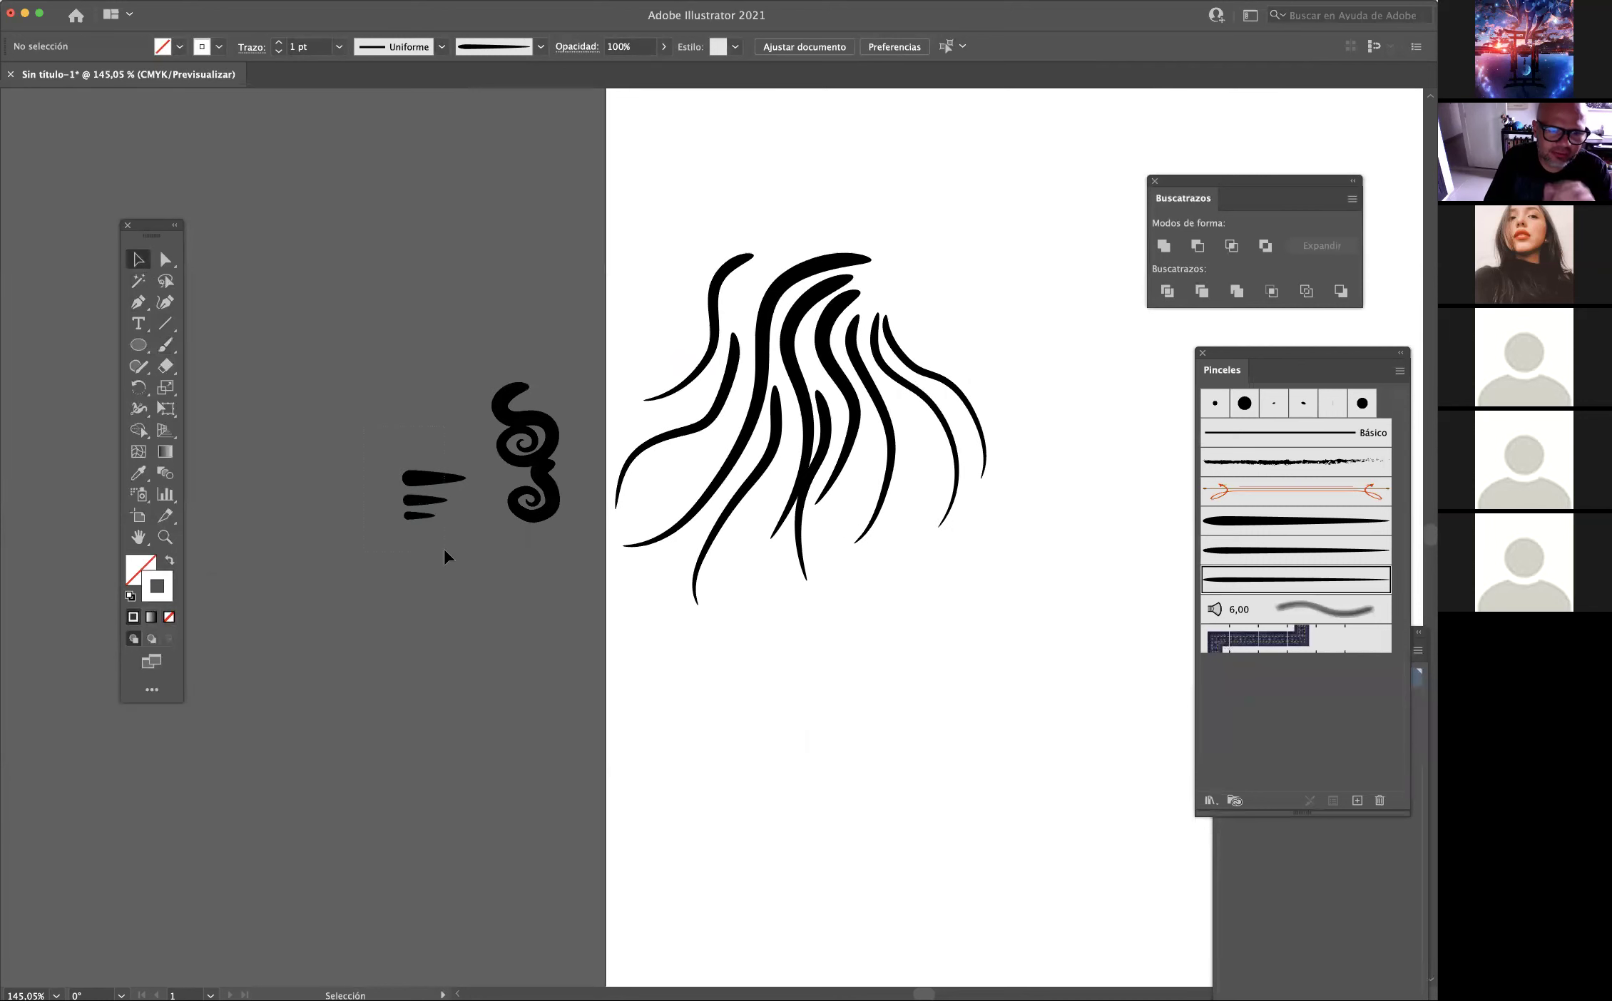
pyautogui.moveTo(443, 546); pyautogui.dragTo(484, 472)
pyautogui.click(497, 527)
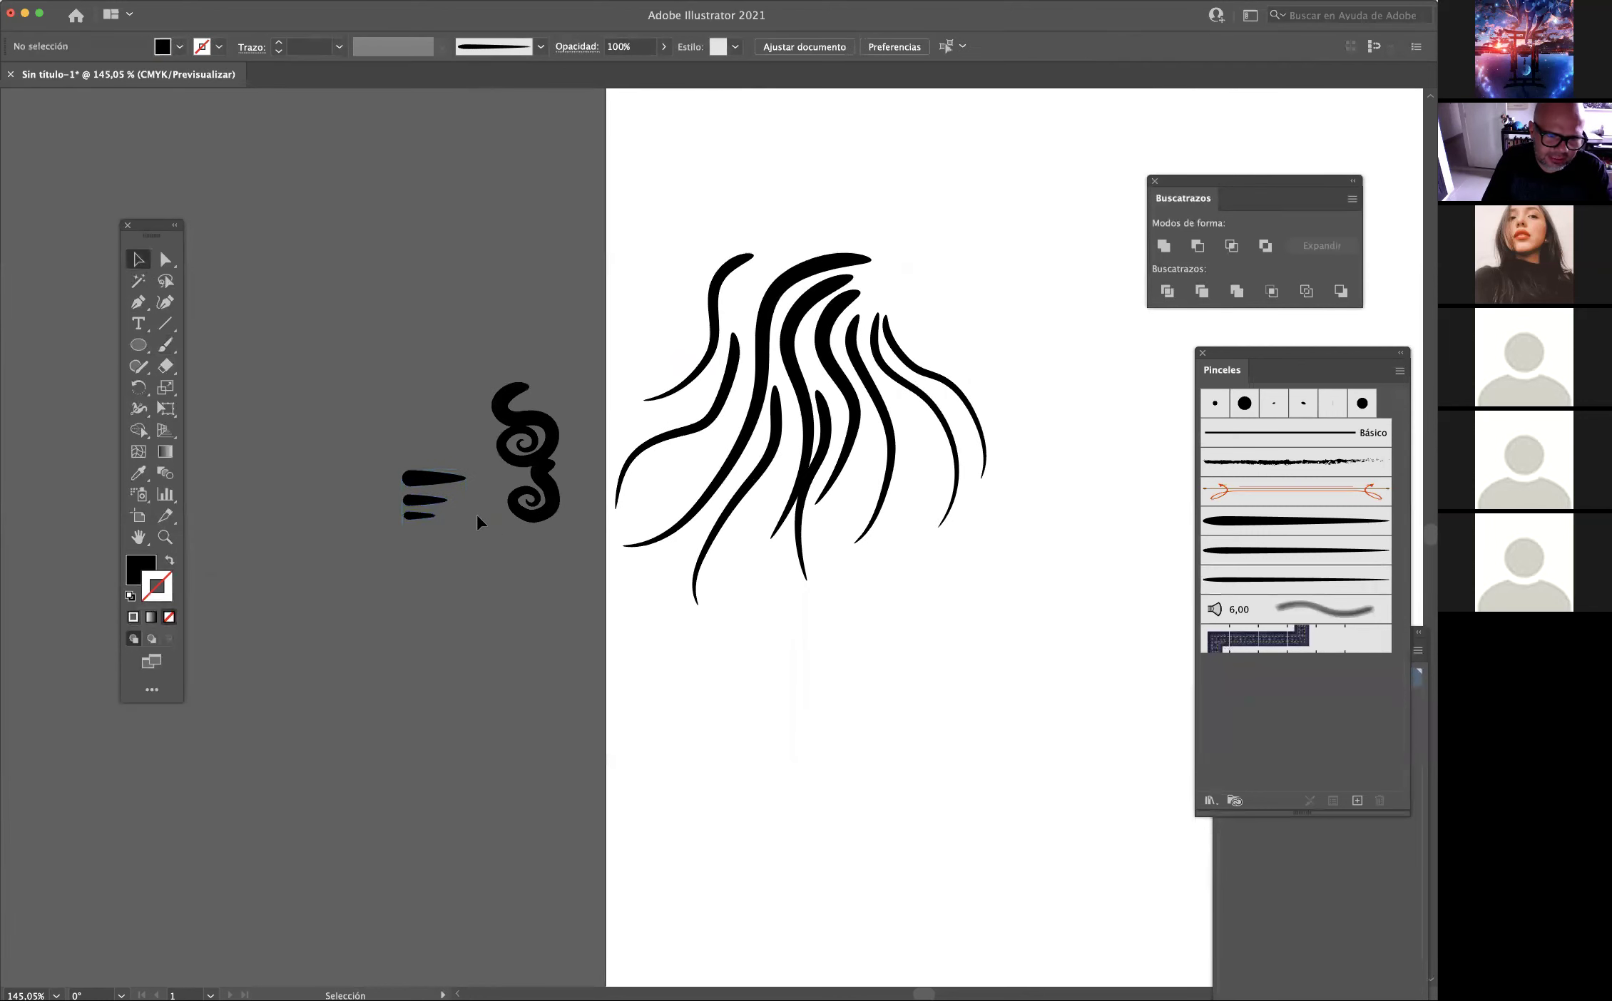
pyautogui.scroll(5, 405, 510)
pyautogui.moveTo(516, 474)
pyautogui.mouseDown()
pyautogui.moveTo(503, 457)
pyautogui.moveTo(540, 450)
pyautogui.mouseUp()
pyautogui.moveTo(485, 545); pyautogui.dragTo(487, 515)
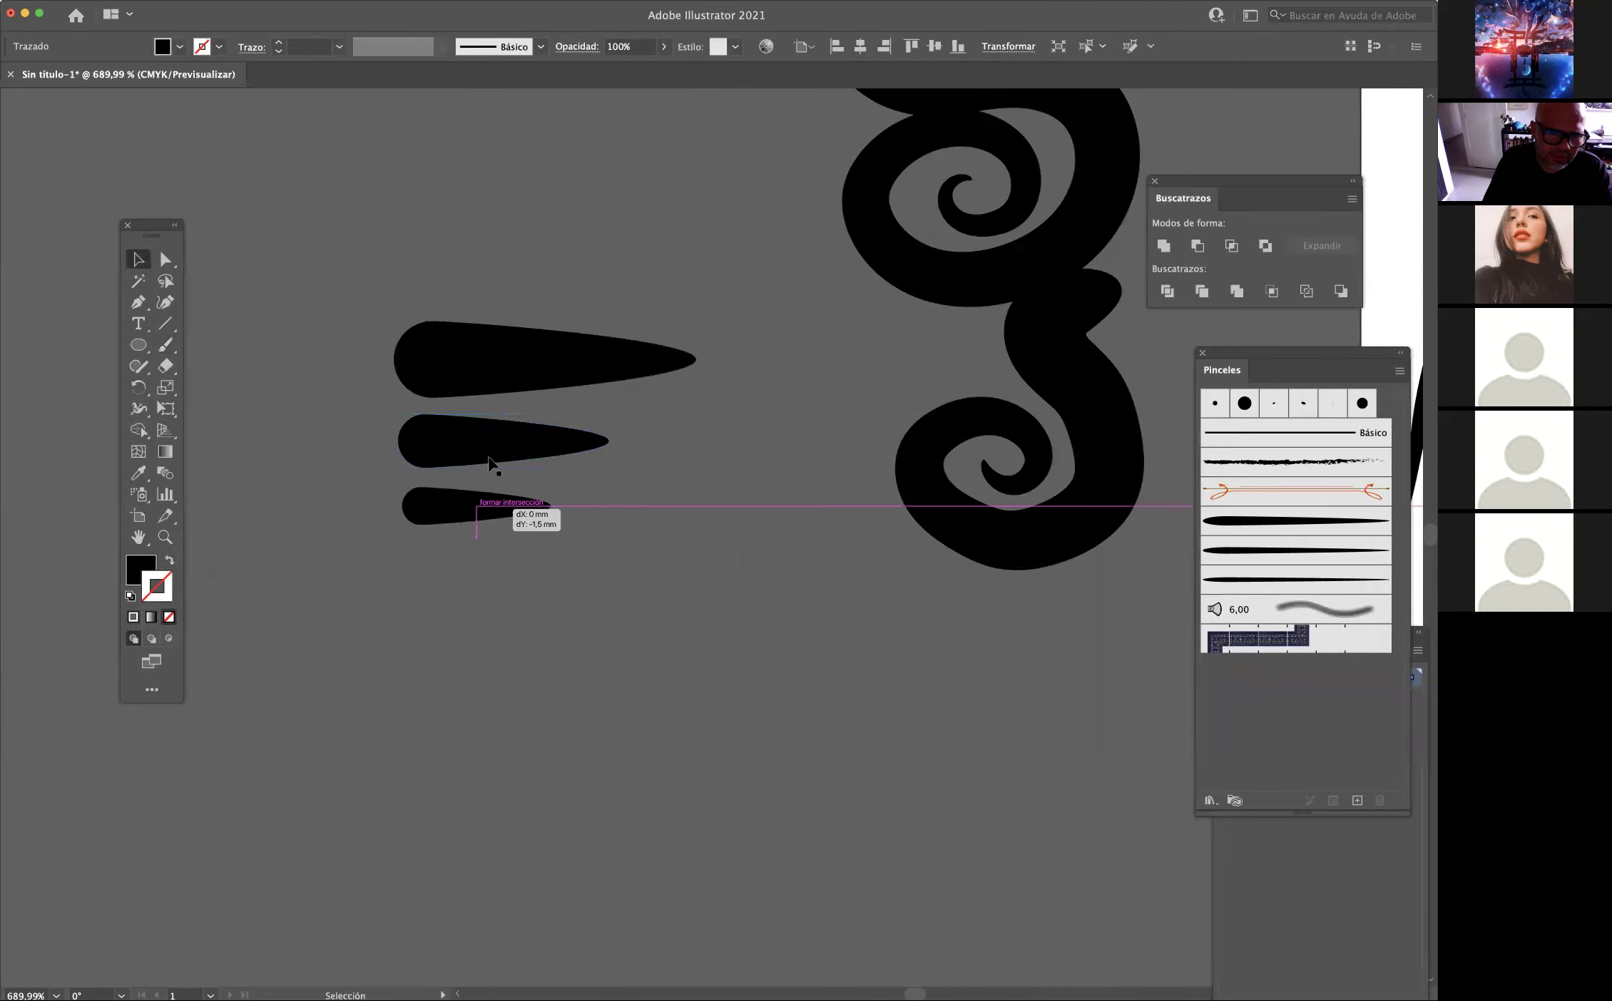
# Select the three stacked teardrops together and scale them down proportionally to about half their size.
pyautogui.click(336, 263)
pyautogui.press('super+a')
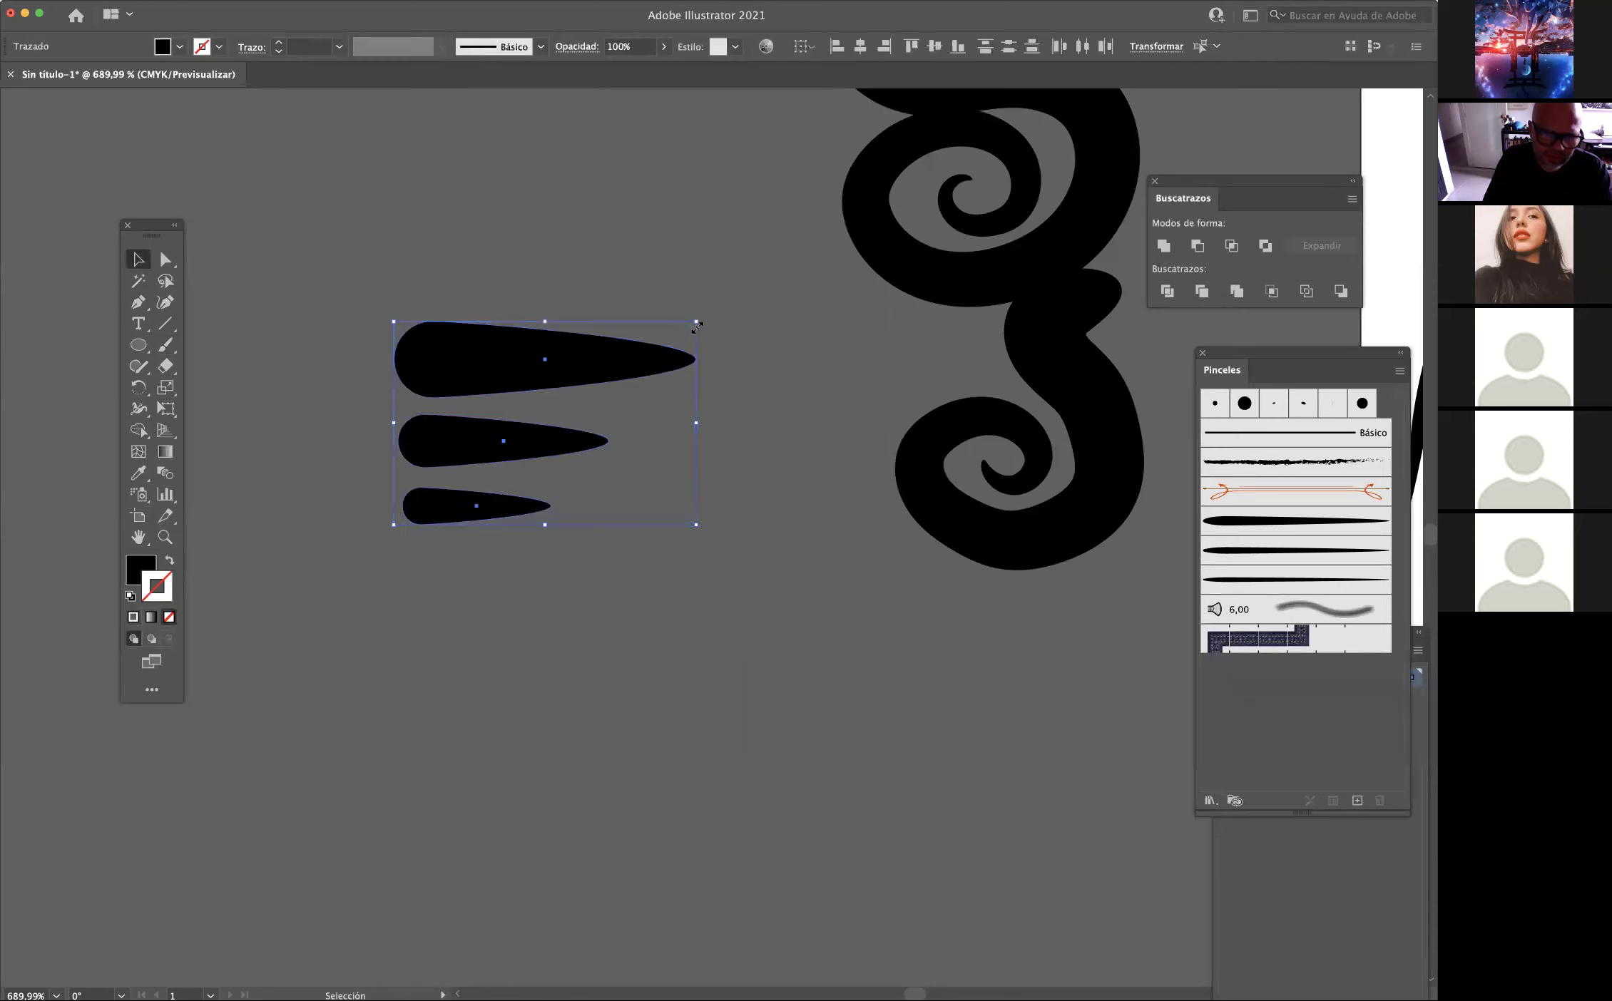
pyautogui.moveTo(694, 325); pyautogui.dragTo(554, 419)
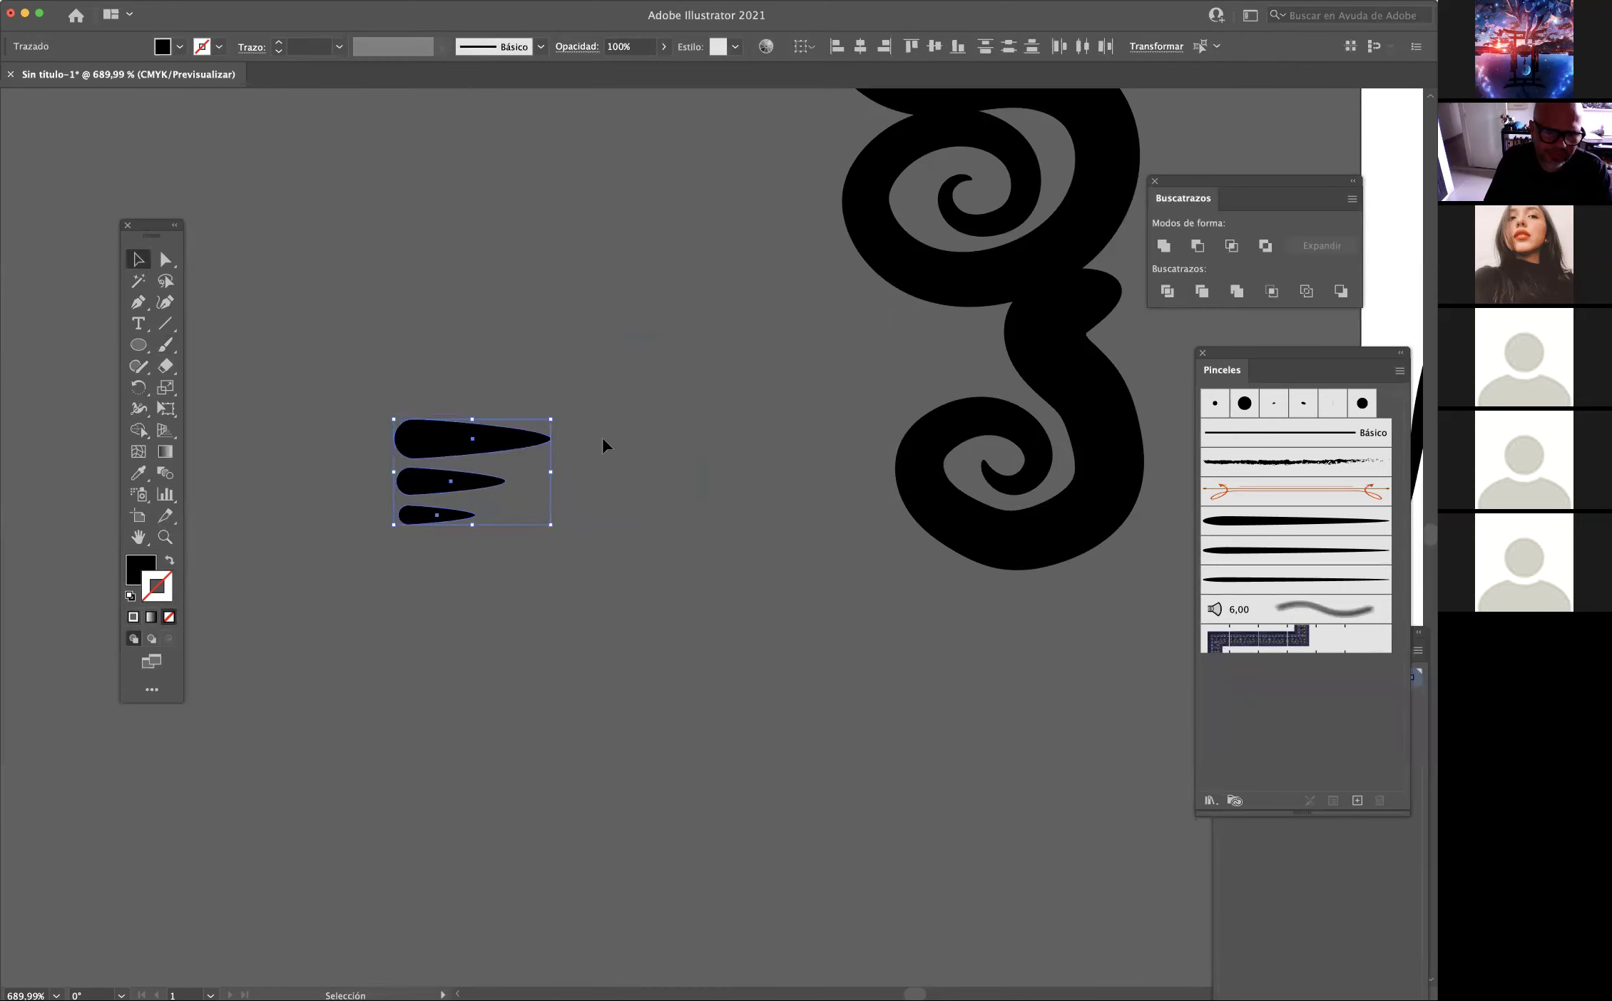
pyautogui.click(465, 403)
# Save the three selected teardrops as one new art brush with the default options.
pyautogui.moveTo(539, 583)
pyautogui.mouseDown()
pyautogui.moveTo(427, 485)
pyautogui.moveTo(1204, 731)
pyautogui.moveTo(1300, 743)
pyautogui.mouseUp()
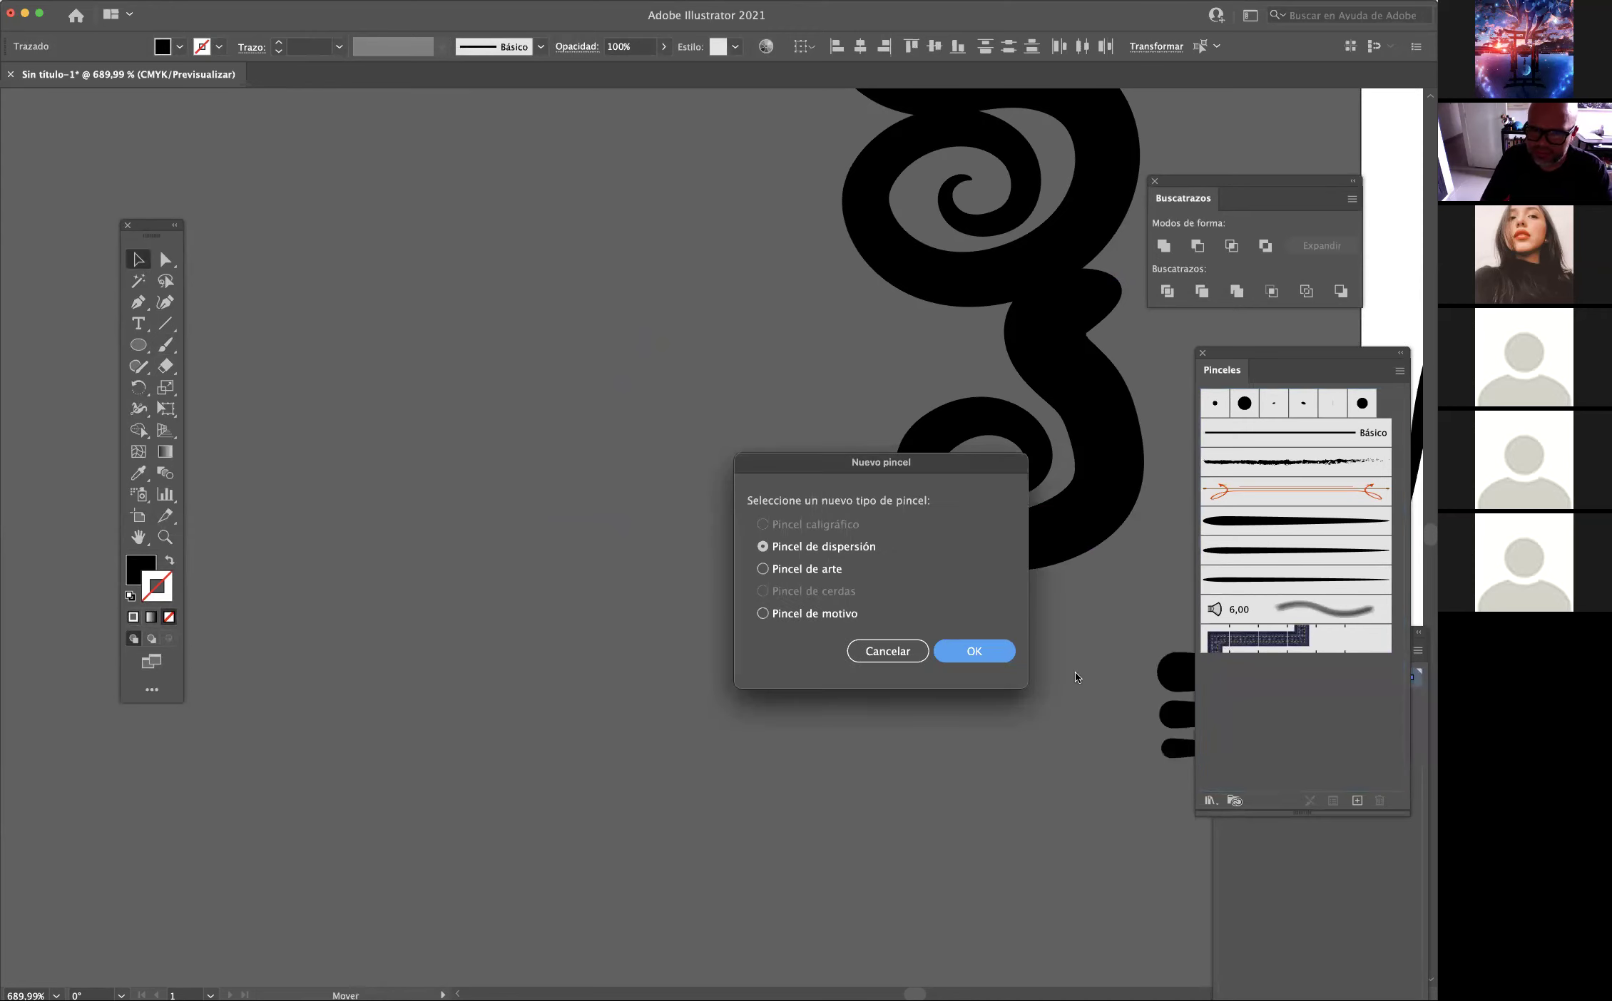
pyautogui.click(807, 568)
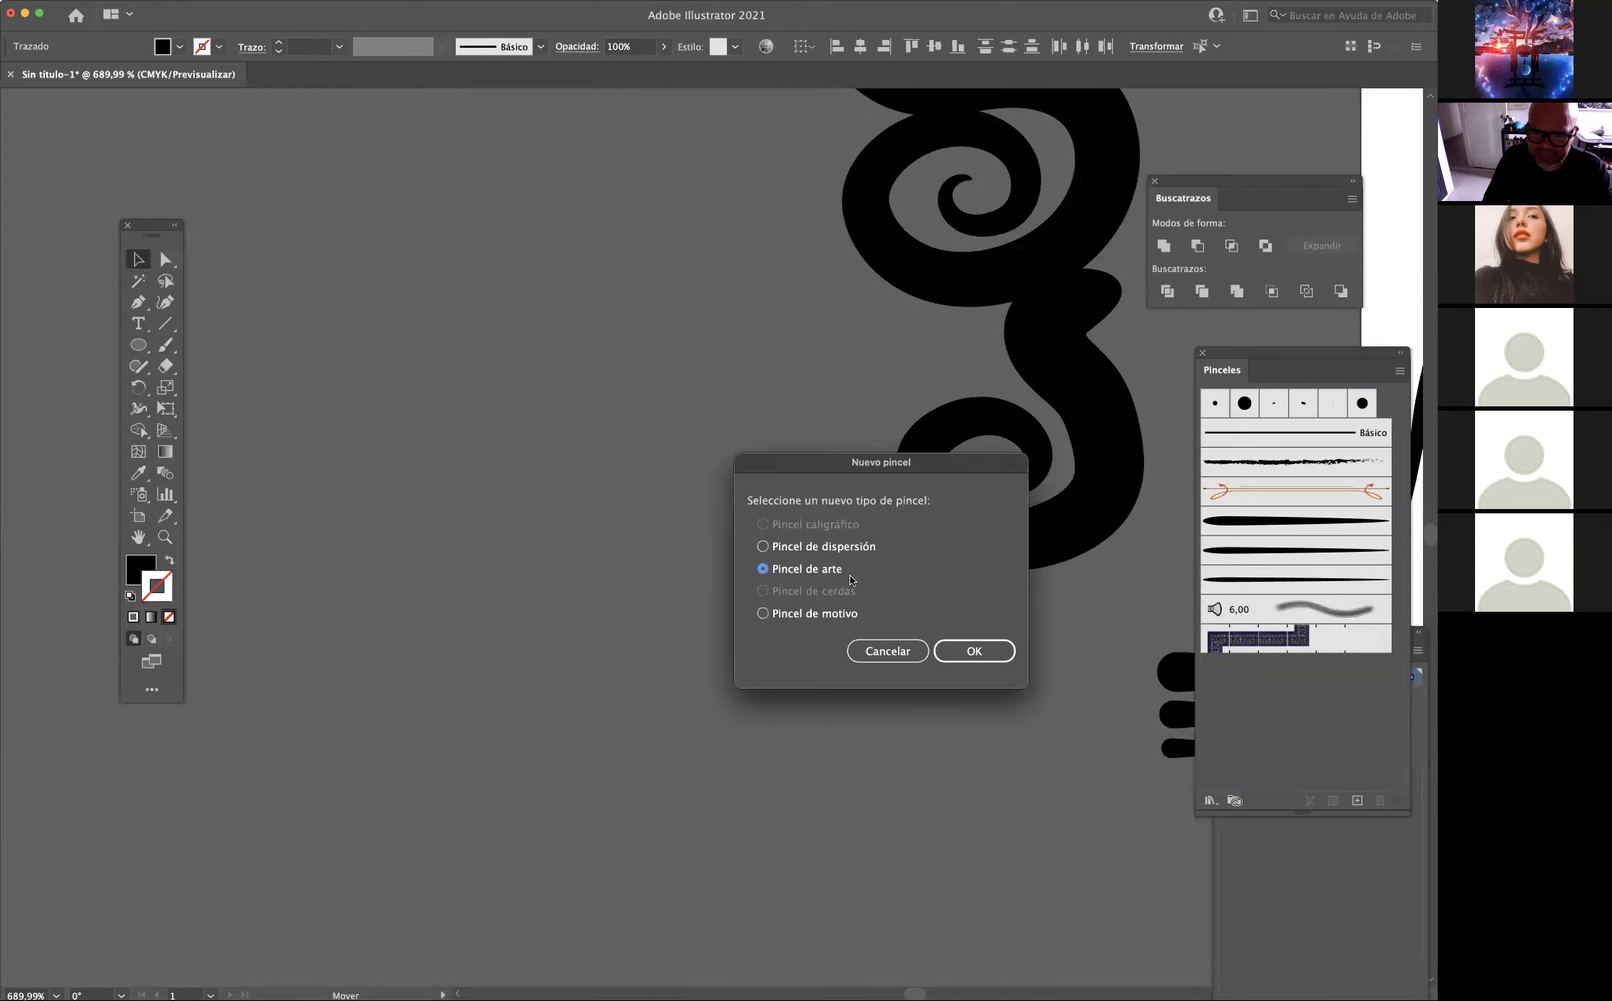
pyautogui.click(981, 650)
pyautogui.click(1151, 805)
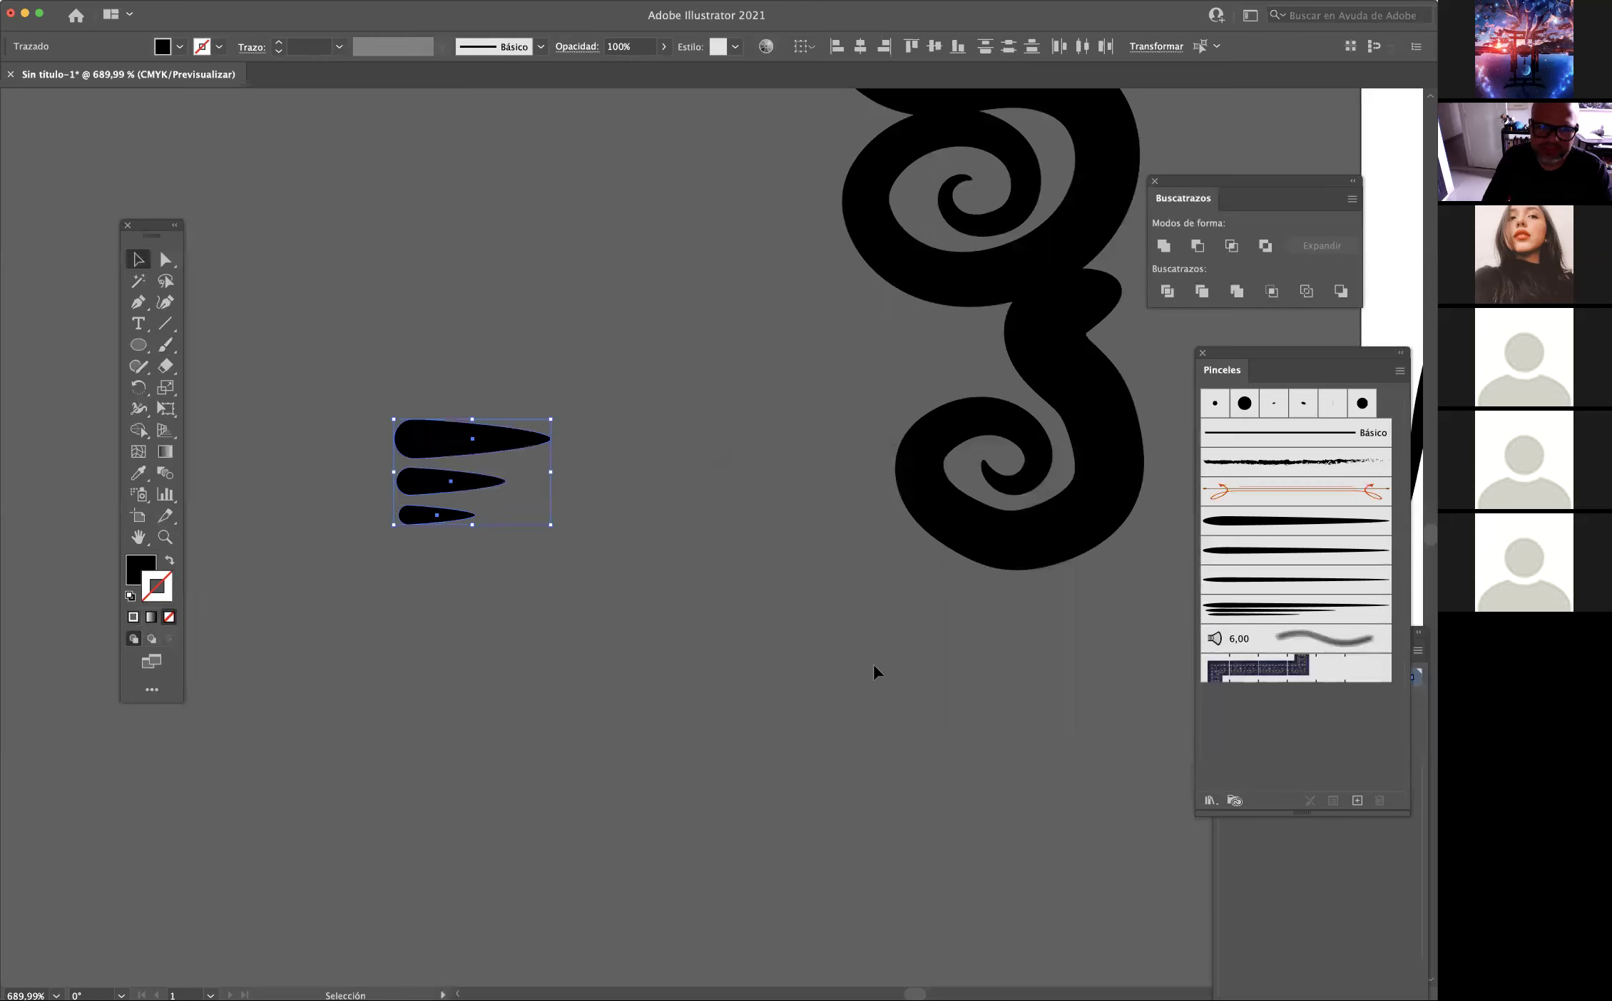
# Paint four long sweeping strokes across the artboard's left edge with the new triple-teardrop brush, and return to the Selection tool.
pyautogui.scroll(-5, 471, 345)
pyautogui.press('b')
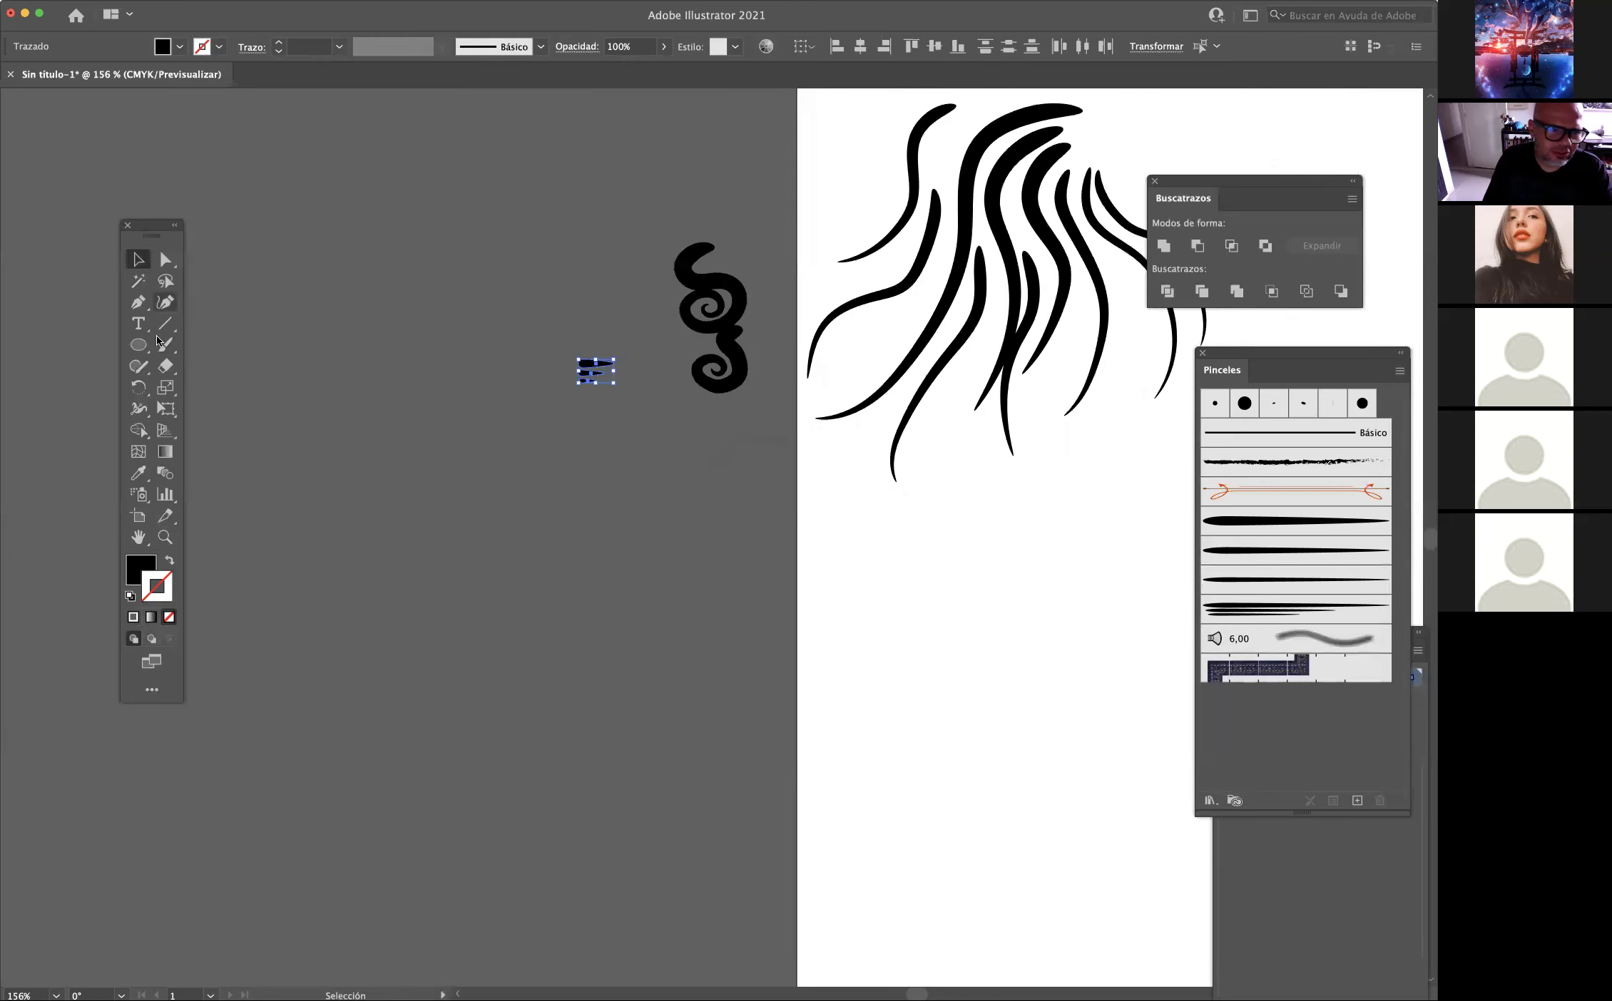
pyautogui.moveTo(1026, 503)
pyautogui.mouseDown()
pyautogui.moveTo(947, 546)
pyautogui.moveTo(934, 744)
pyautogui.mouseUp()
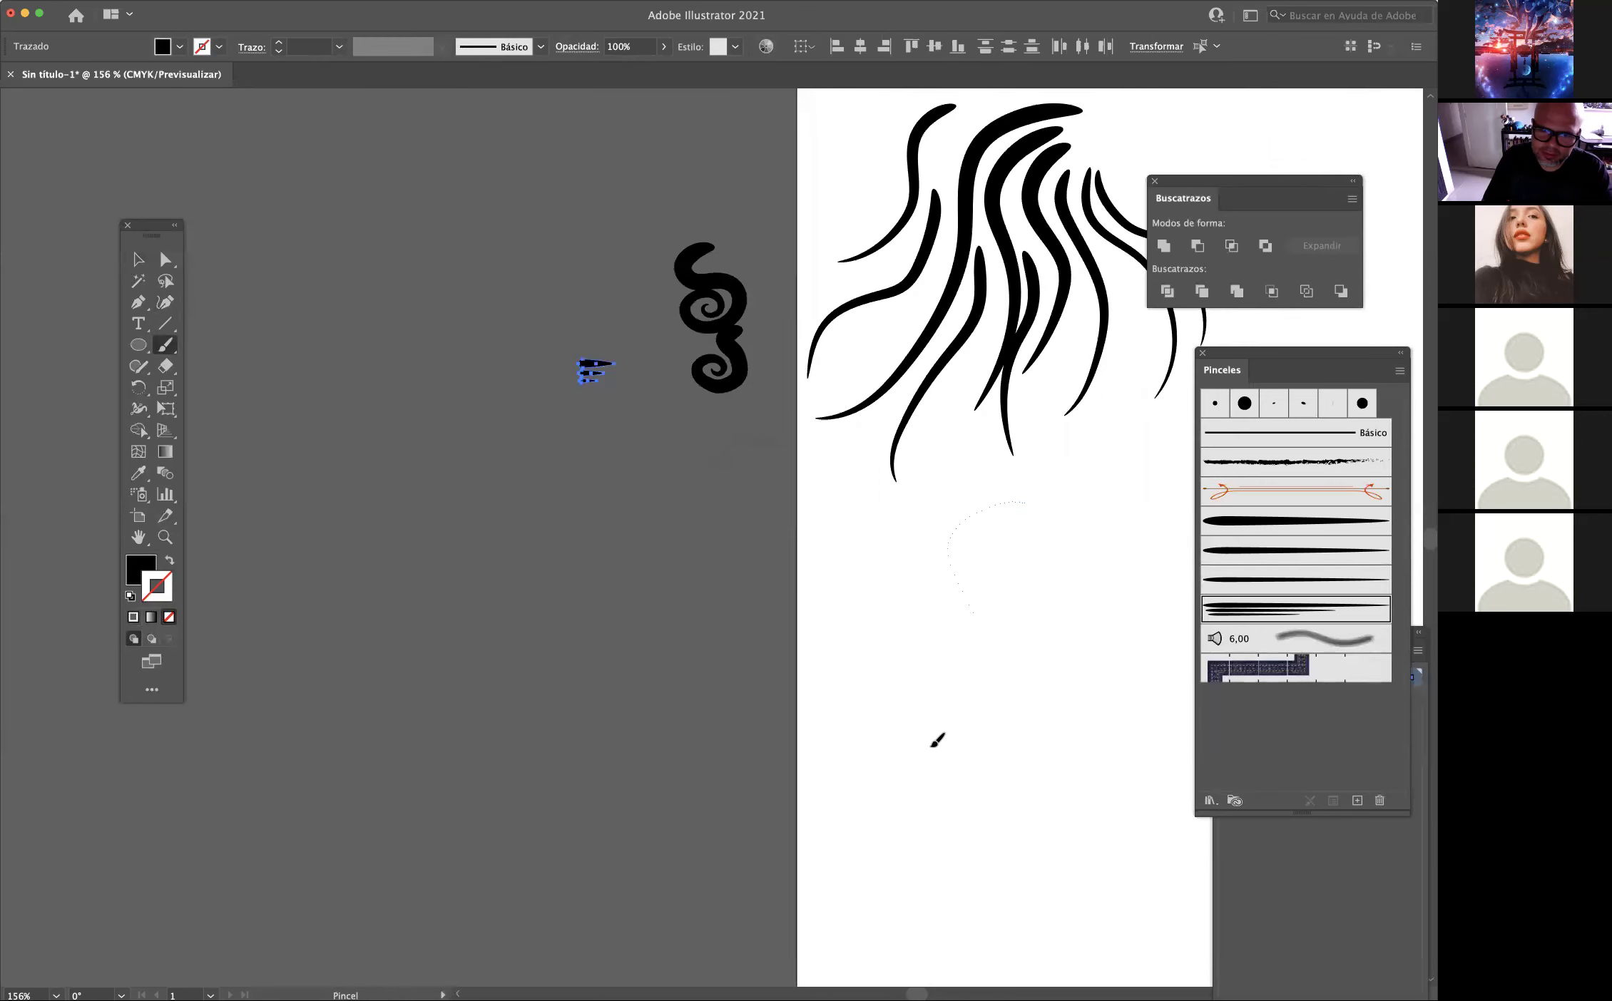
pyautogui.moveTo(448, 893); pyautogui.dragTo(449, 892)
pyautogui.moveTo(927, 490)
pyautogui.mouseDown()
pyautogui.moveTo(826, 669)
pyautogui.moveTo(557, 596)
pyautogui.moveTo(702, 489)
pyautogui.moveTo(530, 554)
pyautogui.mouseUp()
pyautogui.moveTo(833, 472)
pyautogui.mouseDown()
pyautogui.moveTo(667, 430)
pyautogui.moveTo(421, 614)
pyautogui.mouseUp()
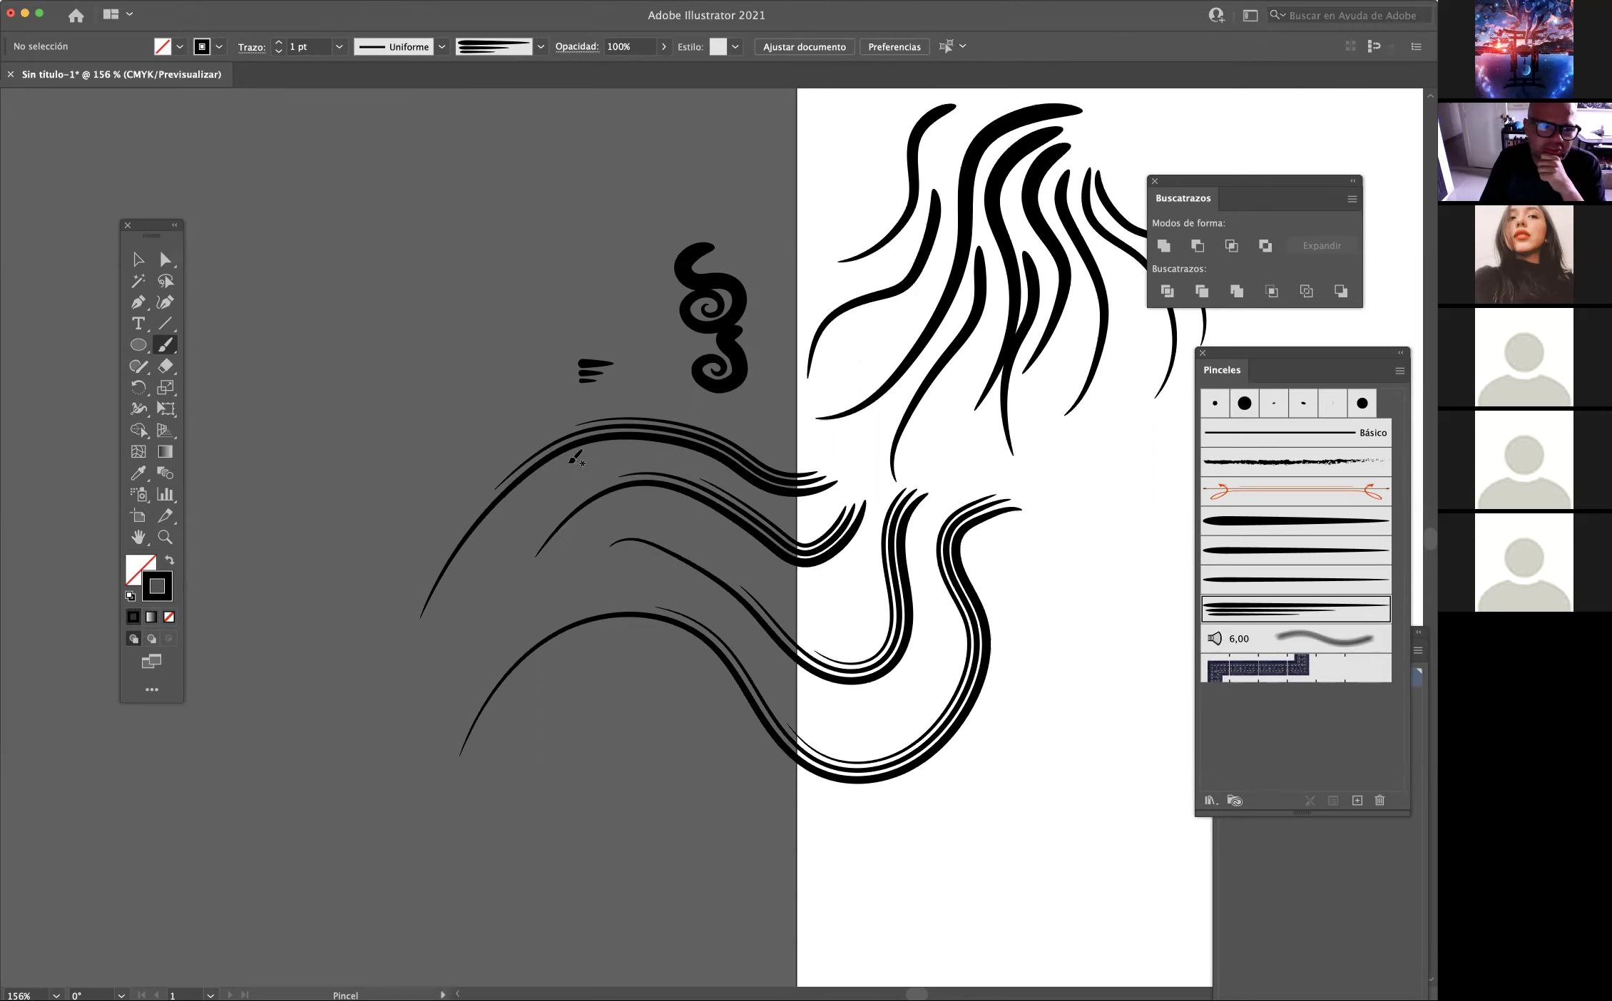
pyautogui.click(138, 260)
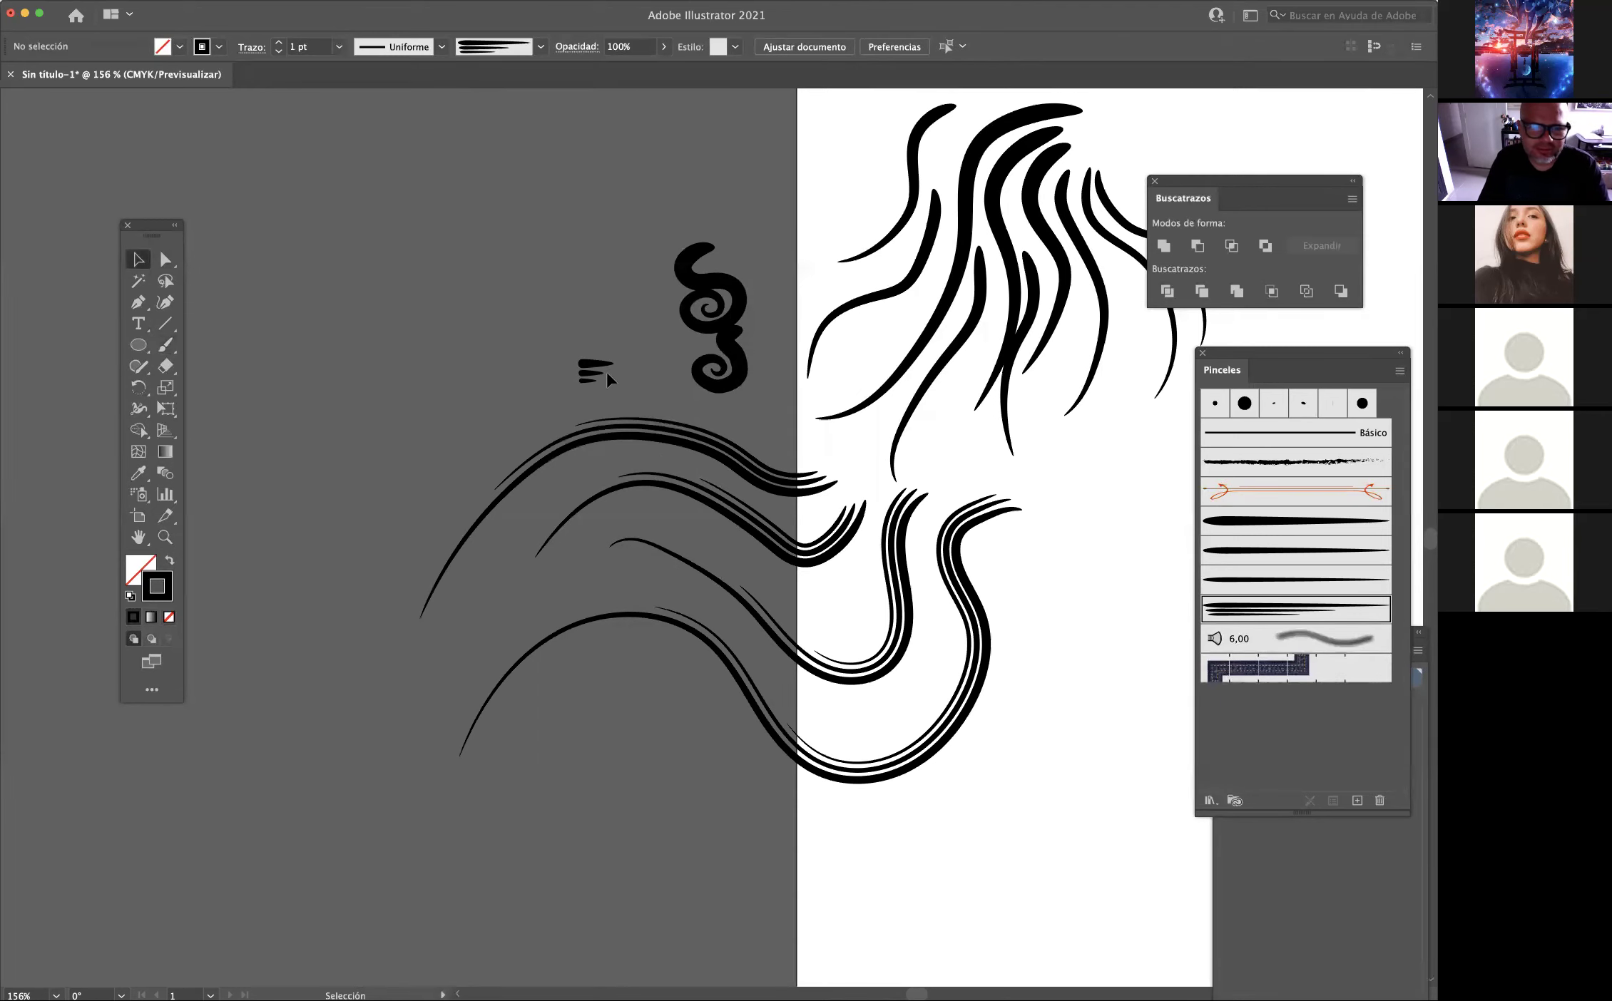
# Draw a solid black circle about 1.55 mm across below the stack of three teardrops.
pyautogui.scroll(8, 607, 377)
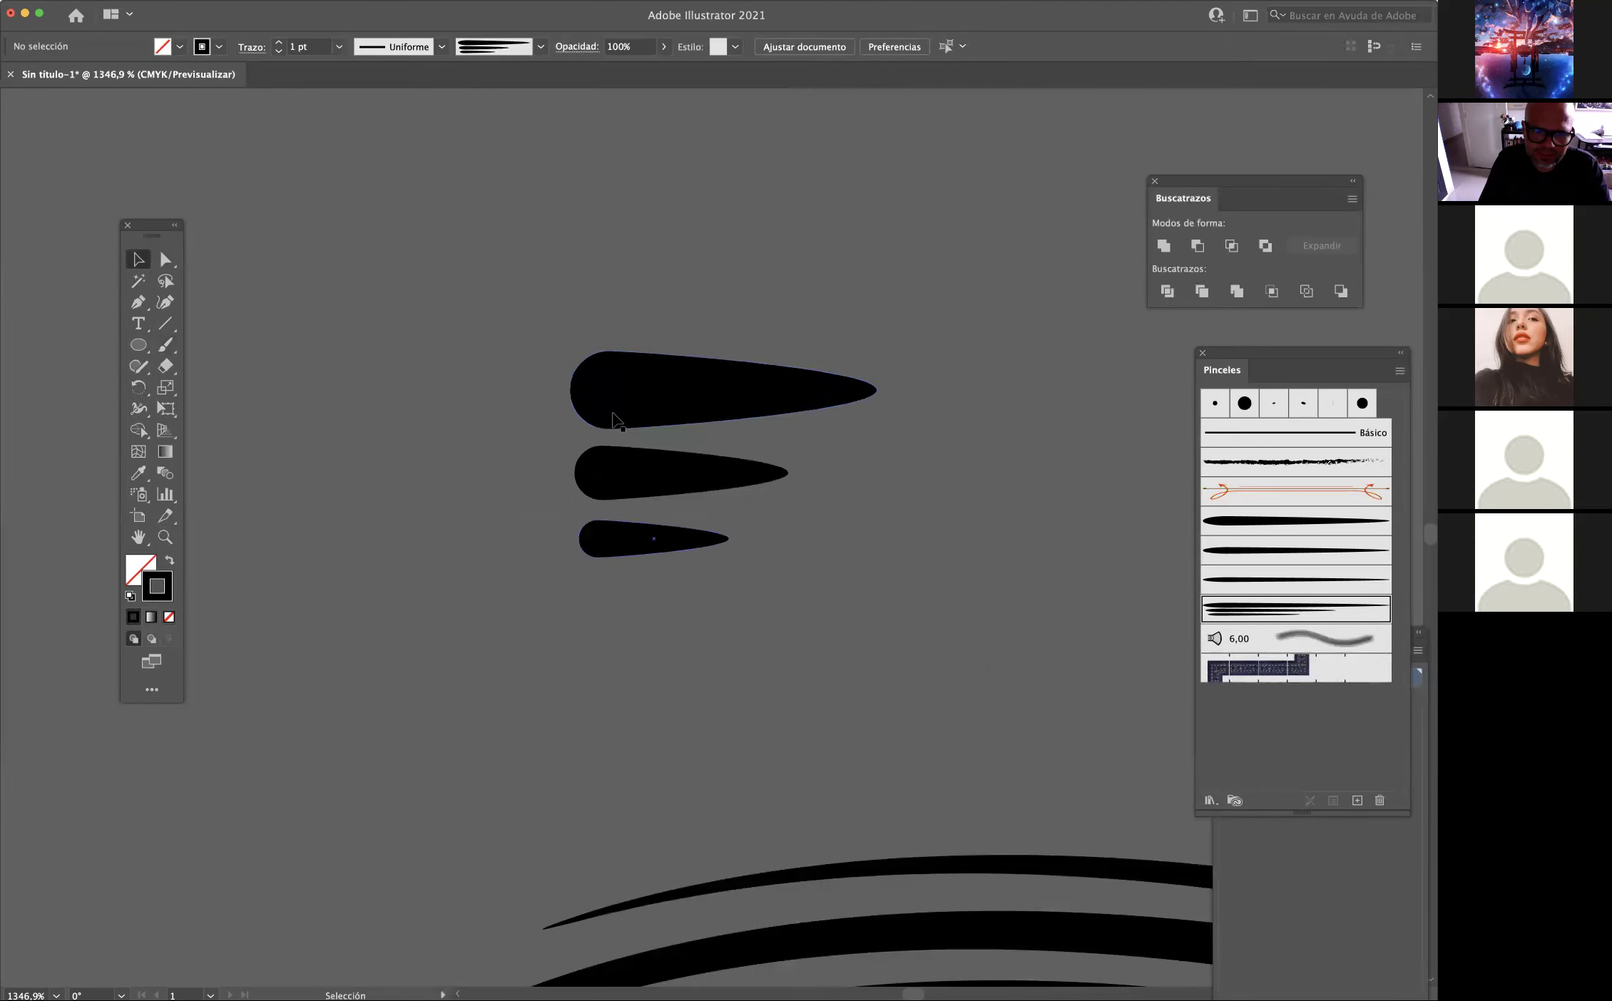
pyautogui.scroll(-6, 564, 321)
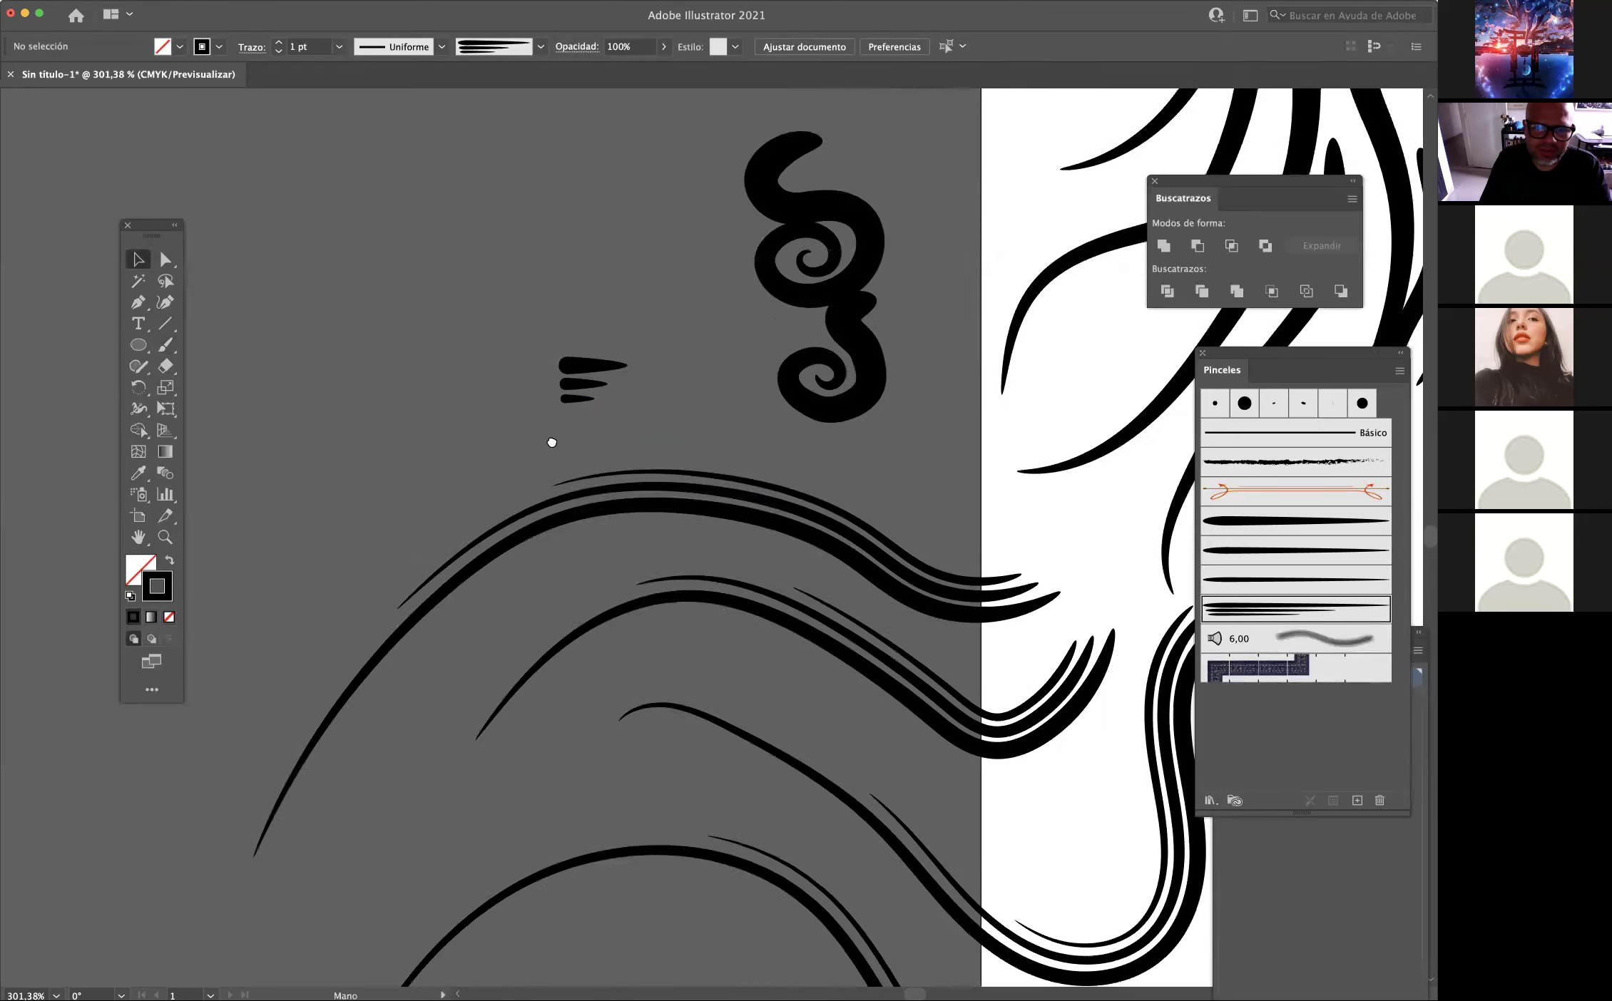
pyautogui.moveTo(551, 442); pyautogui.dragTo(493, 499)
pyautogui.scroll(5, 542, 424)
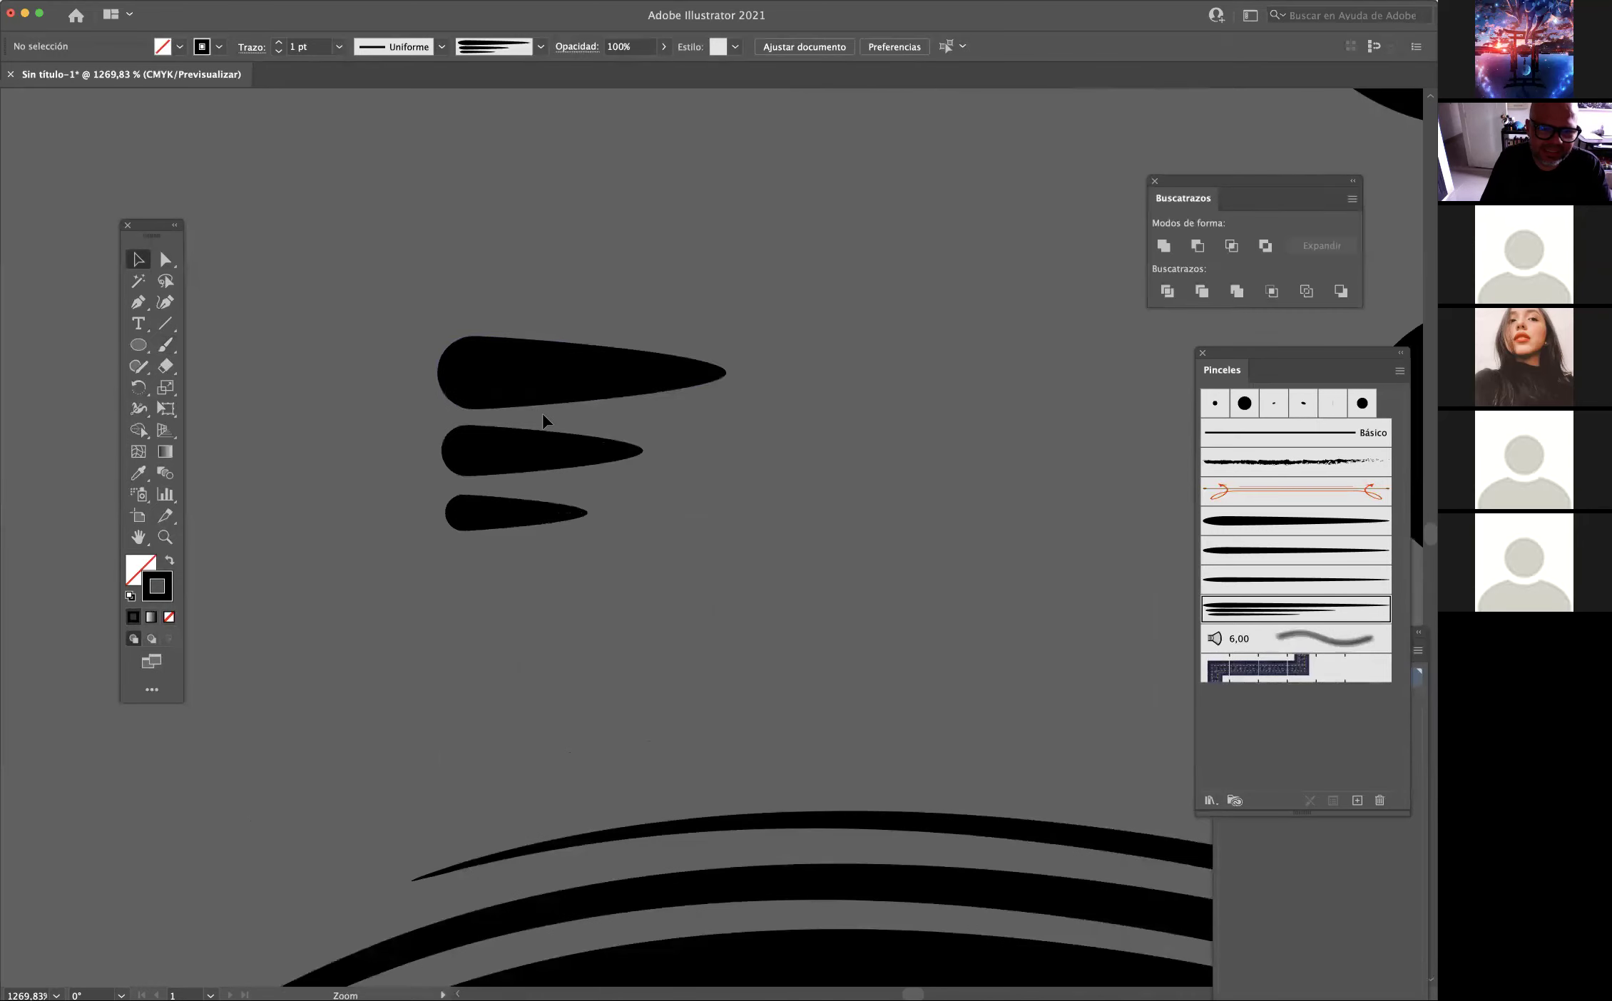
pyautogui.moveTo(414, 288); pyautogui.dragTo(607, 576)
pyautogui.moveTo(583, 389); pyautogui.dragTo(531, 266)
pyautogui.click(709, 351)
pyautogui.moveTo(601, 414); pyautogui.dragTo(516, 250)
pyautogui.click(138, 344)
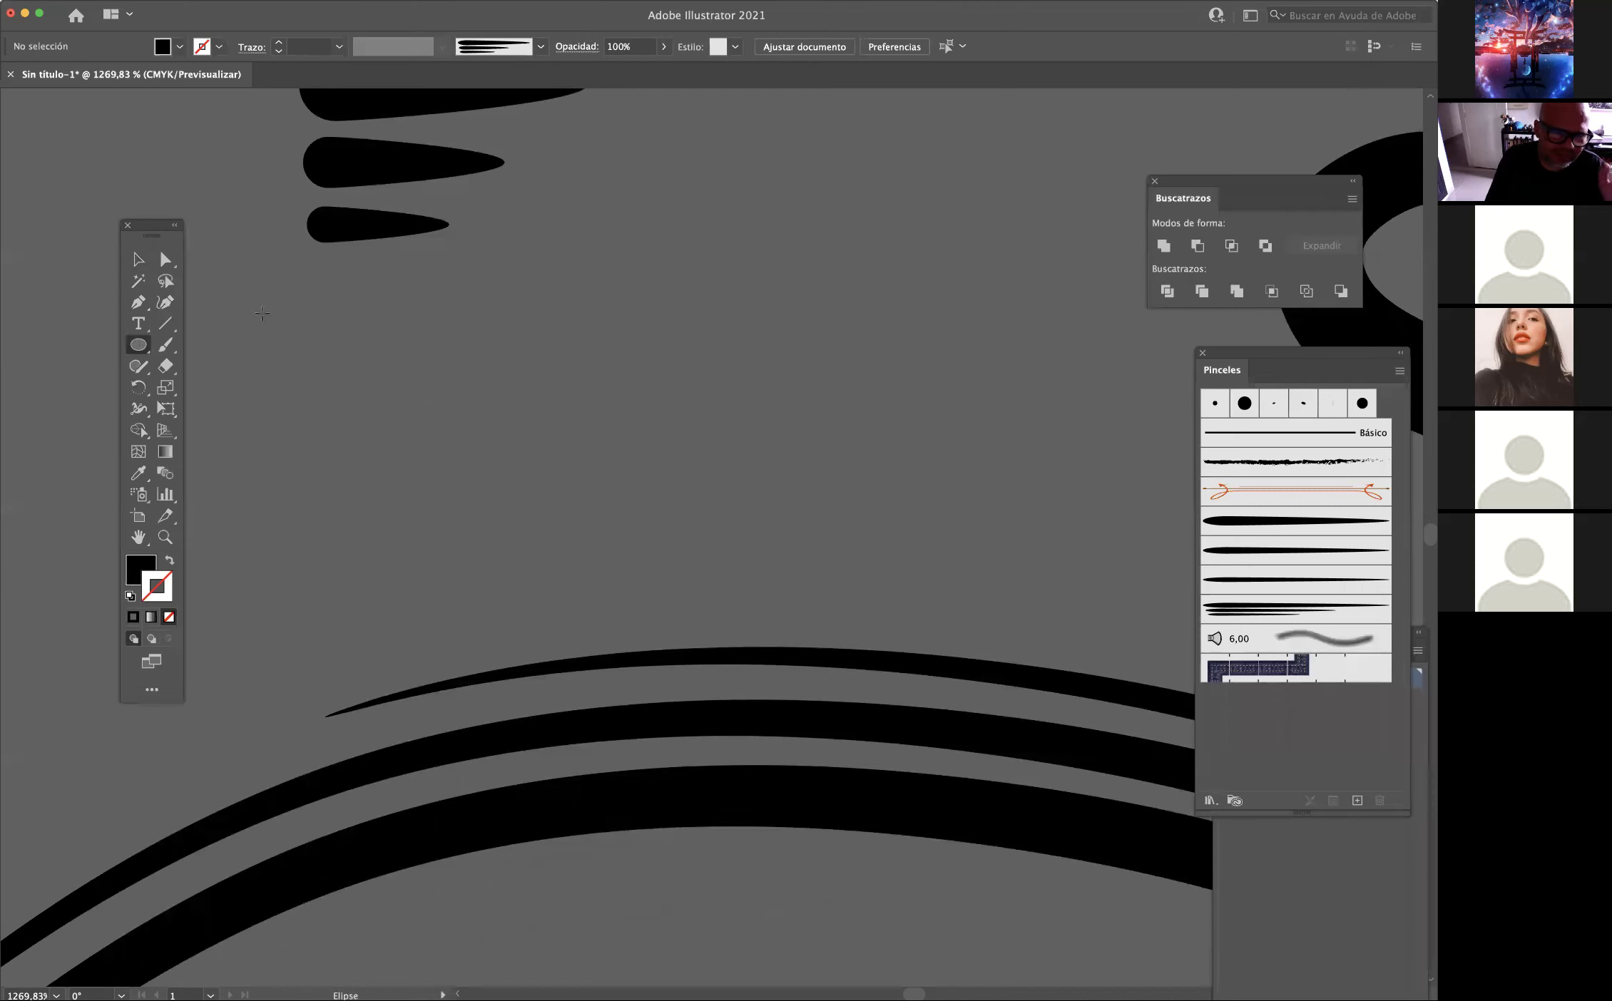
pyautogui.moveTo(497, 287); pyautogui.dragTo(557, 346)
# Draw a long, thin black triangle pointing right just below the circle with the Pen tool, and deselect it.
pyautogui.click(163, 263)
pyautogui.click(254, 360)
pyautogui.press('p')
pyautogui.click(511, 367)
pyautogui.click(660, 385)
pyautogui.click(511, 401)
pyautogui.click(512, 368)
pyautogui.click(165, 259)
pyautogui.click(249, 439)
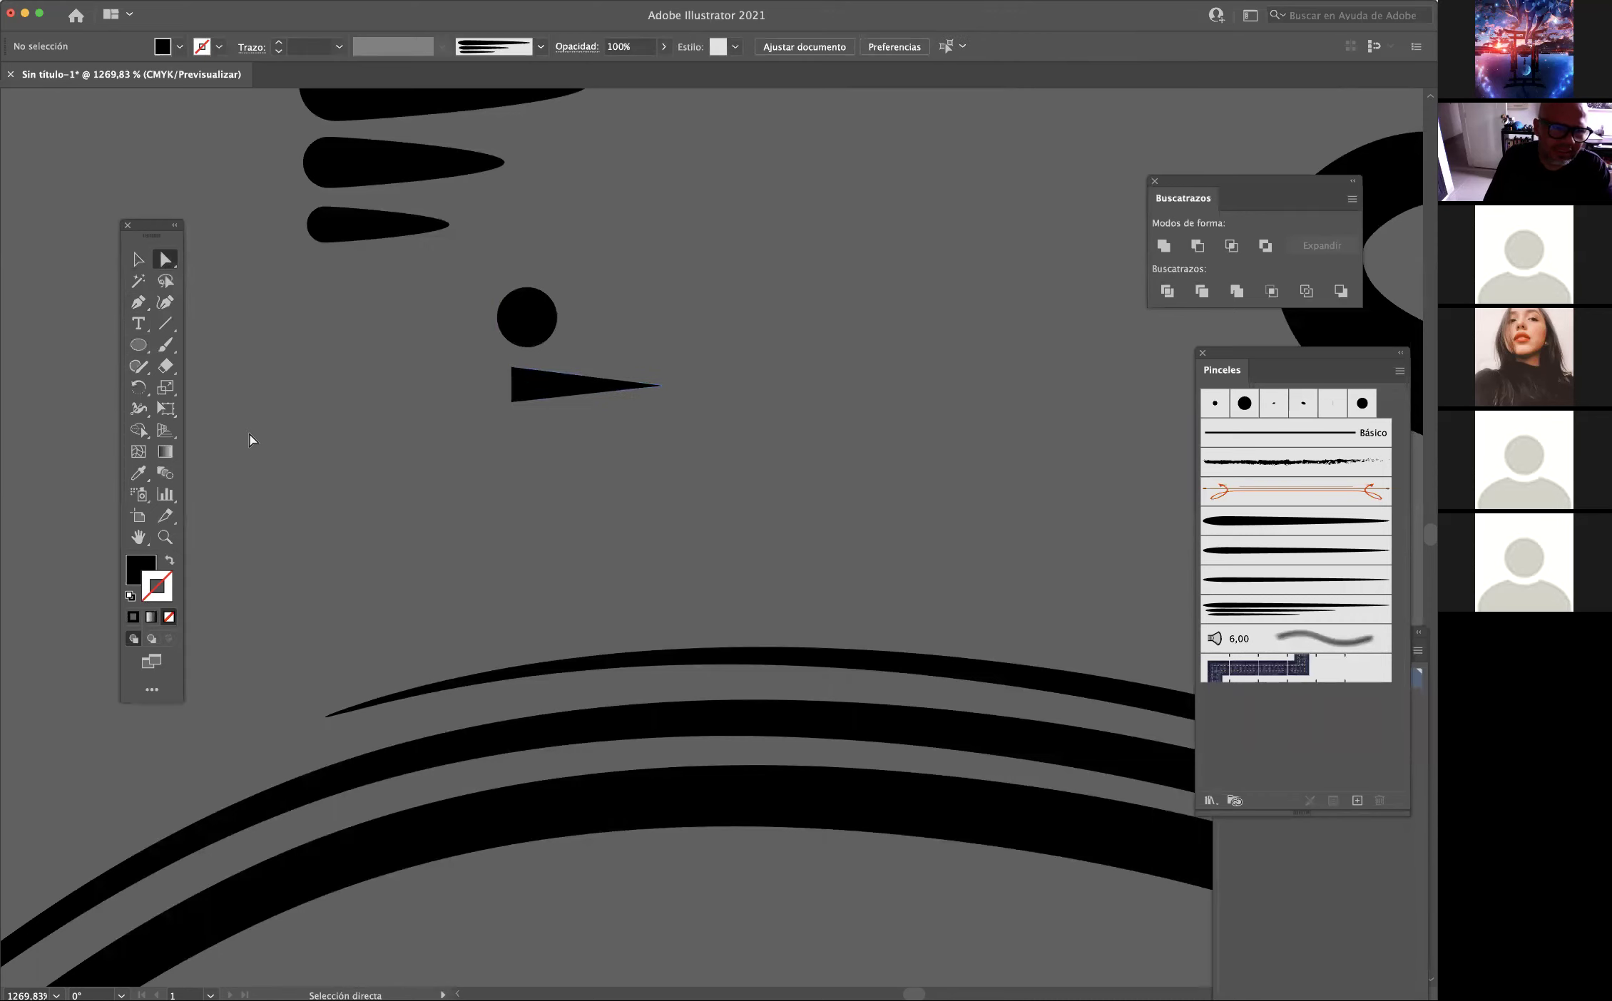
# Shift the circle slightly left over the triangle's base and place a copy of it below the triangle.
pyautogui.click(139, 345)
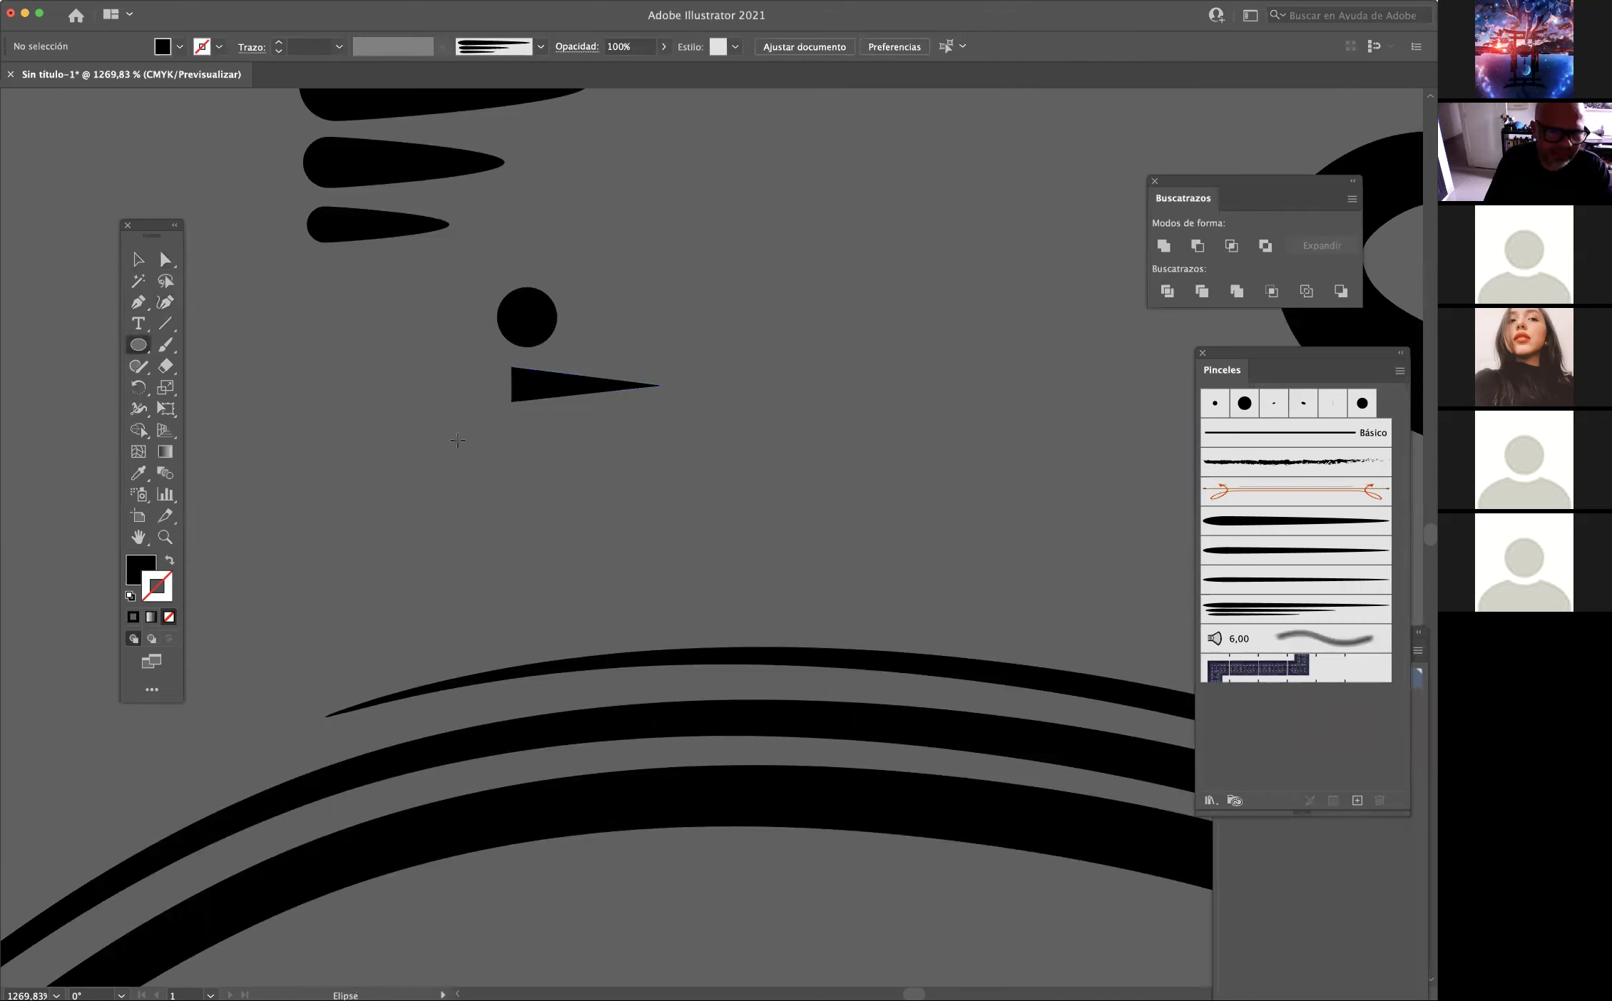
pyautogui.click(139, 260)
pyautogui.moveTo(530, 329); pyautogui.dragTo(515, 328)
pyautogui.press('super+c')
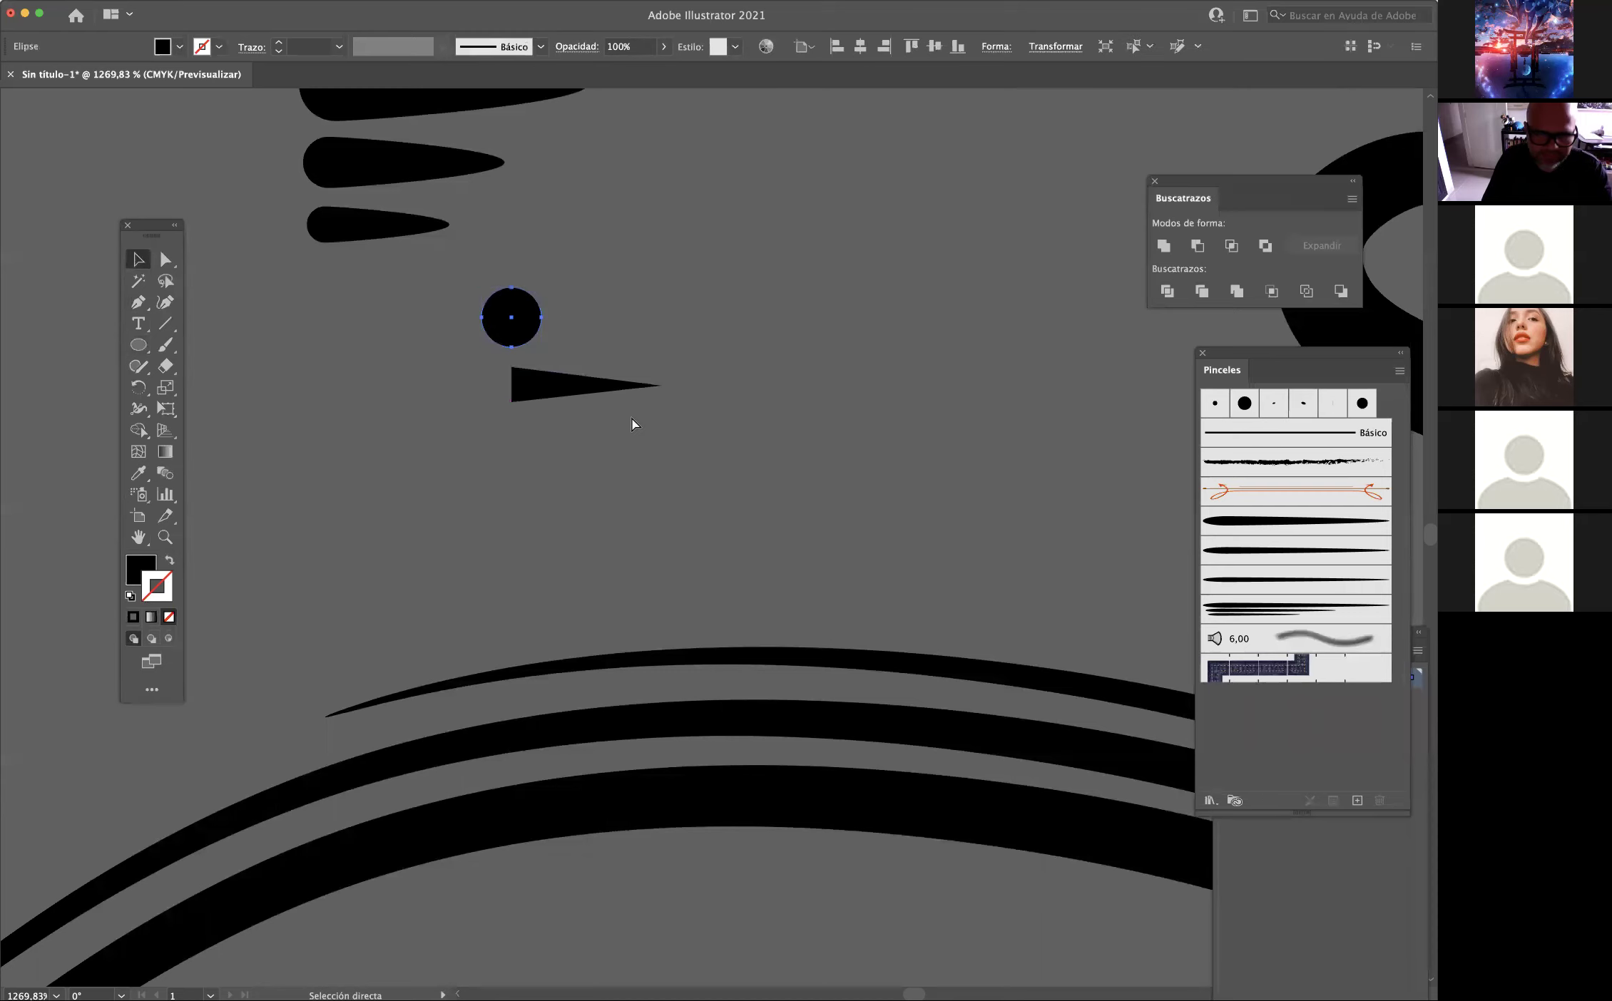
pyautogui.press('super+v')
pyautogui.moveTo(731, 560); pyautogui.dragTo(603, 448)
# Stretch the lower circle rightward into a teardrop and line up the circle and triangle with its rounded end.
pyautogui.press('a')
pyautogui.click(619, 352)
pyautogui.moveTo(539, 391); pyautogui.dragTo(505, 392)
pyautogui.moveTo(521, 319); pyautogui.dragTo(521, 334)
pyautogui.click(572, 324)
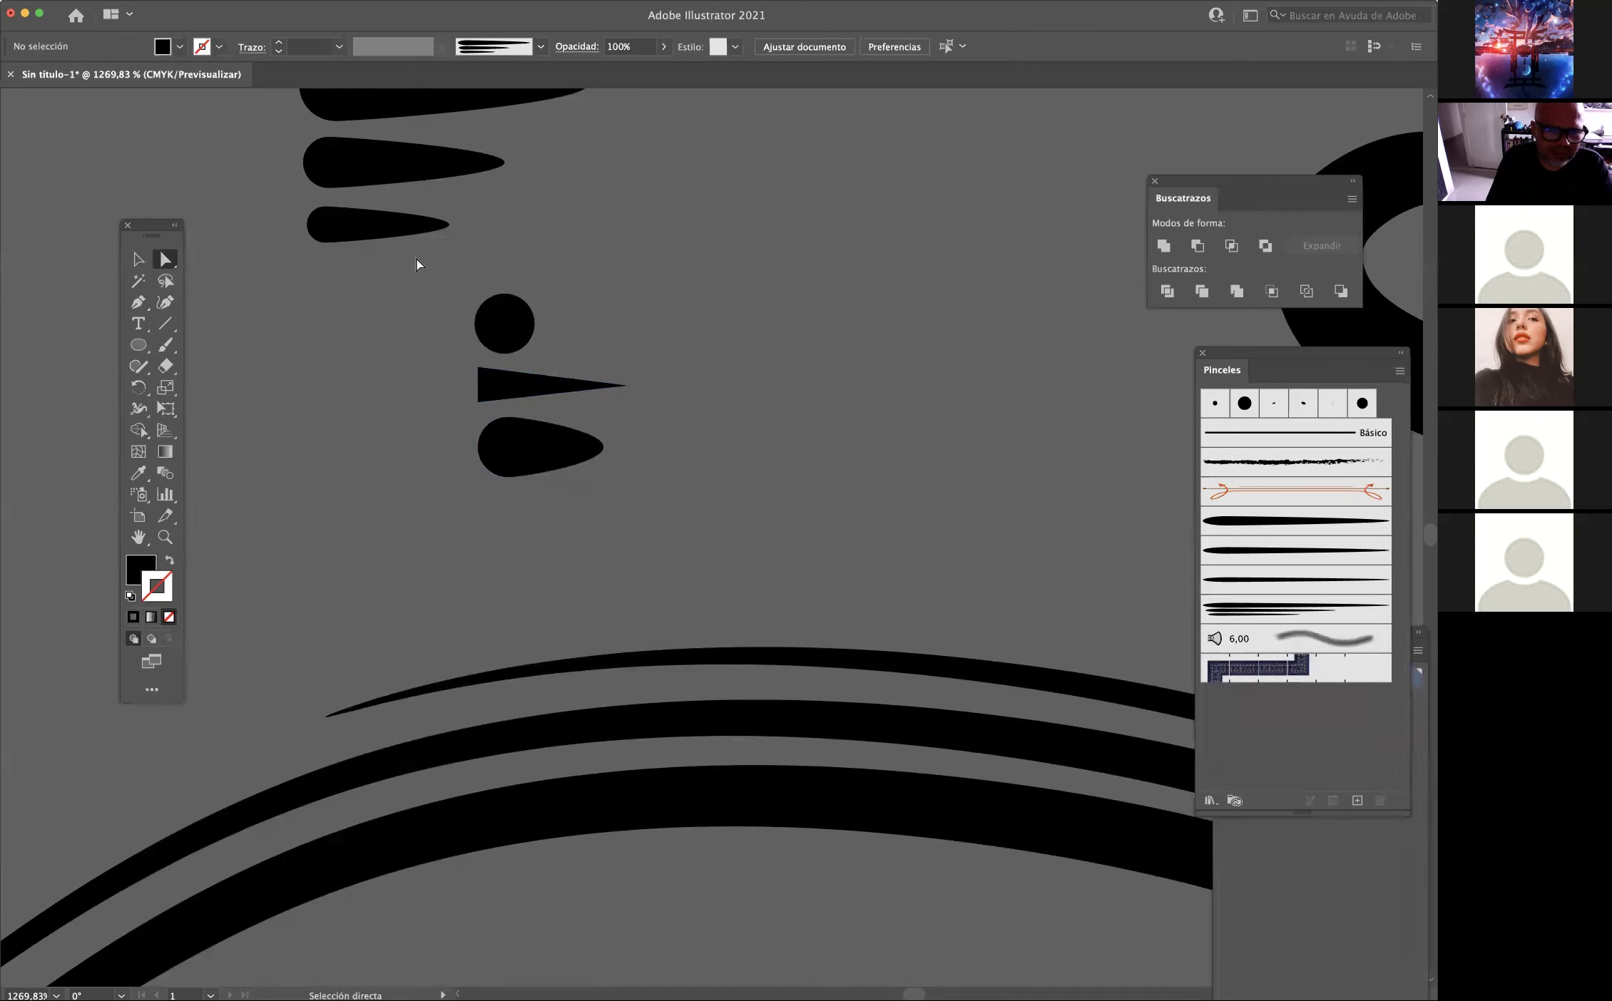
# Group the circle, triangle and teardrop and save the group as an art brush with the default options.
pyautogui.moveTo(679, 526); pyautogui.dragTo(681, 532)
pyautogui.press('v')
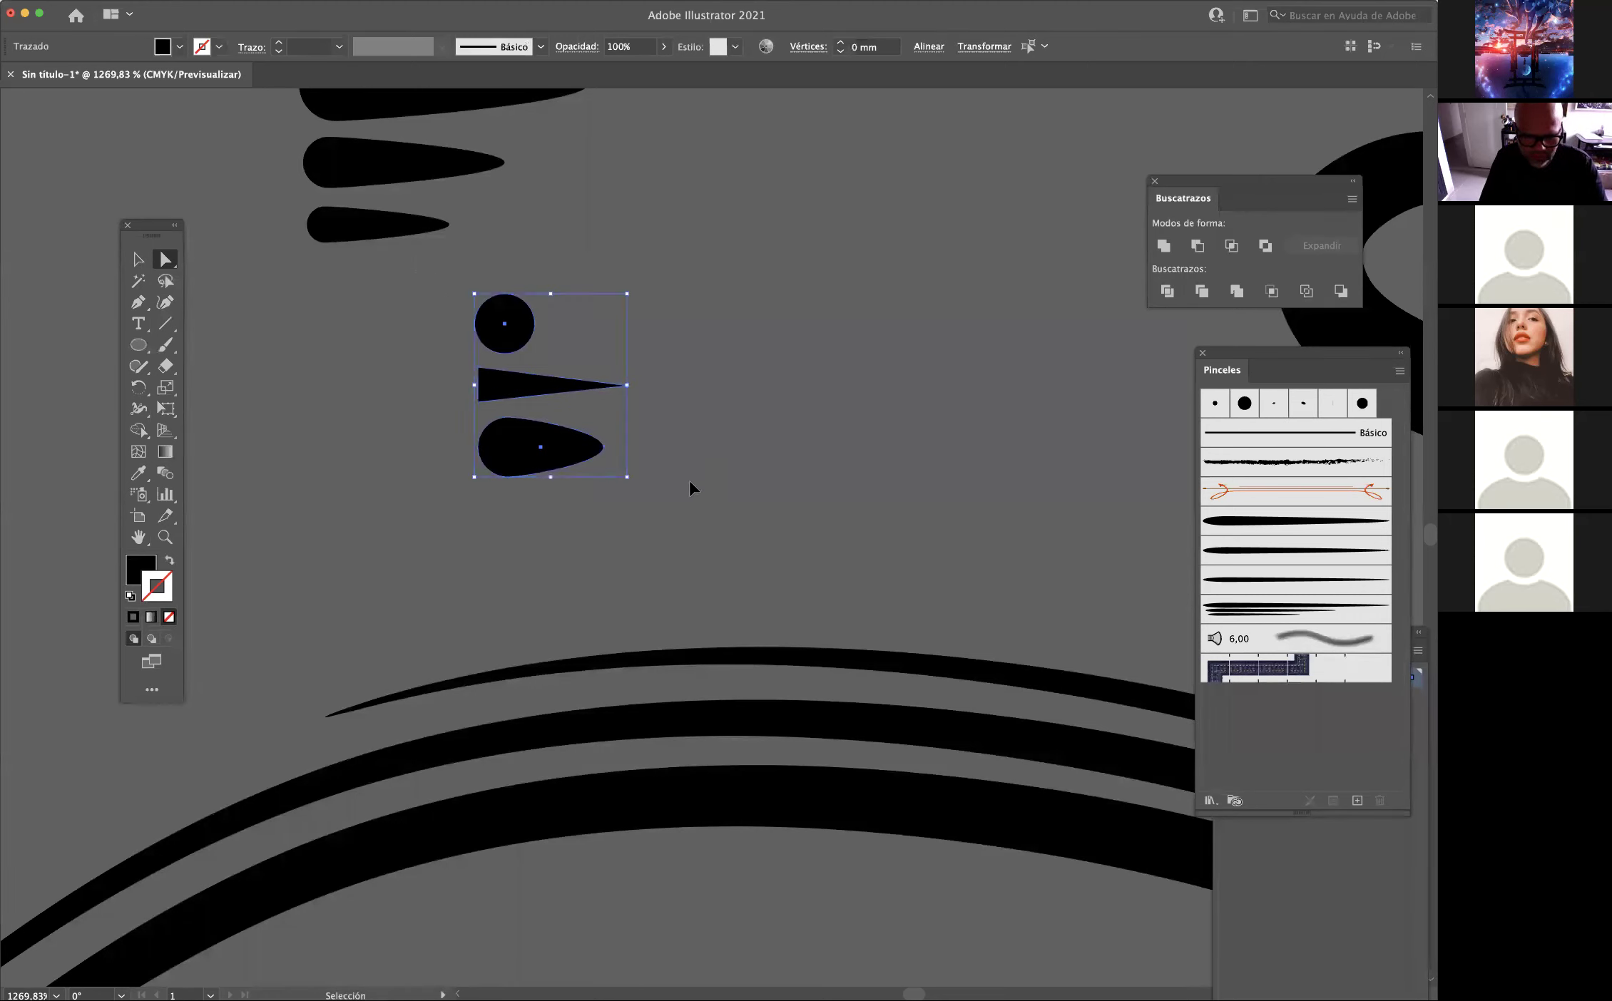
pyautogui.press('v')
pyautogui.click(540, 345)
pyautogui.moveTo(507, 341); pyautogui.dragTo(1299, 767)
pyautogui.click(819, 577)
pyautogui.click(973, 653)
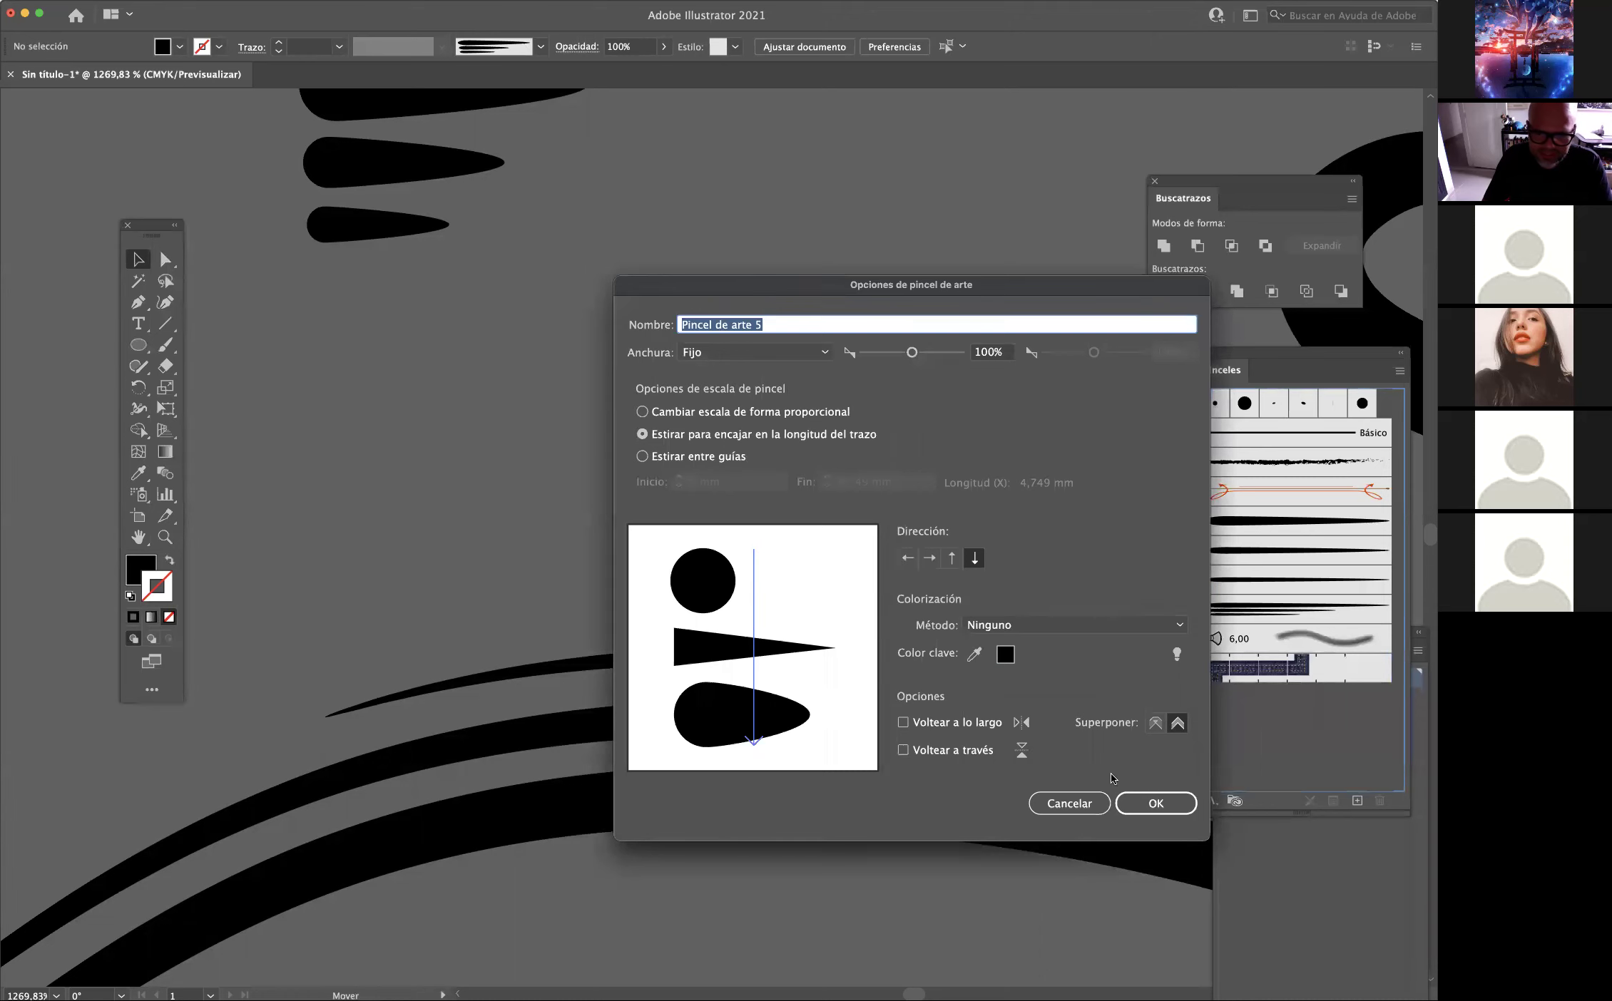
pyautogui.click(1151, 805)
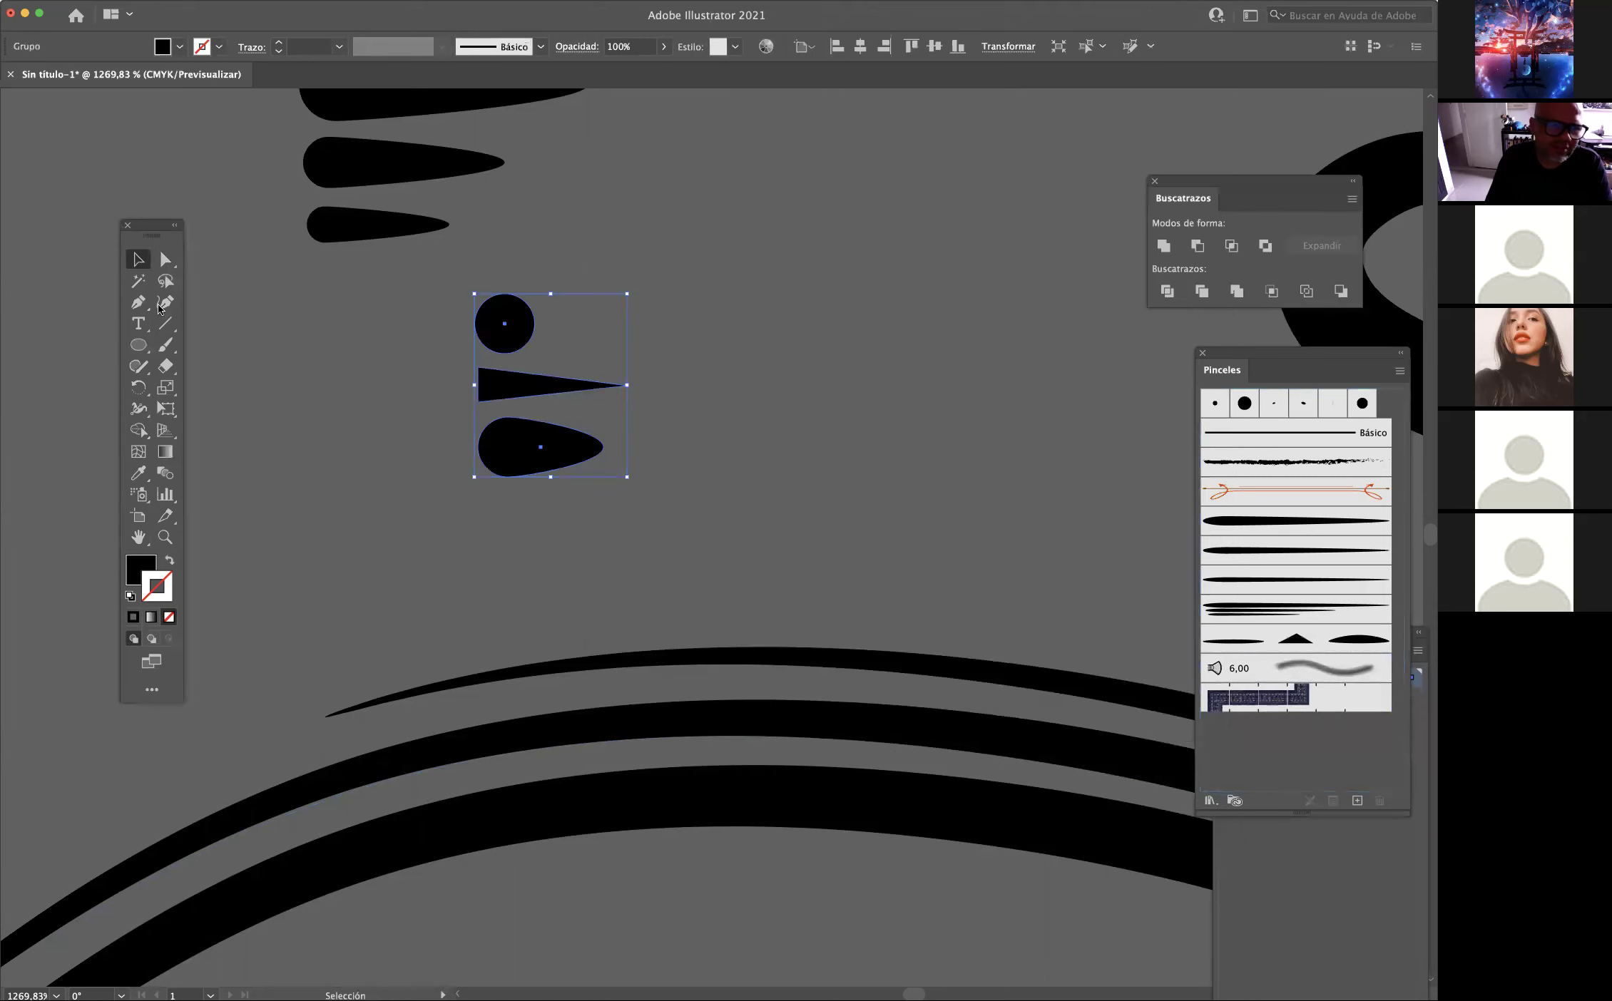
# Paint five curved test strokes in the empty area beside the source shapes with the circle-triangle-teardrop brush.
pyautogui.click(165, 346)
pyautogui.scroll(-10, 846, 301)
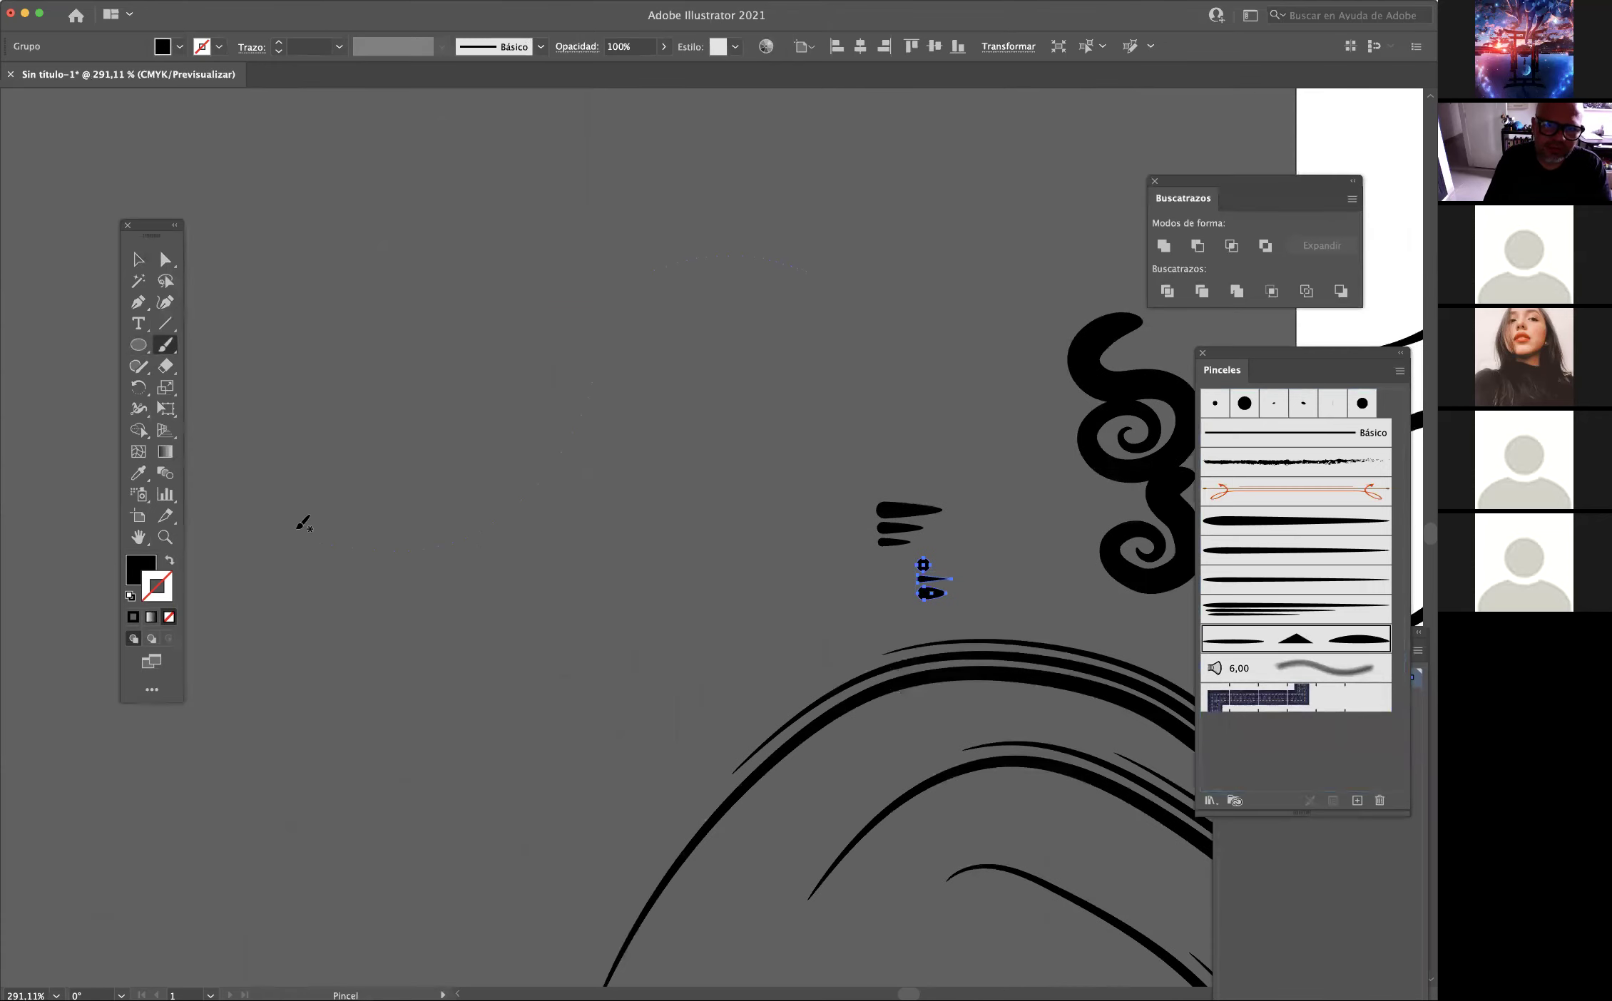
pyautogui.press('super+z')
pyautogui.press('super+z')
pyautogui.press('super+z')
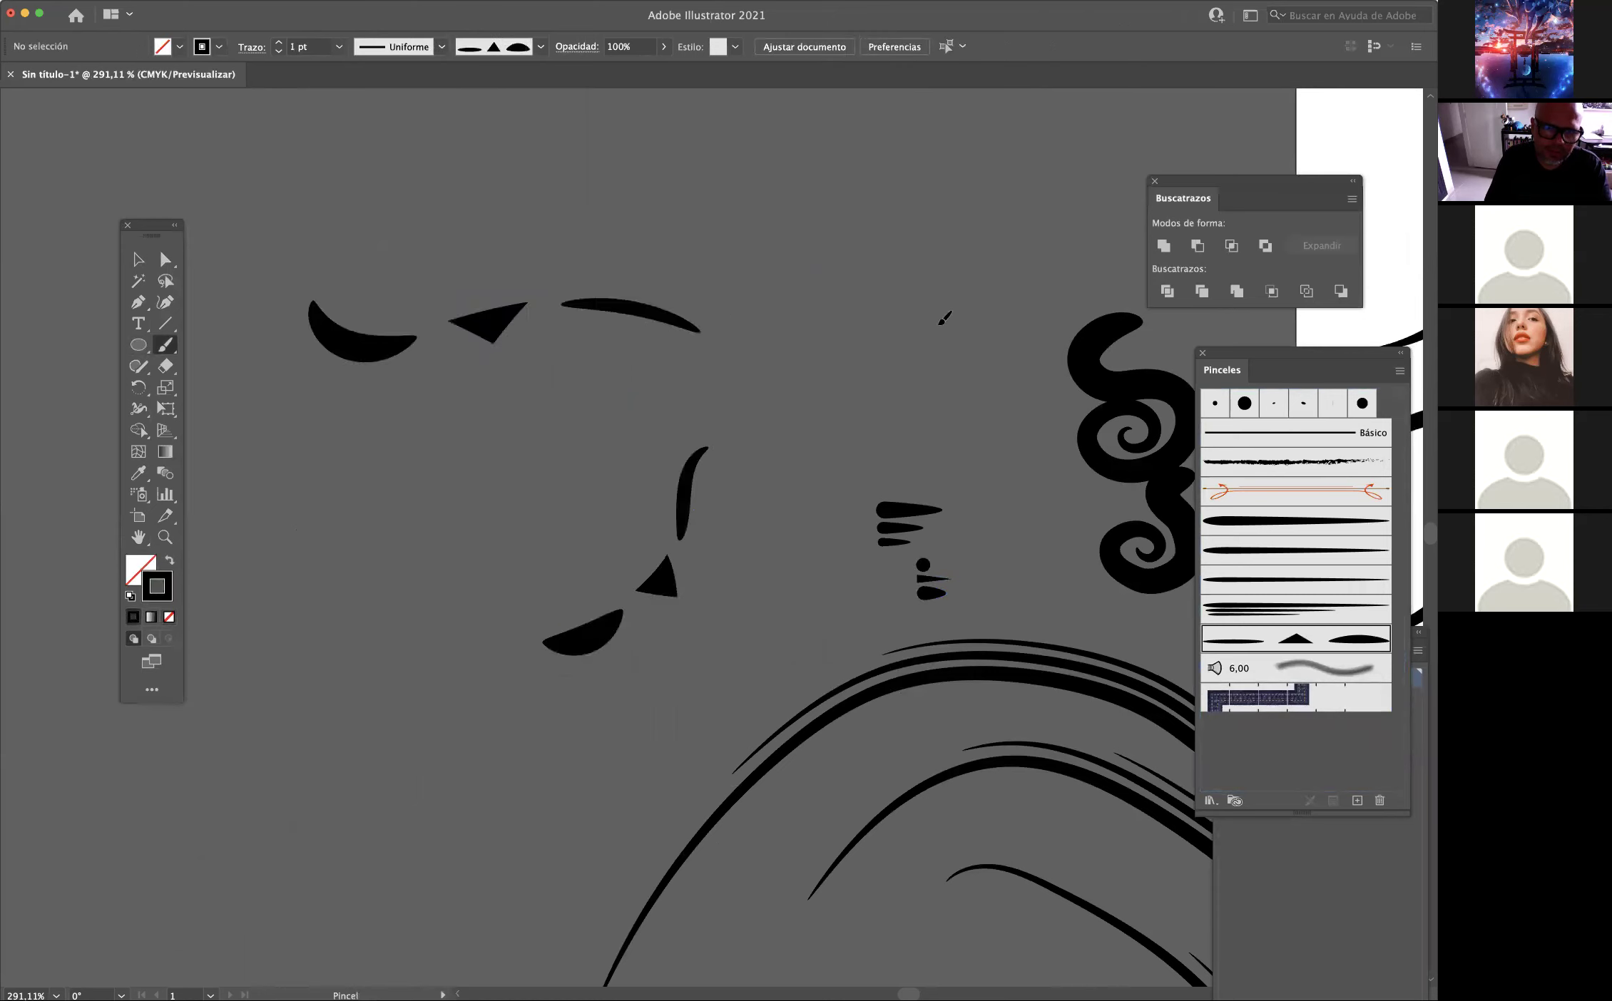
pyautogui.moveTo(942, 324); pyautogui.dragTo(540, 216)
pyautogui.moveTo(990, 166); pyautogui.dragTo(743, 188)
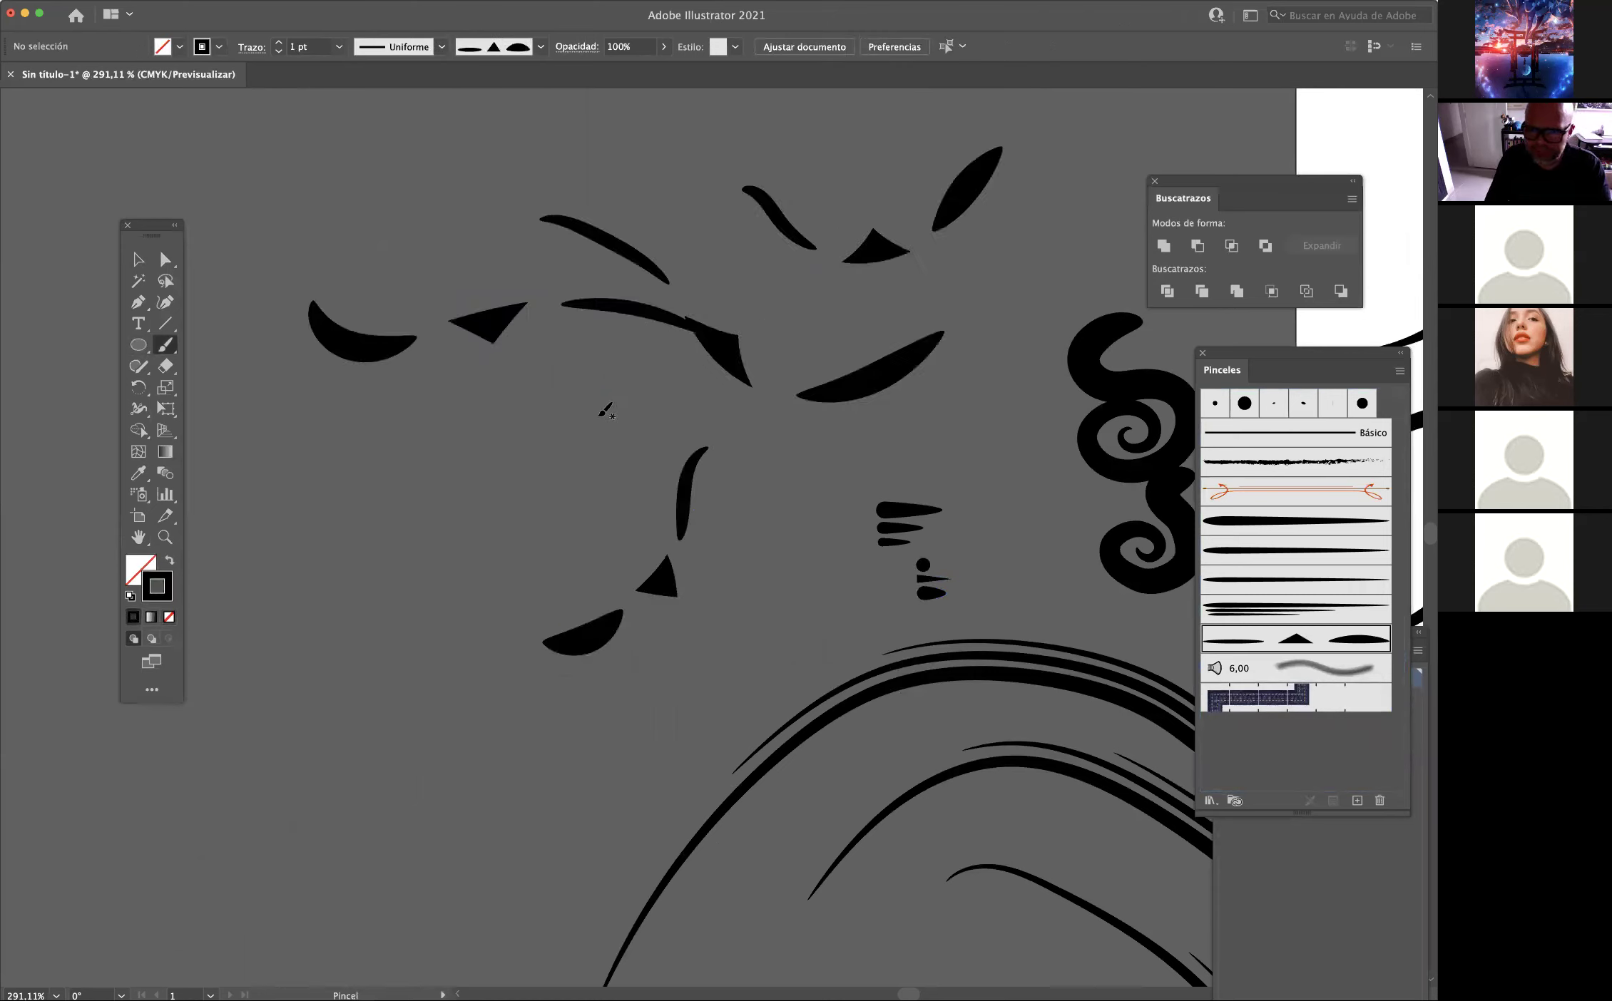
pyautogui.moveTo(599, 412); pyautogui.dragTo(274, 582)
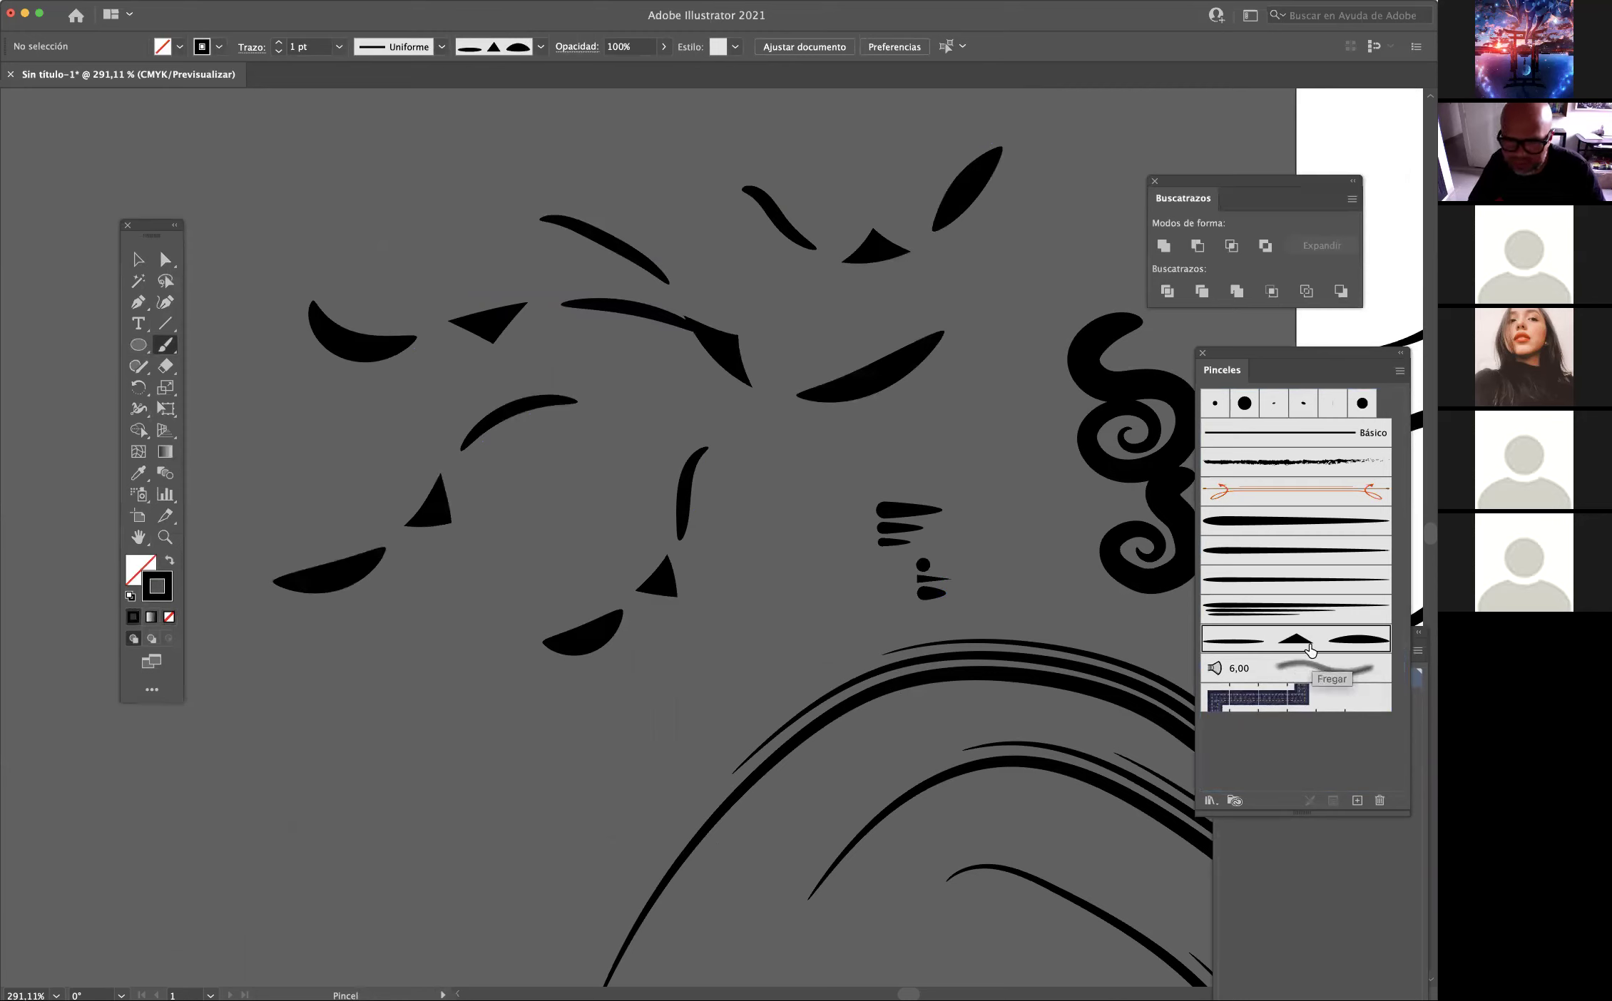
# Undo the test strokes, the new art brush, and the stretching of the lower circle.
pyautogui.press('super+z')
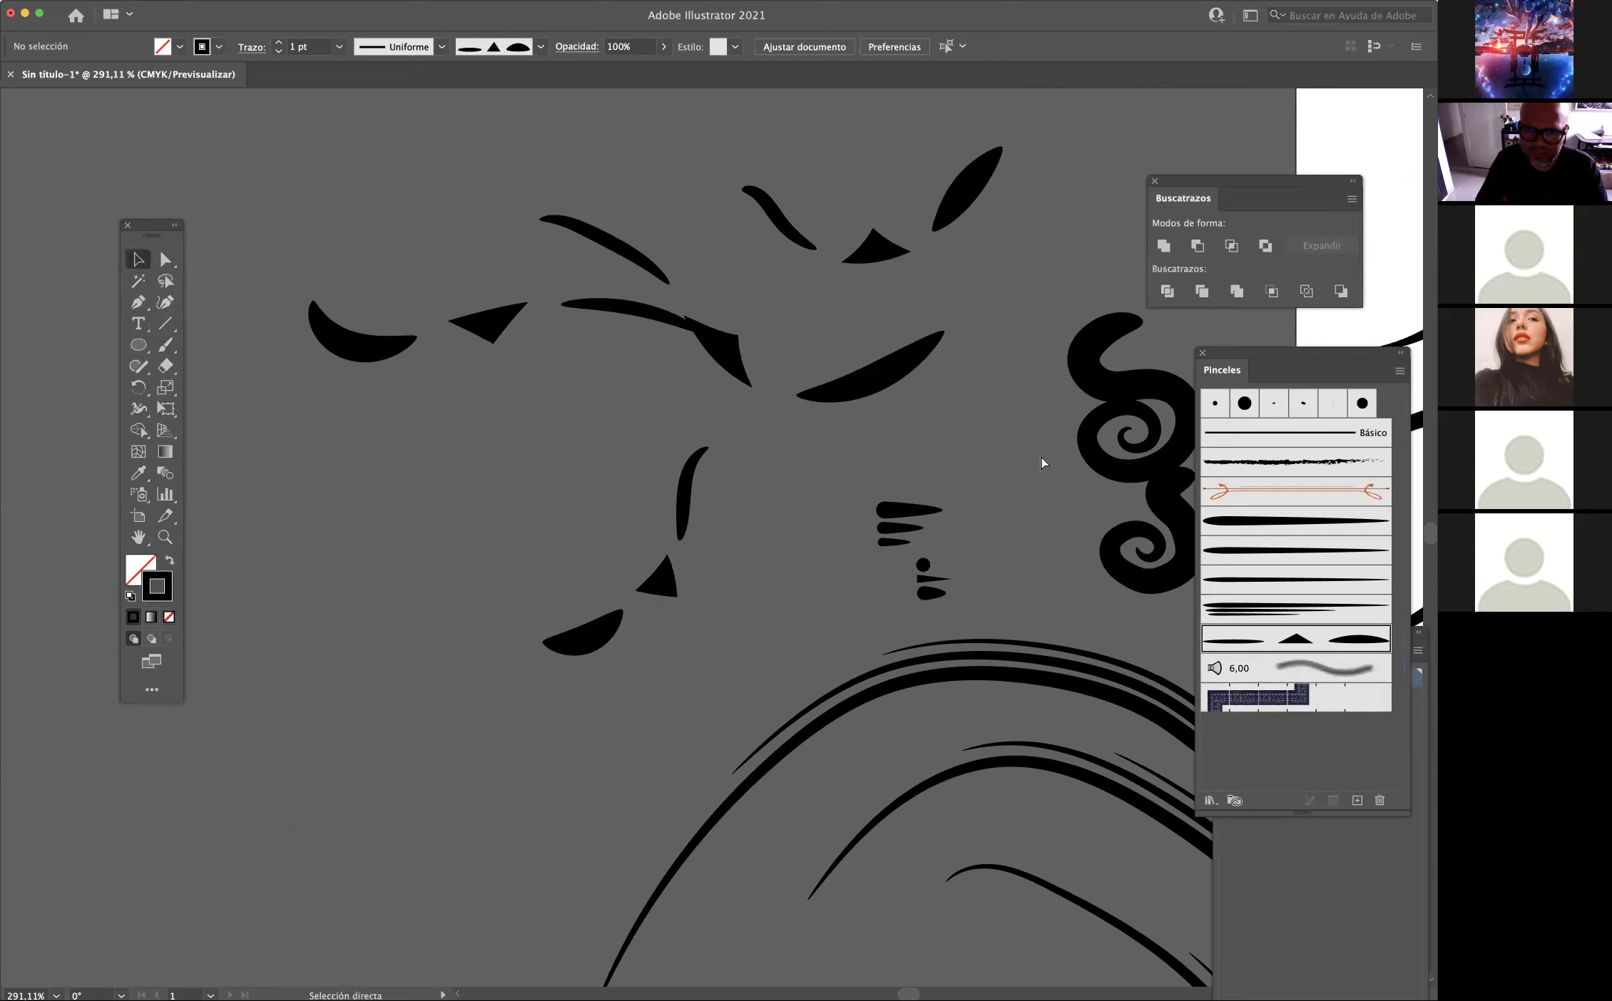
pyautogui.press('super+z')
pyautogui.press('super+z')
pyautogui.press('super+z')
pyautogui.press('super+z')
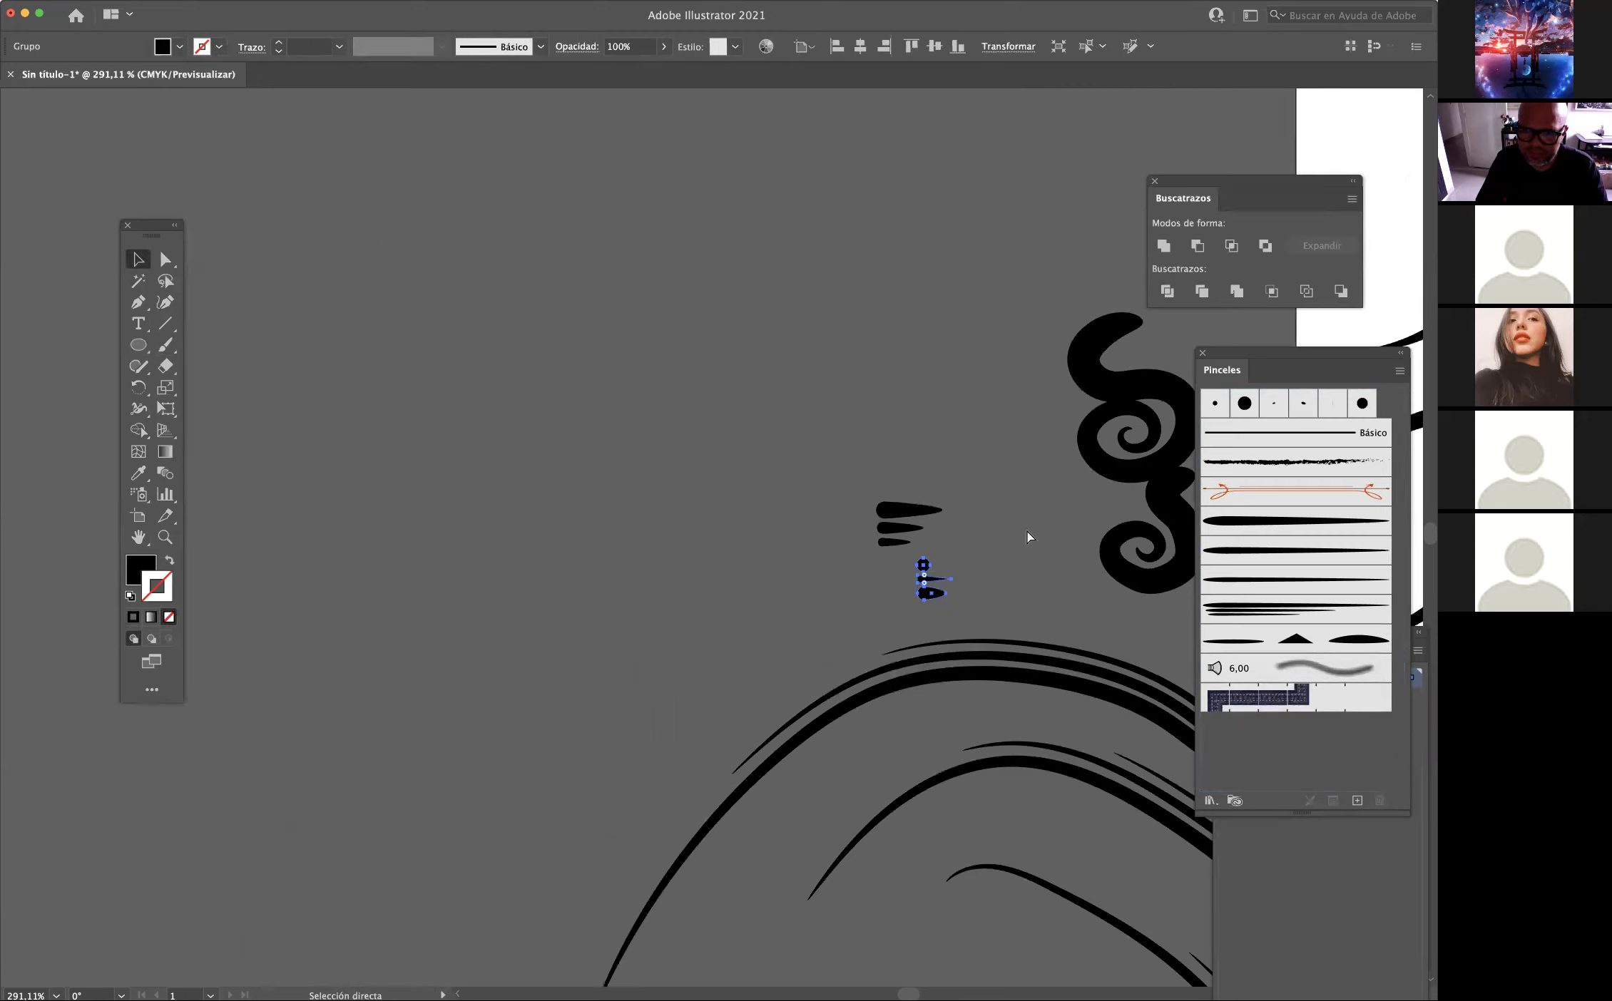
pyautogui.press('super+z')
pyautogui.press('super+z')
pyautogui.press('super+z')
pyautogui.press('super+z')
pyautogui.press('super+z')
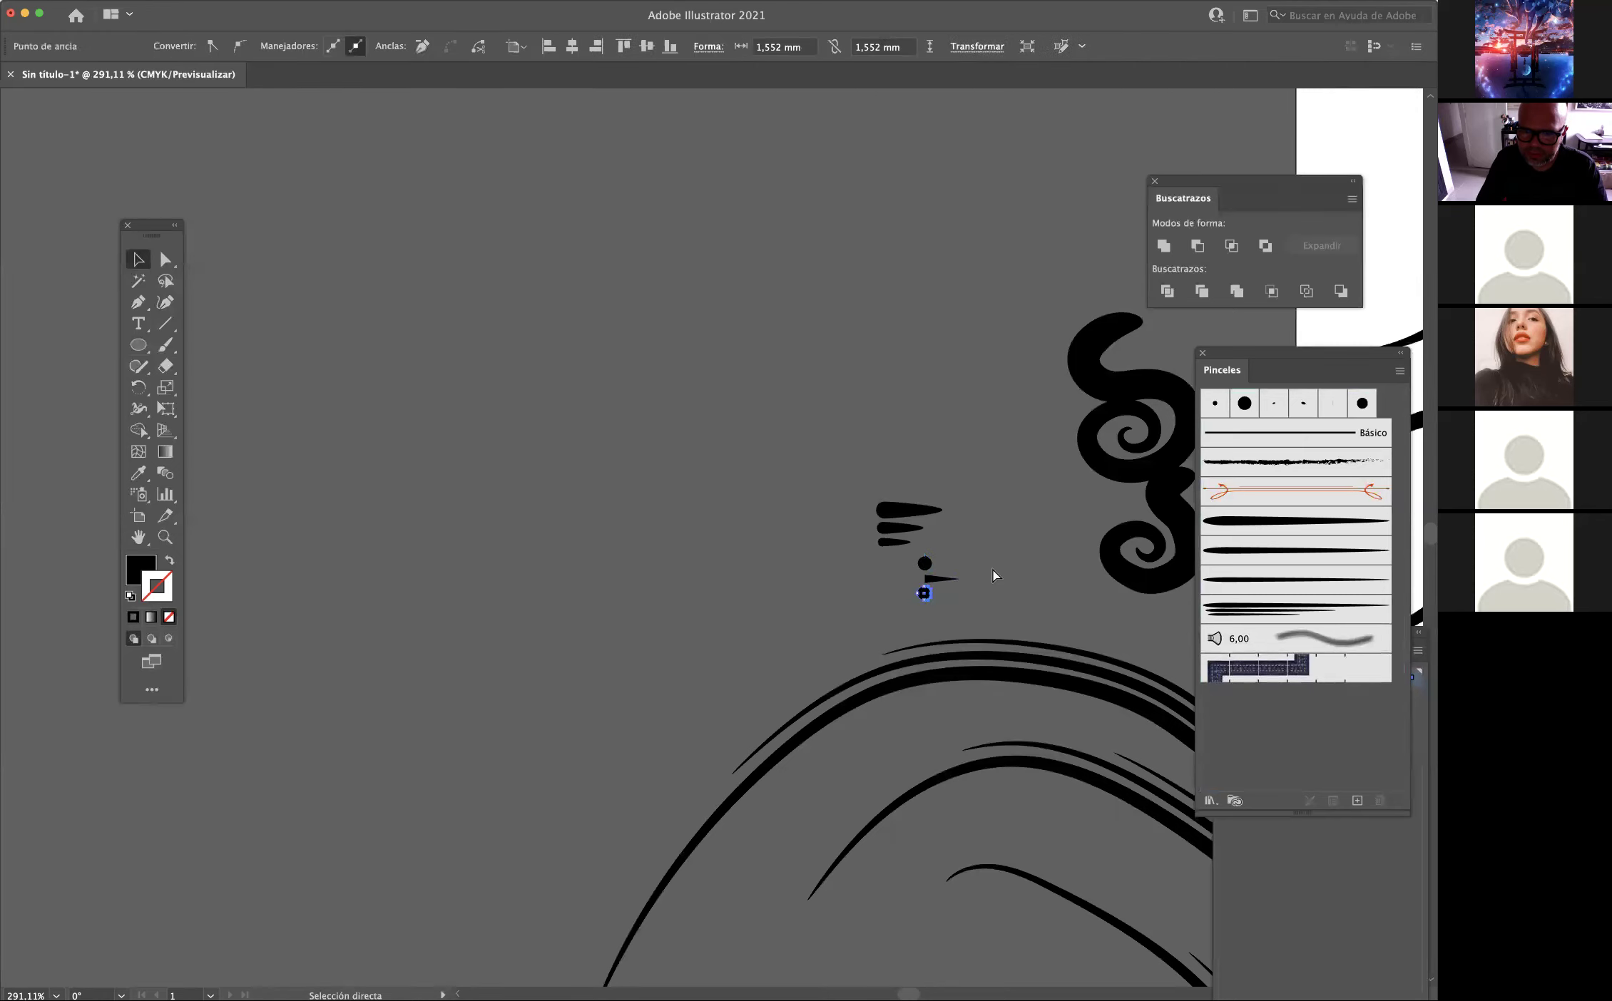
# Line up both circles with the triangle's base and save the three shapes as an art brush with the default downward direction.
pyautogui.moveTo(955, 602); pyautogui.dragTo(1184, 563)
pyautogui.scroll(5, 1109, 663)
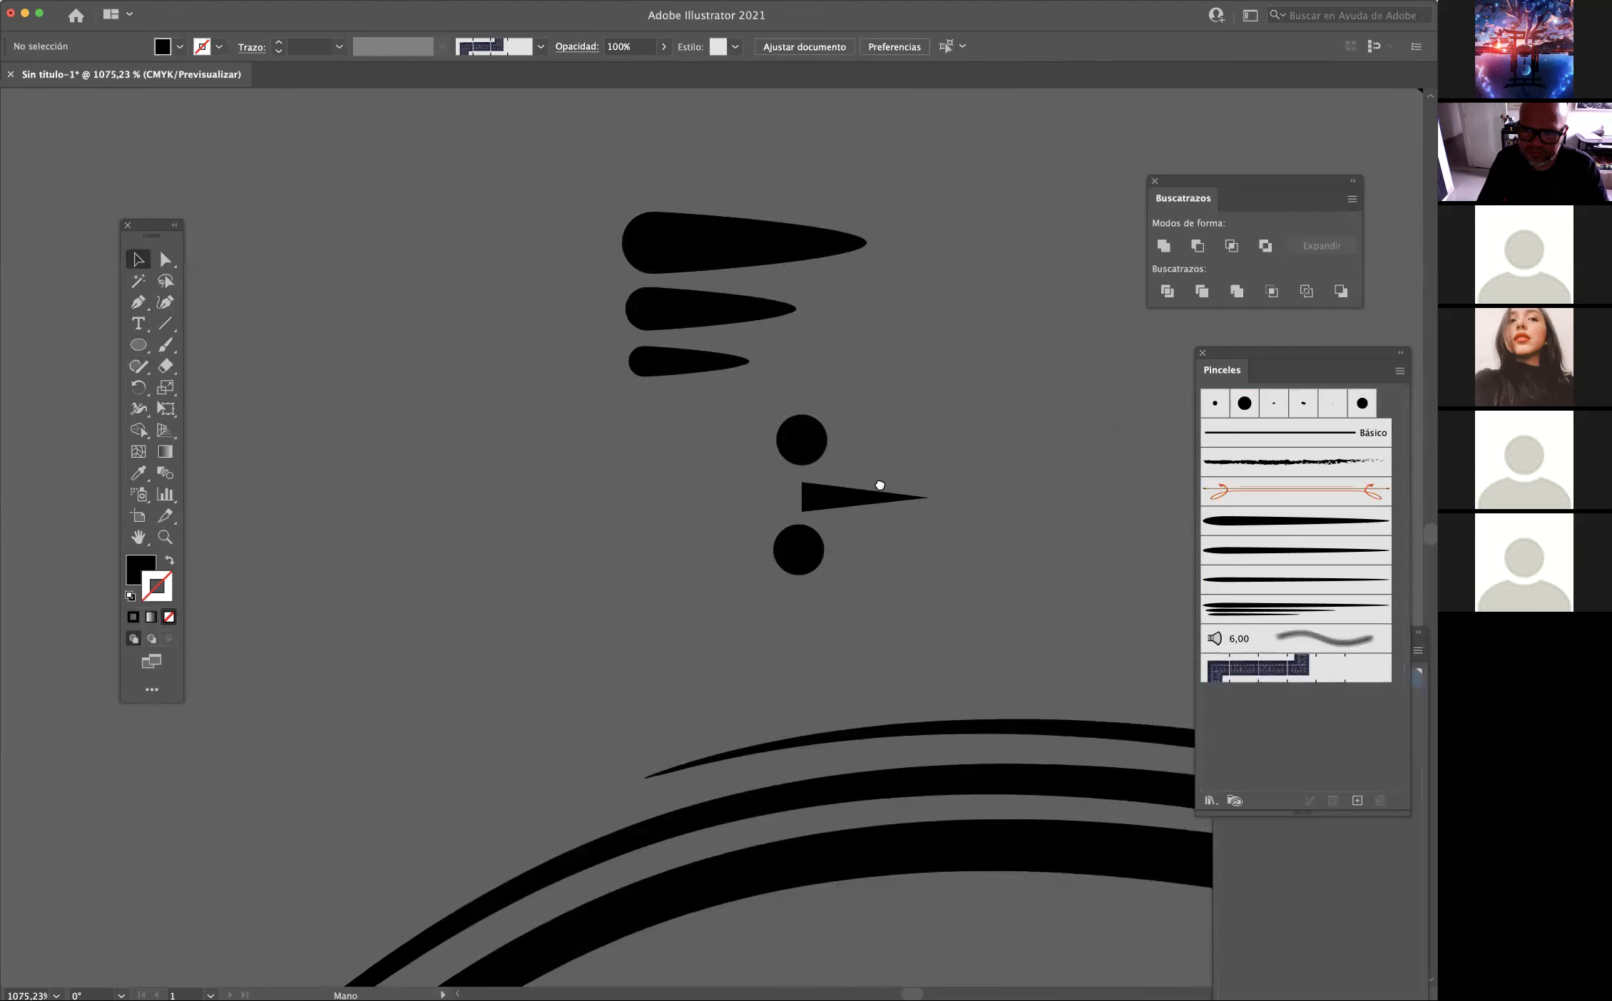
pyautogui.moveTo(742, 472); pyautogui.dragTo(1274, 748)
pyautogui.click(809, 435)
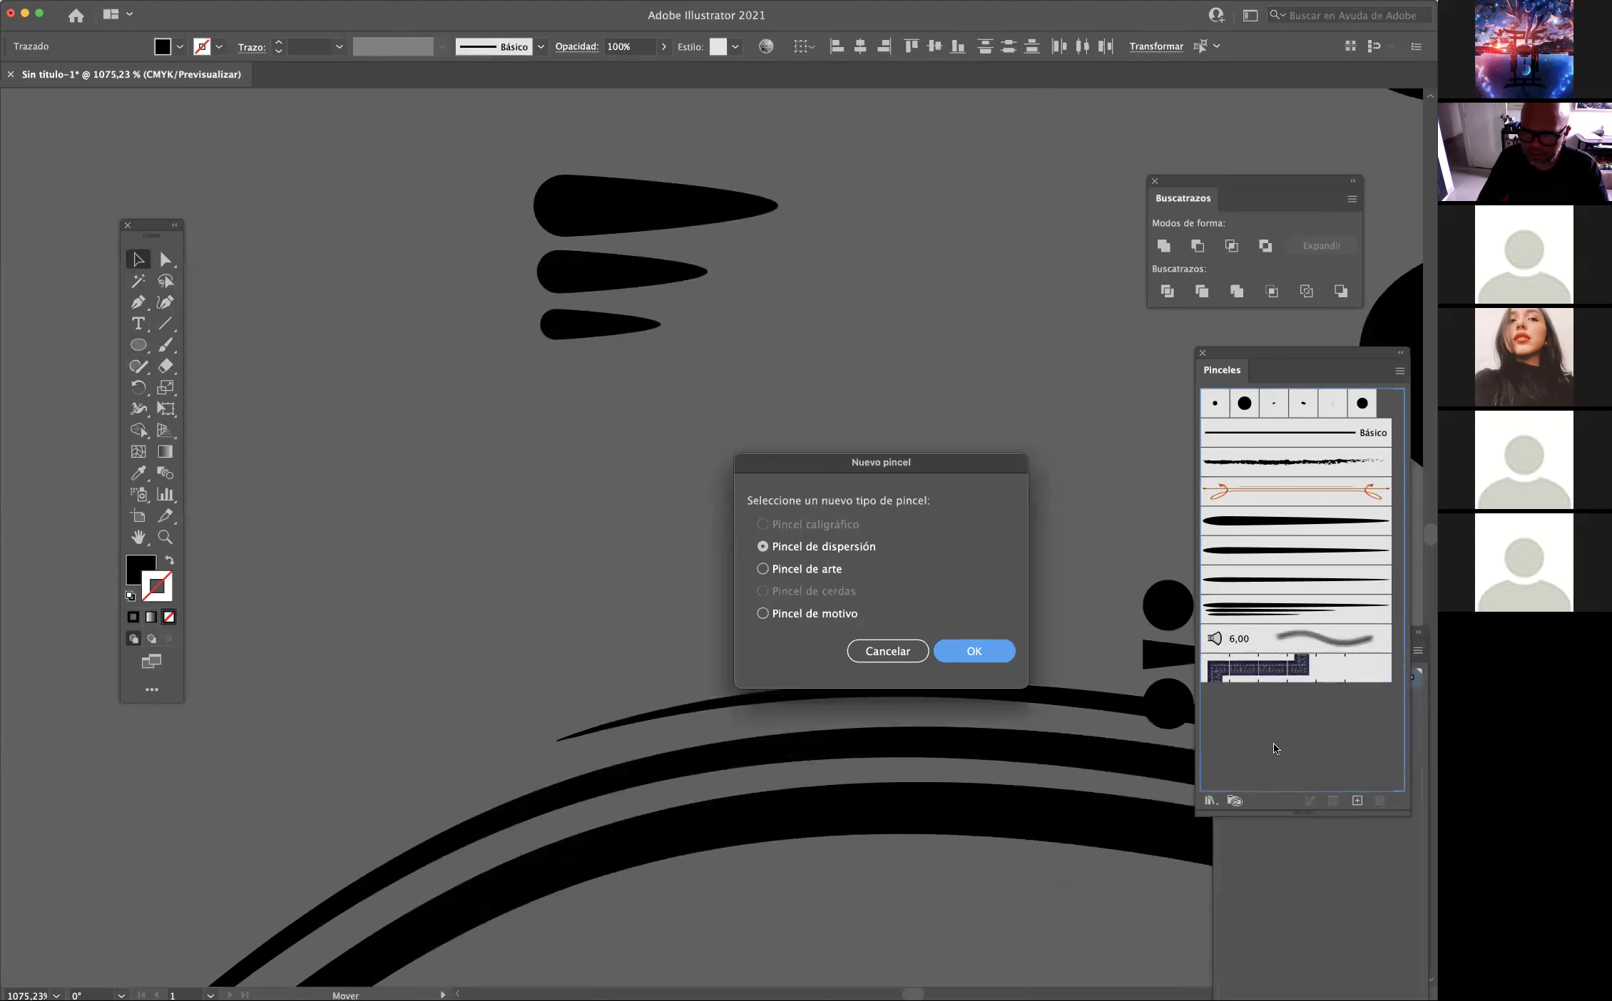
pyautogui.click(763, 569)
pyautogui.click(974, 651)
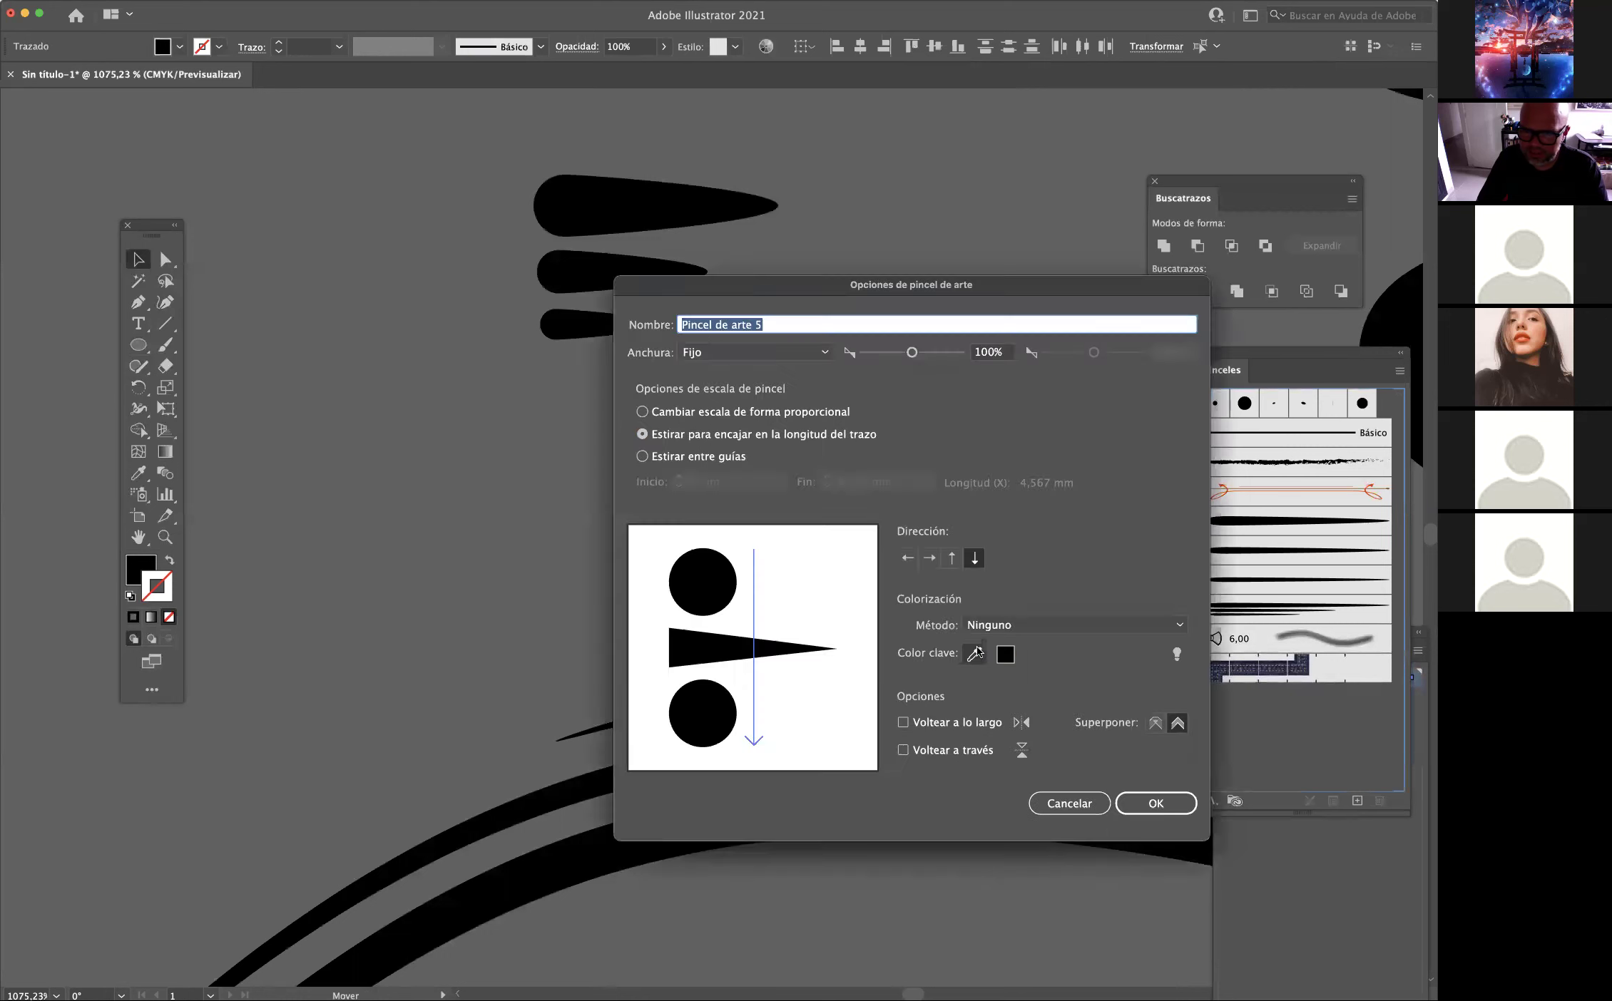
pyautogui.click(1151, 804)
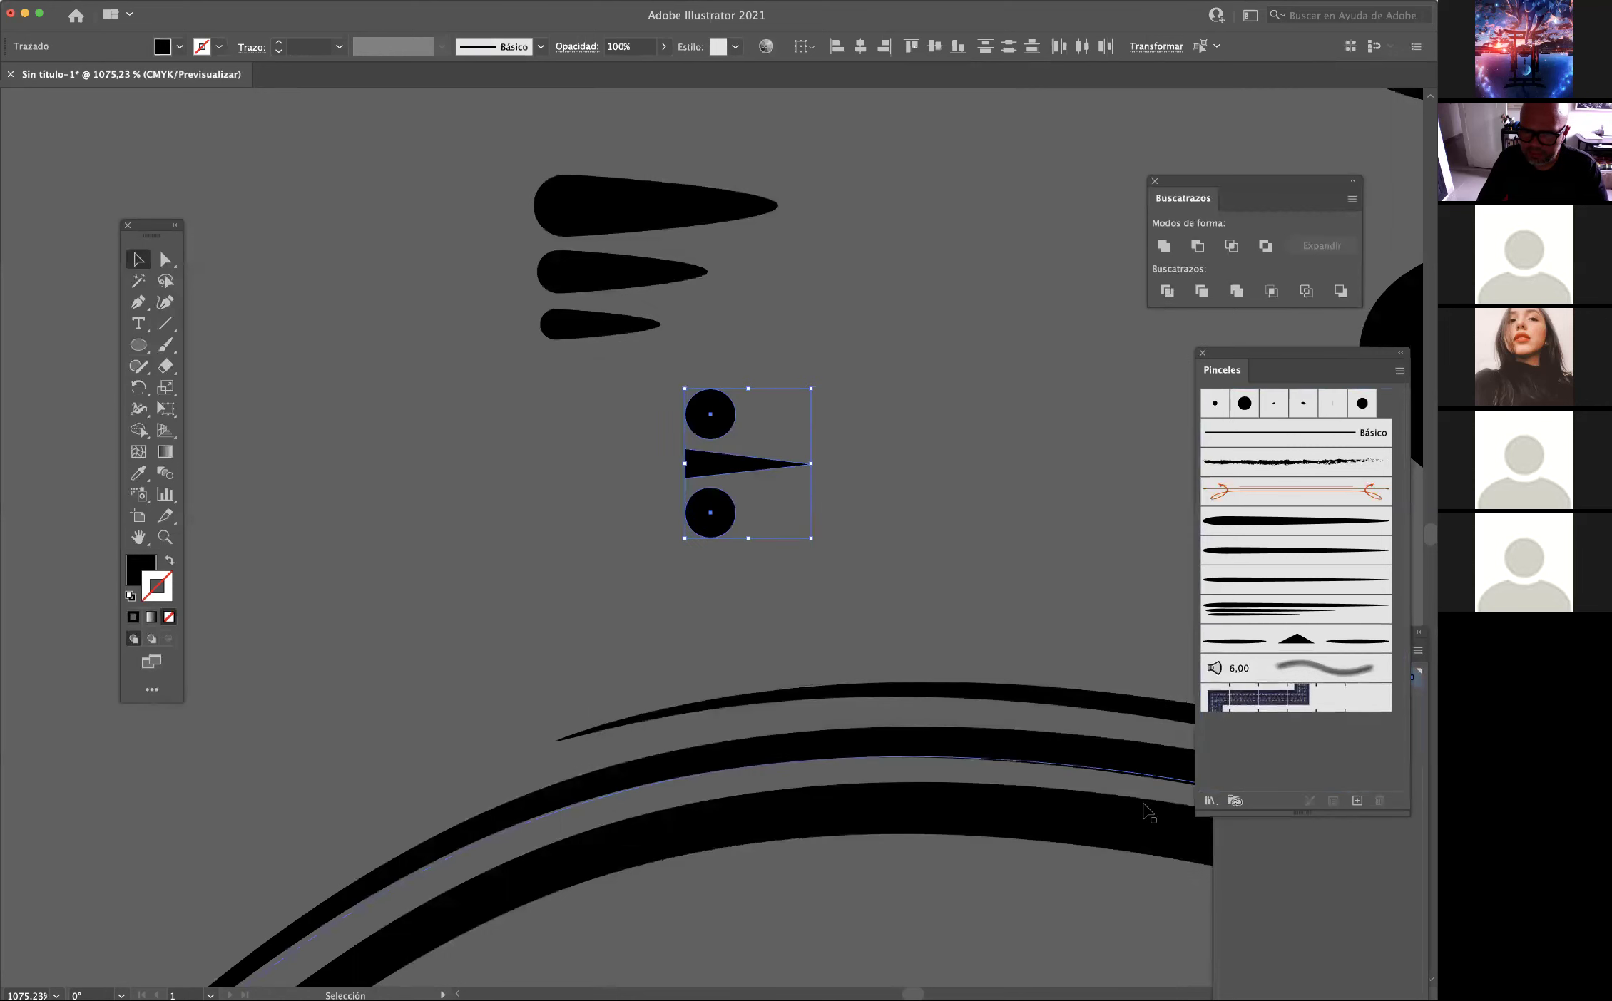
# Undo the downward-direction art brush and the last repositioning of the circles.
pyautogui.press('a')
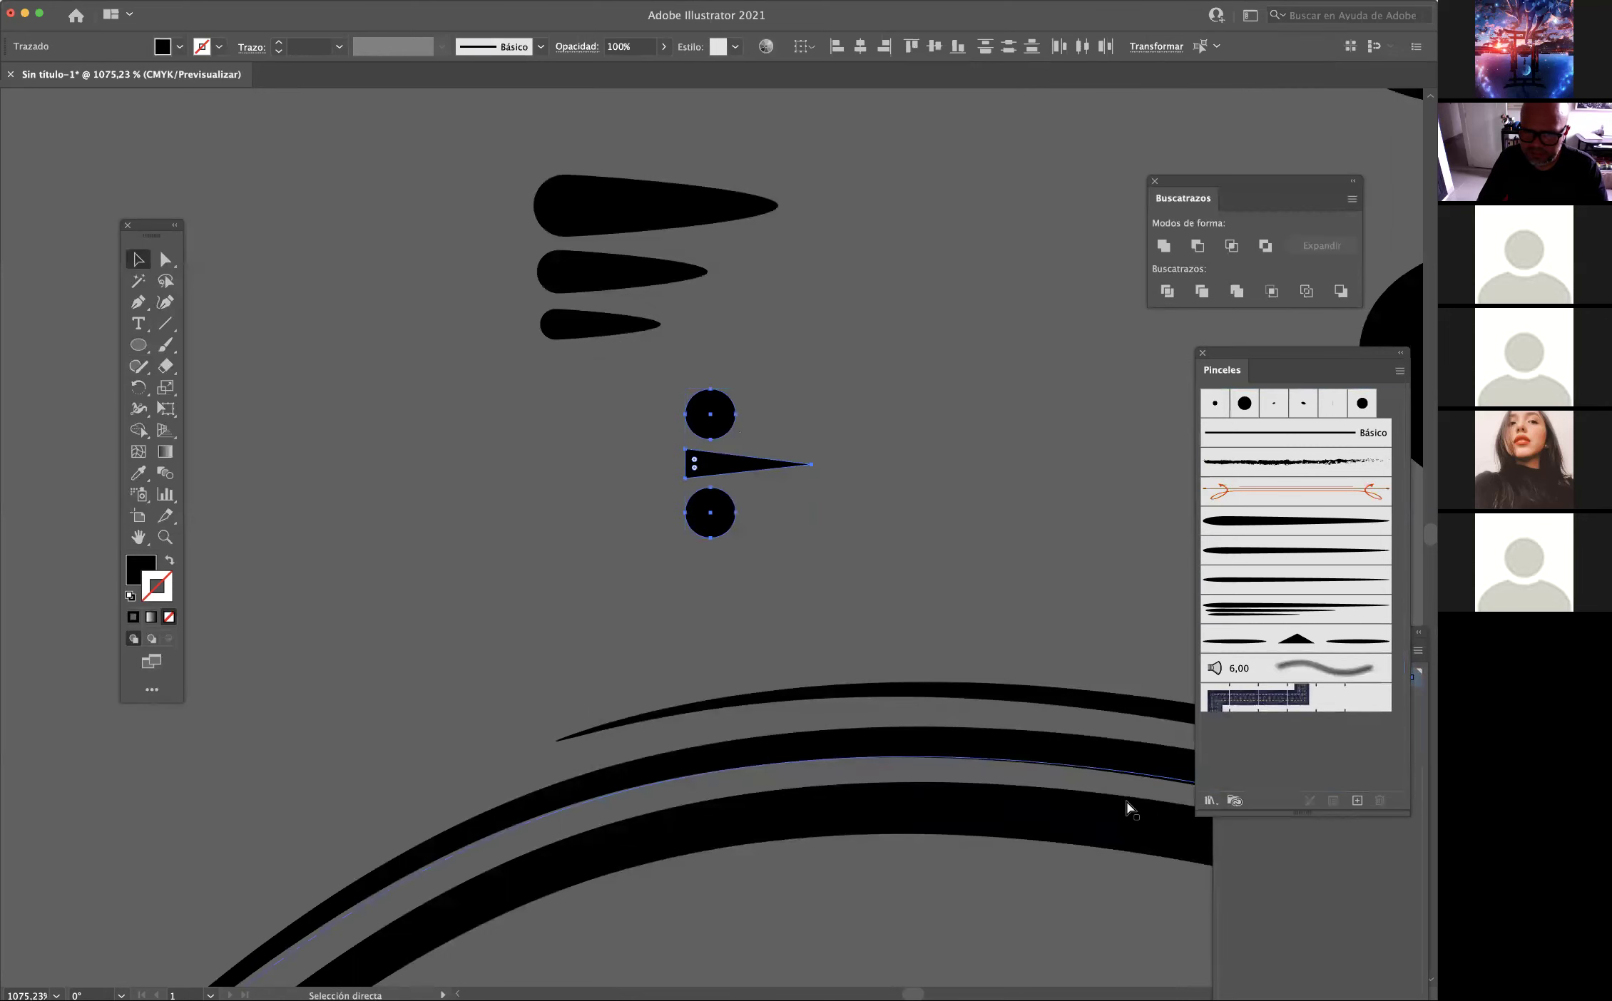
pyautogui.hotkey('ctrl', 'z')
pyautogui.hotkey('ctrl', 'z')
pyautogui.press('v')
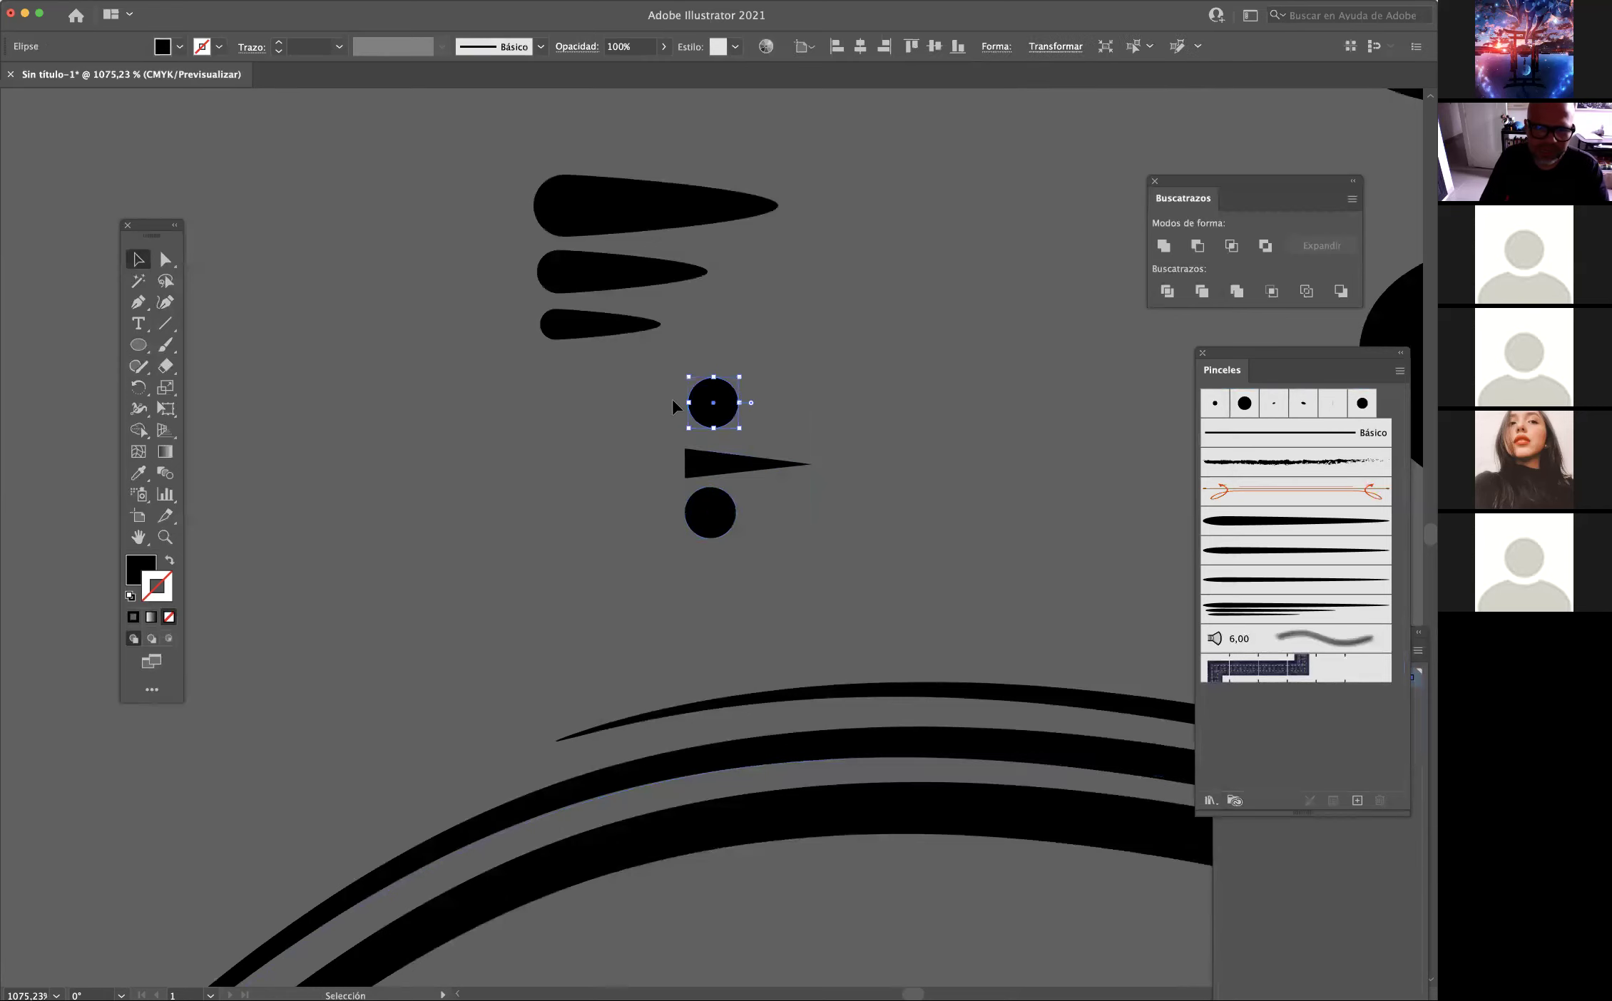
pyautogui.hotkey('ctrl', 'z')
# Save the two circles and the triangle as an art brush with the stroke direction running left to right.
pyautogui.moveTo(748, 463); pyautogui.dragTo(1225, 715)
pyautogui.click(817, 569)
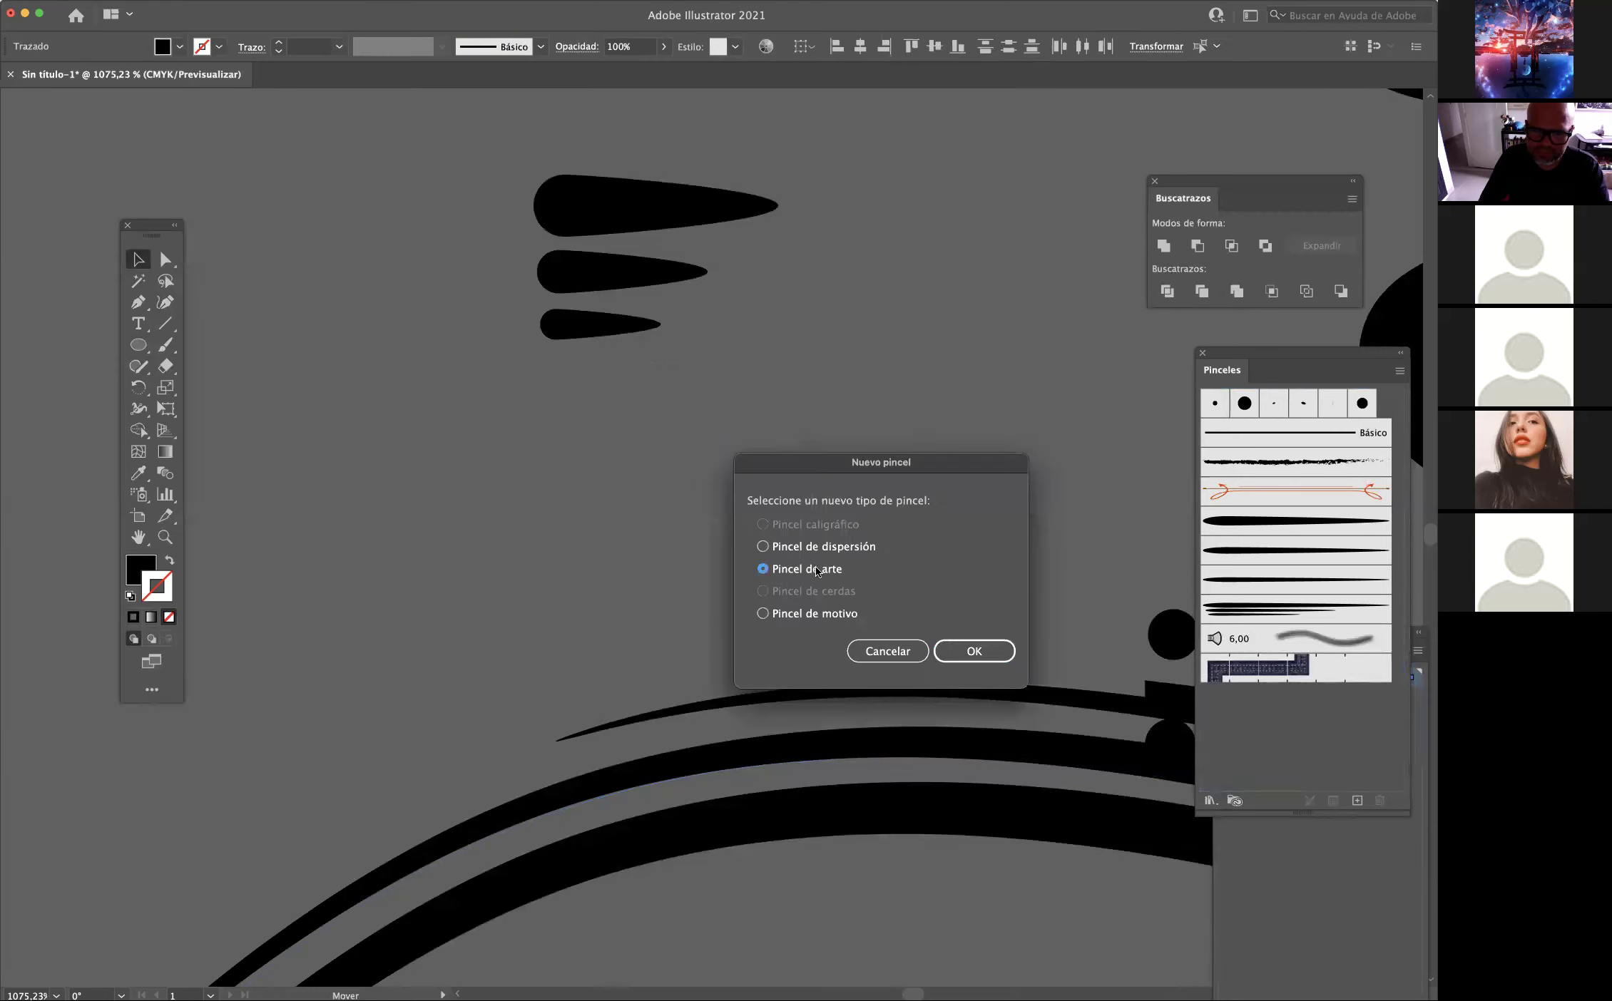
pyautogui.click(971, 651)
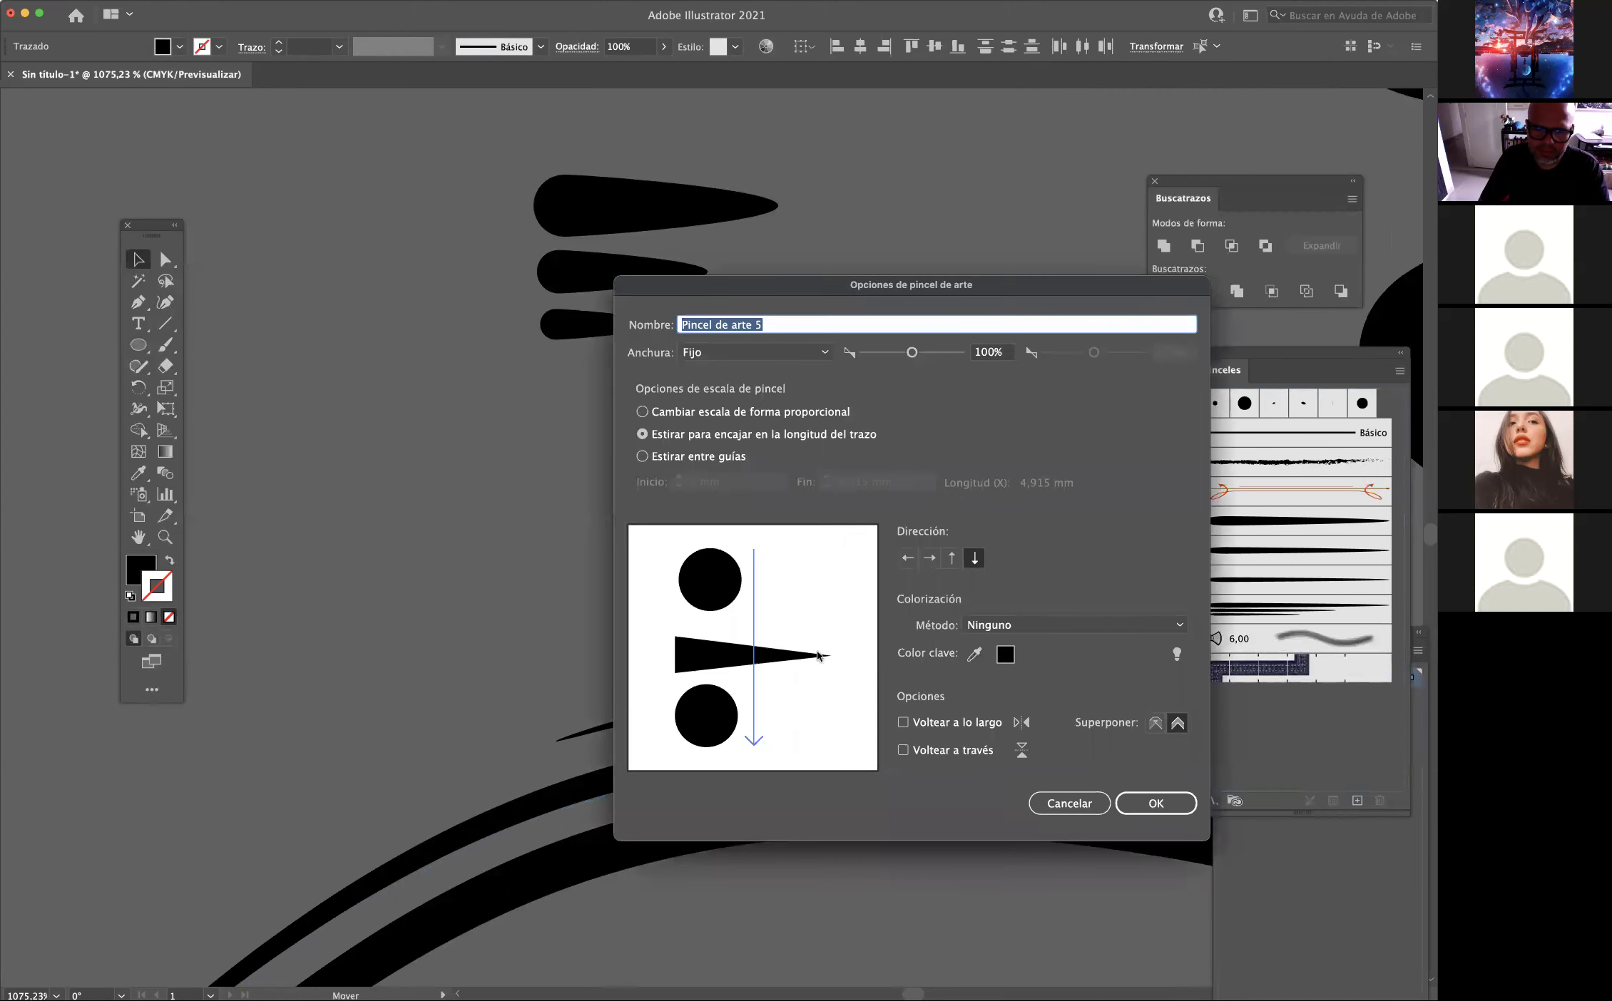
pyautogui.click(930, 558)
pyautogui.click(1154, 803)
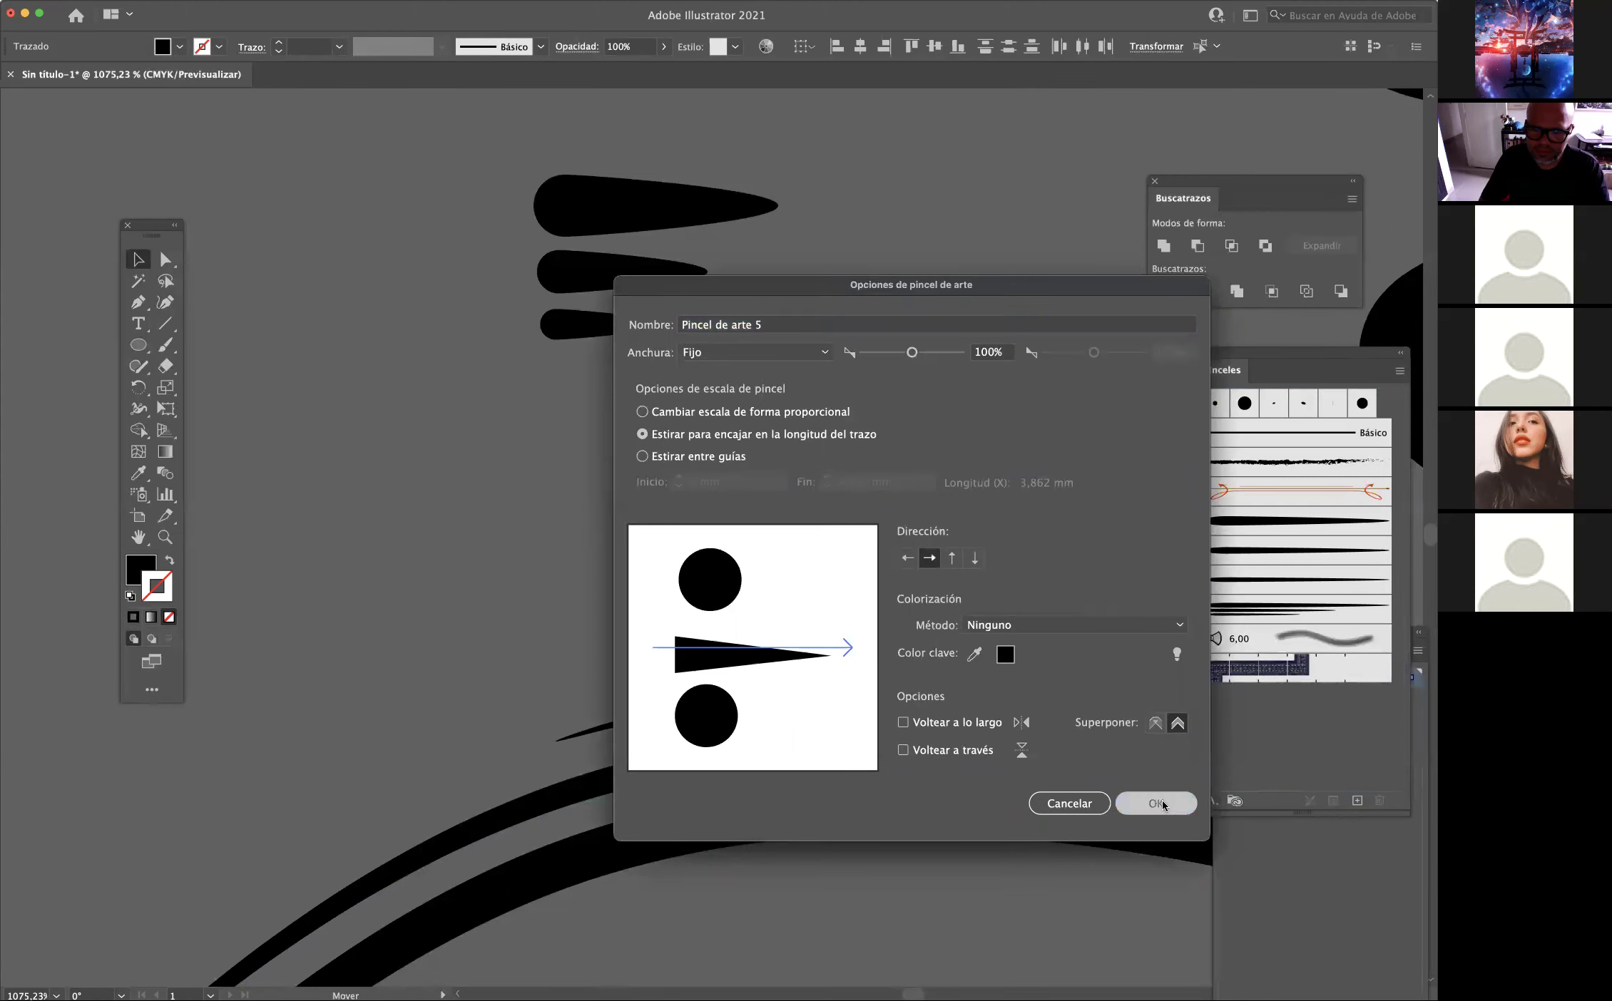
# Paint six curved strokes around the source shapes with the new circle-and-triangle brush.
pyautogui.click(140, 311)
pyautogui.click(164, 347)
pyautogui.scroll(-5, 896, 334)
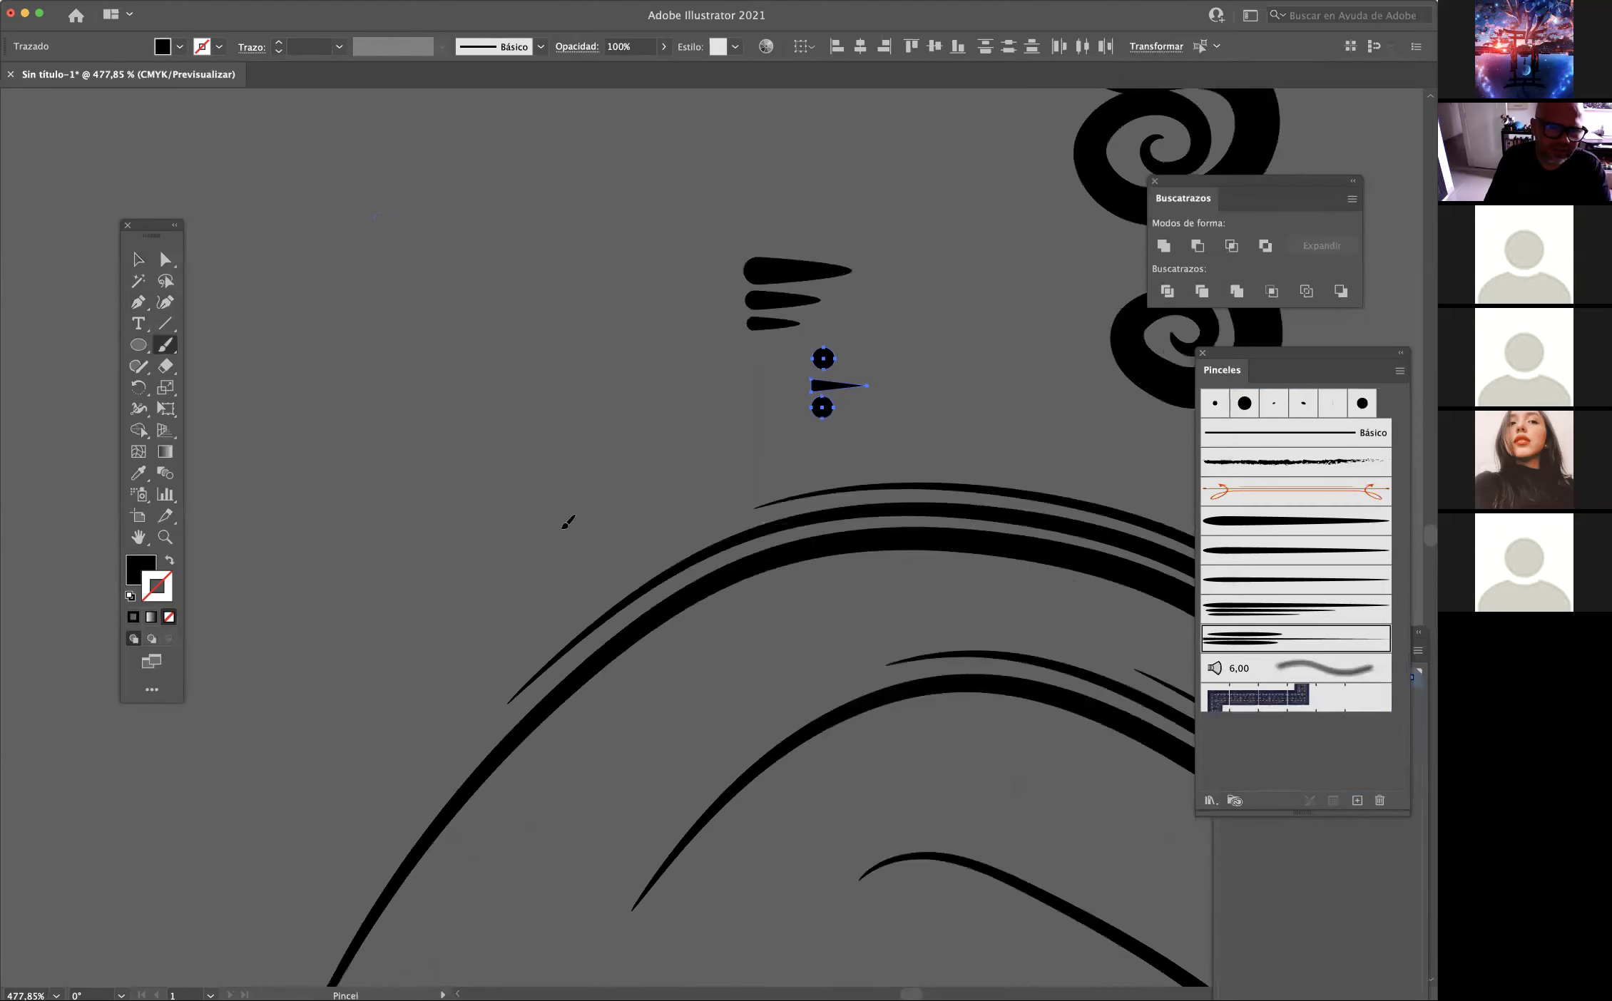
pyautogui.moveTo(563, 527); pyautogui.dragTo(636, 545)
pyautogui.moveTo(620, 370); pyautogui.dragTo(700, 100)
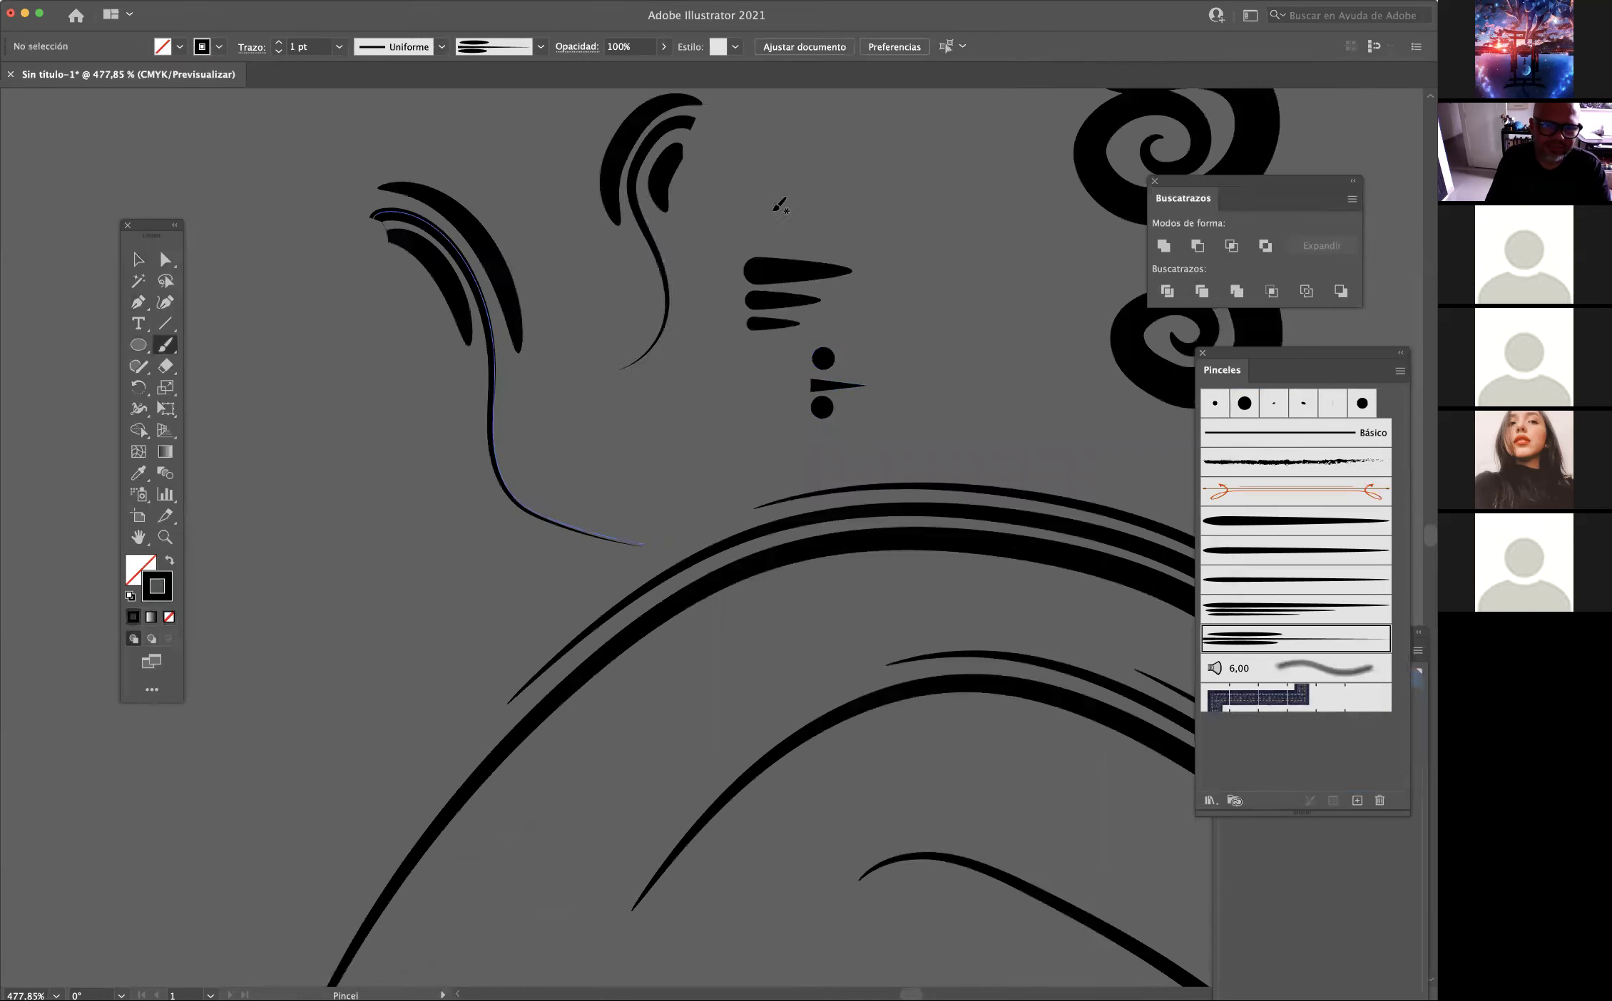
pyautogui.moveTo(758, 205); pyautogui.dragTo(884, 98)
pyautogui.moveTo(964, 365); pyautogui.dragTo(875, 410)
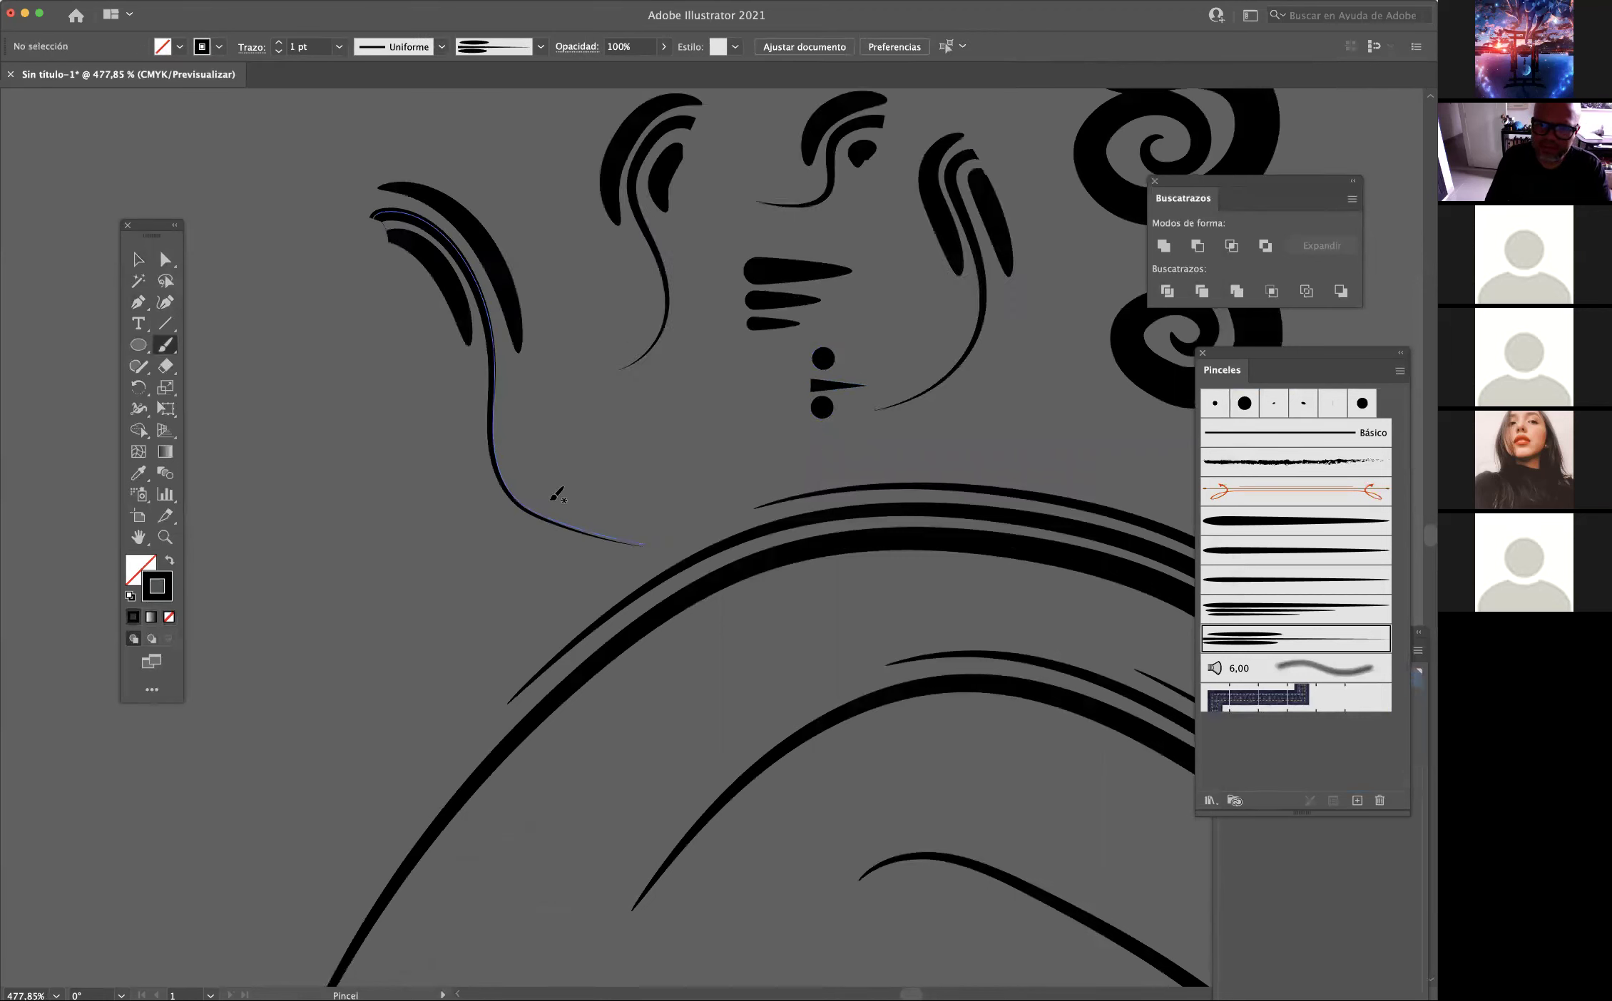
pyautogui.moveTo(172, 828); pyautogui.dragTo(346, 392)
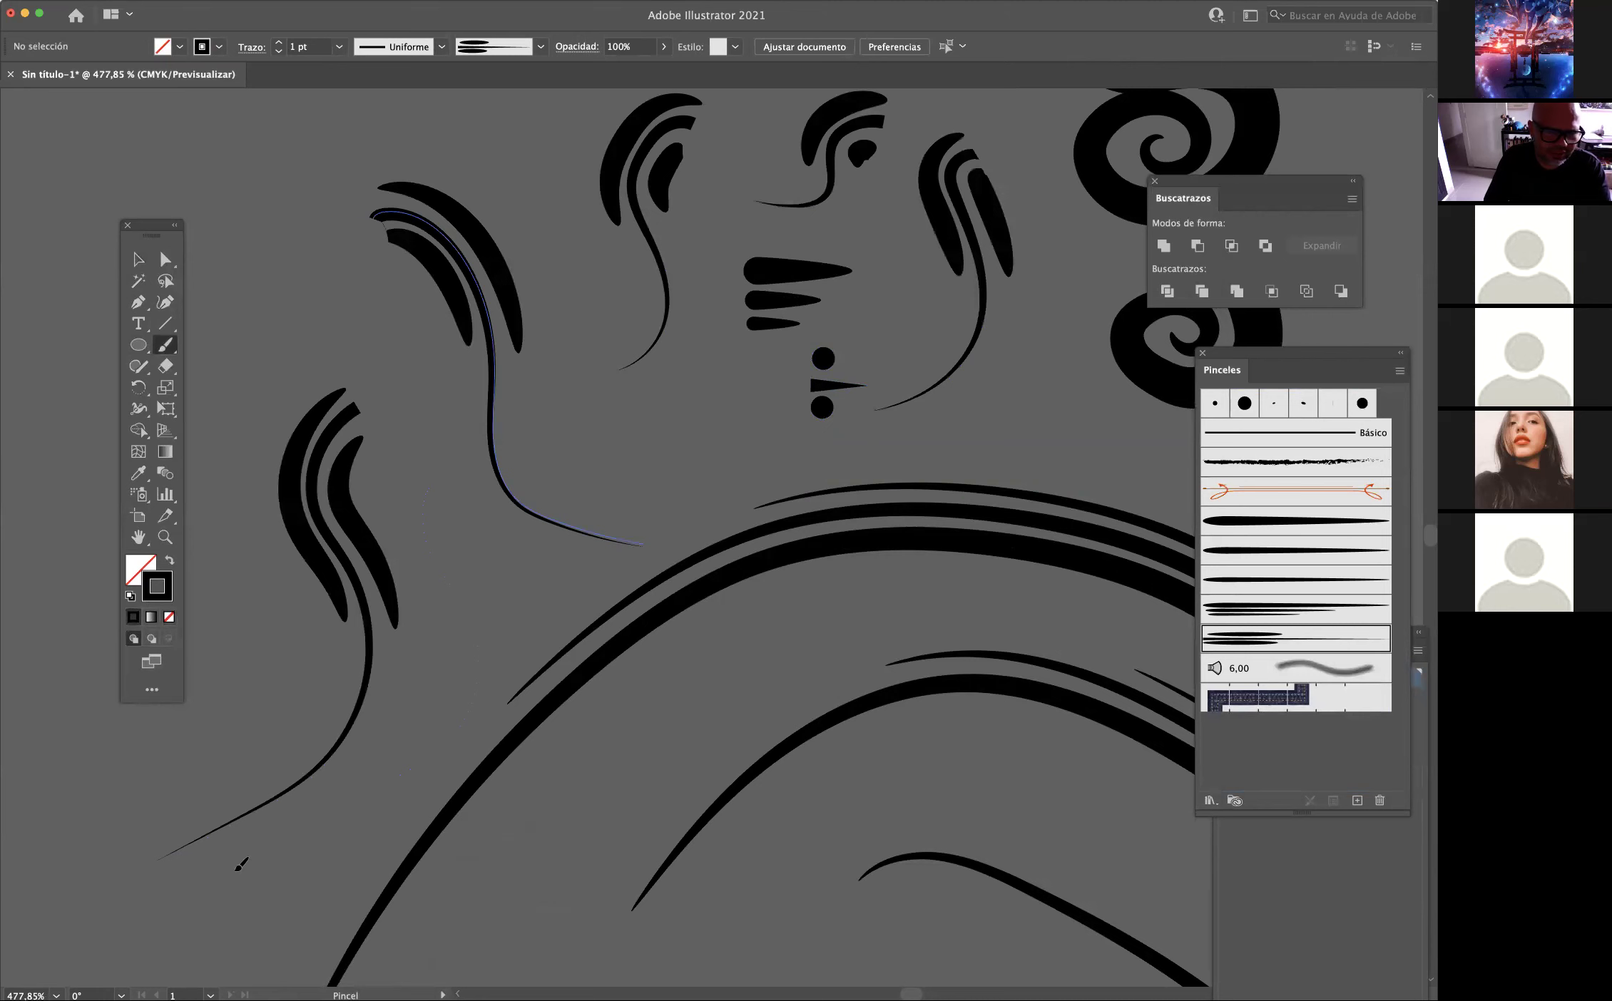
pyautogui.moveTo(241, 865); pyautogui.dragTo(410, 480)
# Select all the painted strokes and source shapes on and beside the artboard and delete them.
pyautogui.keyDown('alt'); pyautogui.keyDown('super'); pyautogui.click(582, 456); pyautogui.keyUp('super'); pyautogui.keyUp('alt')
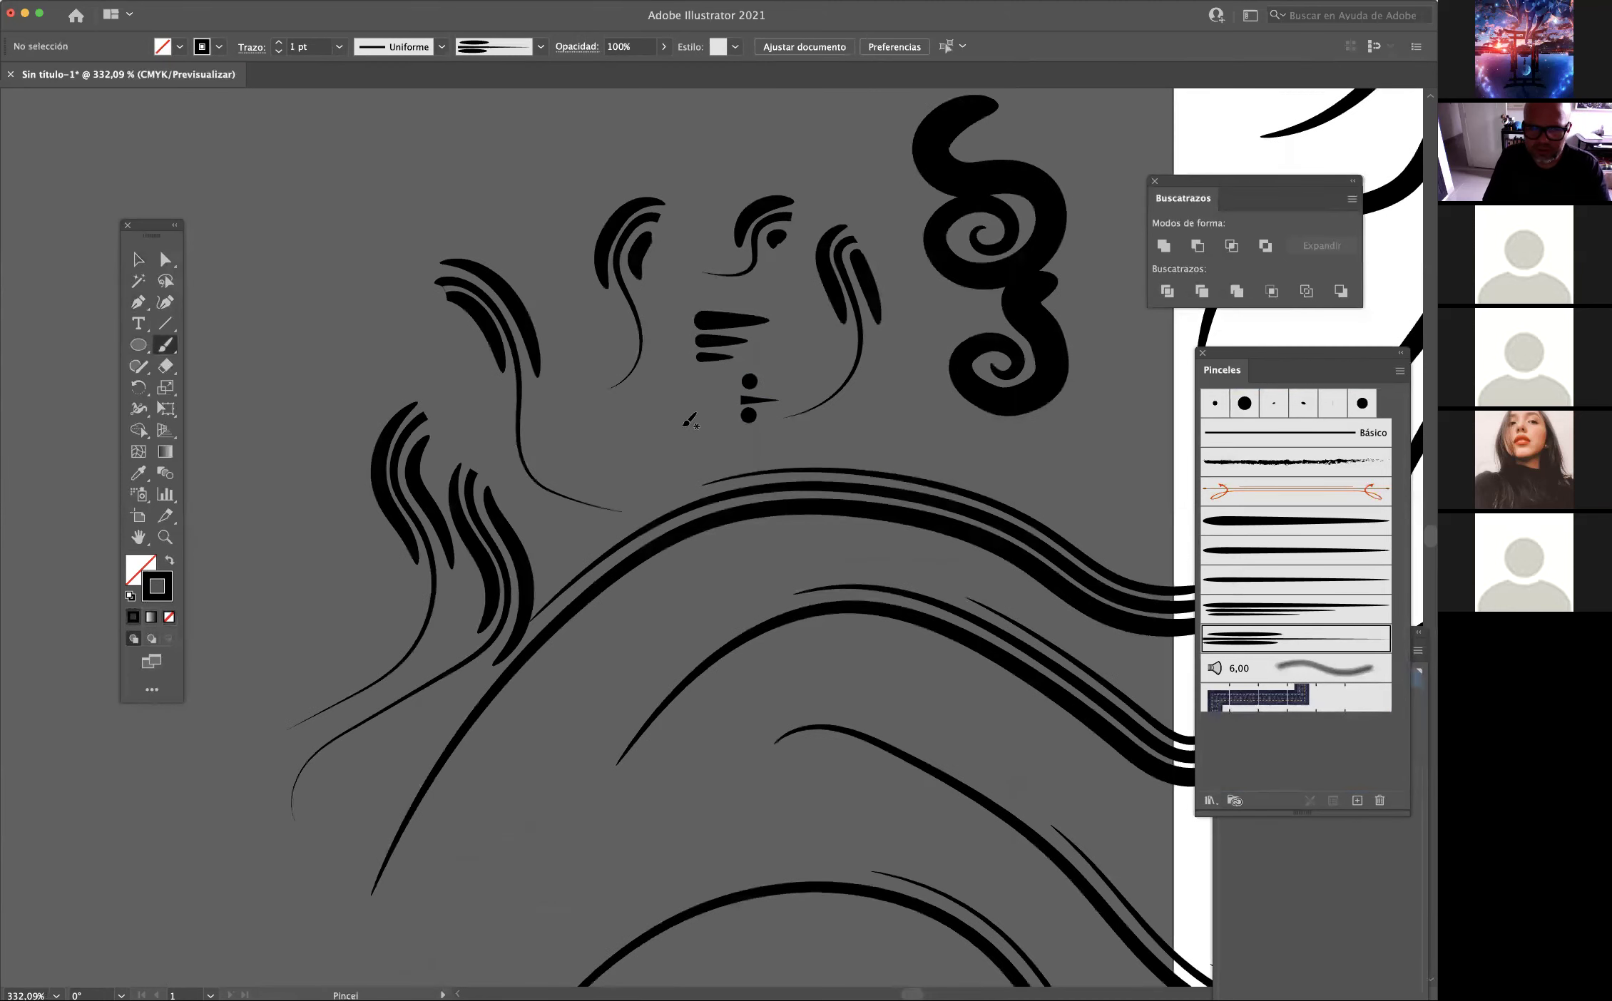
pyautogui.click(138, 259)
pyautogui.scroll(-6, 659, 389)
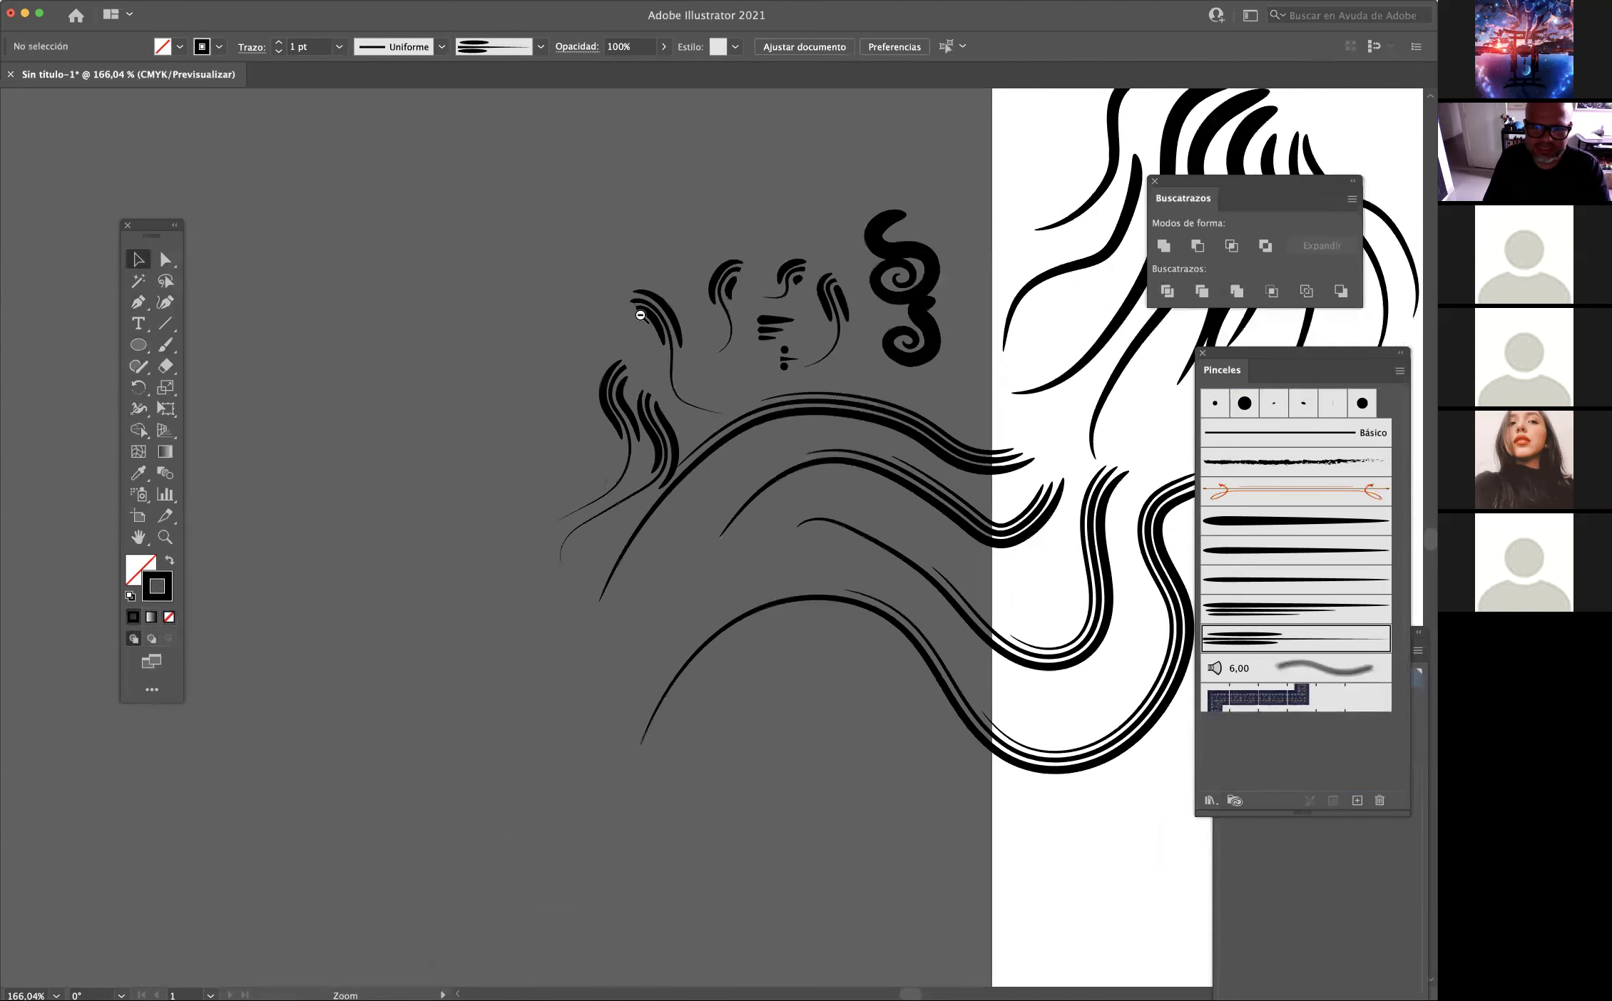
pyautogui.hscroll(3, 659, 390)
pyautogui.scroll(2, 660, 390)
pyautogui.moveTo(403, 187); pyautogui.dragTo(1103, 766)
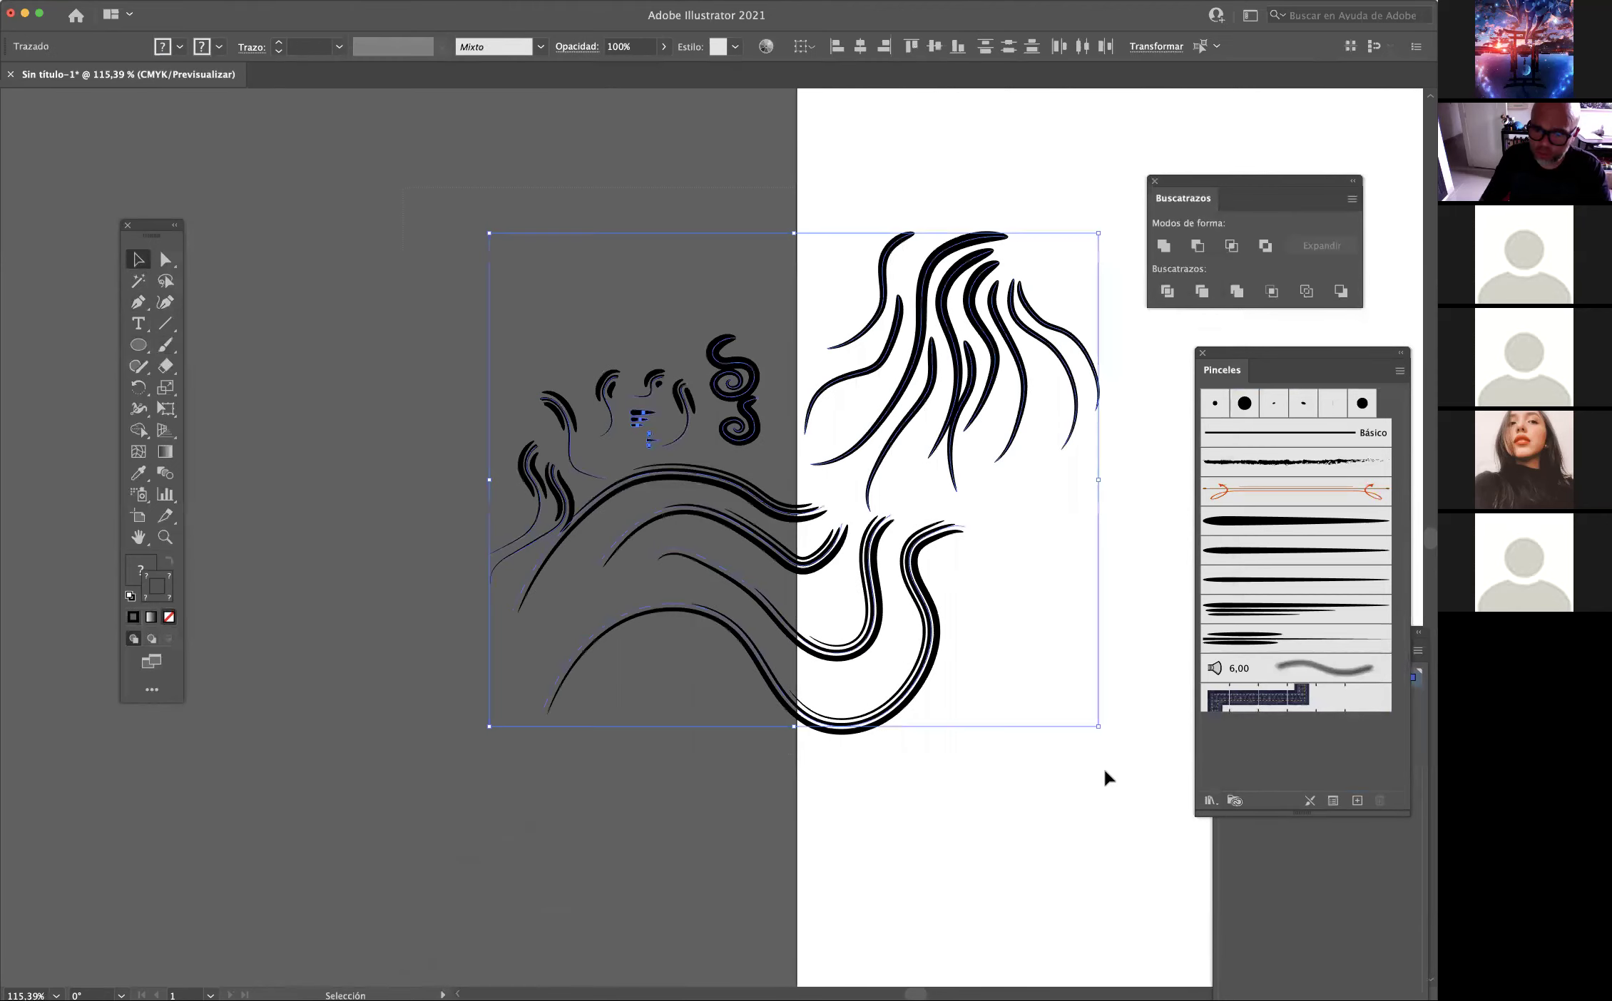
pyautogui.press('Delete')
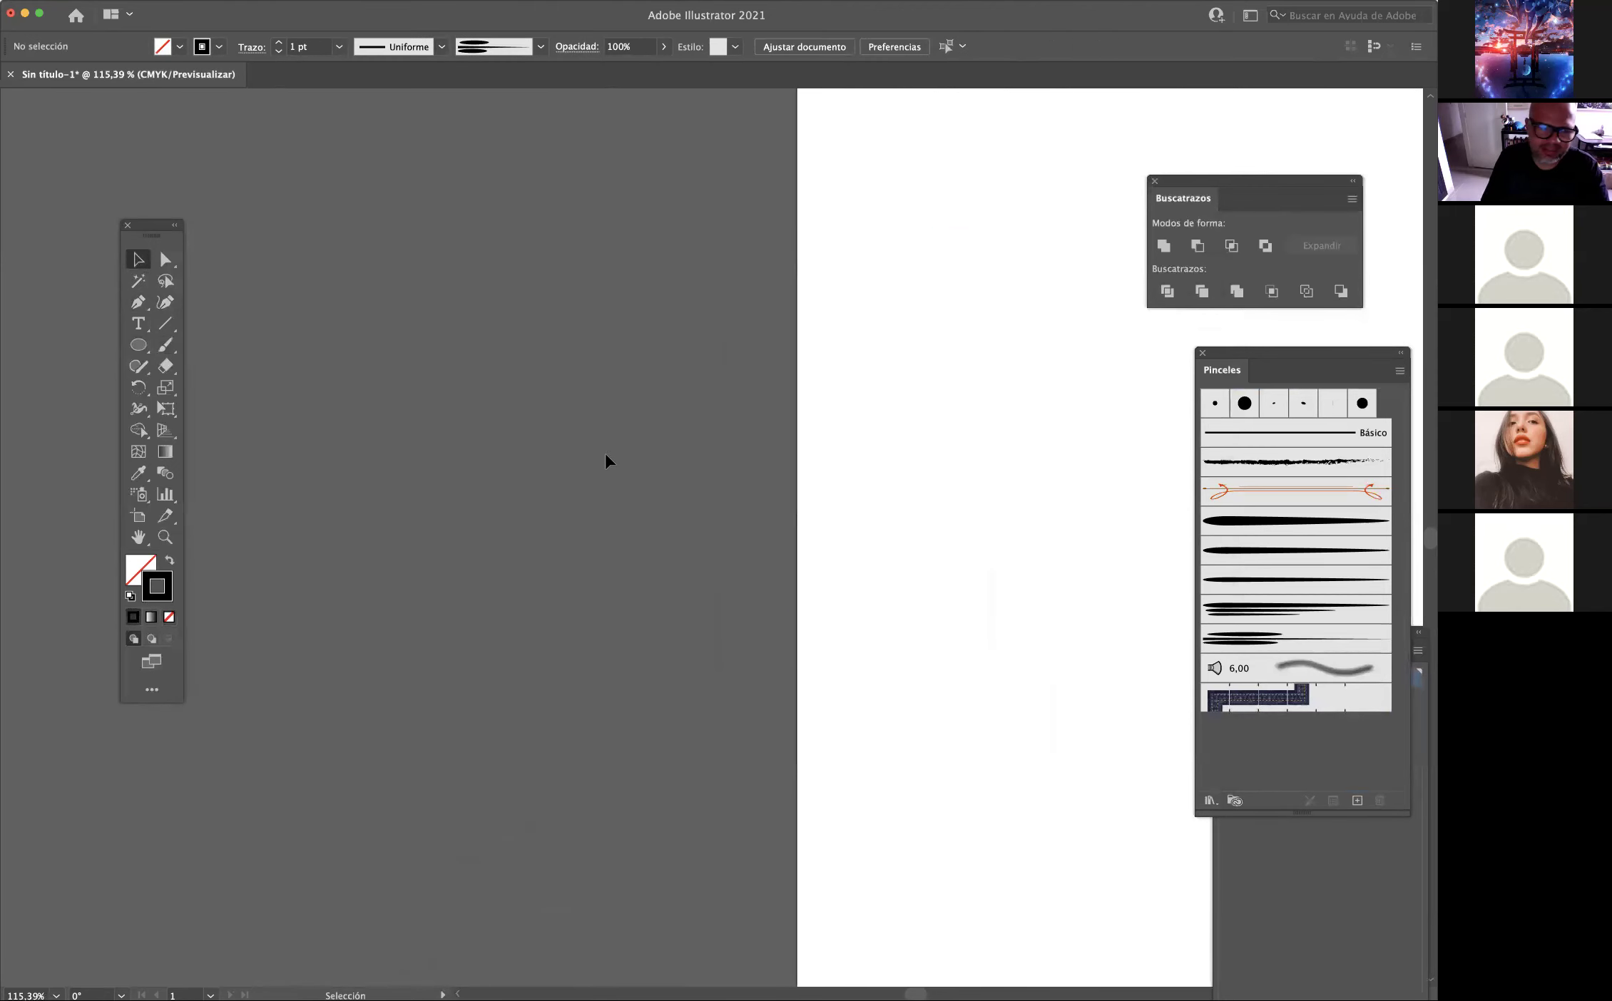
# Draw a five-pointed star on the empty canvas beside the artboard and give it a black fill without stroke.
pyautogui.press('super+space')
pyautogui.moveTo(747, 397); pyautogui.dragTo(1105, 311)
pyautogui.click(141, 349)
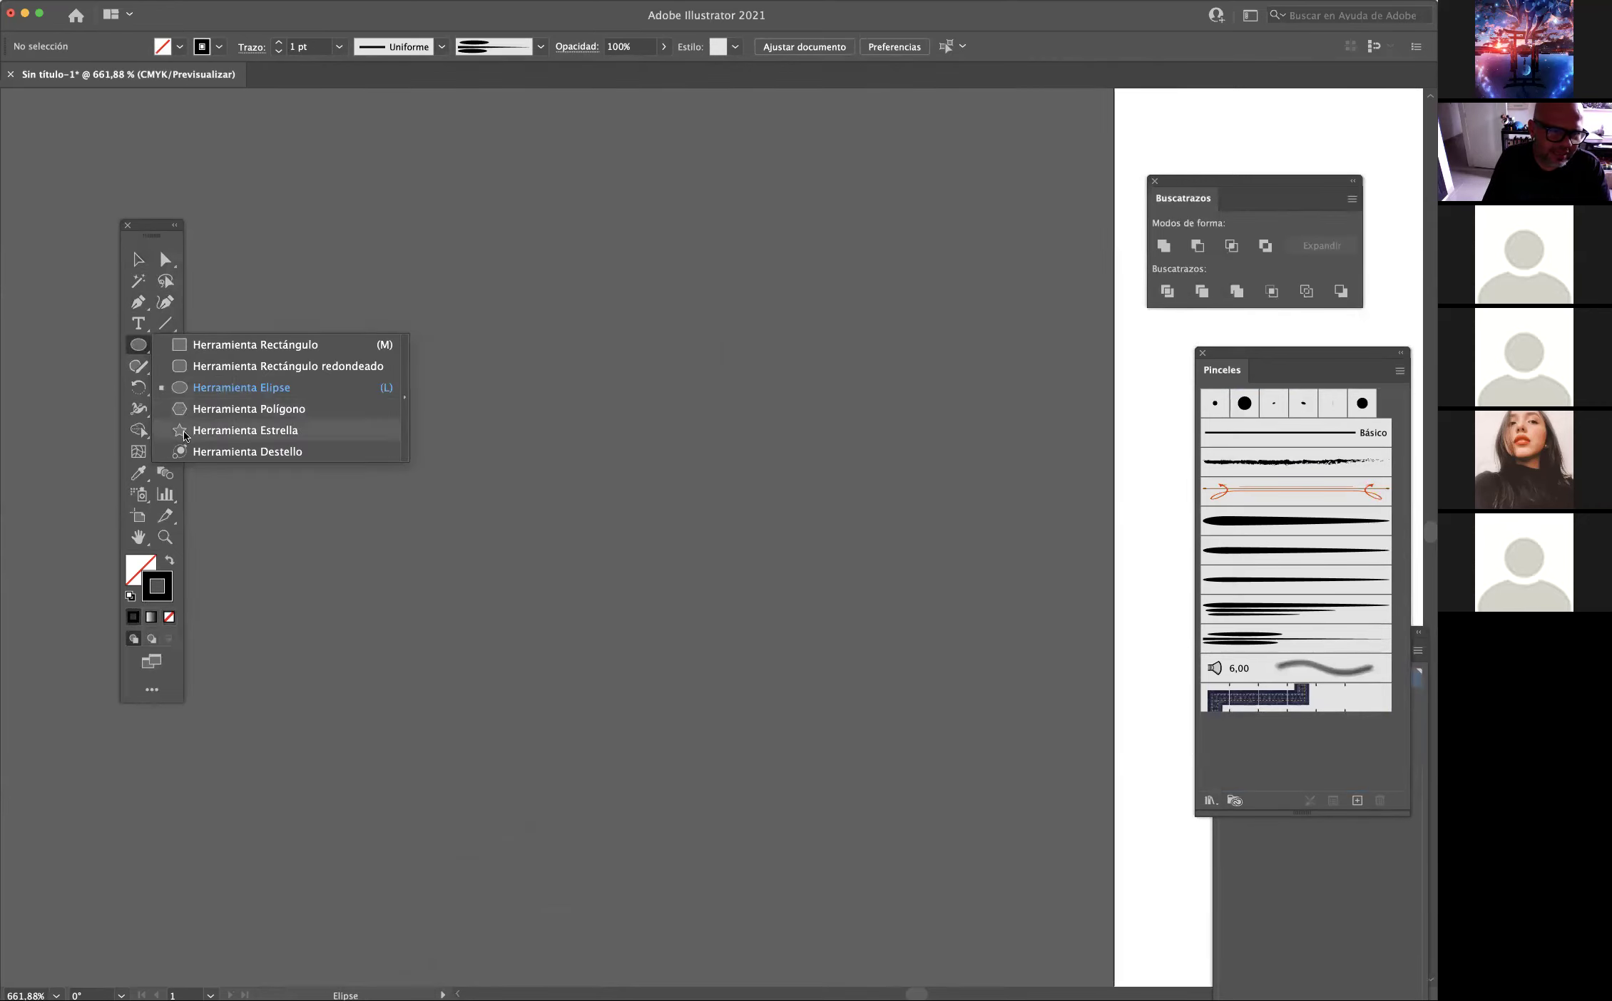
pyautogui.click(186, 431)
pyautogui.moveTo(616, 358); pyautogui.dragTo(677, 385)
pyautogui.click(170, 562)
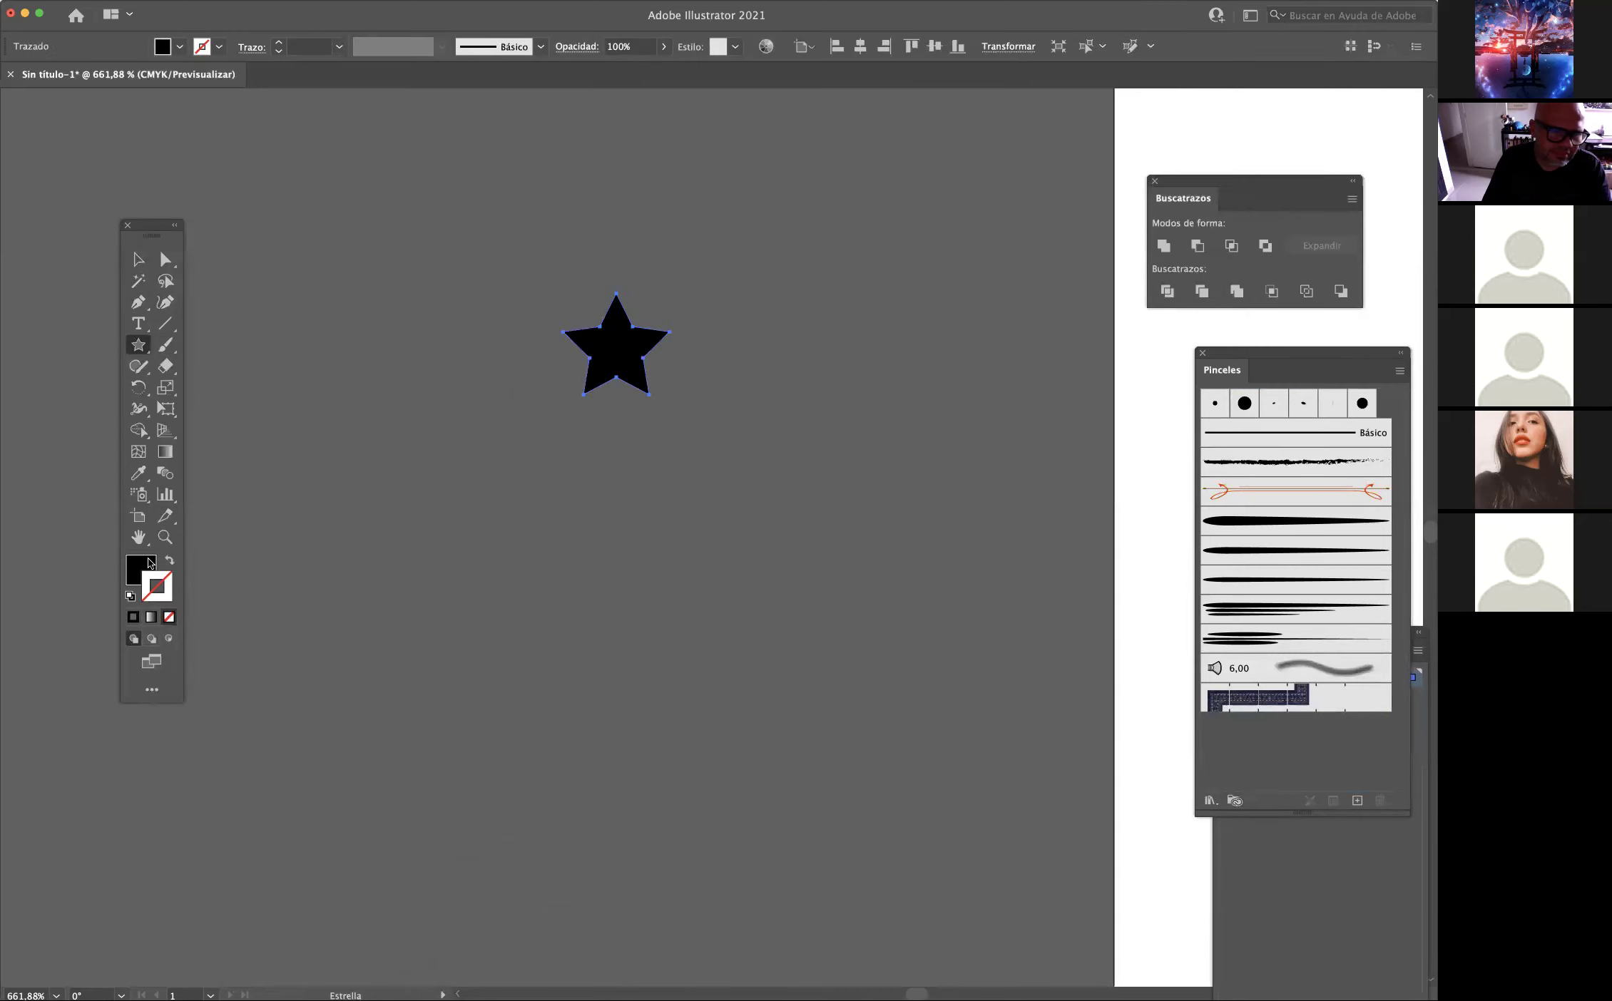
pyautogui.click(170, 562)
pyautogui.click(170, 562)
pyautogui.click(166, 260)
pyautogui.click(428, 300)
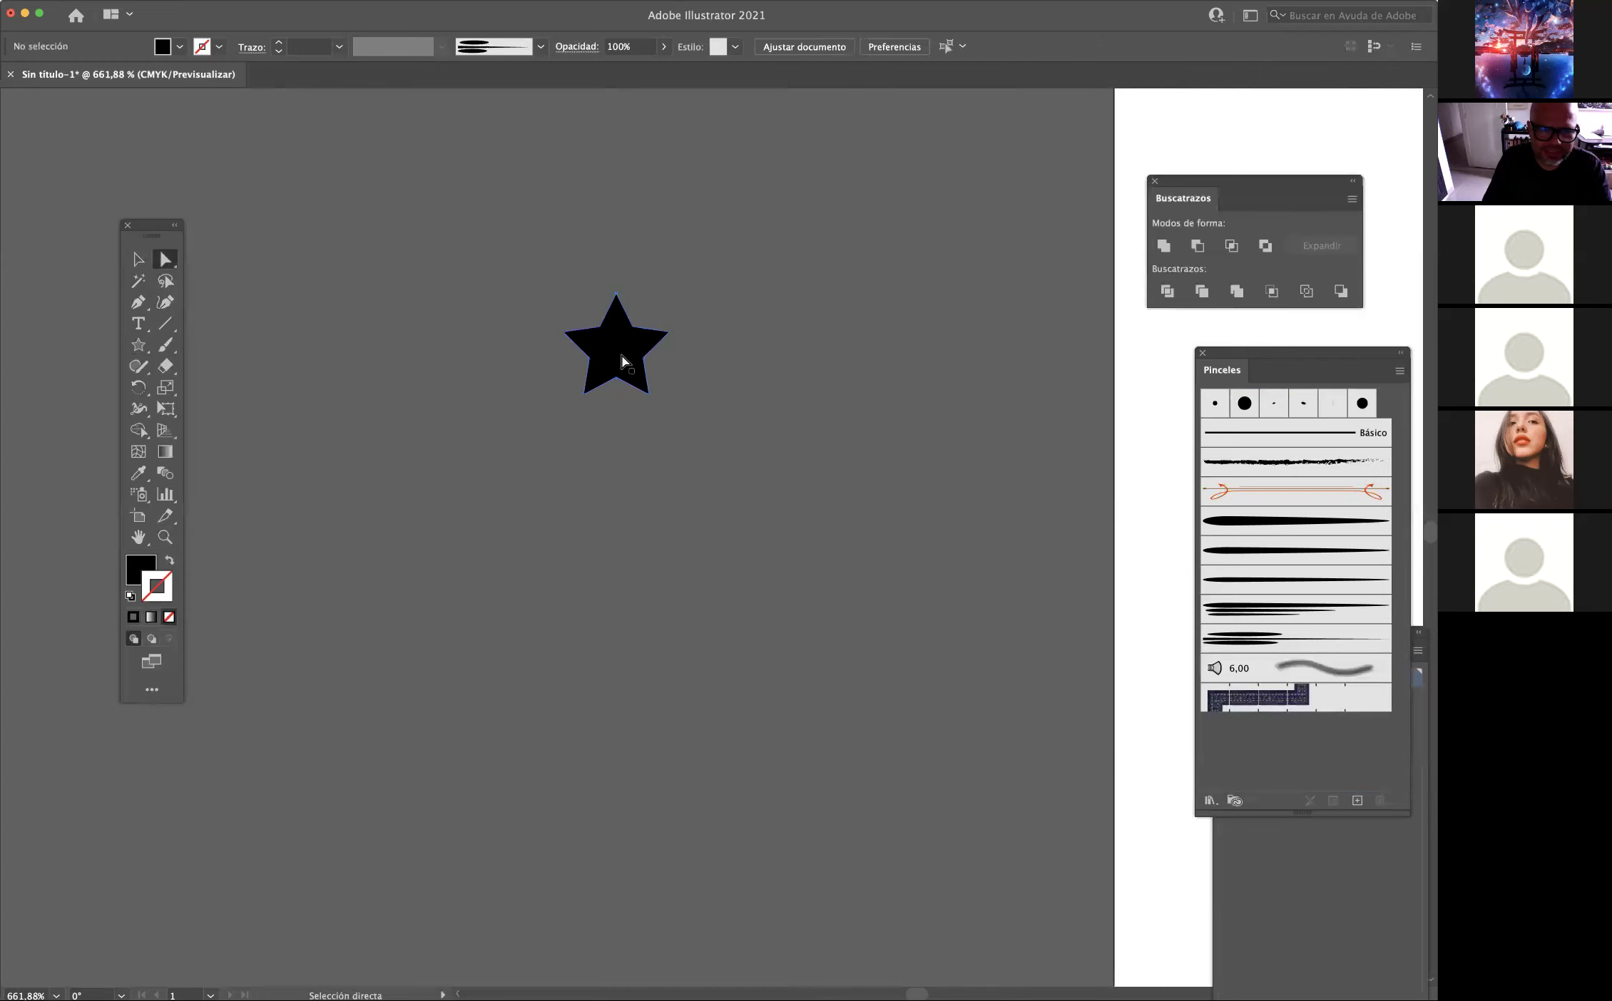
# Save the black star as a scatter brush with random size (Al azar) from 82% to 100% and fixed spacing of 391%.
pyautogui.click(621, 359)
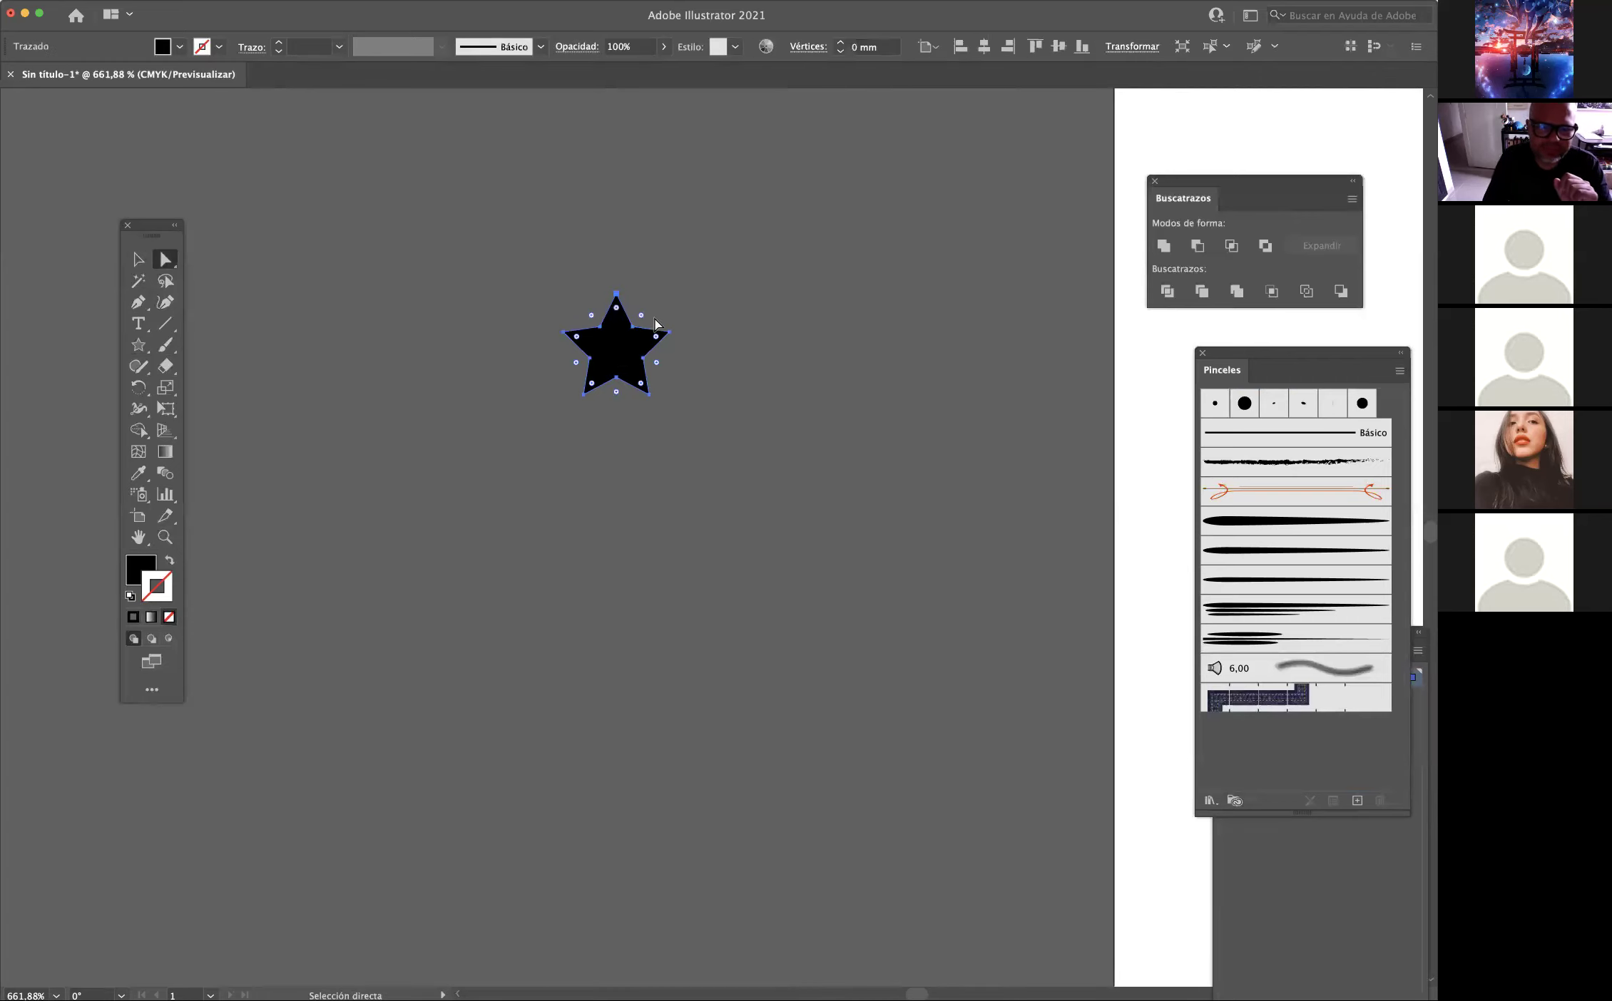
pyautogui.moveTo(622, 351); pyautogui.dragTo(1288, 758)
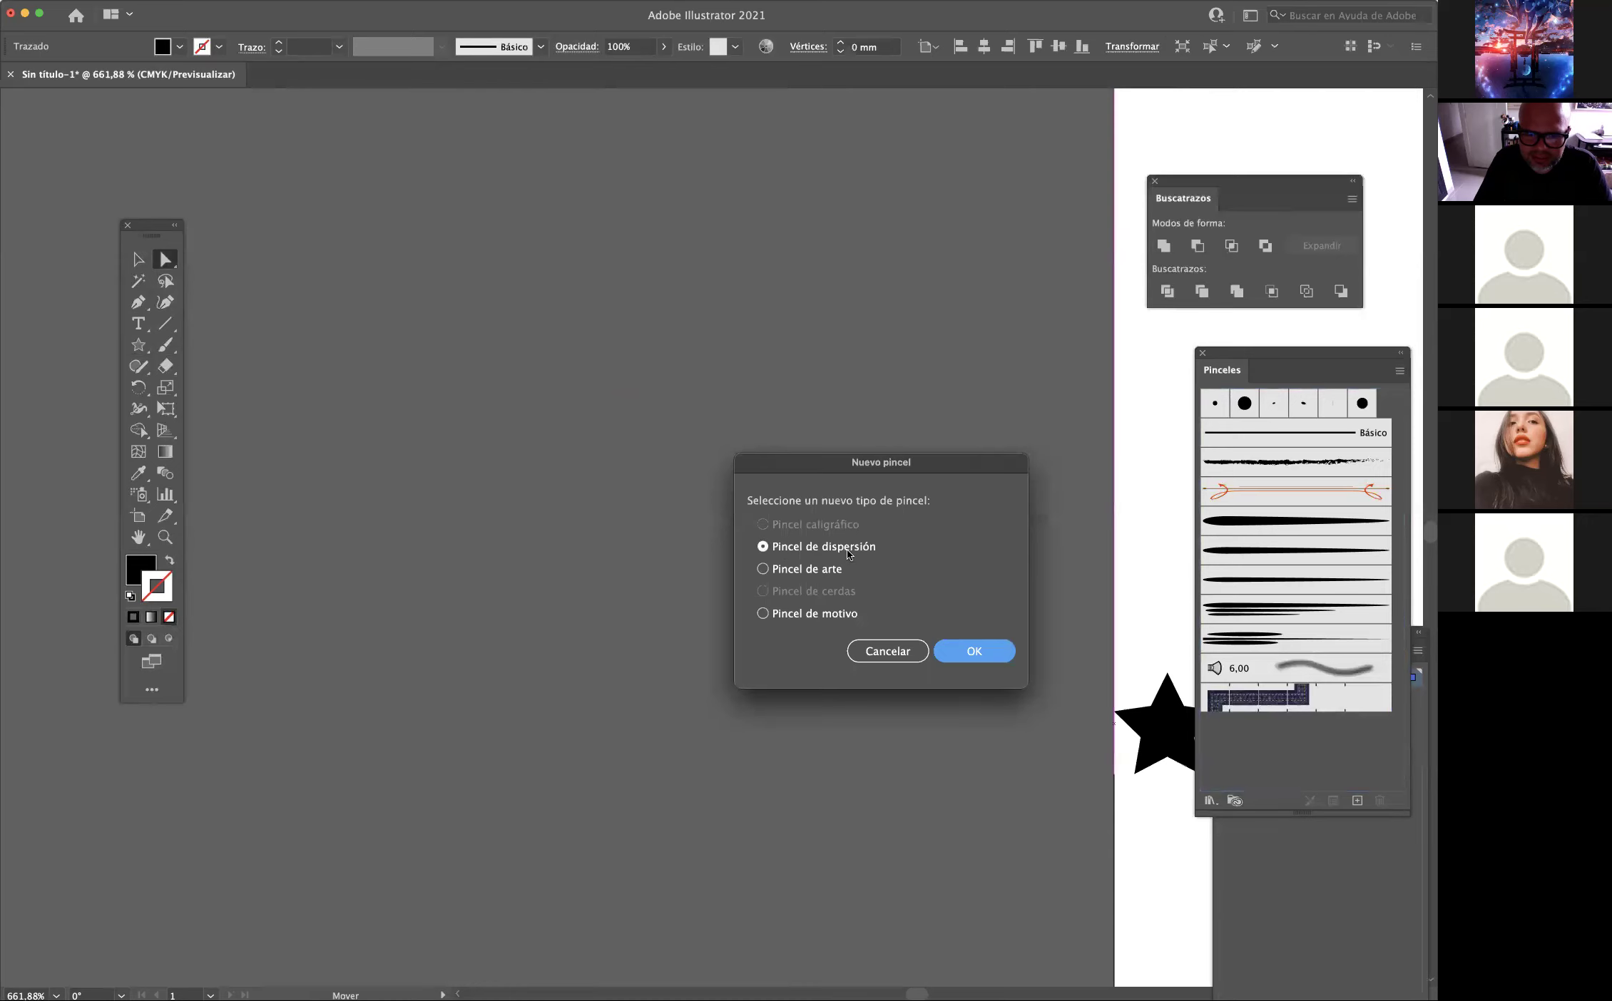
pyautogui.click(970, 652)
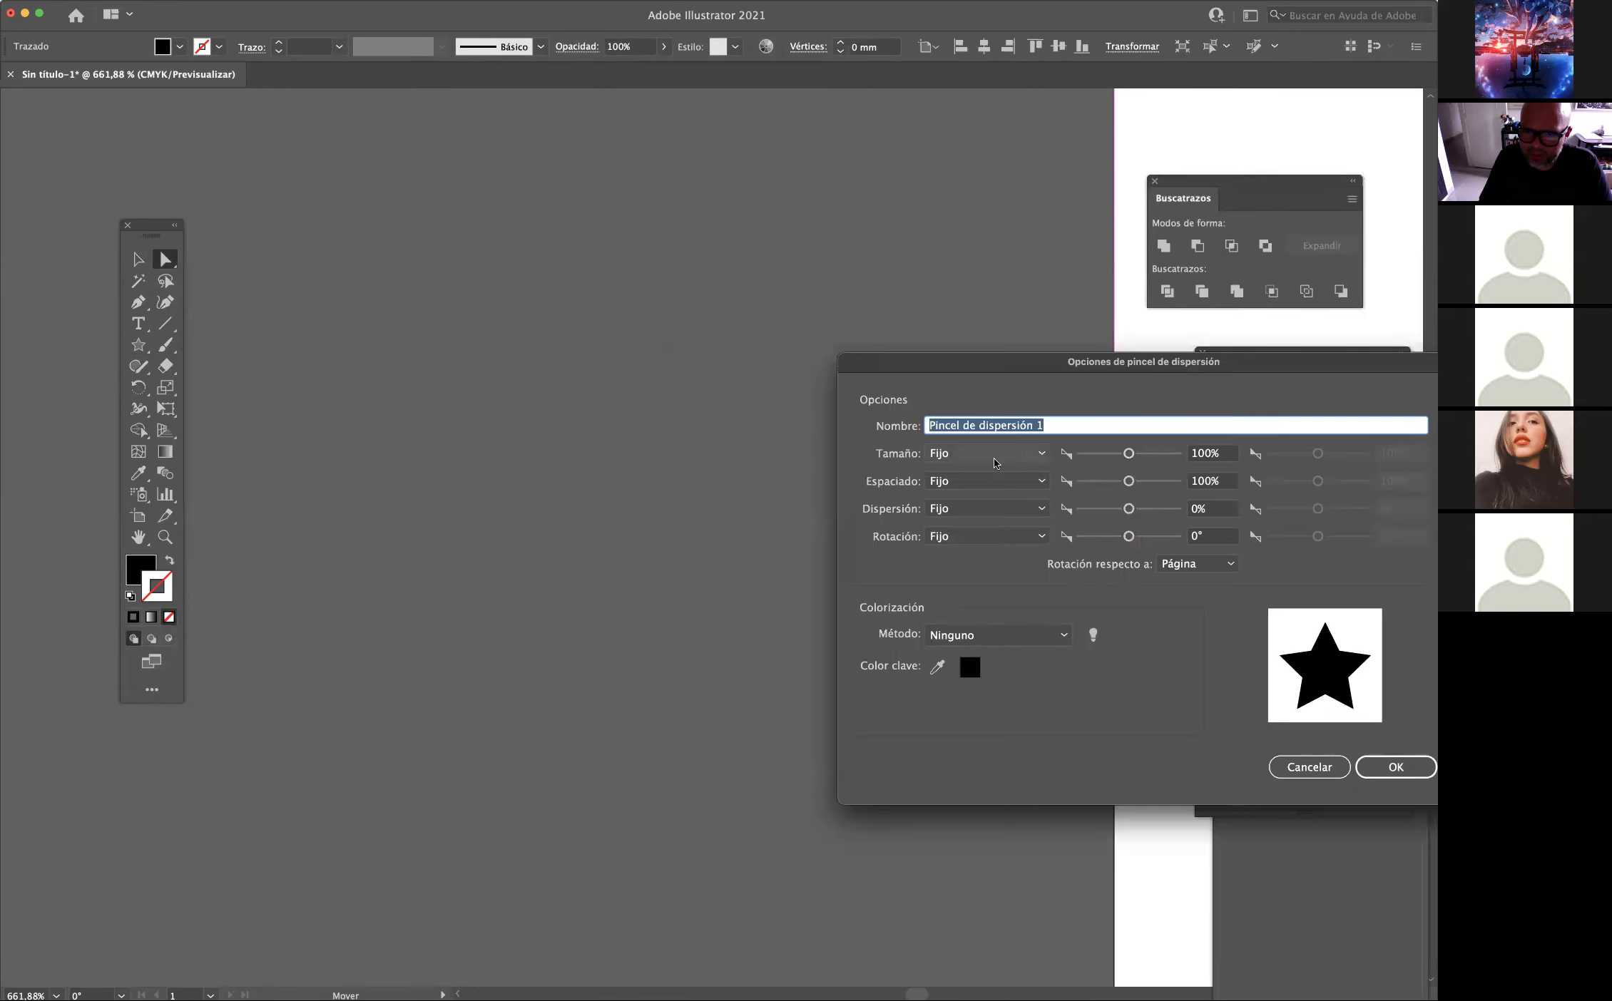
pyautogui.click(1044, 455)
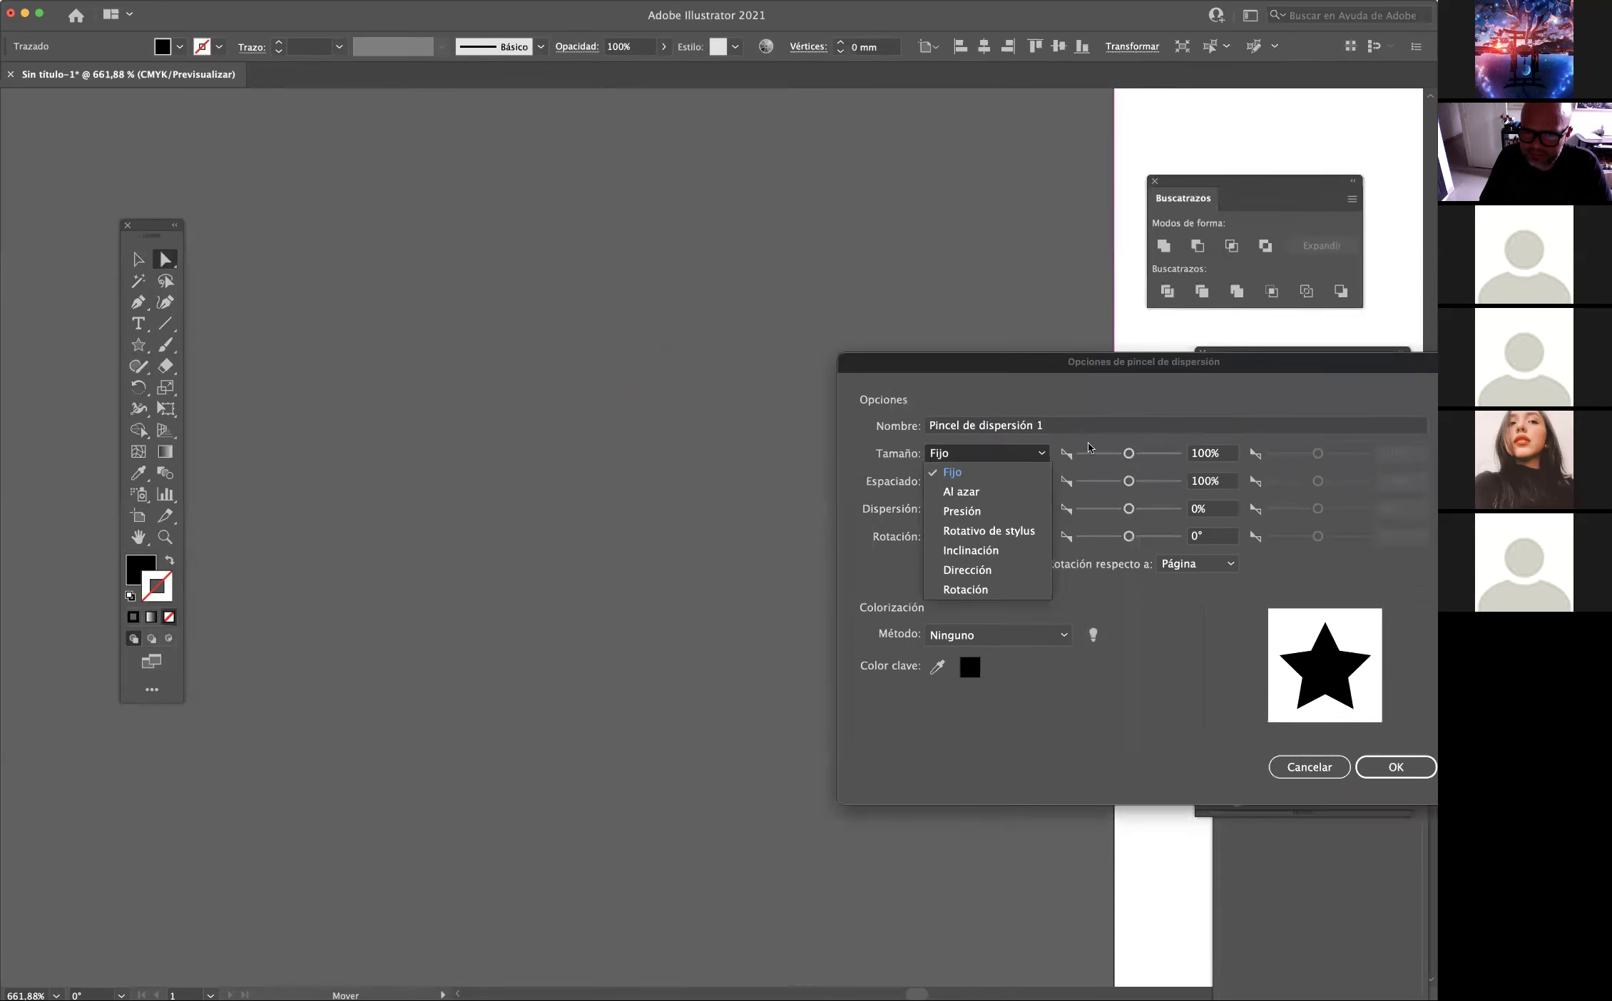
pyautogui.click(976, 494)
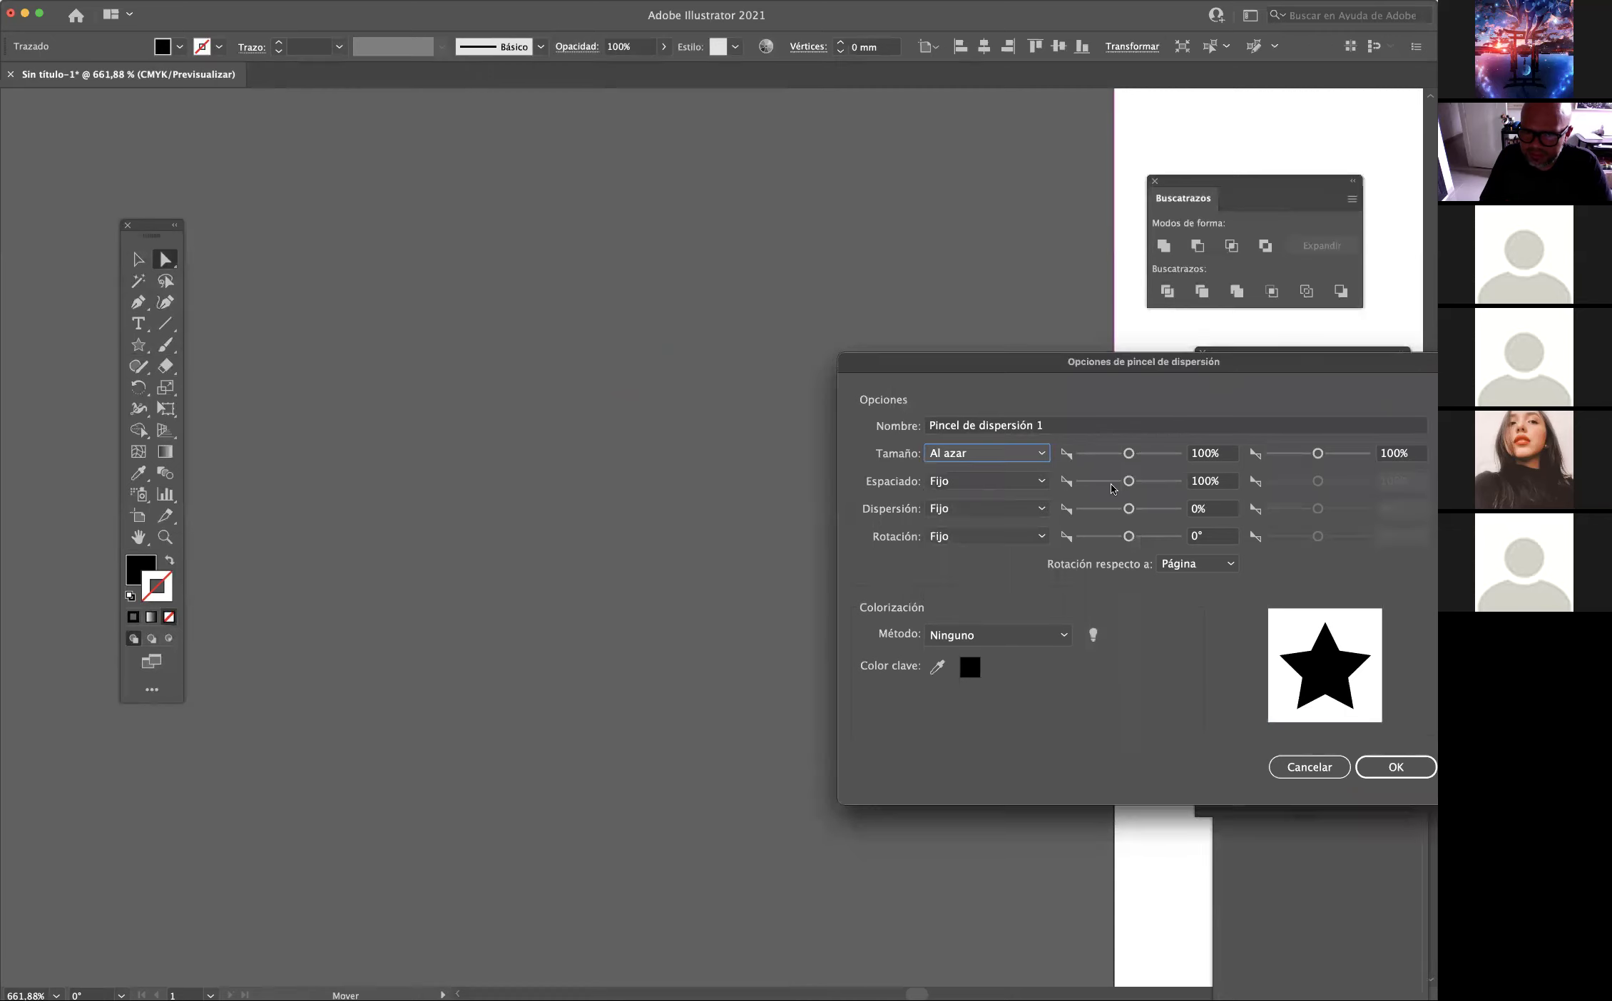
pyautogui.moveTo(1125, 457); pyautogui.dragTo(1144, 485)
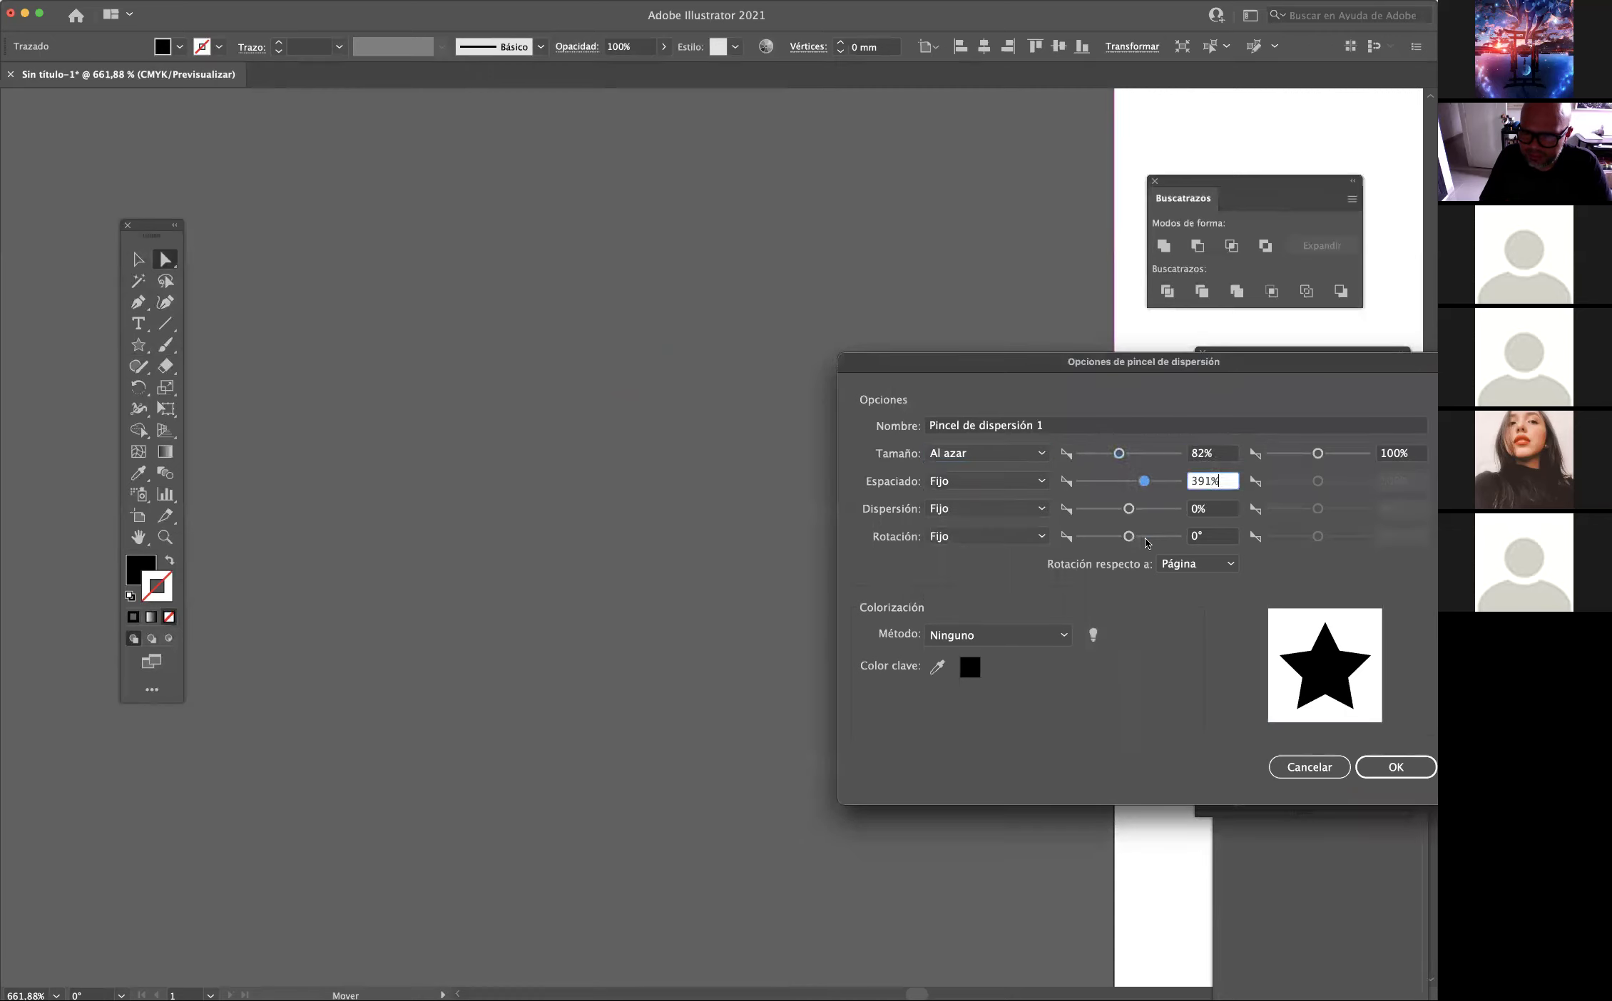
pyautogui.click(1362, 765)
# Paint curved strokes all around the source star with the new star scatter brush, extending onto the artboard.
pyautogui.click(165, 344)
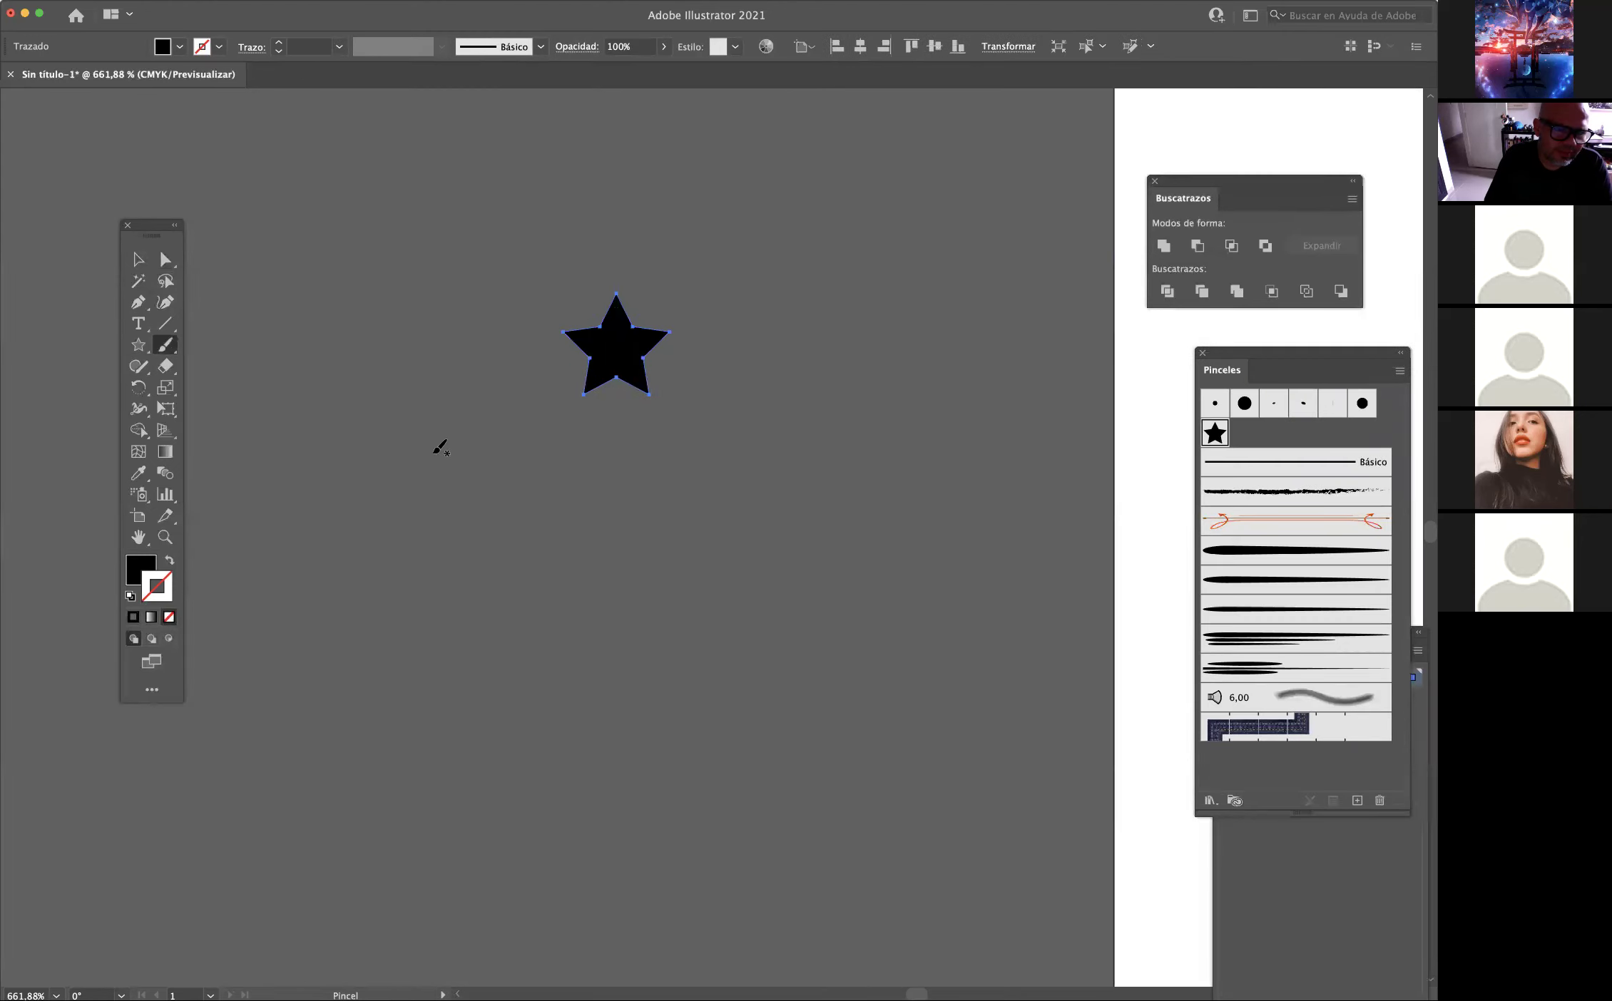
pyautogui.moveTo(839, 565); pyautogui.dragTo(482, 744)
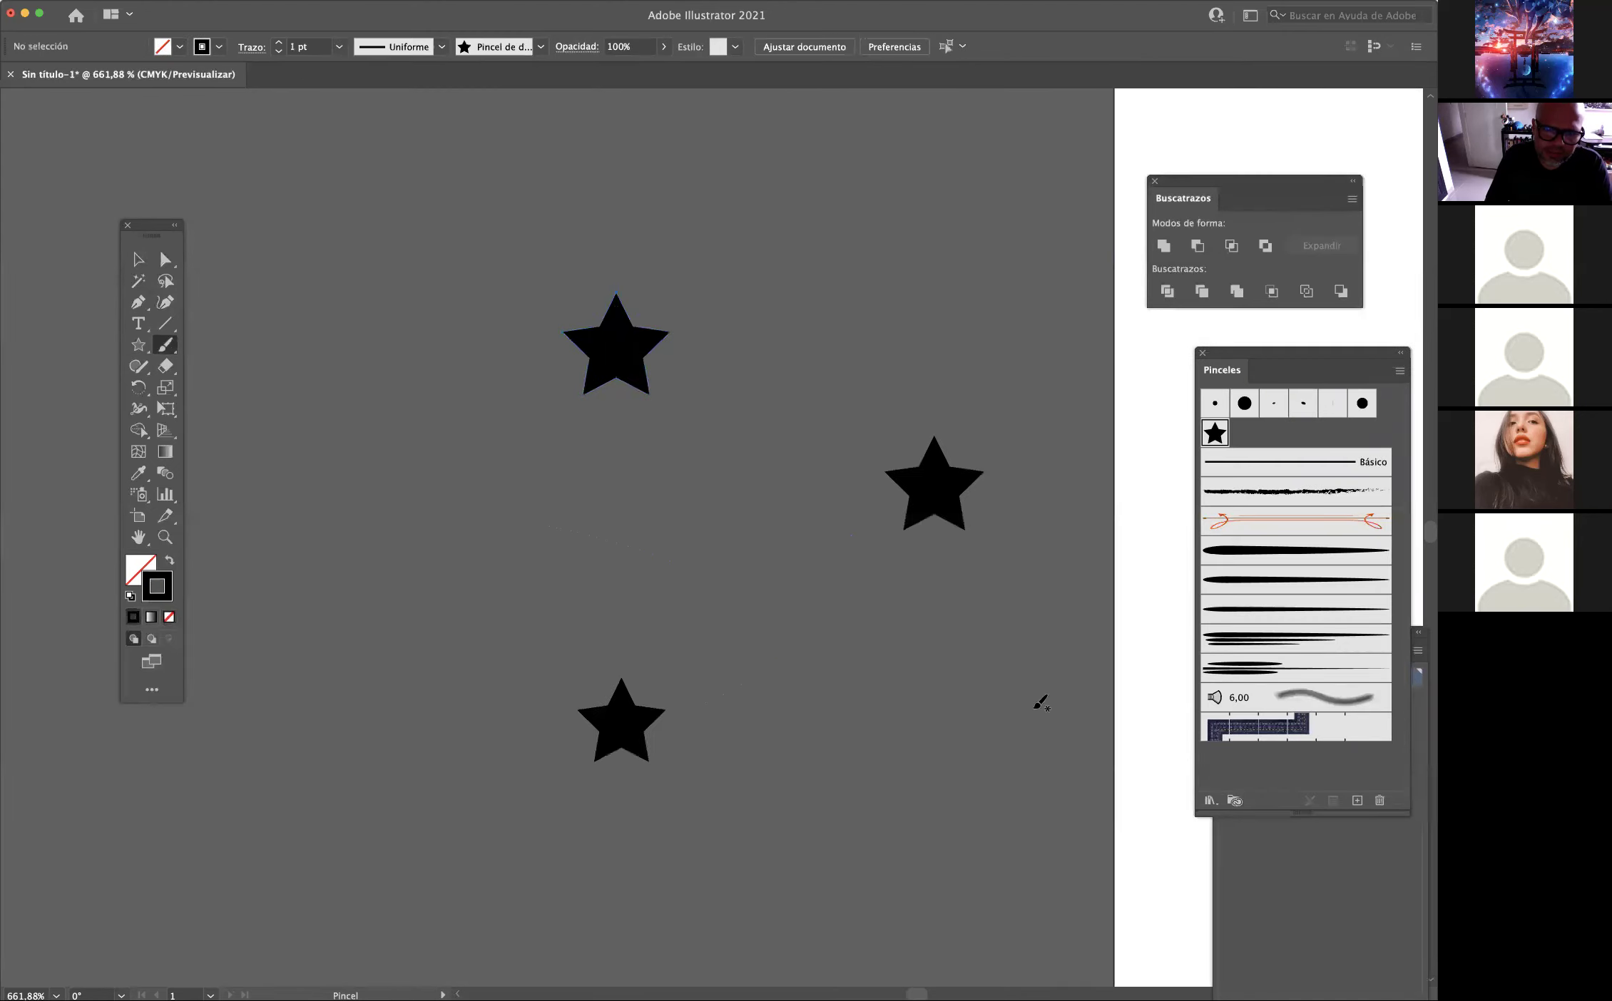
pyautogui.moveTo(862, 453); pyautogui.dragTo(552, 621)
pyautogui.moveTo(369, 361); pyautogui.dragTo(210, 681)
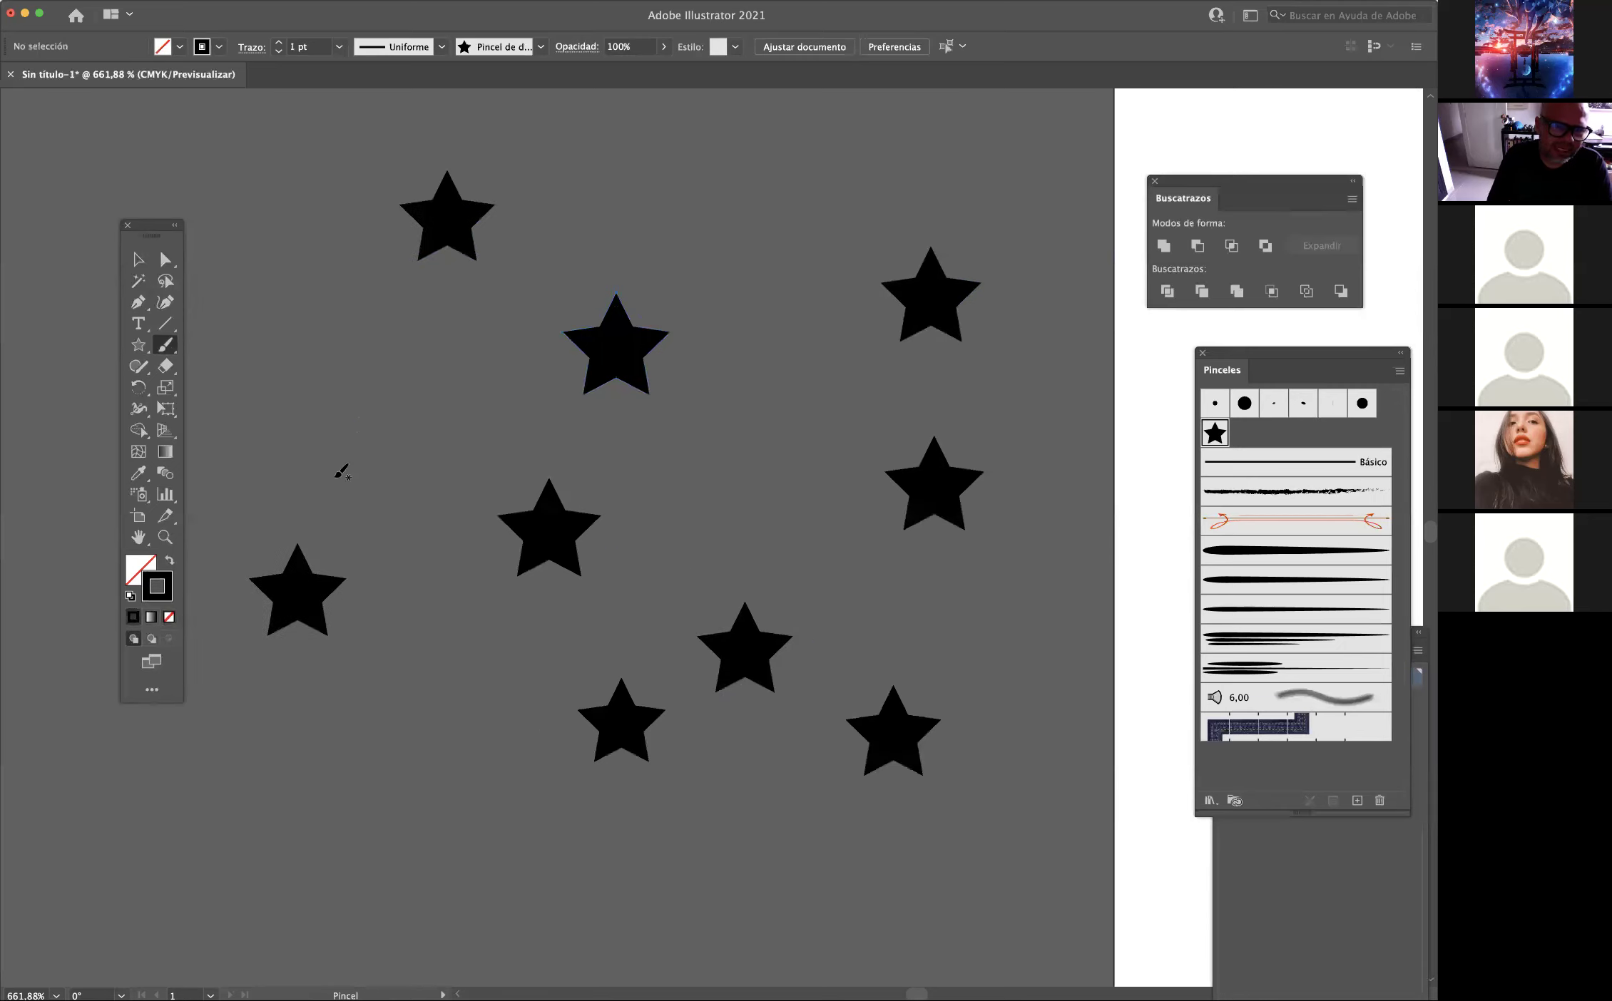
pyautogui.moveTo(672, 472); pyautogui.dragTo(883, 387)
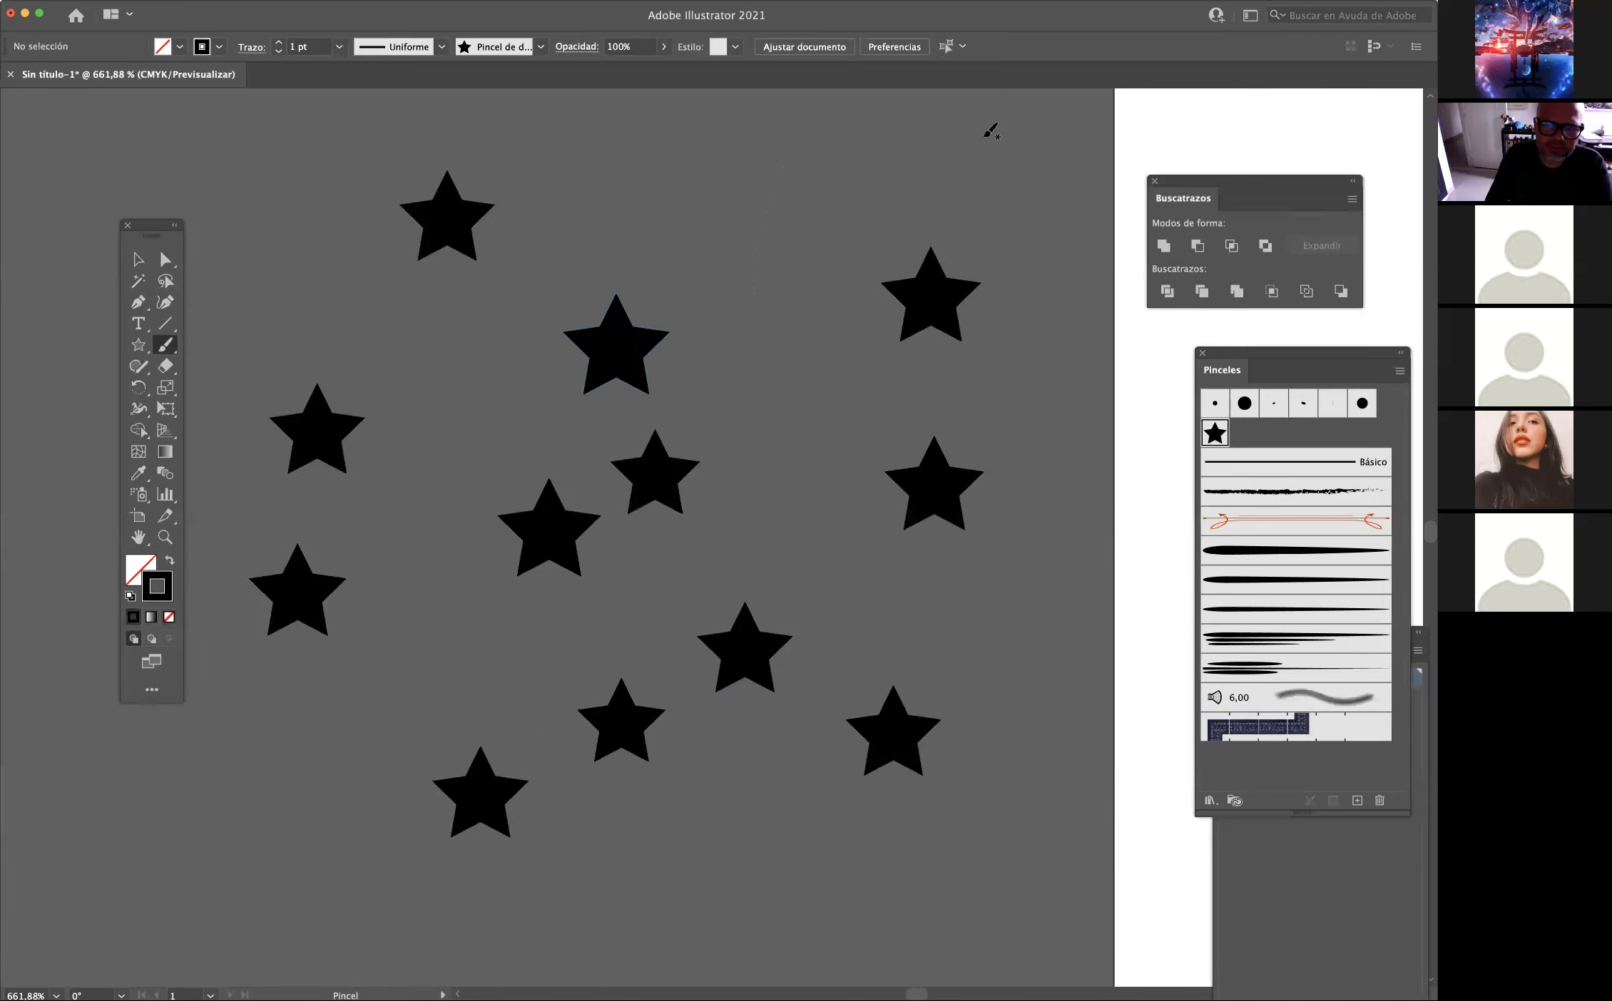
pyautogui.moveTo(856, 600); pyautogui.dragTo(966, 671)
pyautogui.moveTo(634, 918); pyautogui.dragTo(631, 910)
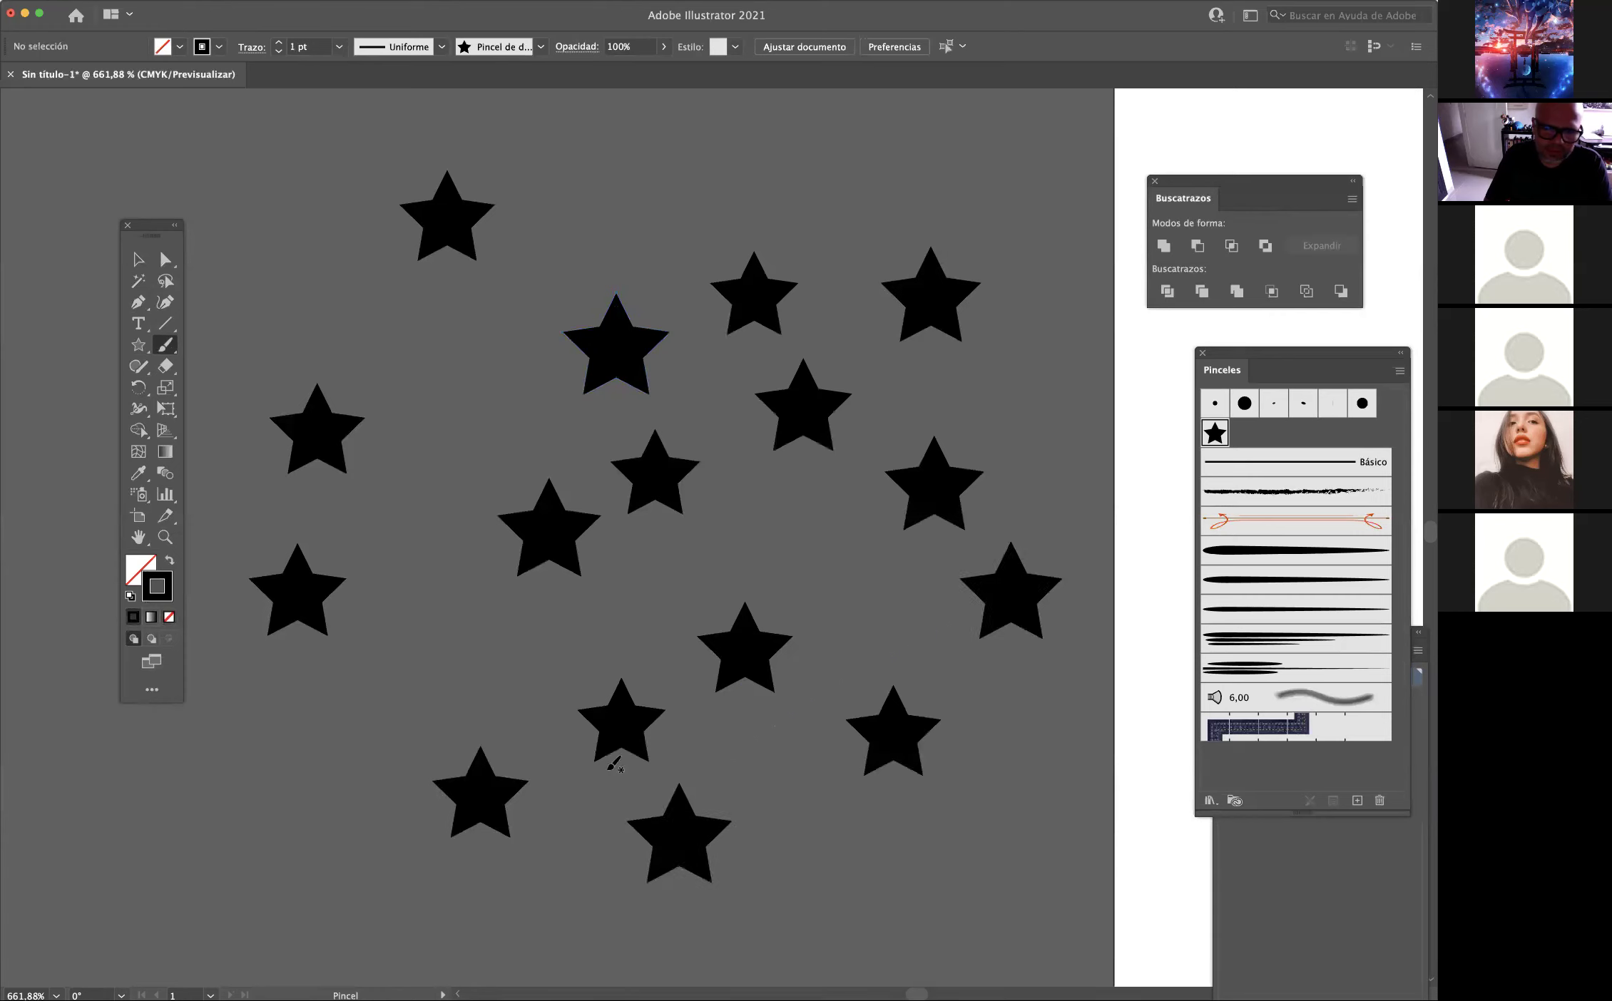
pyautogui.scroll(-3, 514, 407)
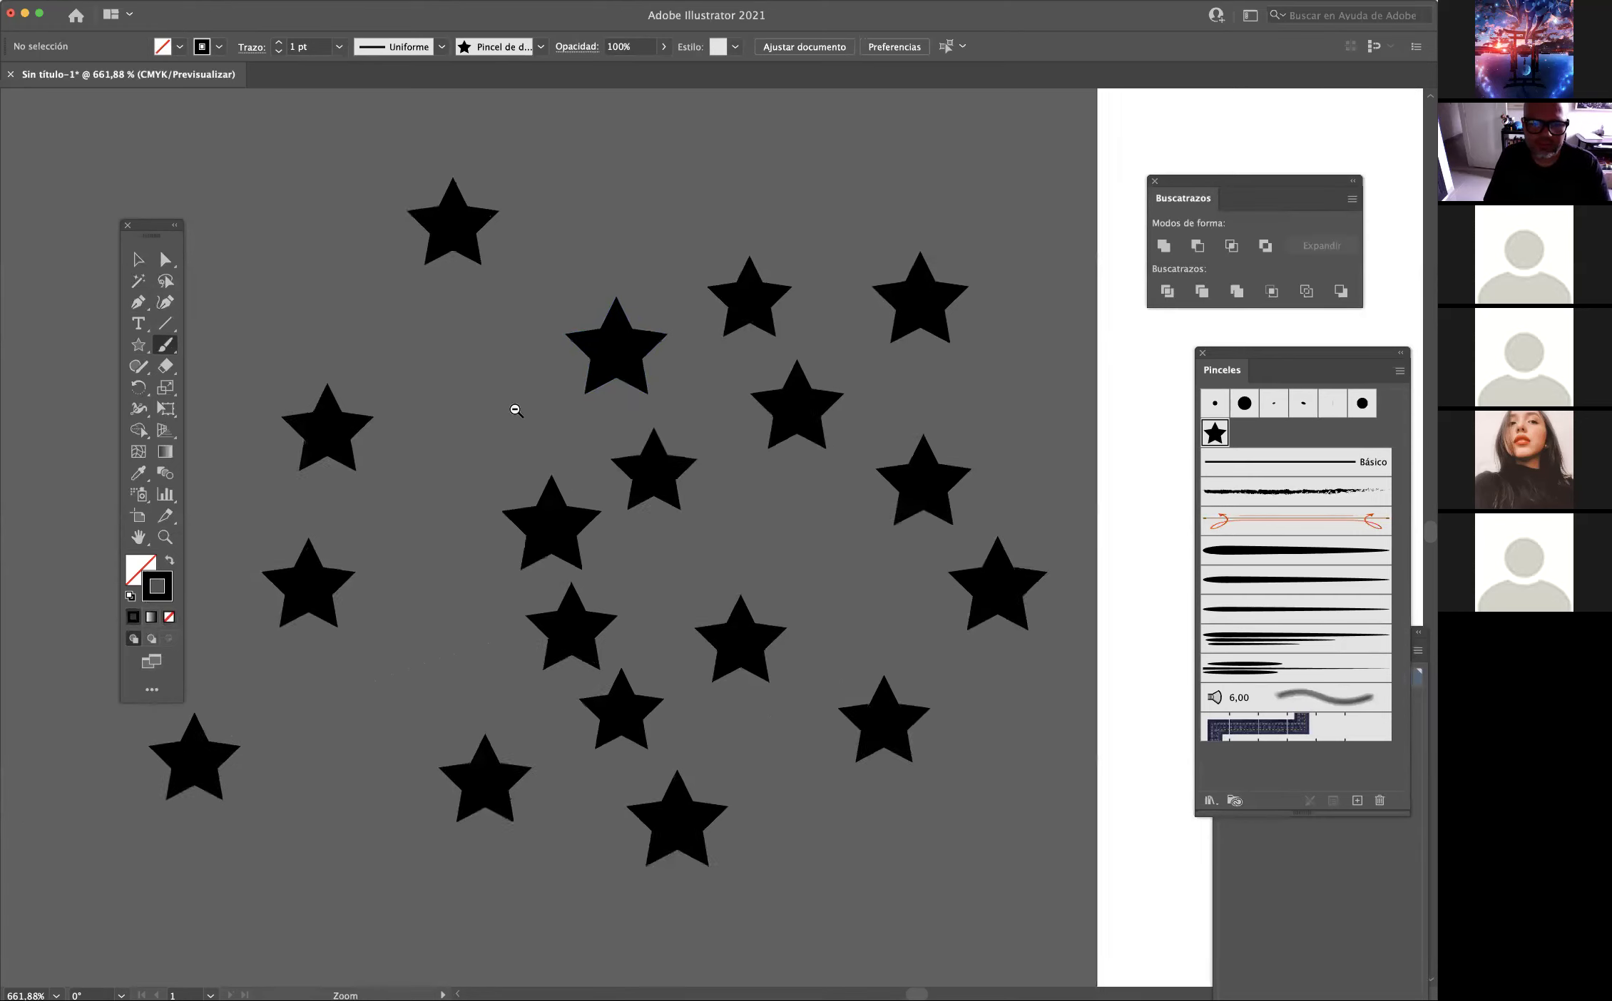
pyautogui.moveTo(451, 279)
pyautogui.mouseDown()
pyautogui.moveTo(609, 418)
pyautogui.moveTo(608, 310)
pyautogui.moveTo(581, 301)
pyautogui.moveTo(817, 138)
pyautogui.moveTo(796, 267)
pyautogui.moveTo(721, 252)
pyautogui.moveTo(1014, 261)
pyautogui.moveTo(914, 368)
pyautogui.moveTo(816, 407)
pyautogui.moveTo(808, 645)
pyautogui.mouseUp()
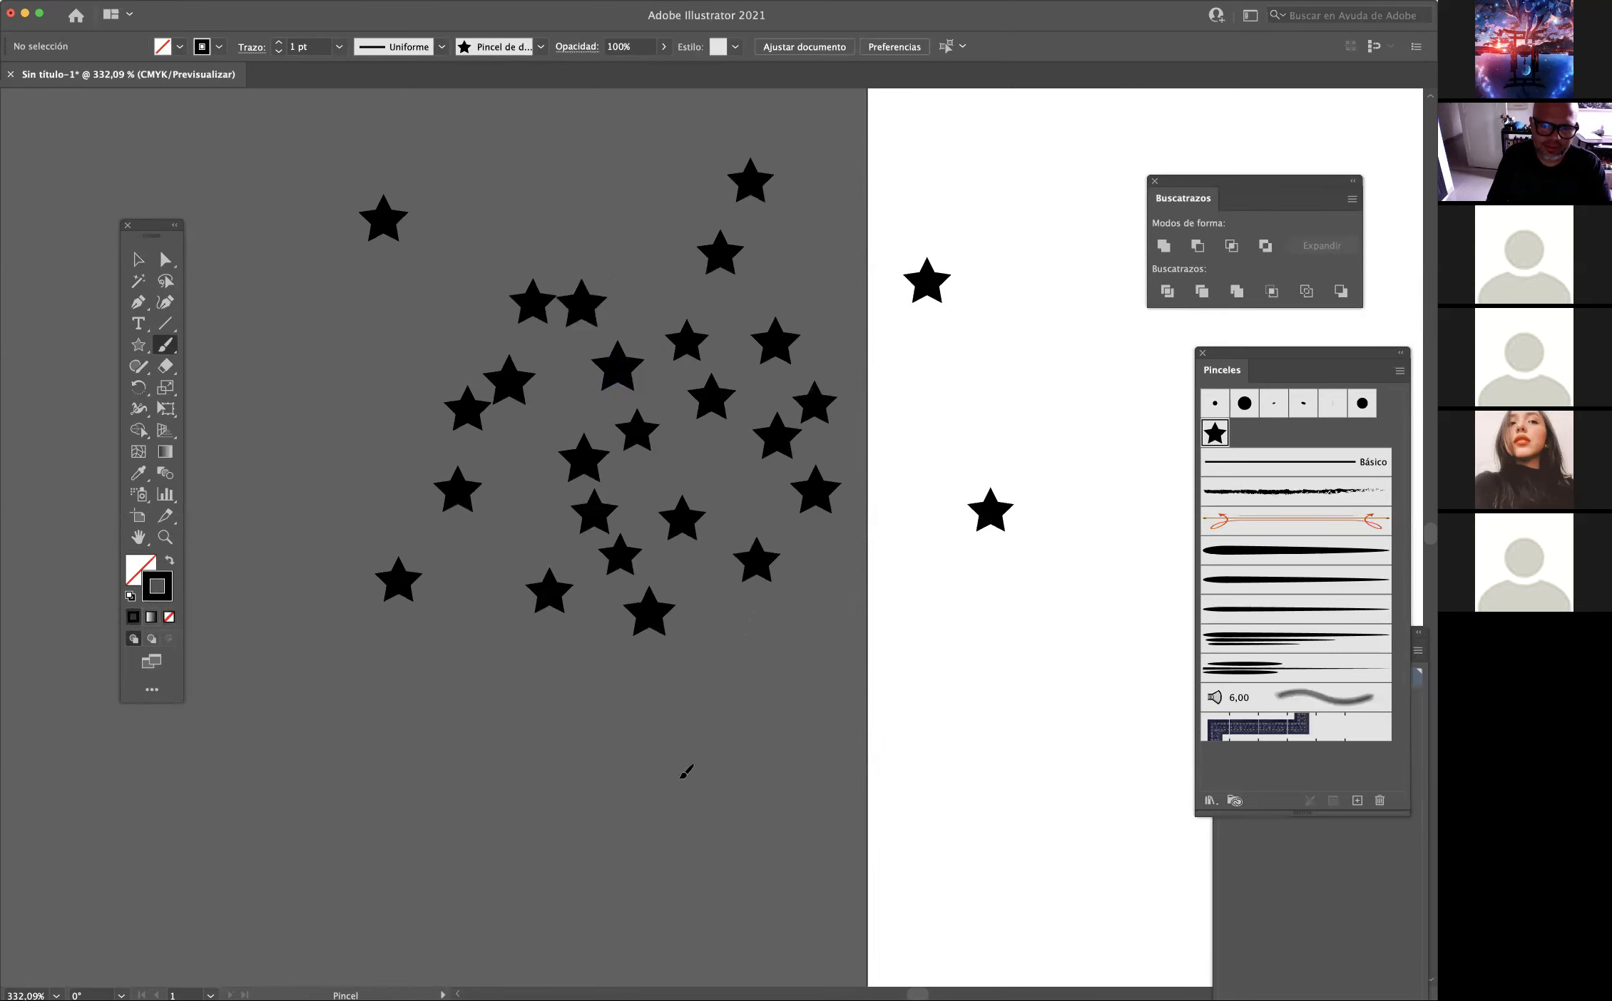
pyautogui.click(163, 261)
pyautogui.click(383, 218)
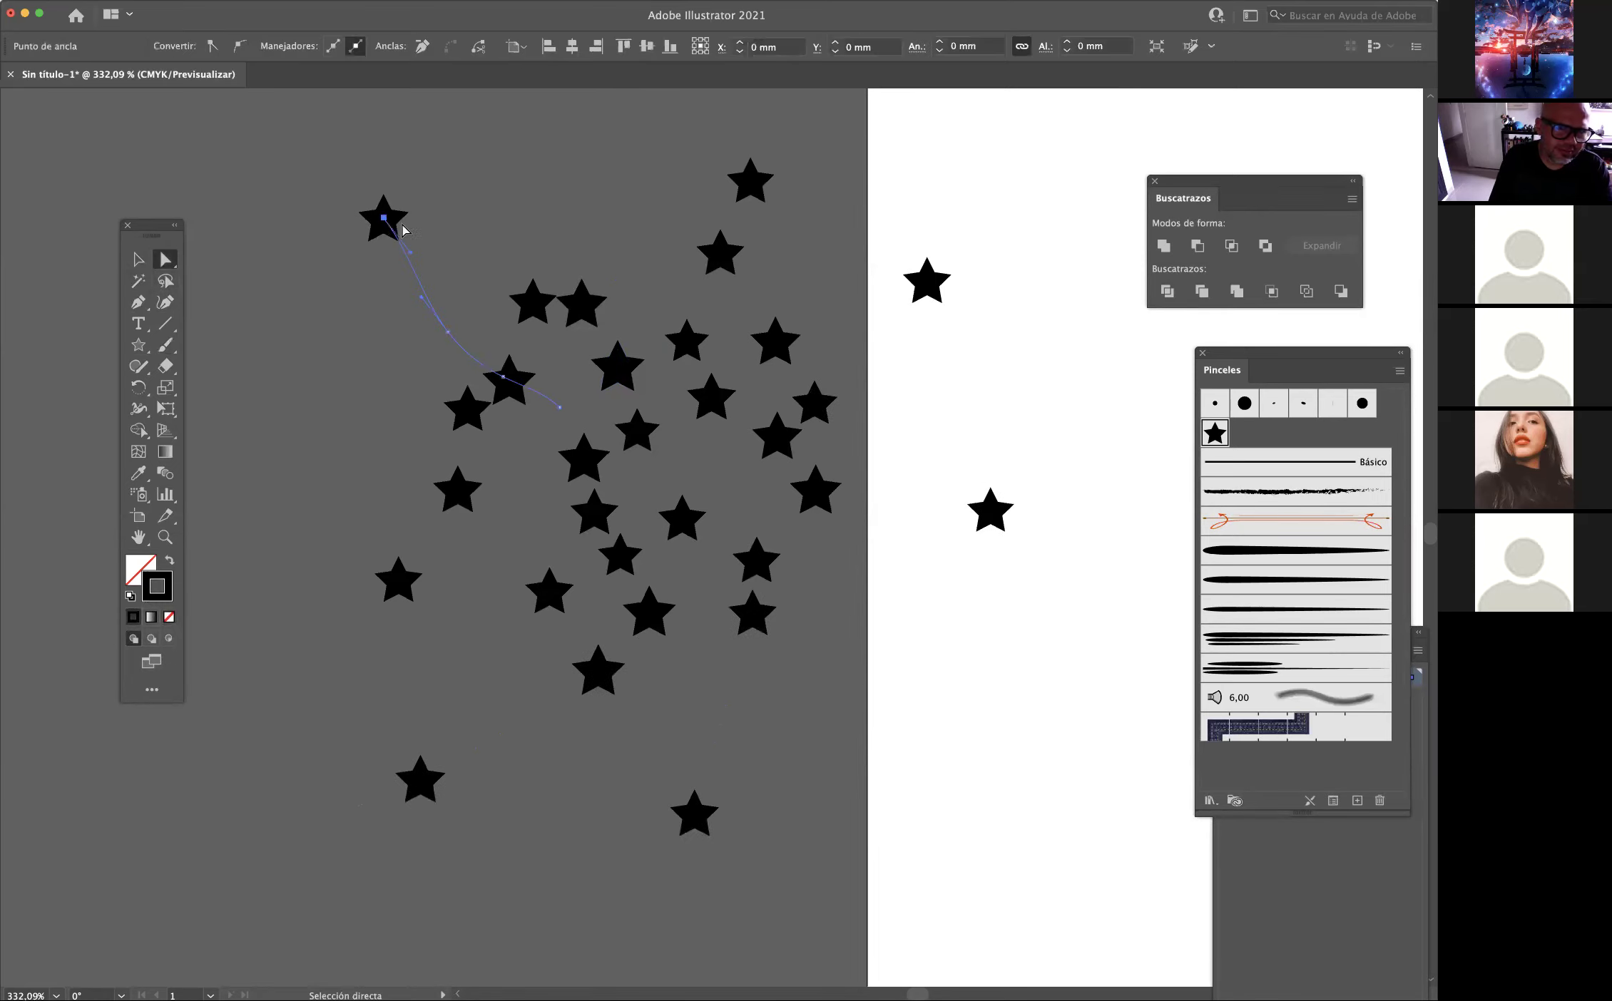
pyautogui.click(263, 320)
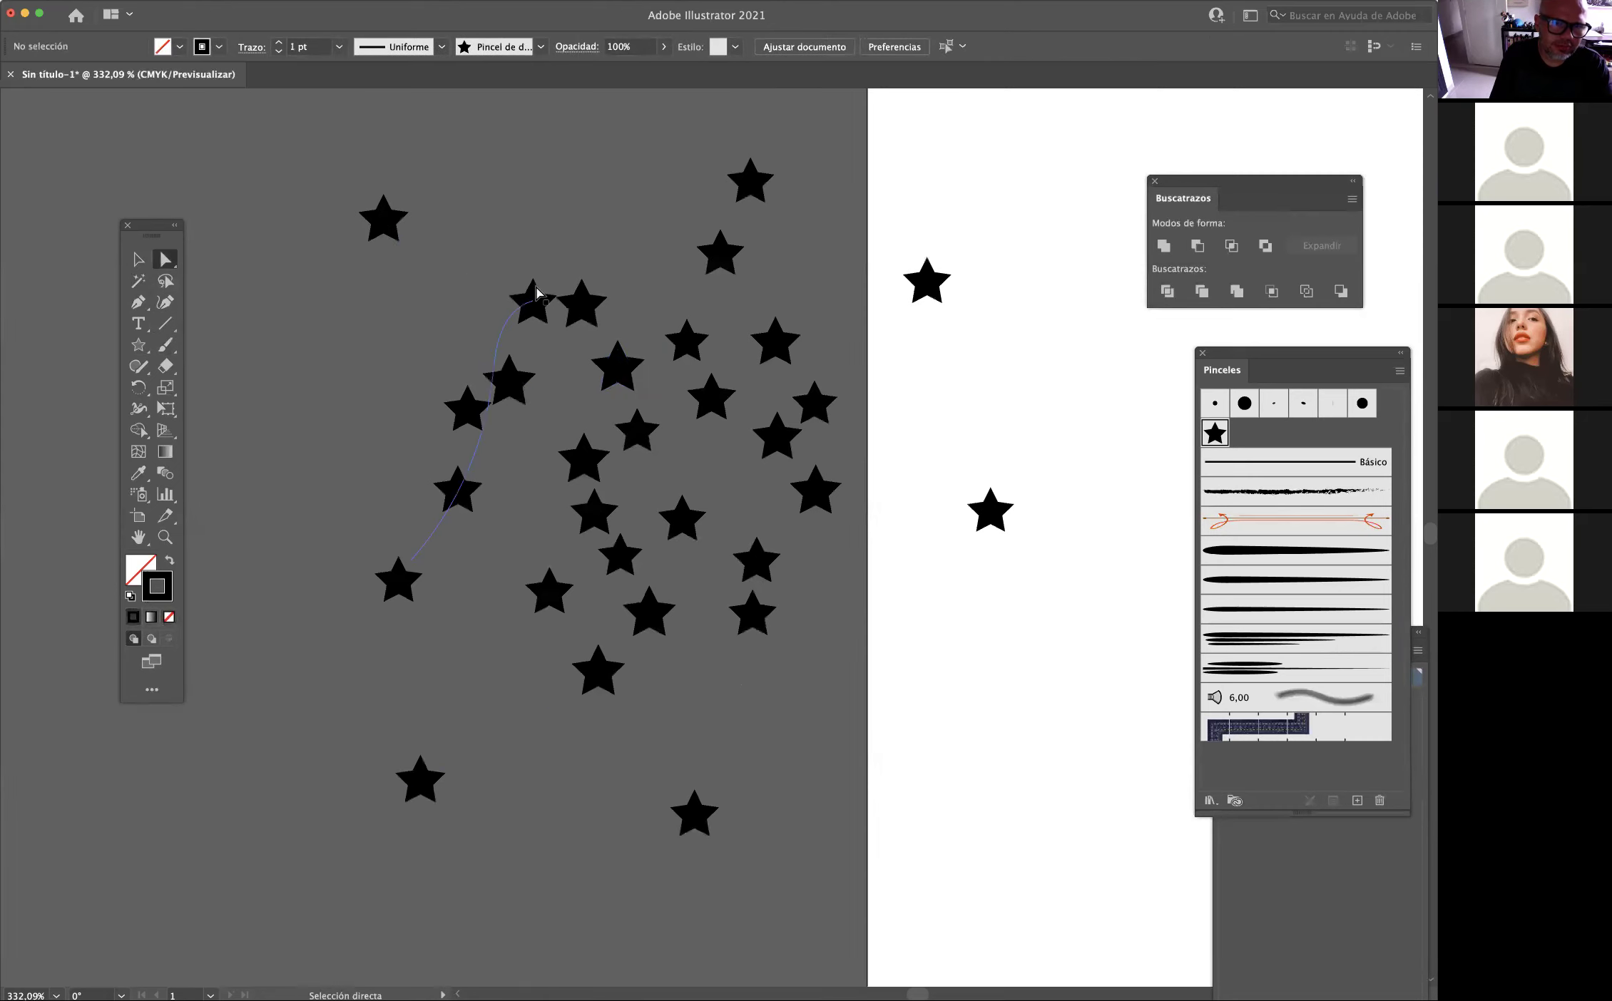
# Draw a much smaller star to the left of the scattered stars and fill it black without stroke.
pyautogui.click(138, 345)
pyautogui.moveTo(283, 332); pyautogui.dragTo(284, 335)
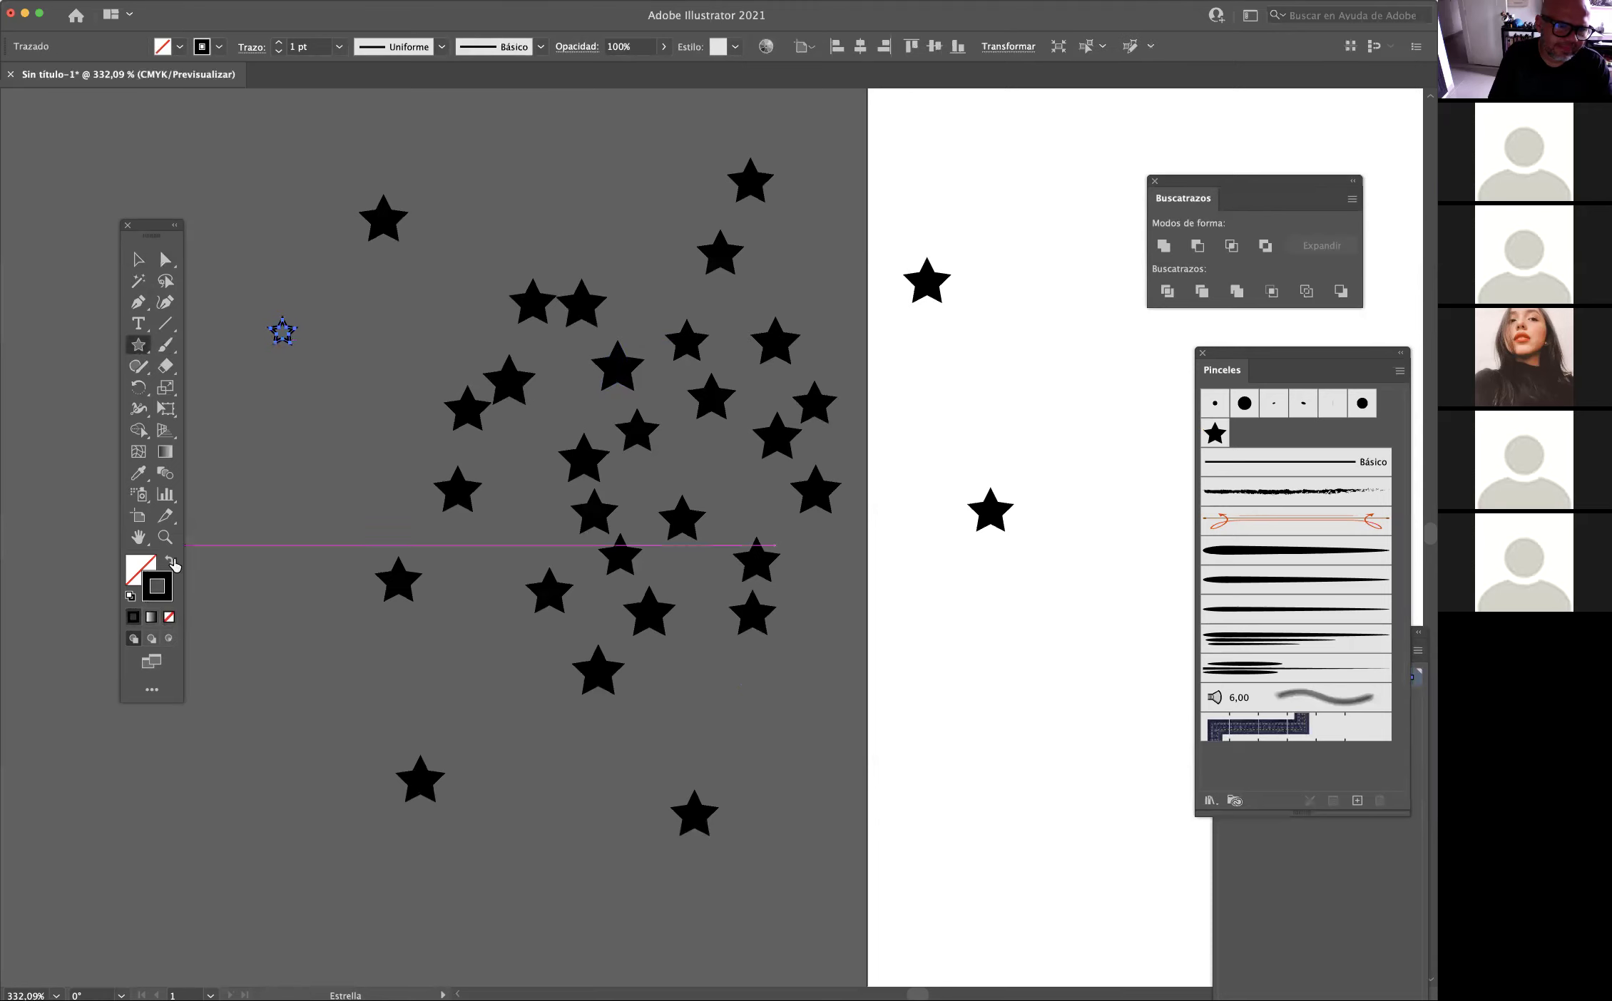
pyautogui.click(169, 560)
pyautogui.press('v')
pyautogui.click(259, 320)
pyautogui.click(284, 334)
# Save the small star as a second scatter brush with its size controlled by rotation (Rotación) and set to 407%.
pyautogui.moveTo(285, 336)
pyautogui.mouseDown()
pyautogui.moveTo(1021, 552)
pyautogui.moveTo(1206, 643)
pyautogui.mouseUp()
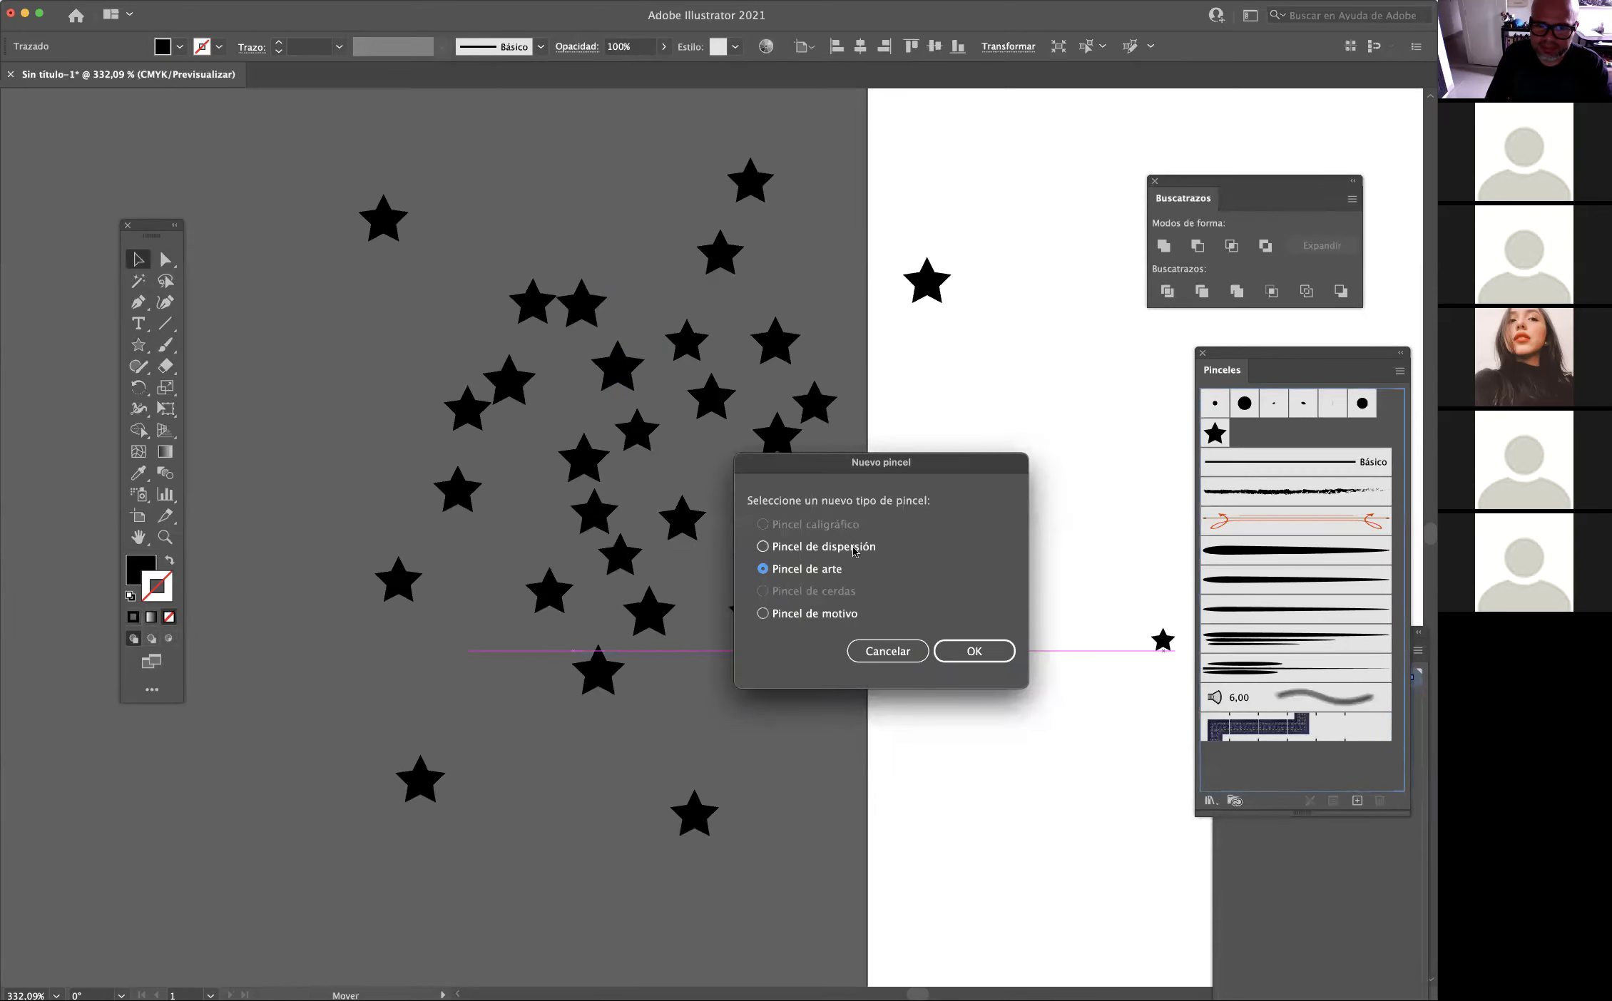
pyautogui.click(974, 651)
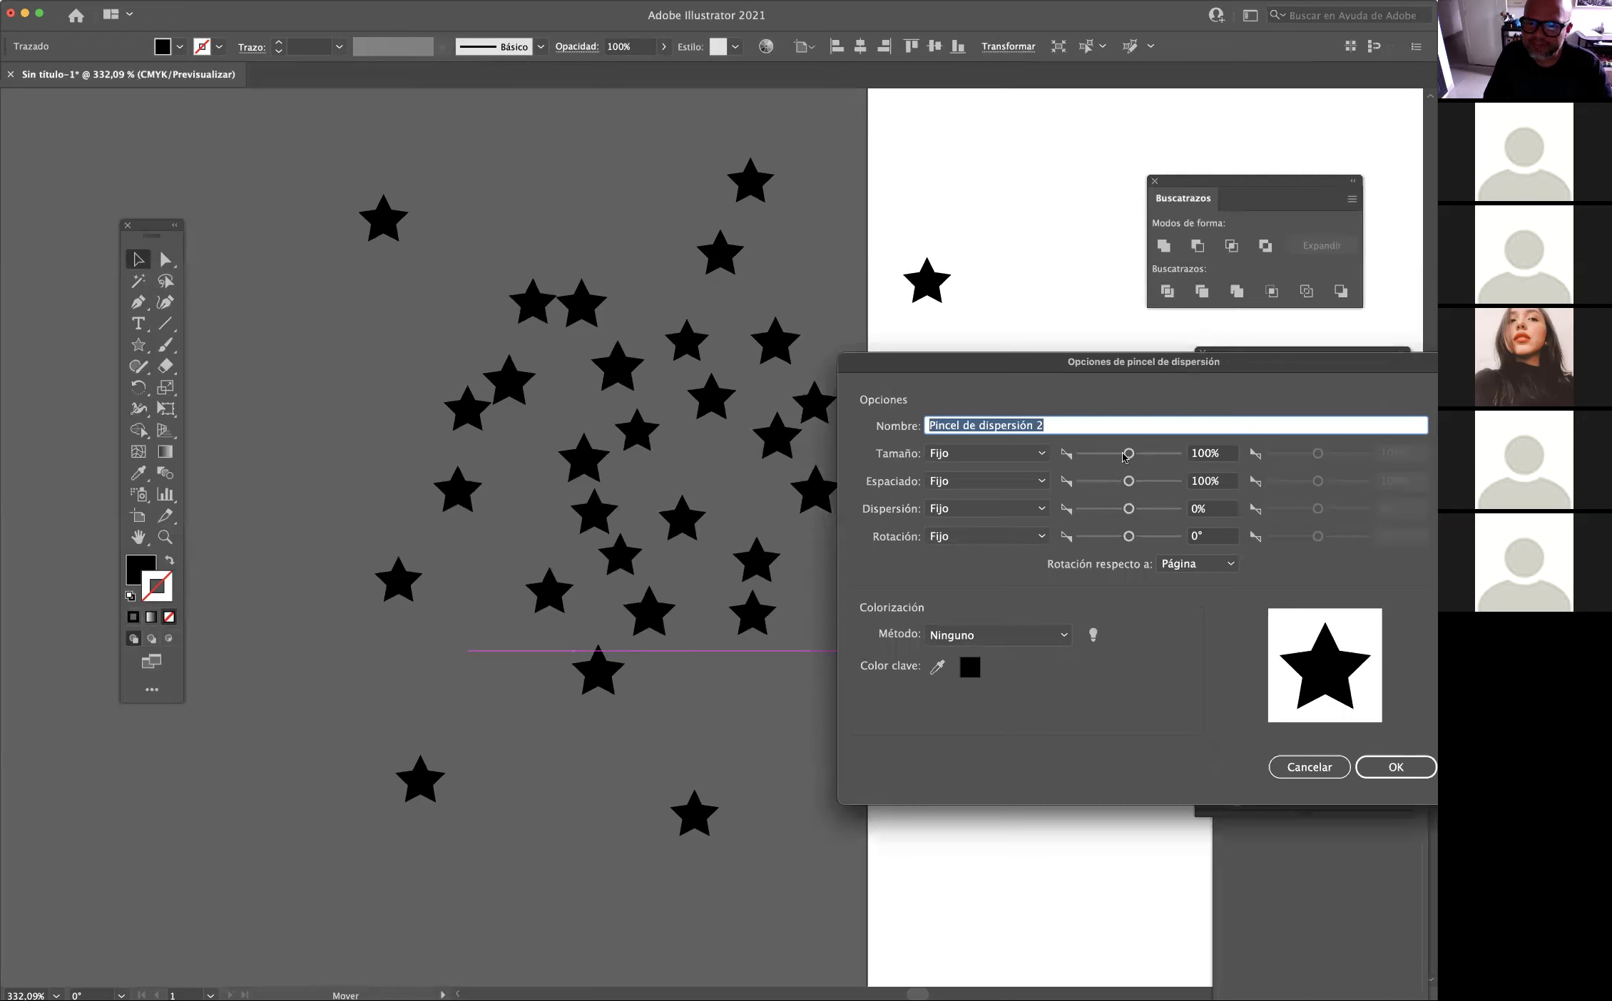
pyautogui.click(1031, 456)
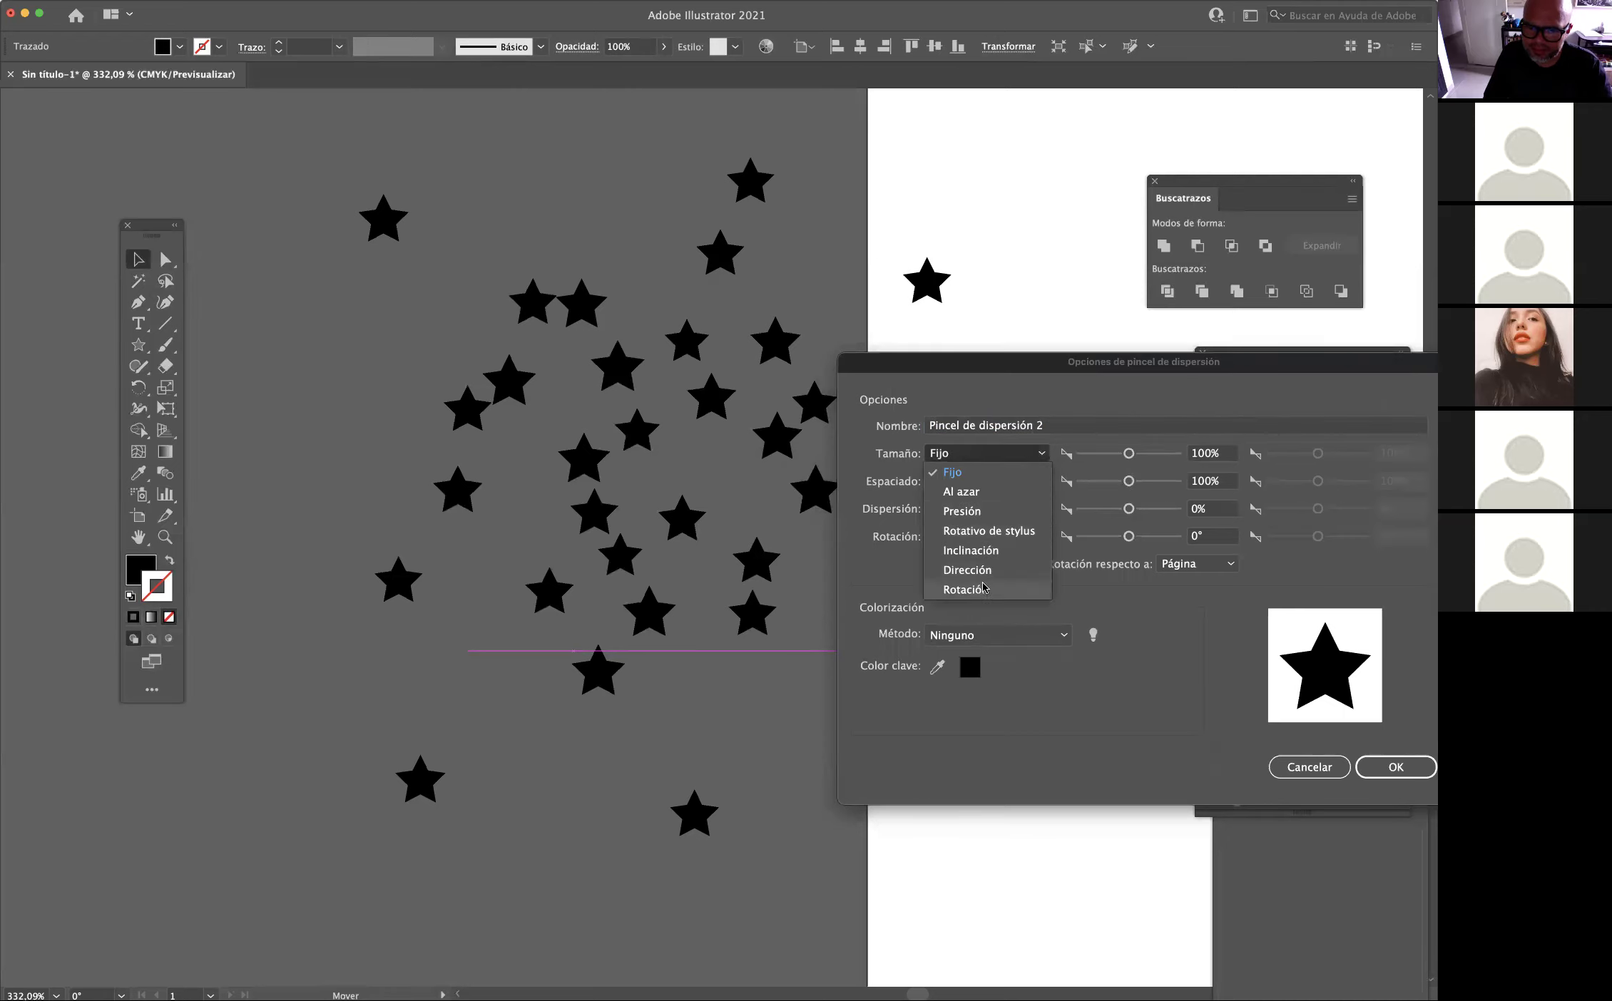
pyautogui.click(977, 590)
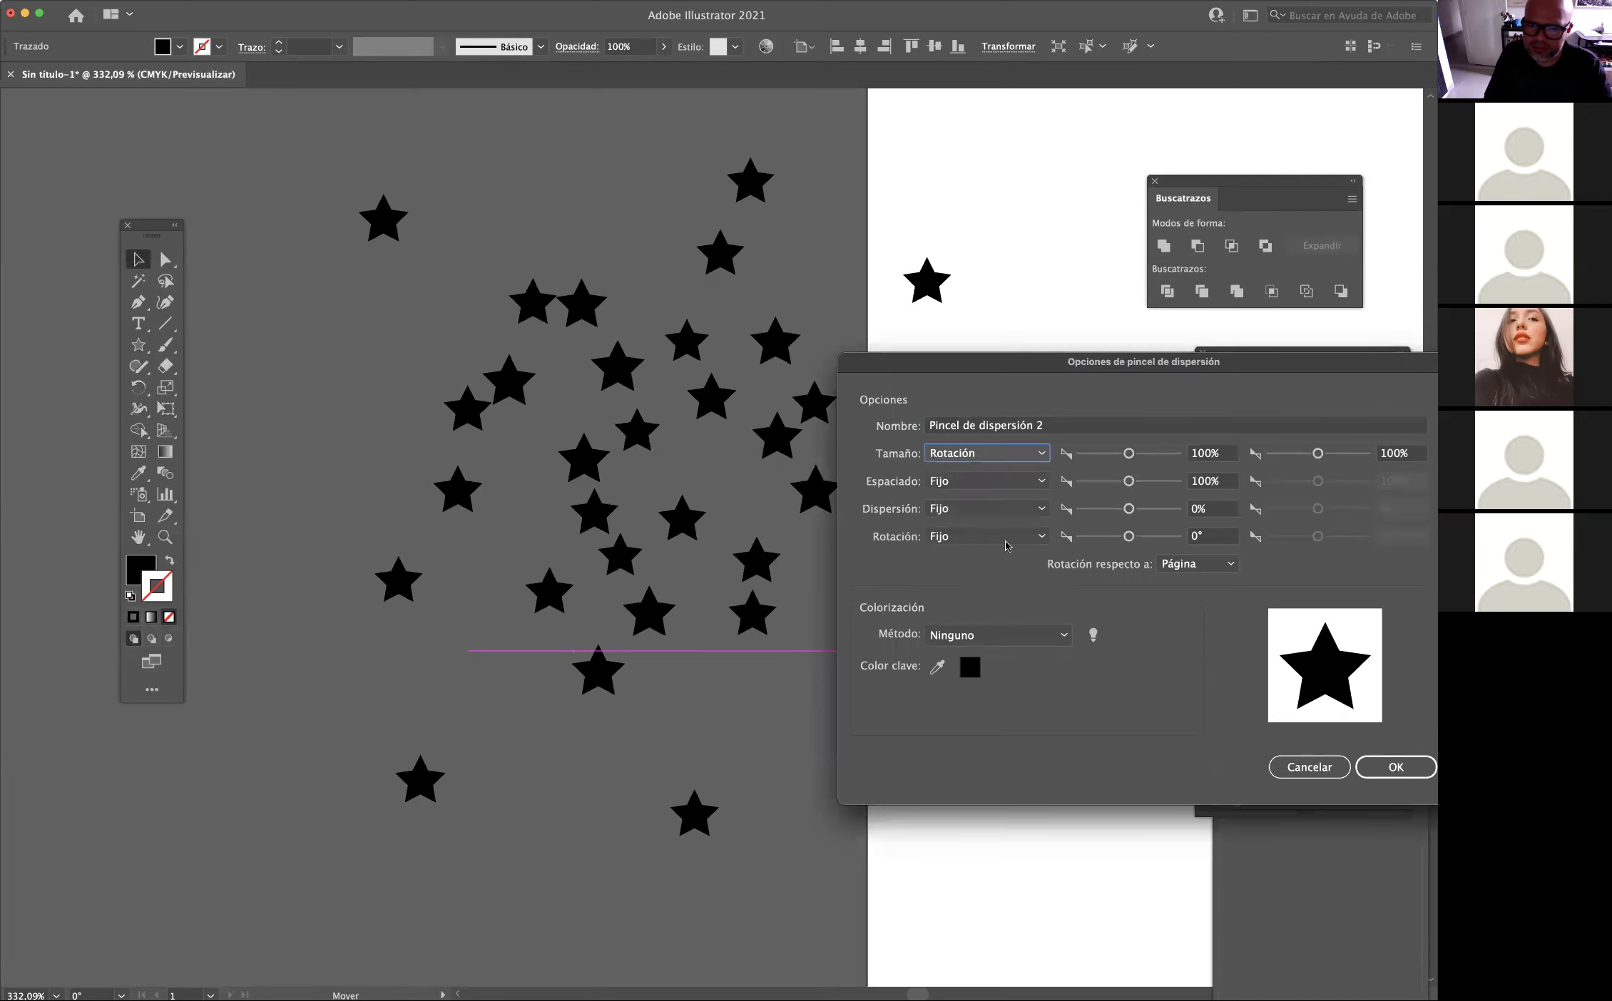
pyautogui.moveTo(1127, 454); pyautogui.dragTo(1145, 456)
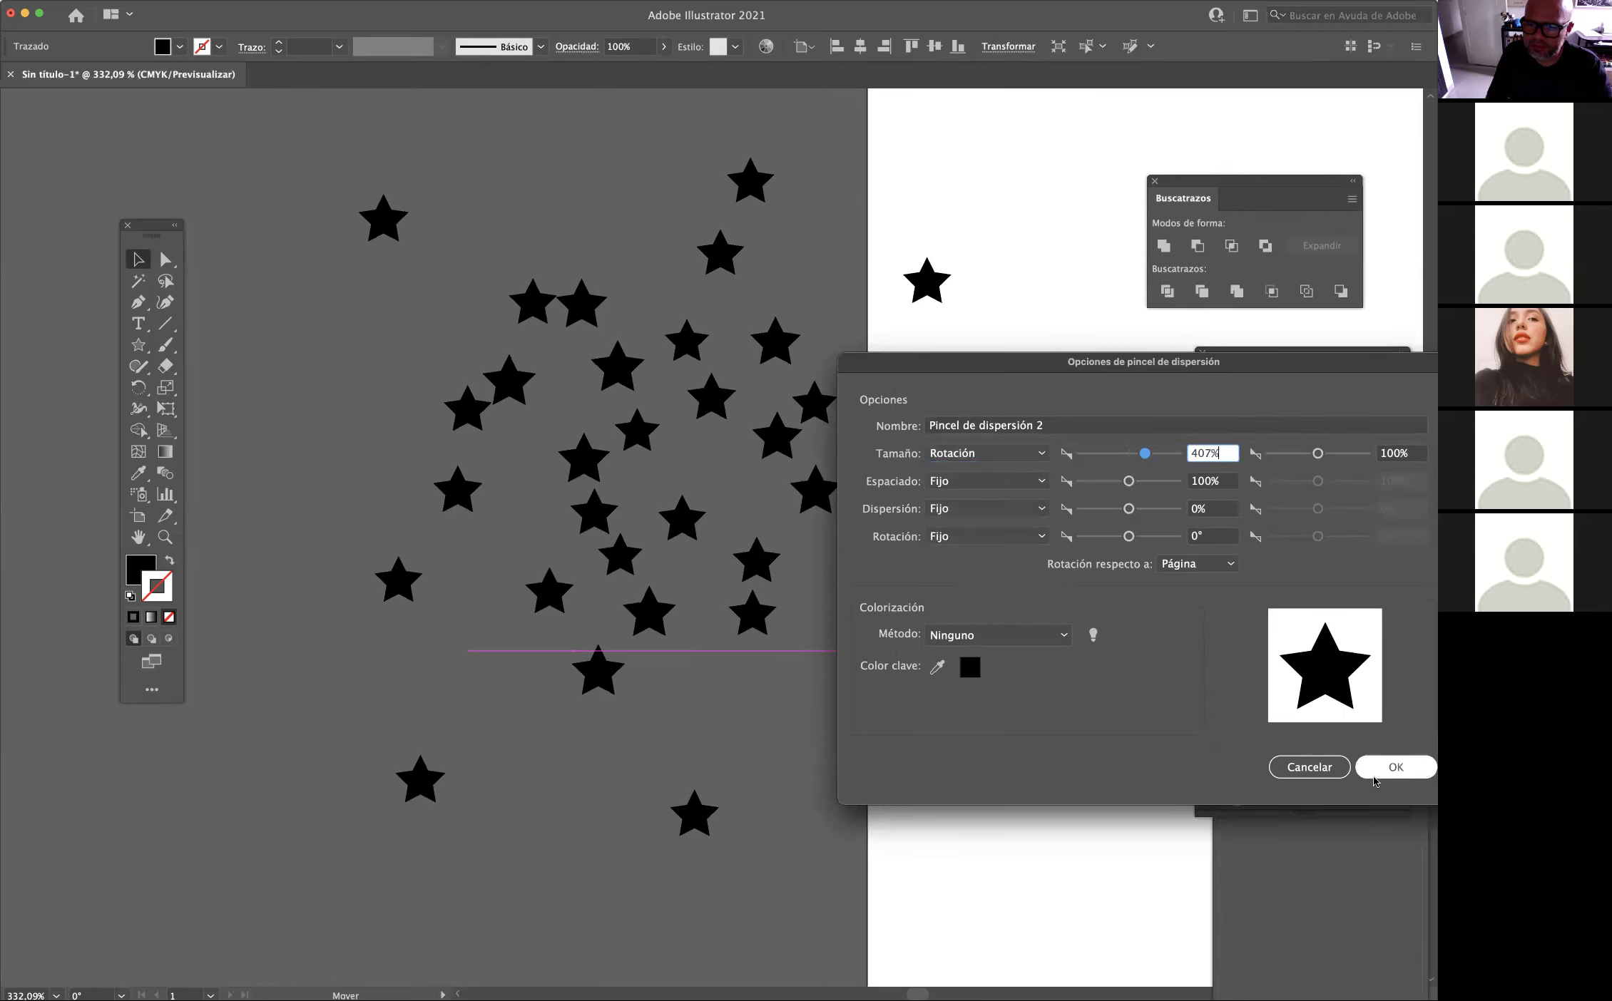
pyautogui.click(1395, 767)
# Paint several long curved strokes around the scattered stars with the second star scatter brush, undoing the first attempt.
pyautogui.click(167, 346)
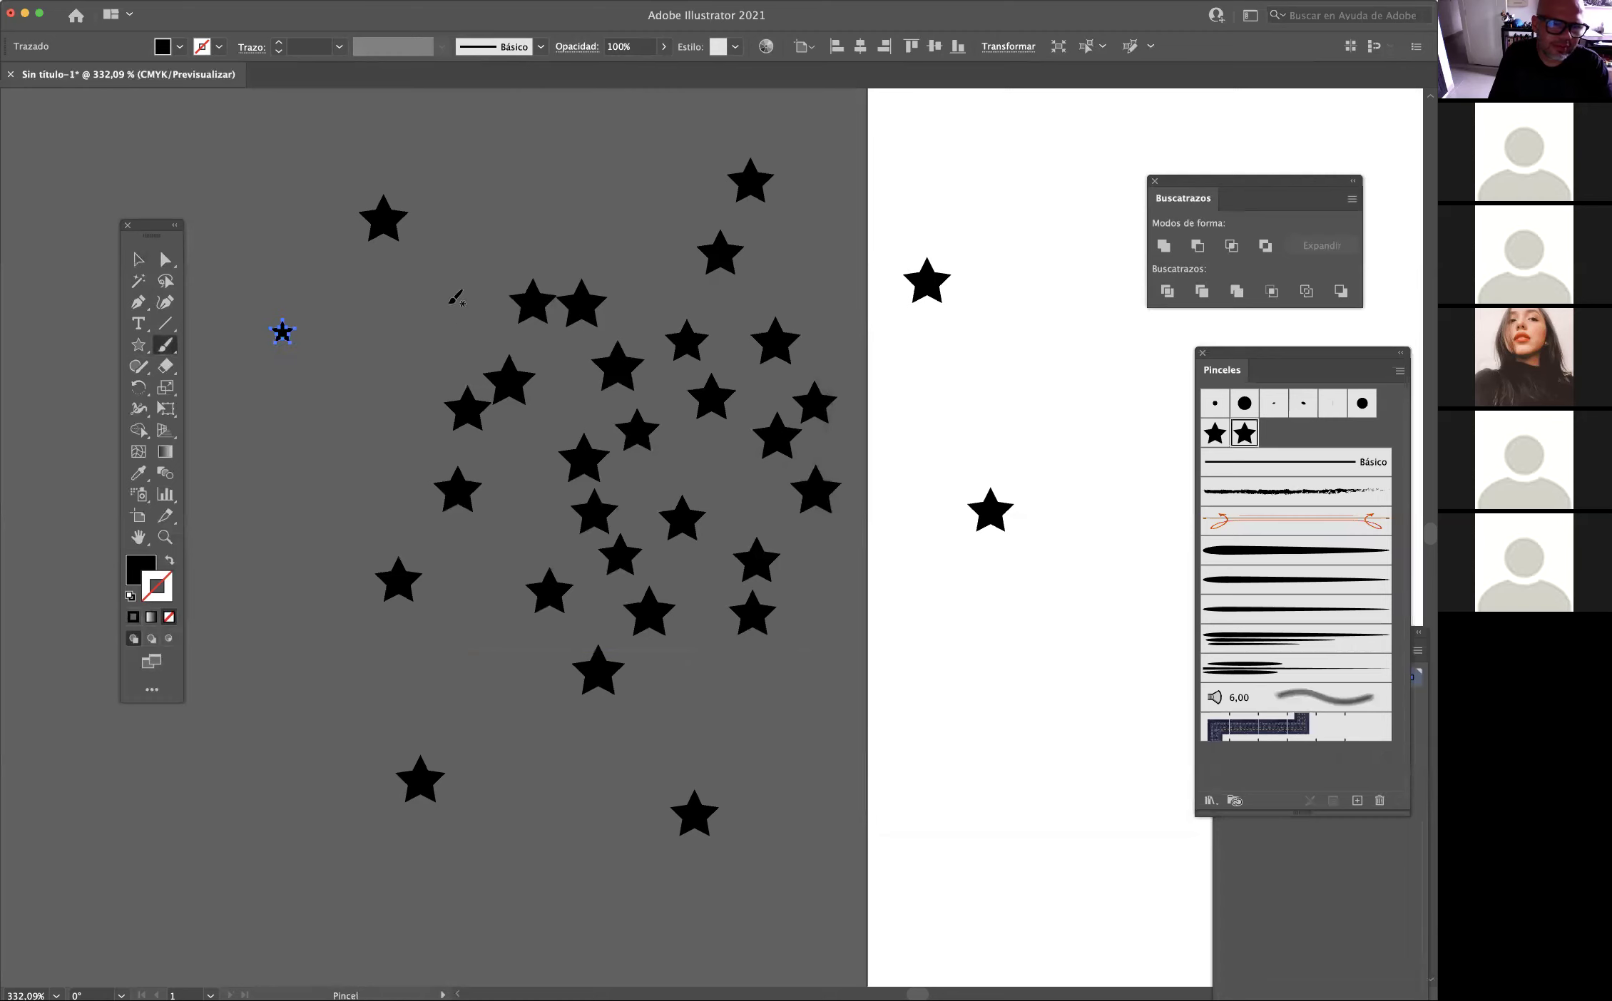
pyautogui.moveTo(439, 288); pyautogui.dragTo(325, 588)
pyautogui.press('super+z')
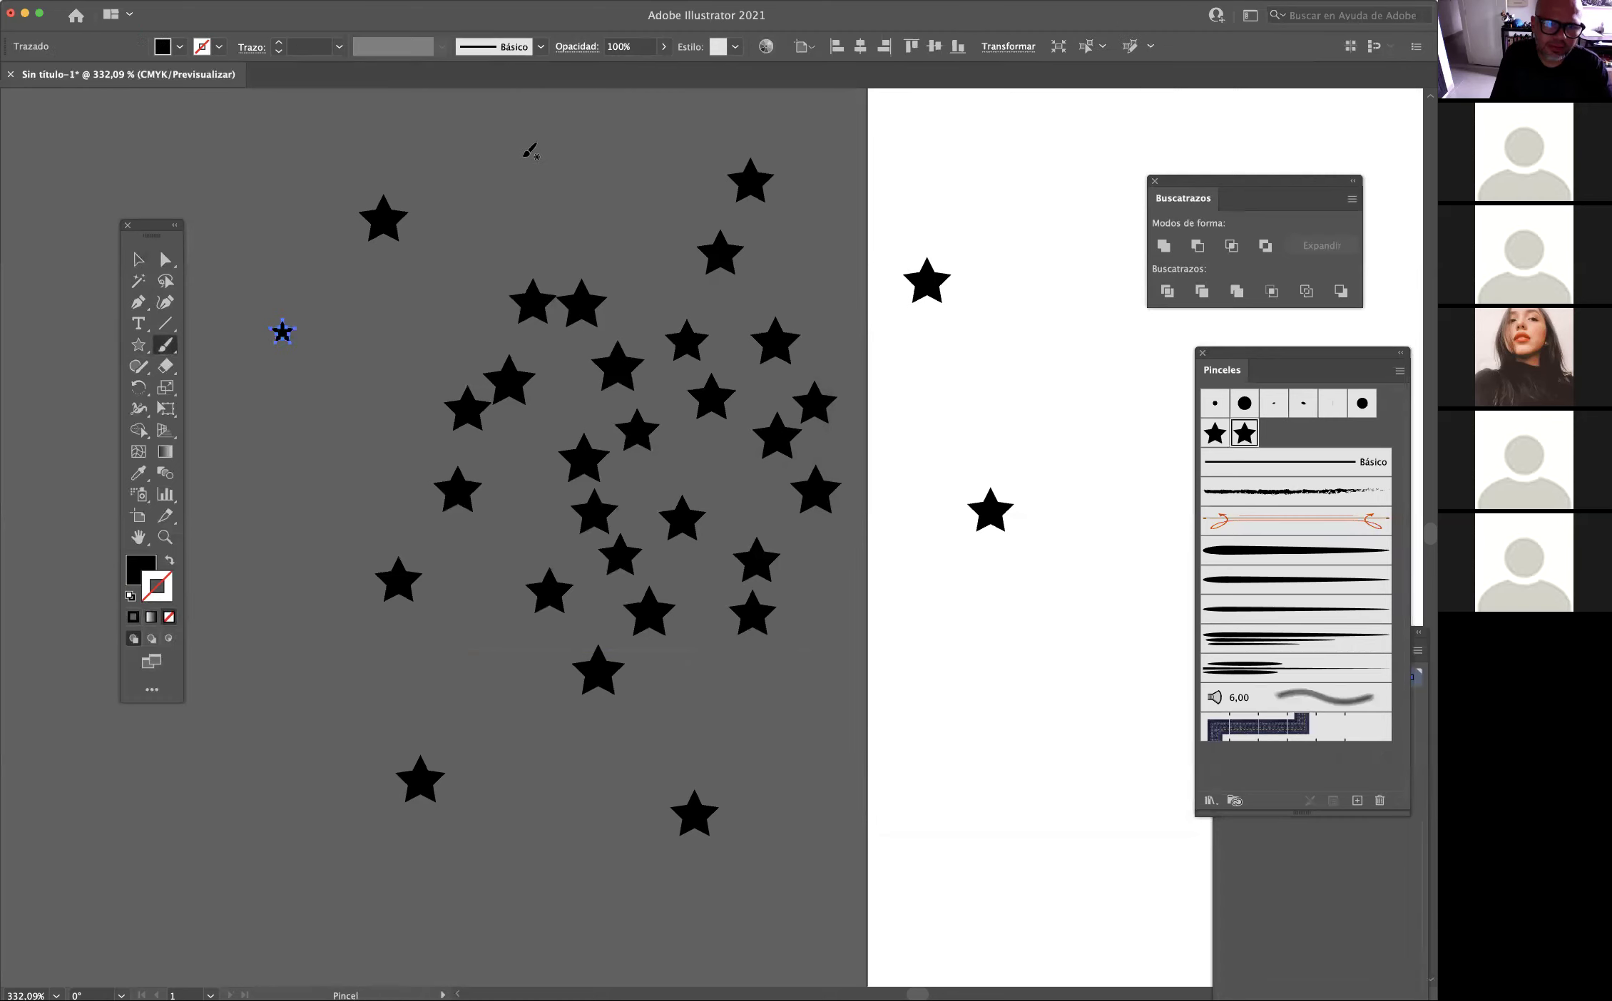
pyautogui.moveTo(533, 151); pyautogui.dragTo(651, 268)
pyautogui.moveTo(820, 147); pyautogui.dragTo(1055, 168)
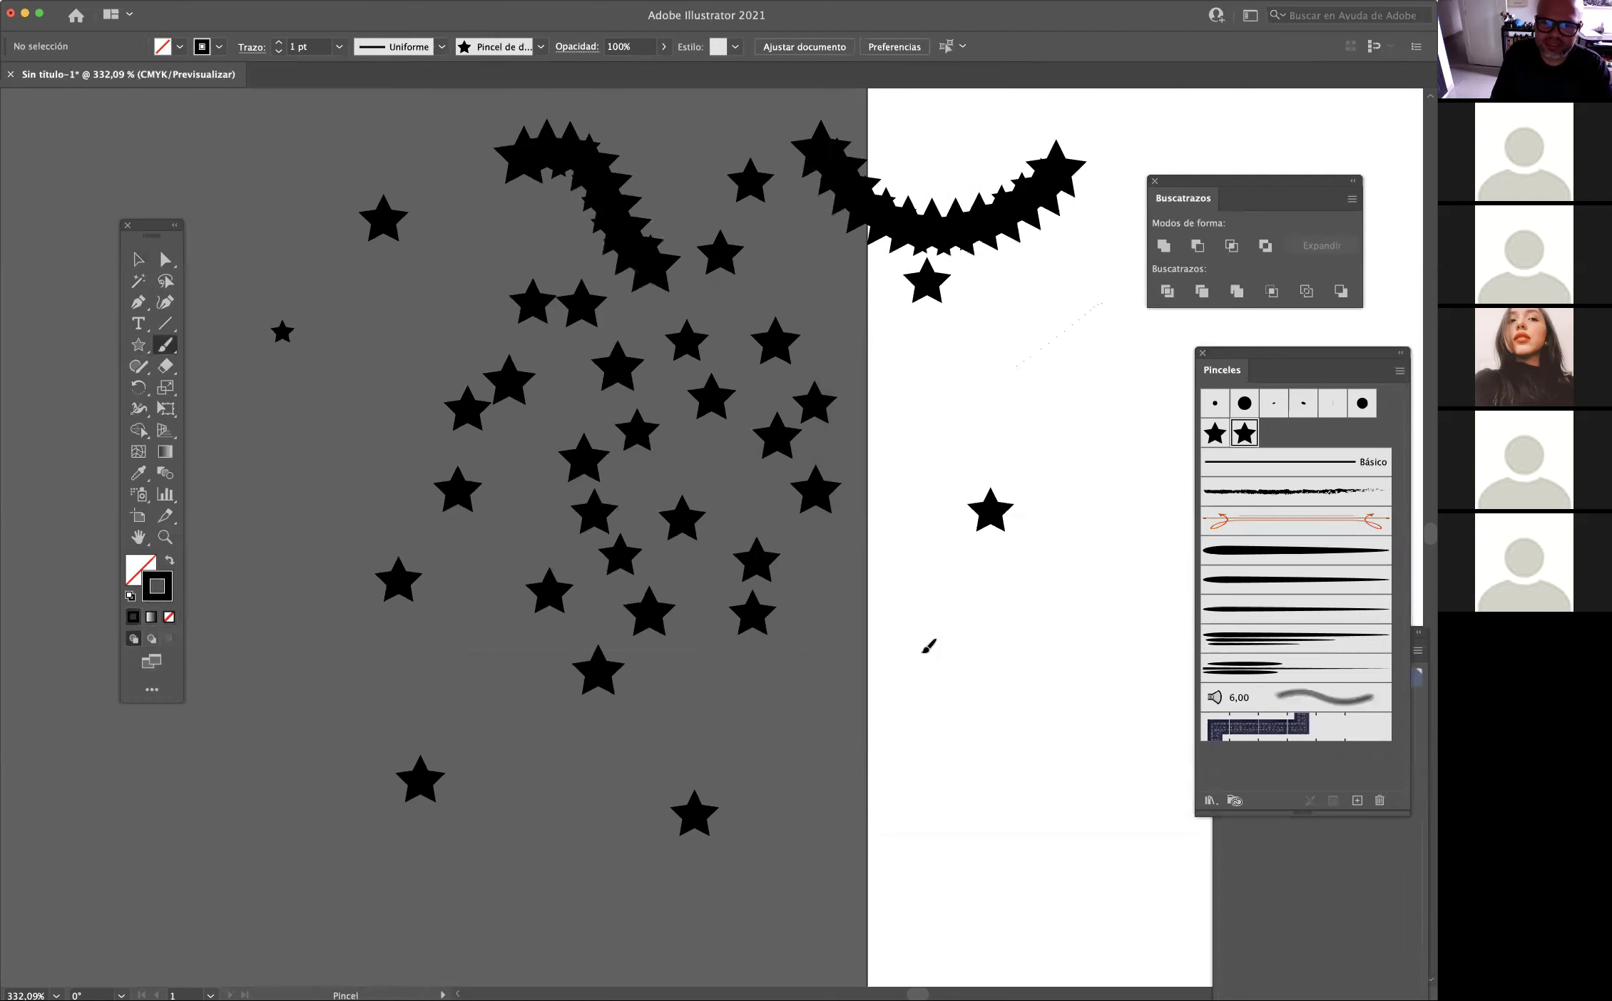
pyautogui.moveTo(928, 645); pyautogui.dragTo(945, 716)
pyautogui.moveTo(303, 827); pyautogui.dragTo(305, 829)
pyautogui.moveTo(268, 597)
pyautogui.mouseDown()
pyautogui.moveTo(445, 691)
pyautogui.moveTo(628, 689)
pyautogui.mouseUp()
pyautogui.moveTo(254, 428); pyautogui.dragTo(467, 235)
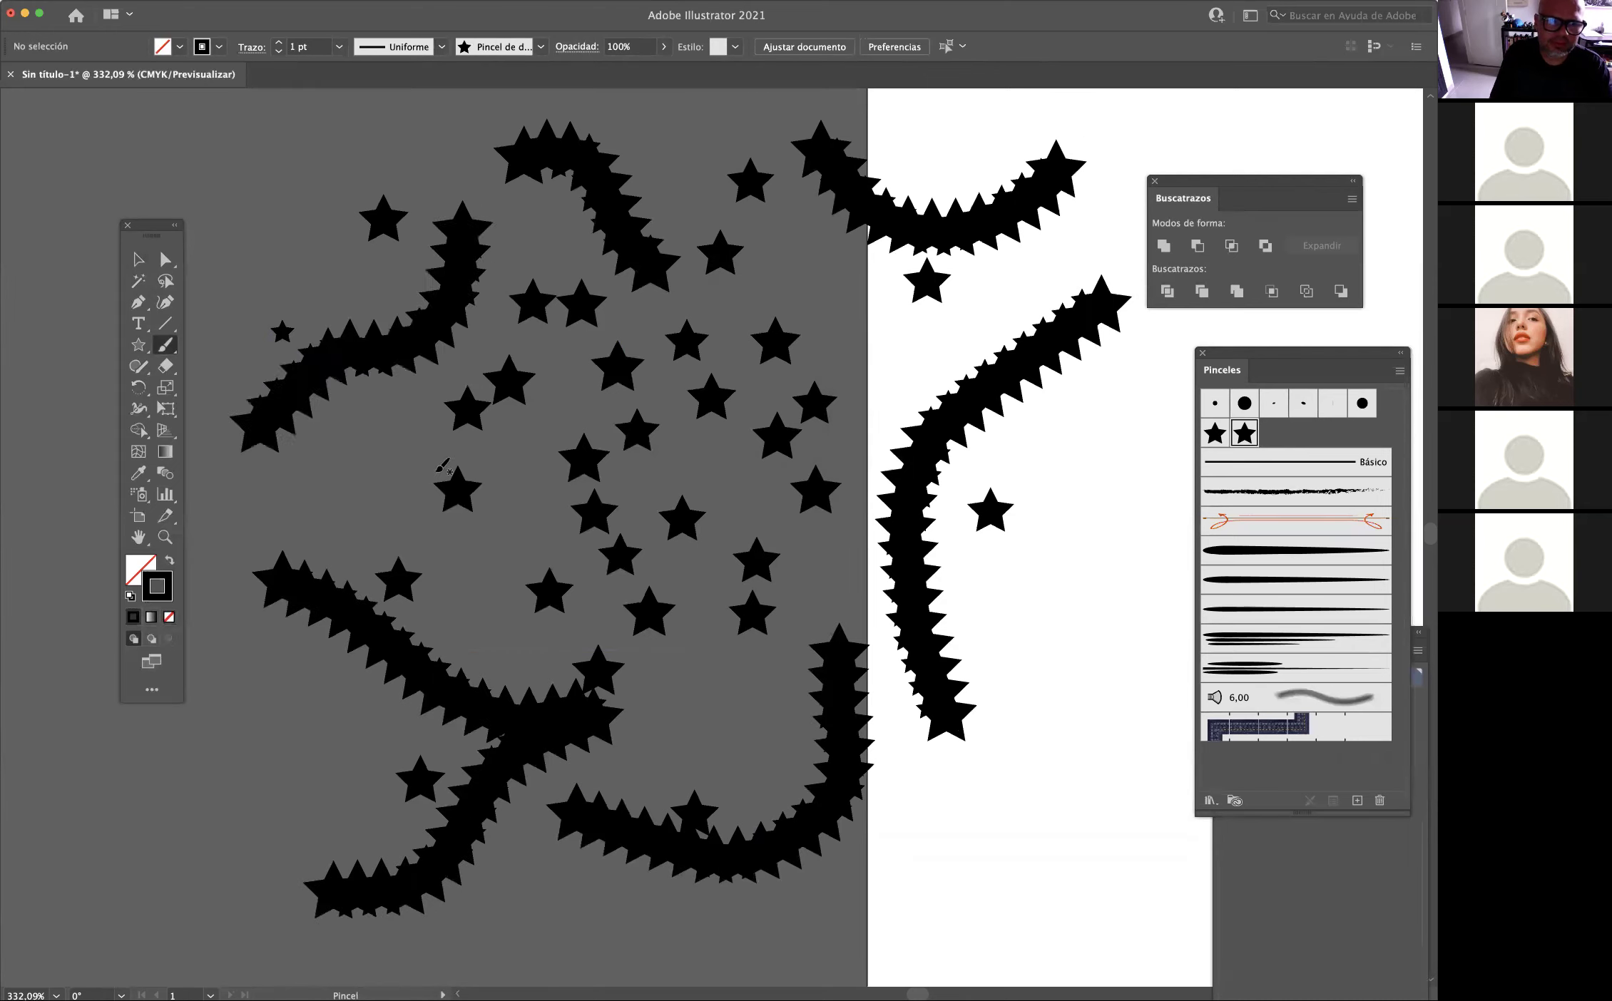
# Save the small star as a pattern brush with a fixed scale of 128%.
pyautogui.click(165, 261)
pyautogui.moveTo(283, 337); pyautogui.dragTo(341, 280)
pyautogui.click(348, 304)
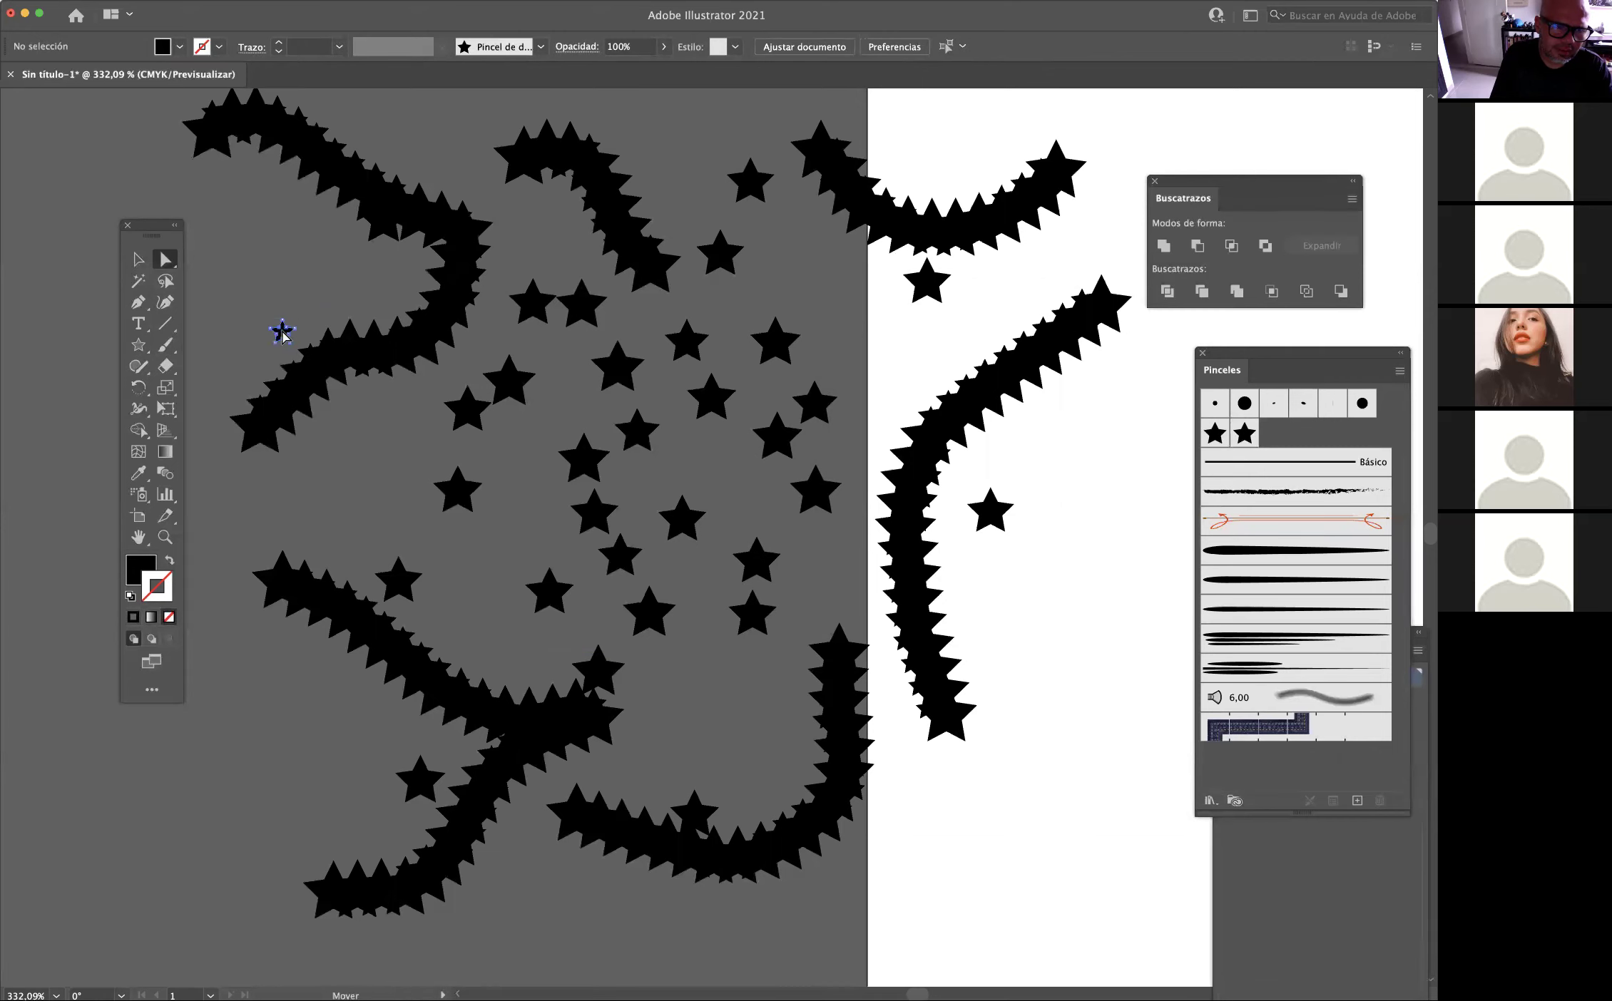
pyautogui.click(284, 334)
pyautogui.click(138, 259)
pyautogui.moveTo(283, 331); pyautogui.dragTo(1275, 760)
pyautogui.click(829, 581)
pyautogui.click(801, 616)
pyautogui.click(970, 651)
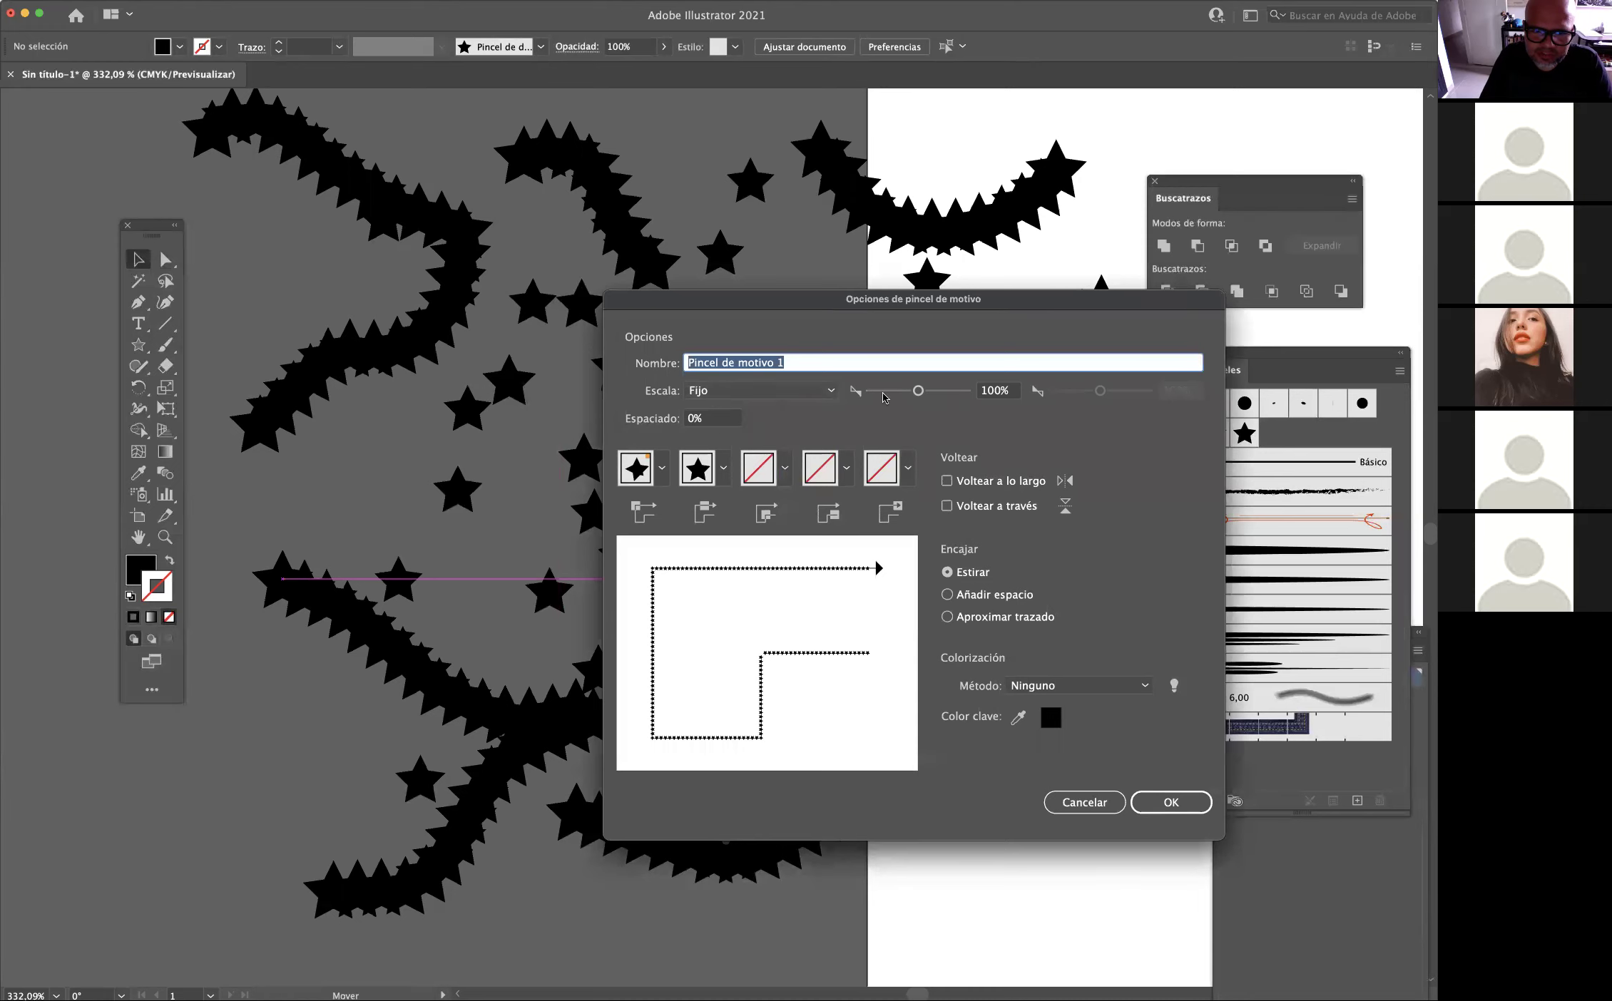
pyautogui.moveTo(917, 392); pyautogui.dragTo(927, 392)
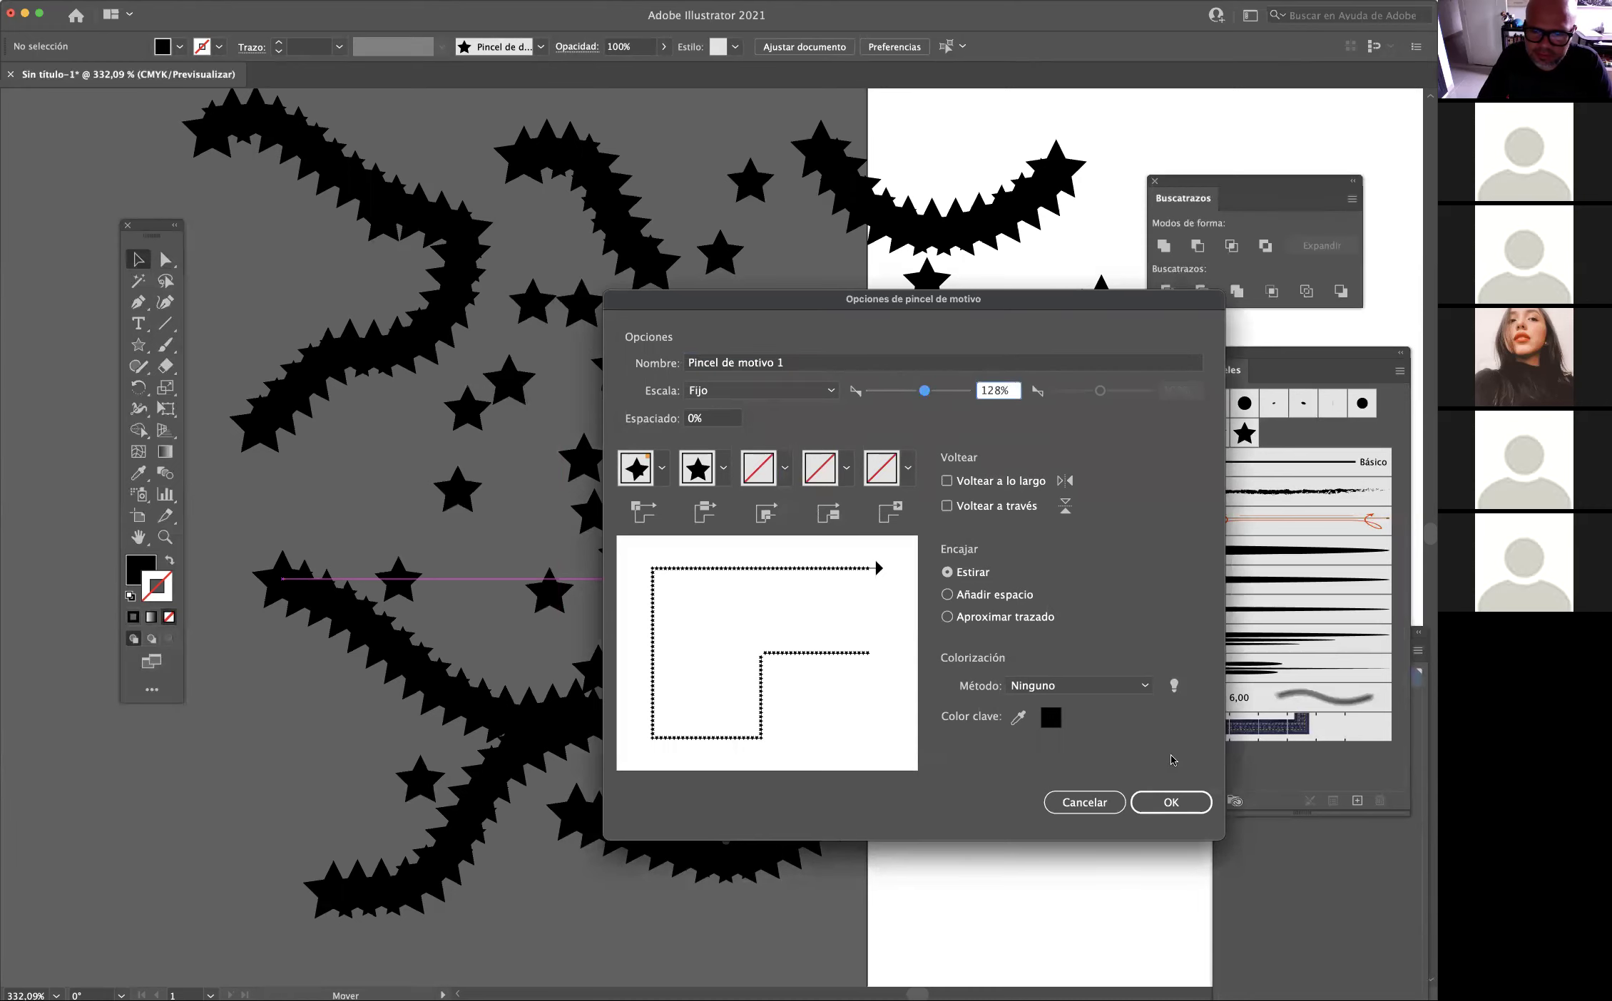
pyautogui.click(1162, 802)
# Paint six flowing S-shaped strokes on the empty part of the artboard with the new star pattern brush.
pyautogui.click(165, 344)
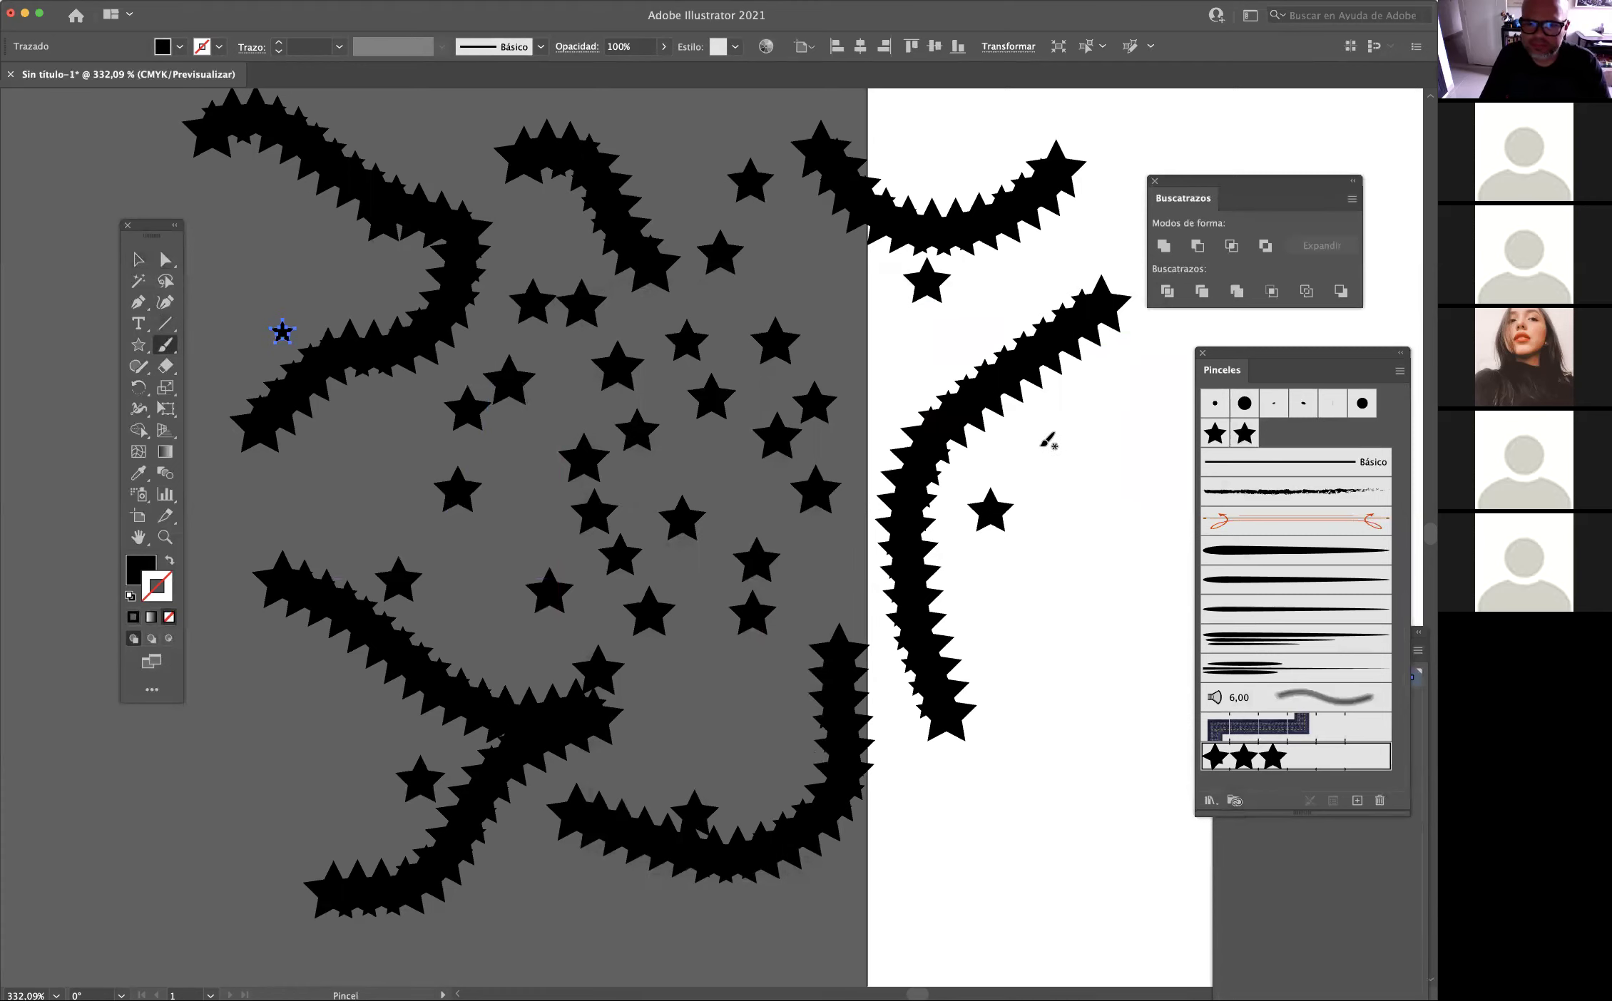
pyautogui.hscroll(10, 1047, 439)
pyautogui.moveTo(864, 177)
pyautogui.mouseDown()
pyautogui.moveTo(795, 419)
pyautogui.moveTo(625, 691)
pyautogui.mouseUp()
pyautogui.moveTo(920, 207)
pyautogui.mouseDown()
pyautogui.moveTo(896, 727)
pyautogui.moveTo(863, 738)
pyautogui.mouseUp()
pyautogui.moveTo(810, 319); pyautogui.dragTo(753, 785)
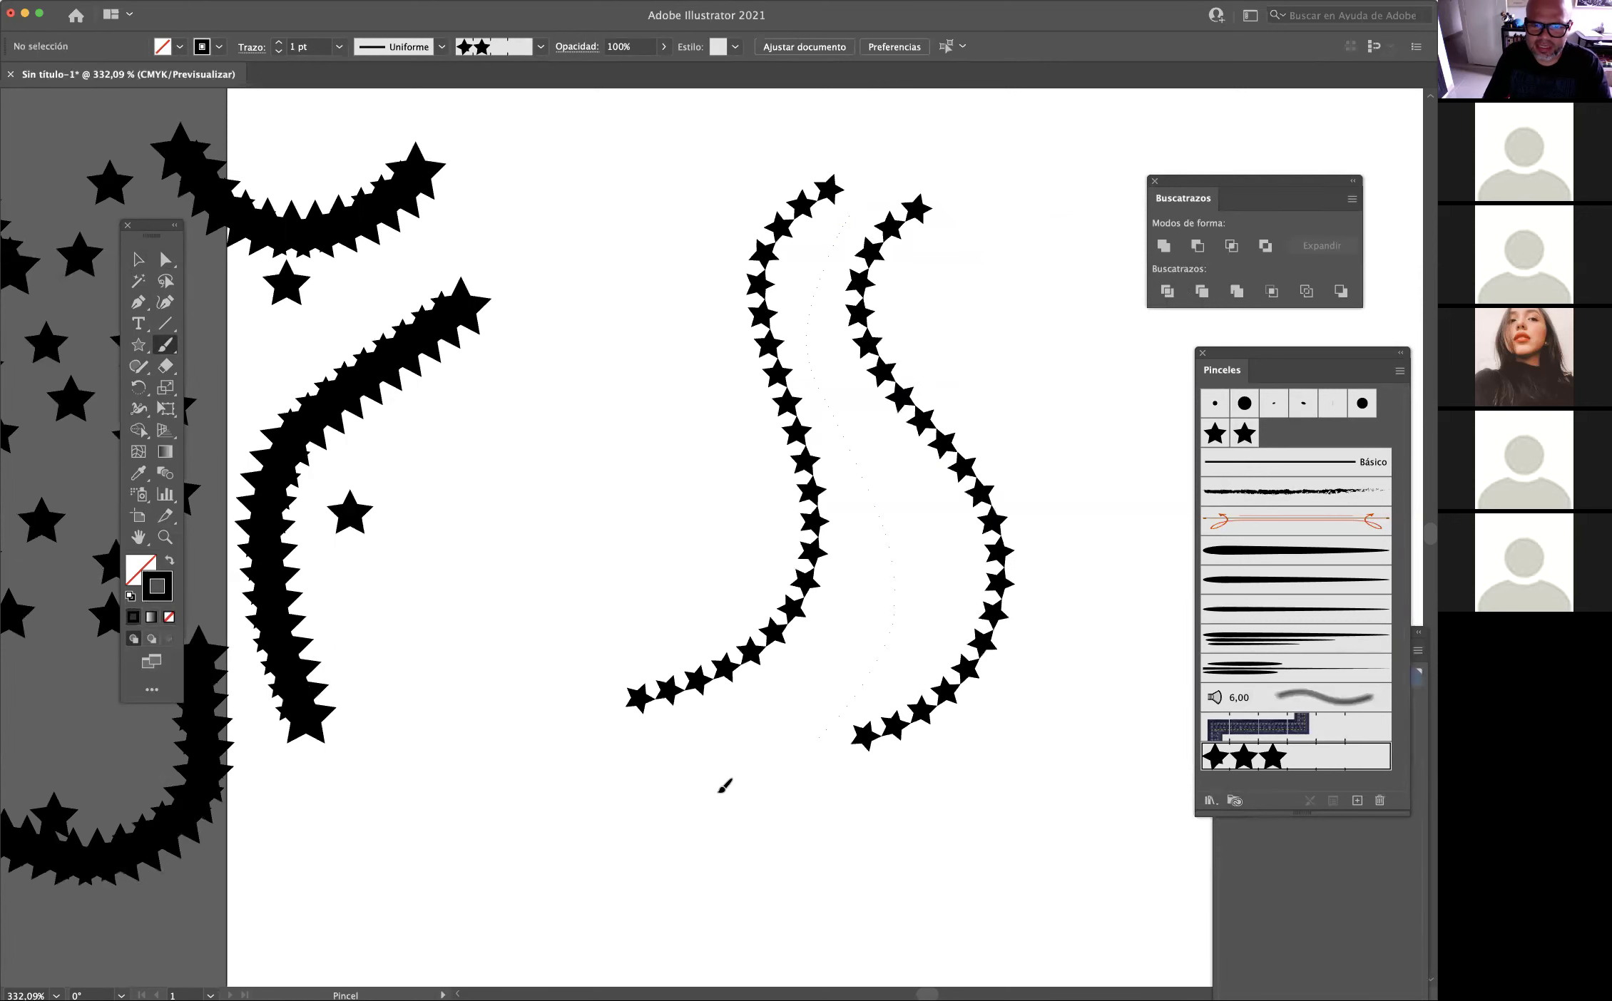
pyautogui.moveTo(959, 214)
pyautogui.mouseDown()
pyautogui.moveTo(928, 330)
pyautogui.moveTo(1099, 695)
pyautogui.moveTo(862, 838)
pyautogui.mouseUp()
pyautogui.moveTo(787, 114)
pyautogui.mouseDown()
pyautogui.moveTo(699, 341)
pyautogui.moveTo(505, 691)
pyautogui.mouseUp()
pyautogui.scroll(-5, 644, 456)
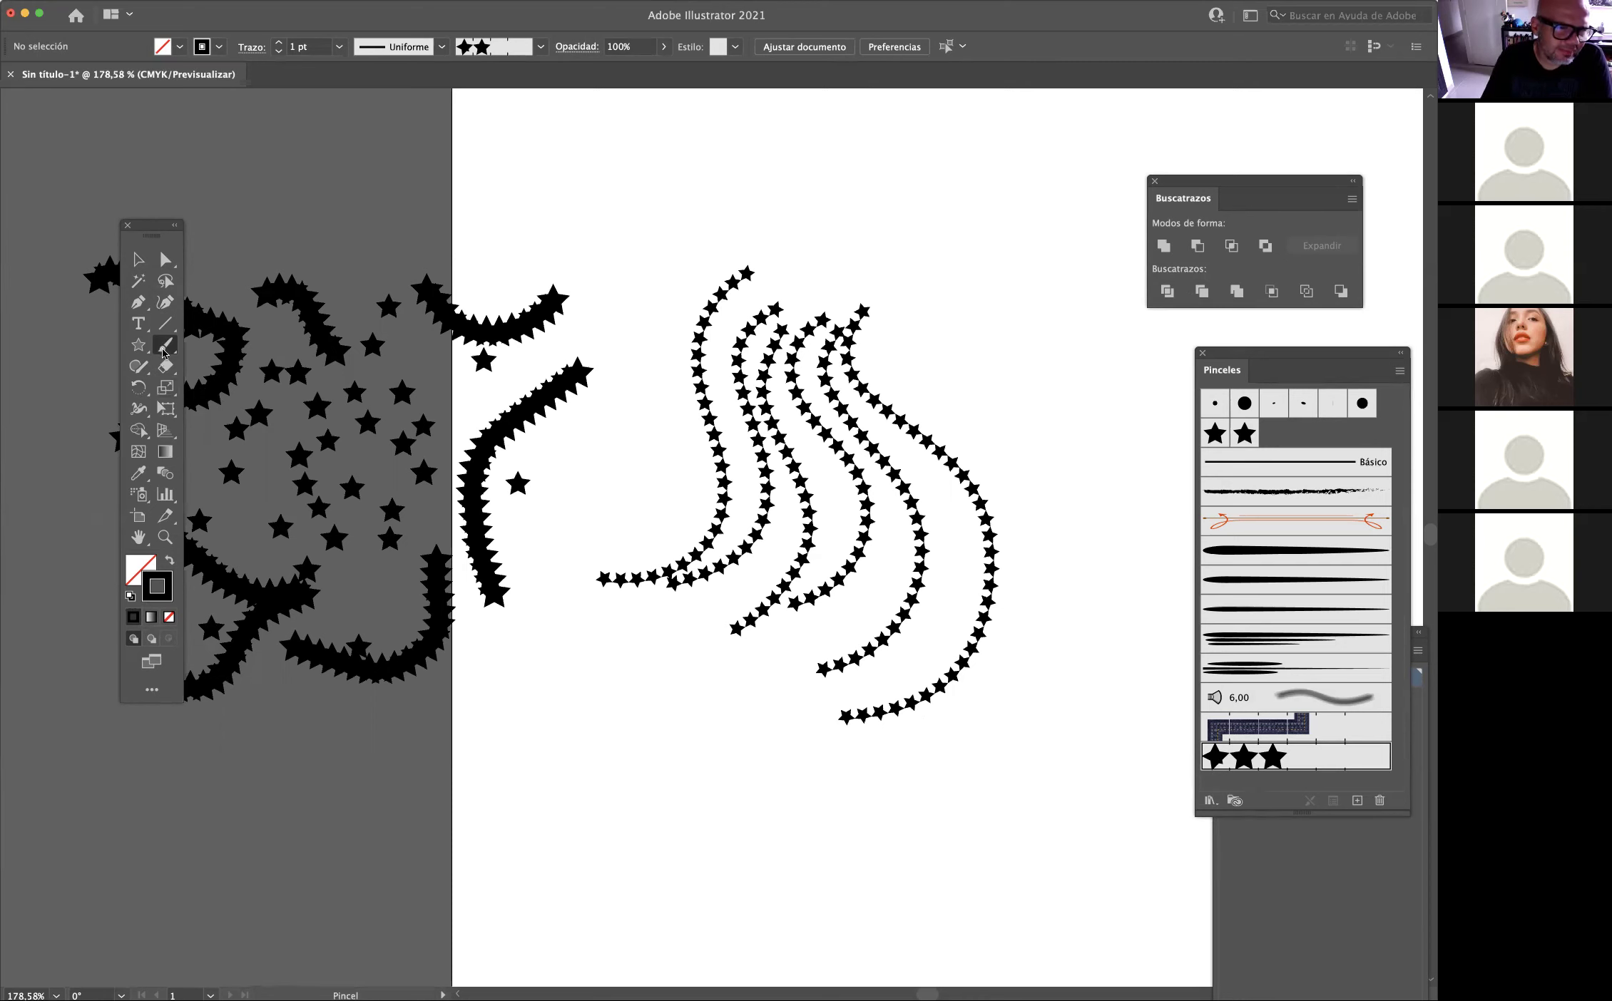
pyautogui.click(165, 352)
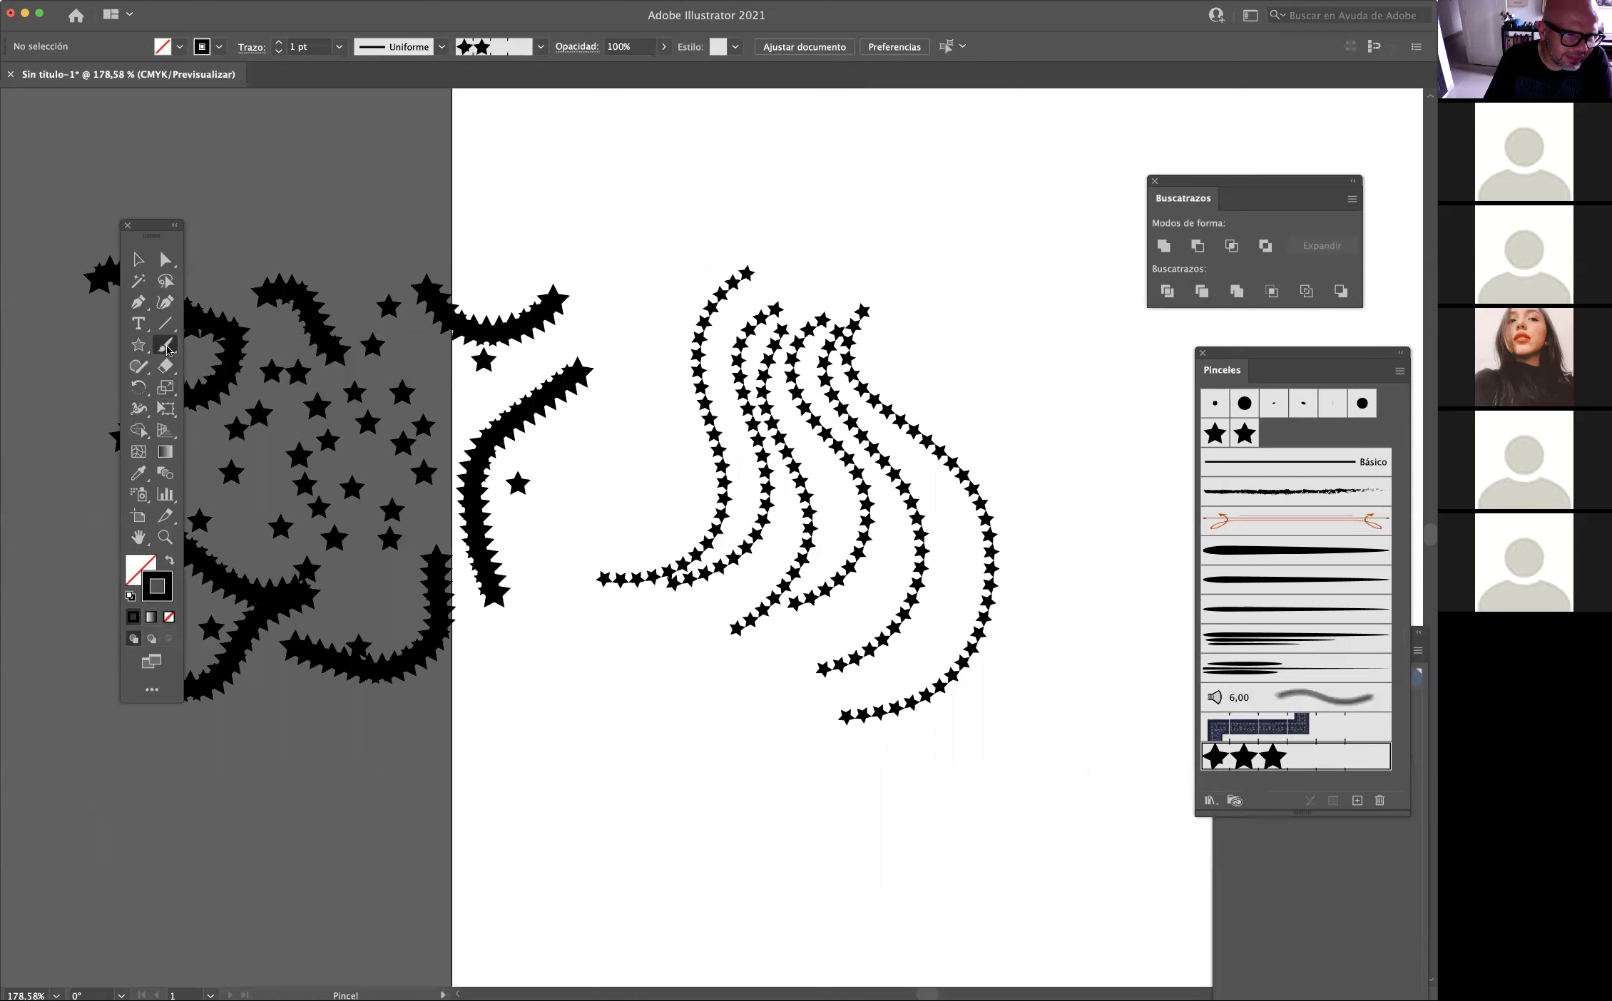
# Paint two more curved strokes with the star pattern brush, one on either side of the existing star strokes.
pyautogui.doubleClick(166, 349)
pyautogui.click(820, 594)
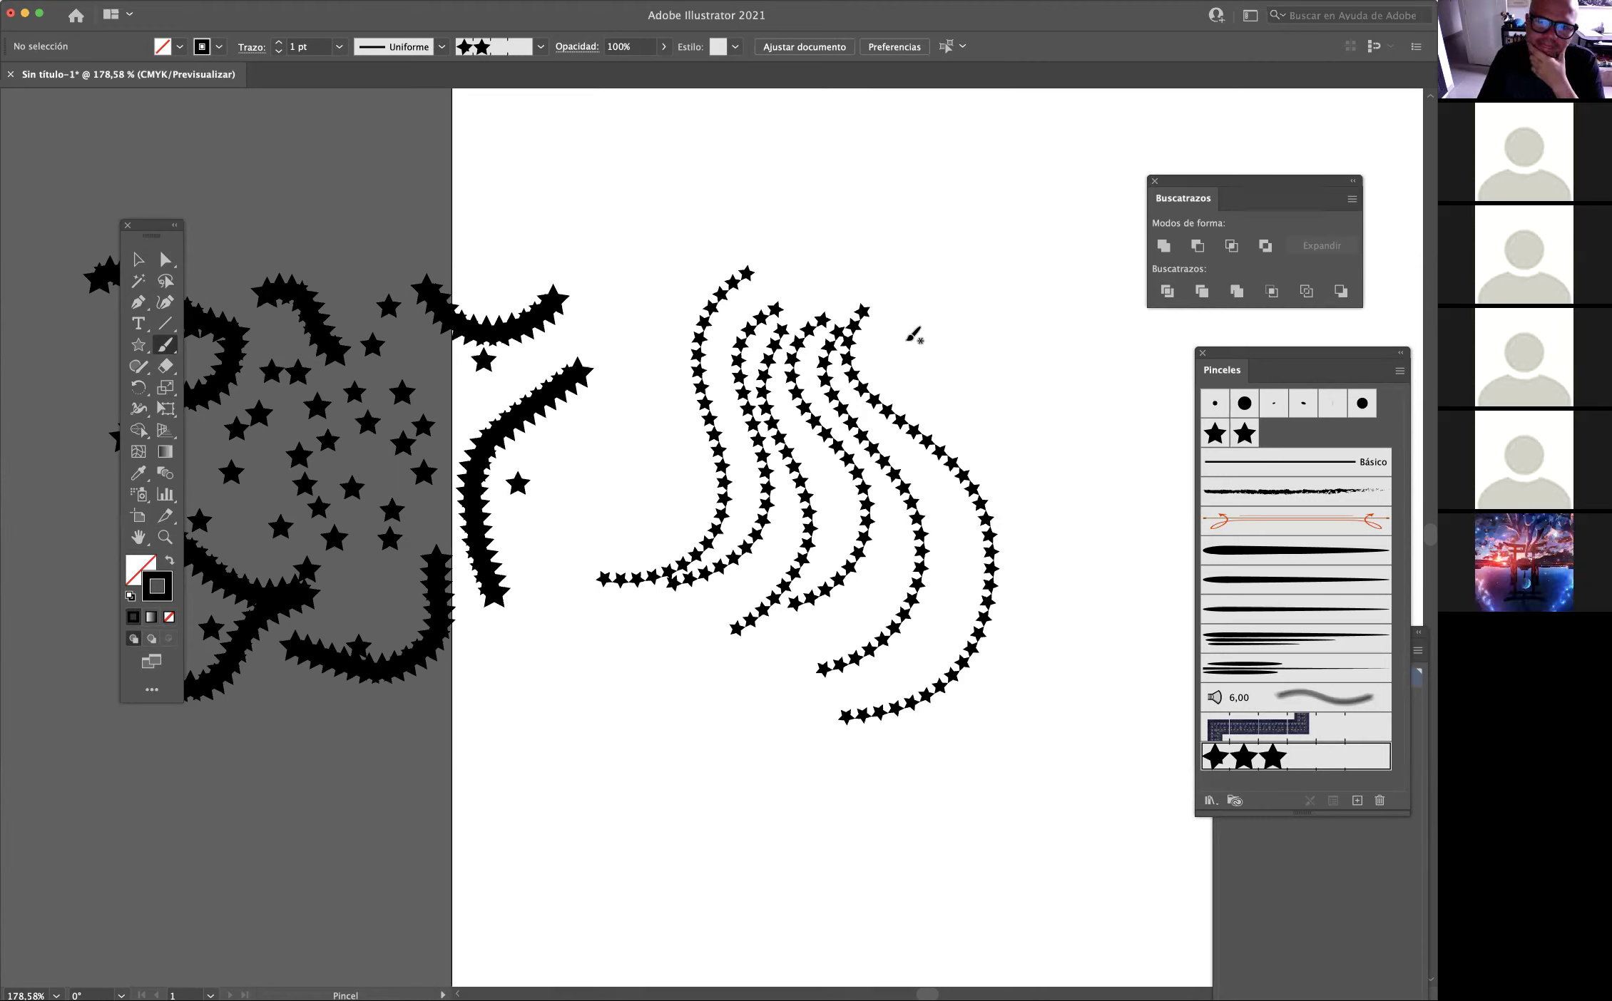
pyautogui.moveTo(886, 318)
pyautogui.mouseDown()
pyautogui.moveTo(1008, 474)
pyautogui.moveTo(988, 695)
pyautogui.mouseUp()
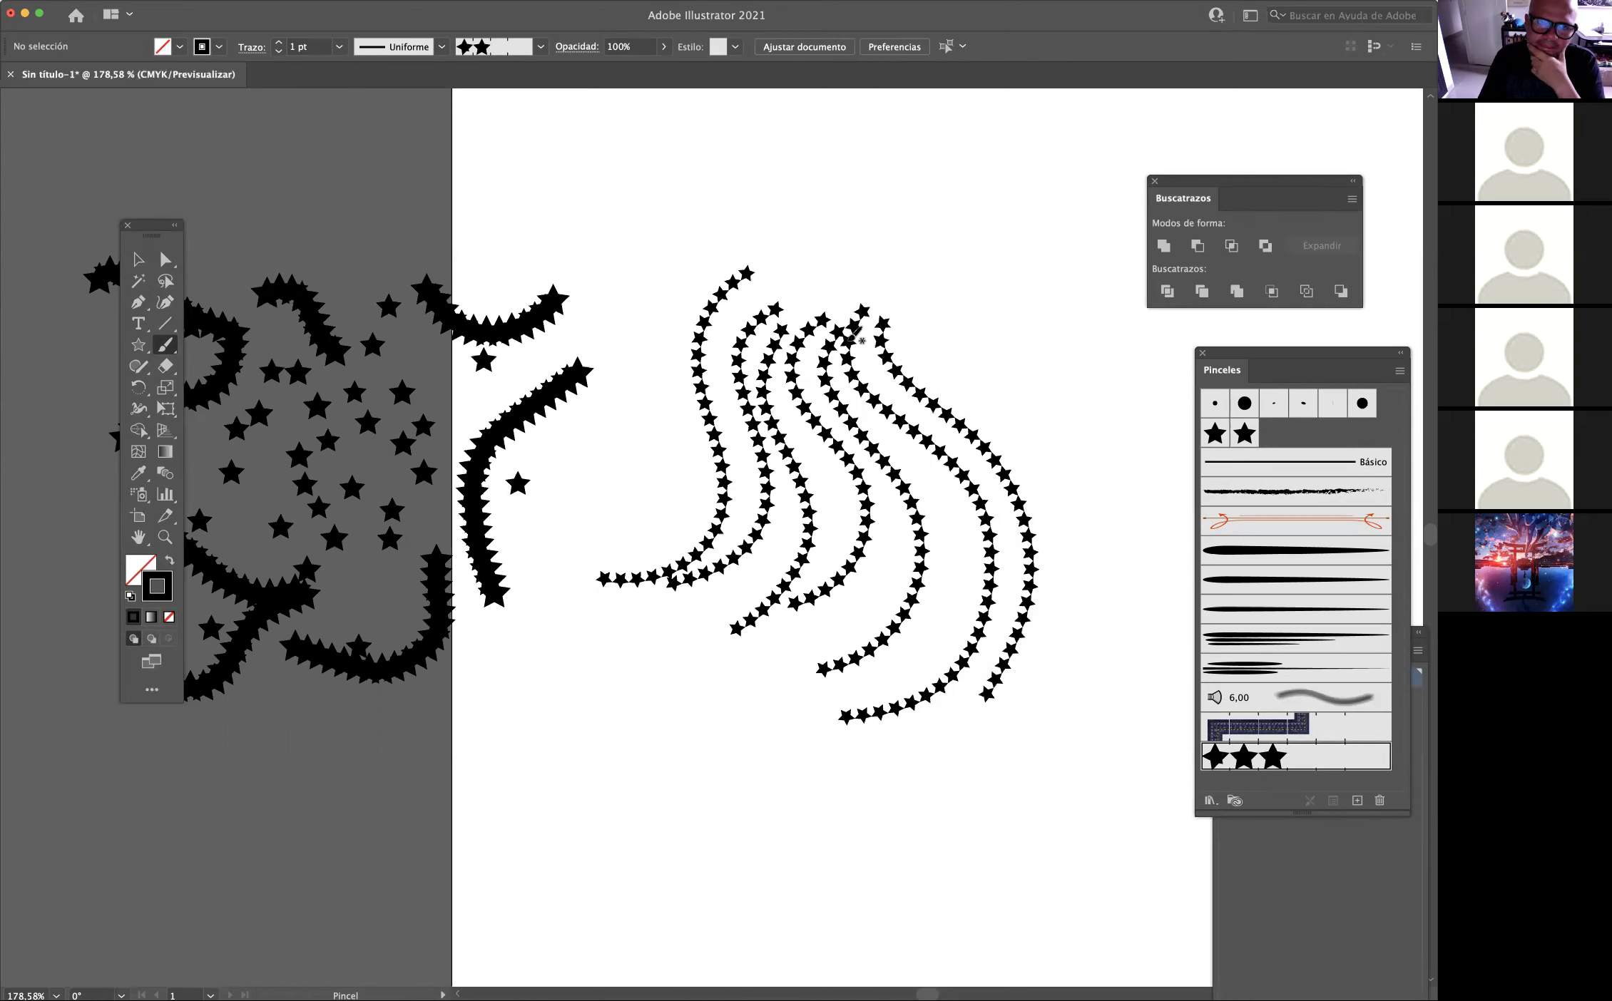
pyautogui.click(356, 0)
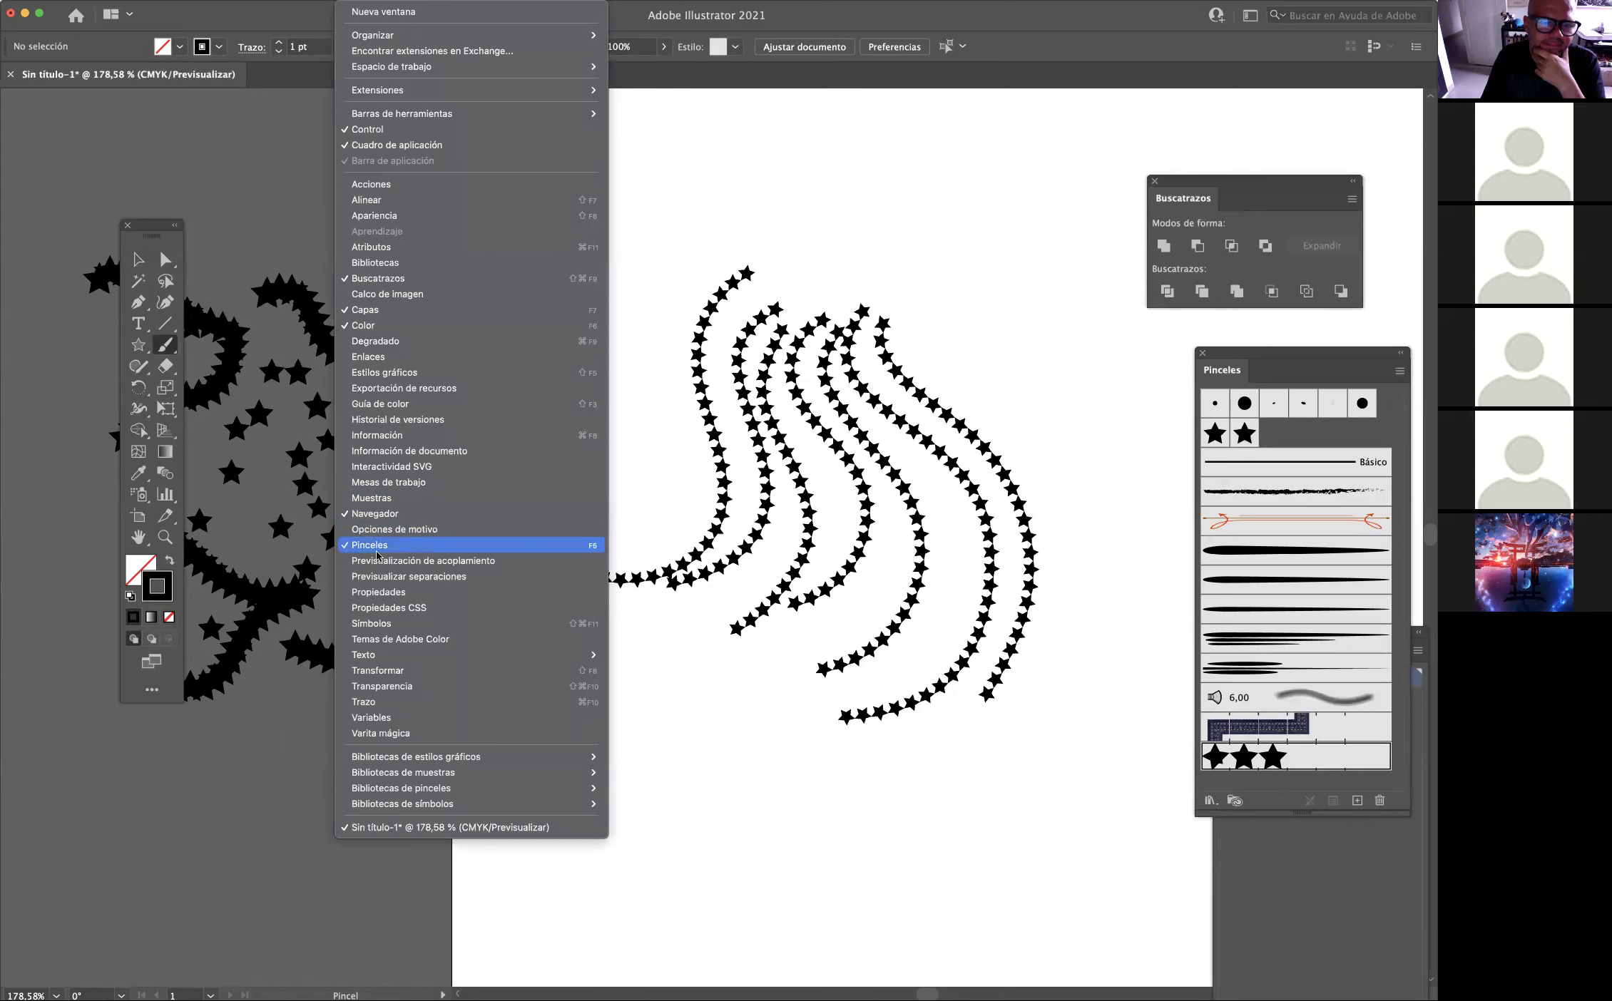
pyautogui.click(906, 151)
pyautogui.moveTo(755, 187)
pyautogui.mouseDown()
pyautogui.moveTo(668, 283)
pyautogui.moveTo(614, 519)
pyautogui.mouseUp()
# Select all the star pattern strokes and convert them into filled shapes with Outline Stroke (Contornear trazado).
pyautogui.press('v')
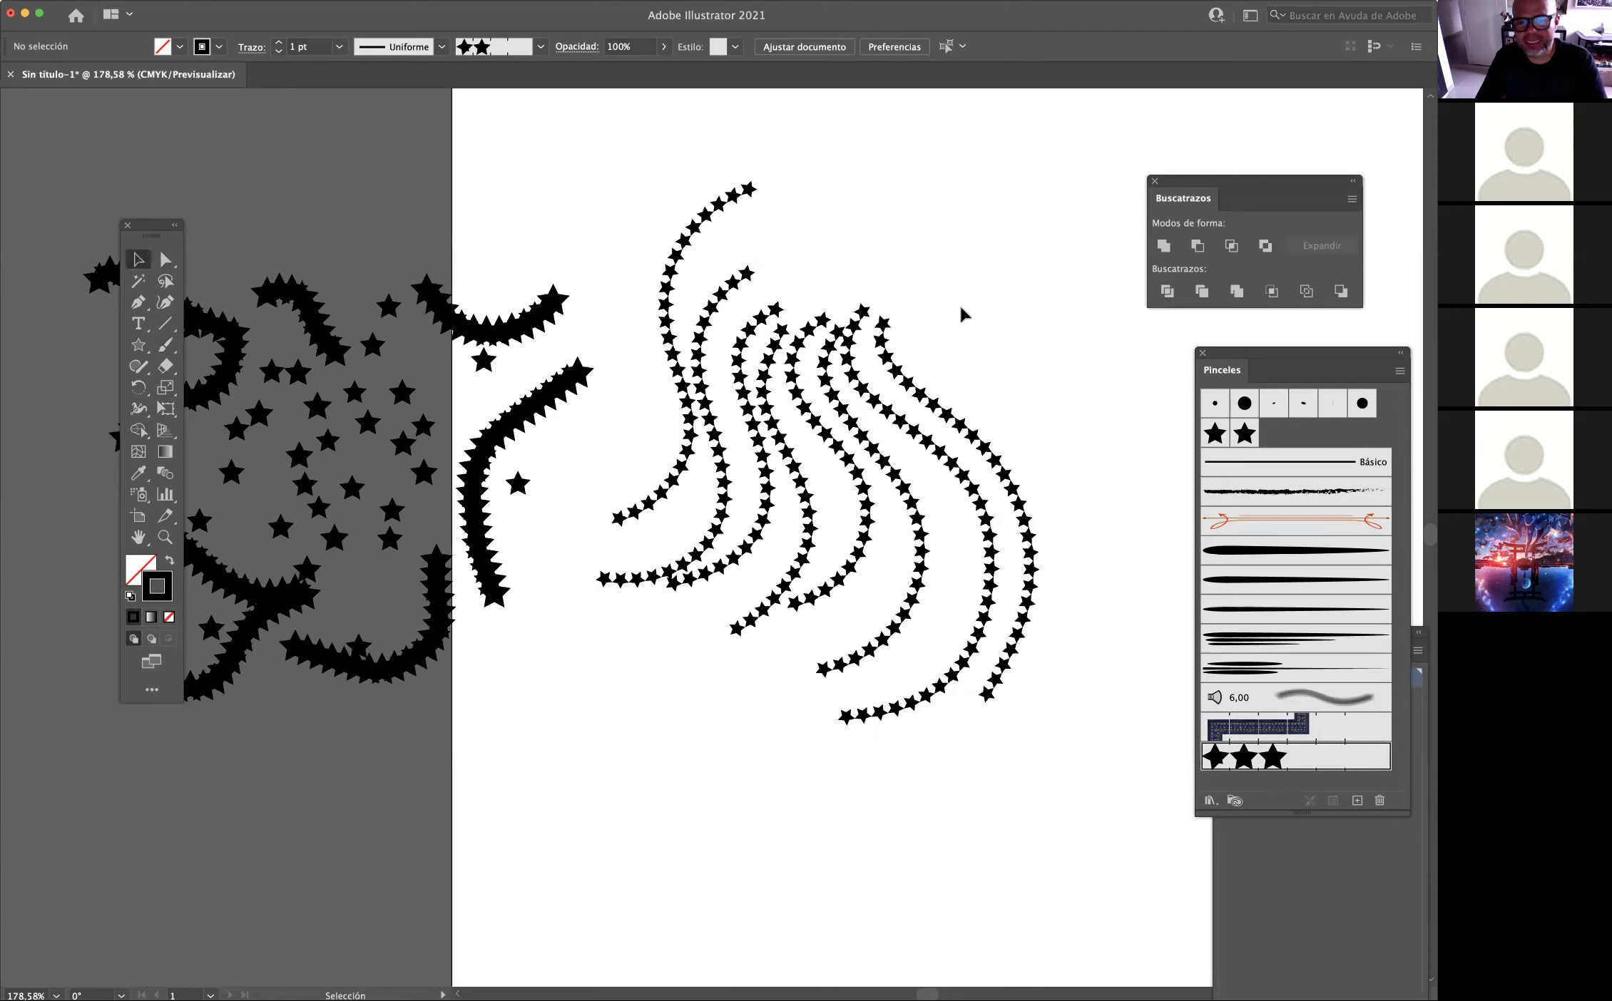
pyautogui.press('space')
pyautogui.moveTo(941, 363); pyautogui.dragTo(894, 340)
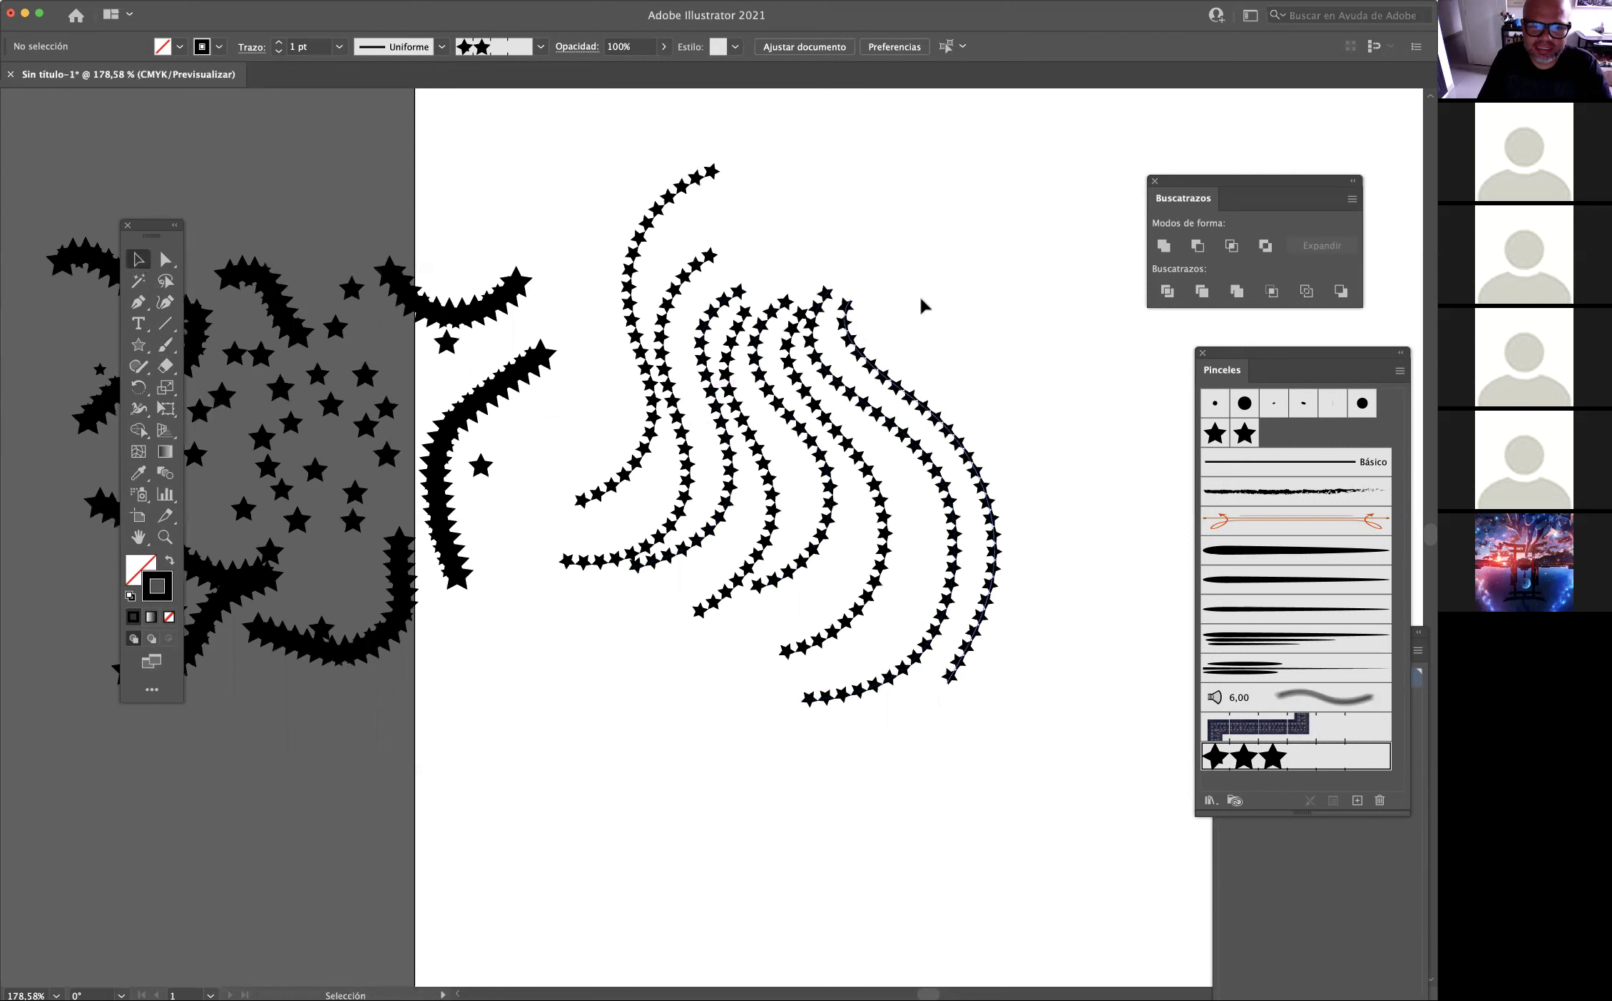
pyautogui.moveTo(1032, 206); pyautogui.dragTo(657, 714)
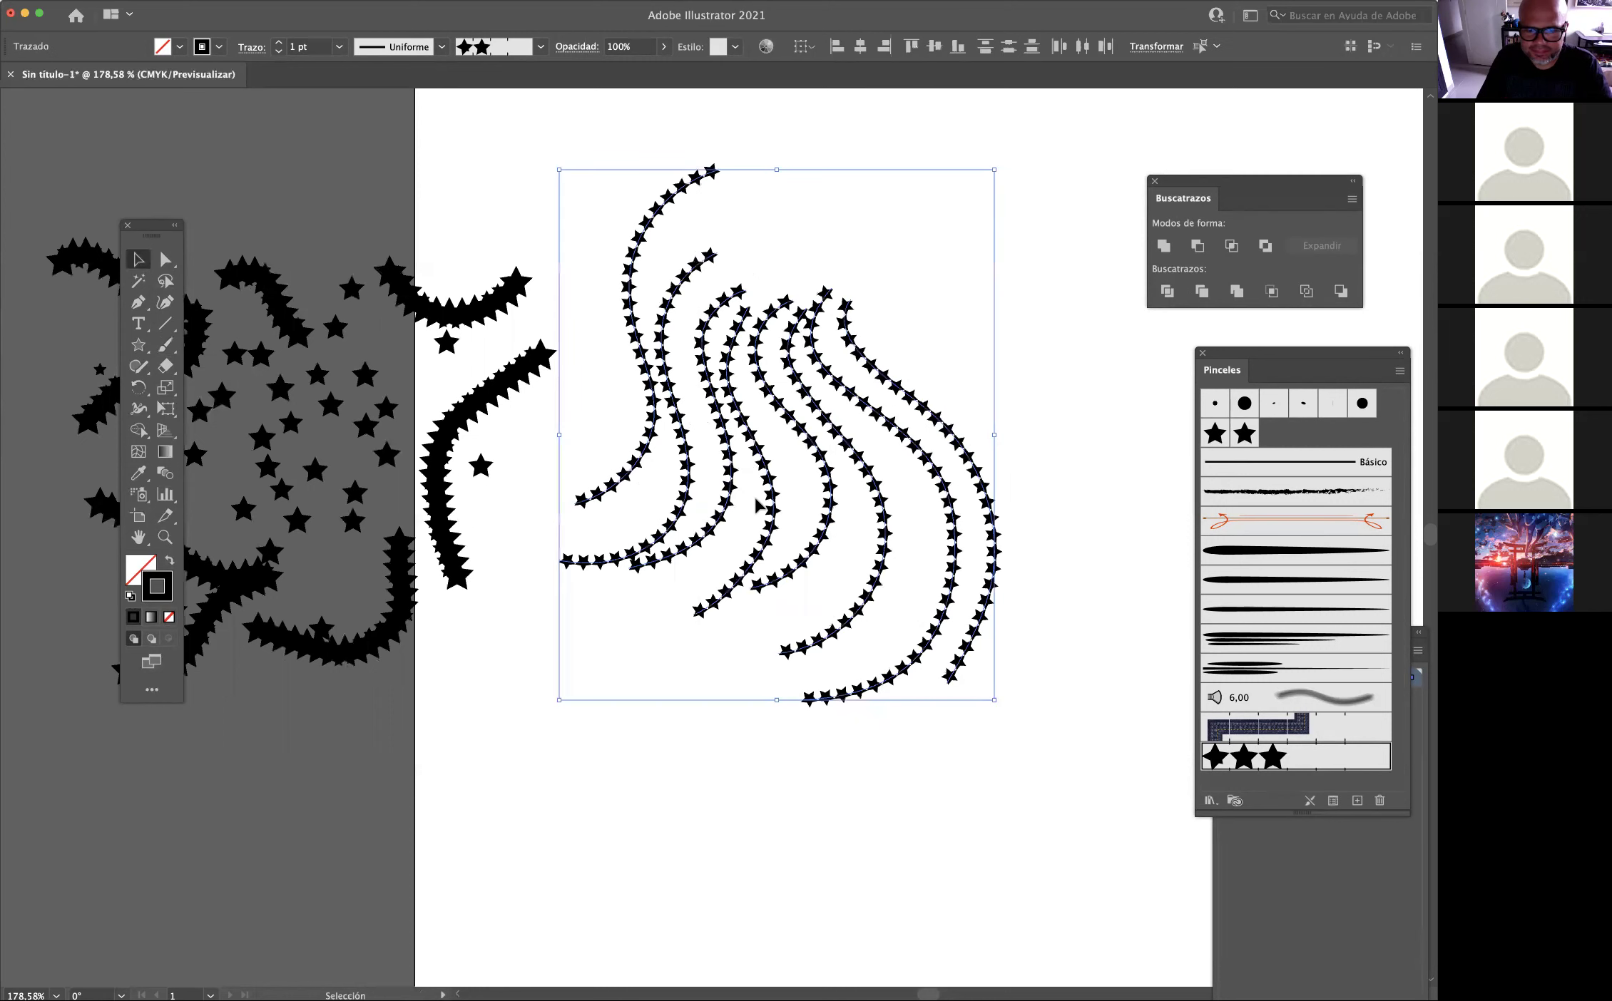
pyautogui.click(1057, 313)
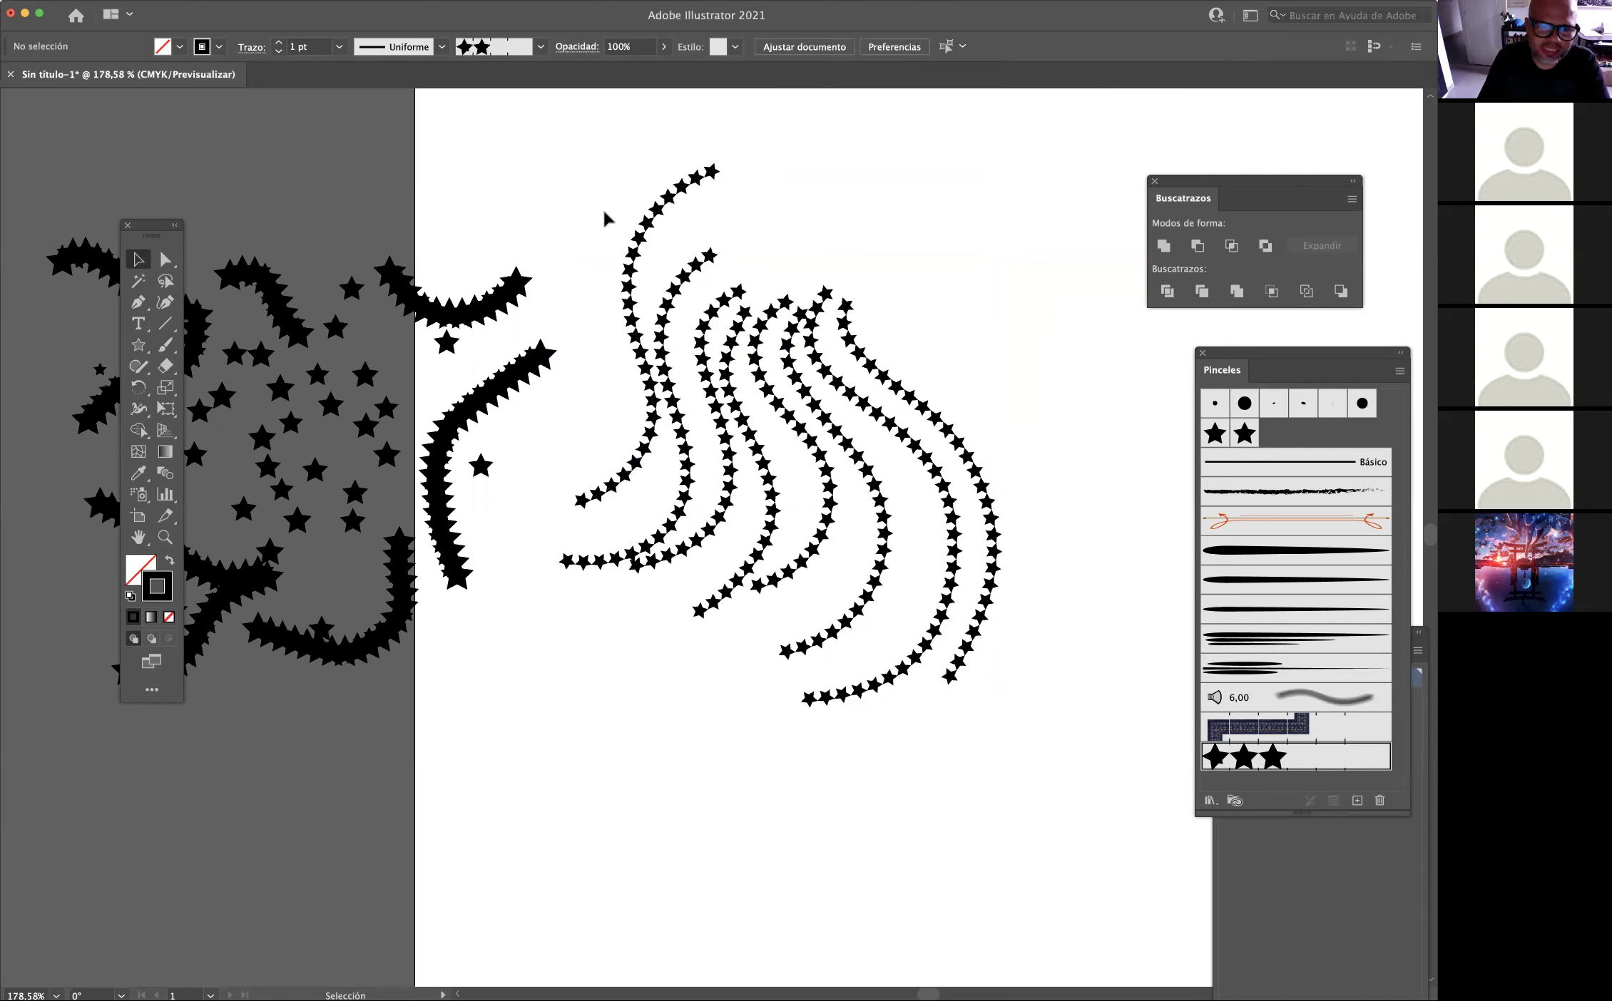
pyautogui.moveTo(574, 172)
pyautogui.mouseDown()
pyautogui.moveTo(1032, 720)
pyautogui.moveTo(1025, 694)
pyautogui.mouseUp()
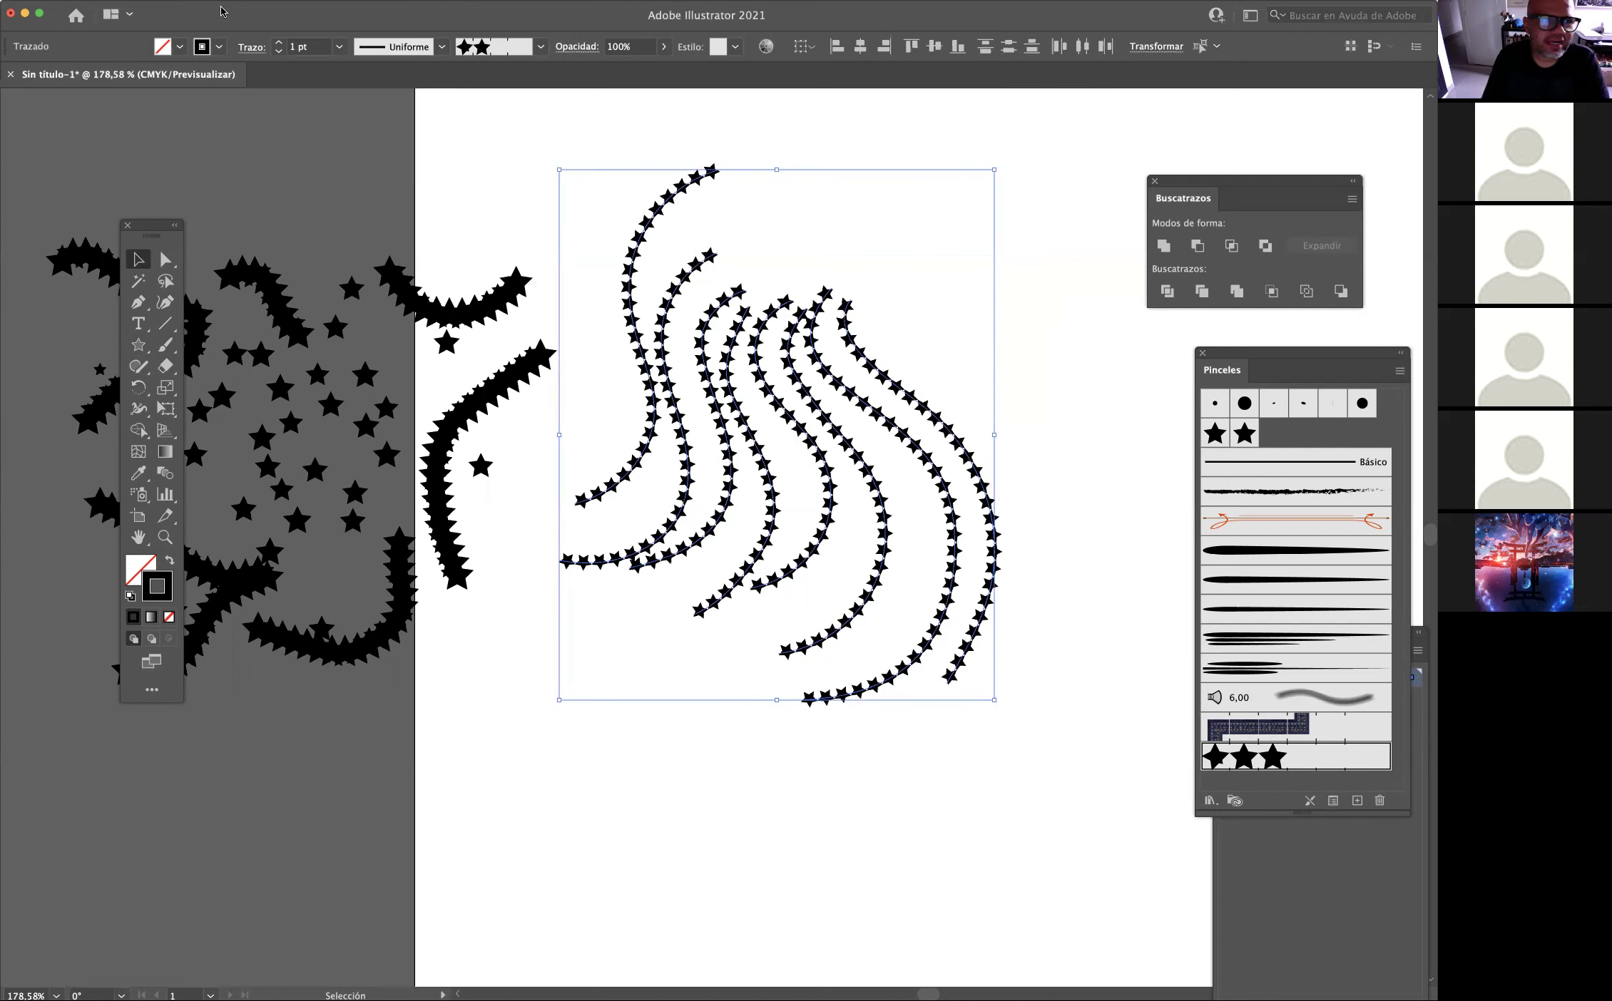
pyautogui.click(142, 1)
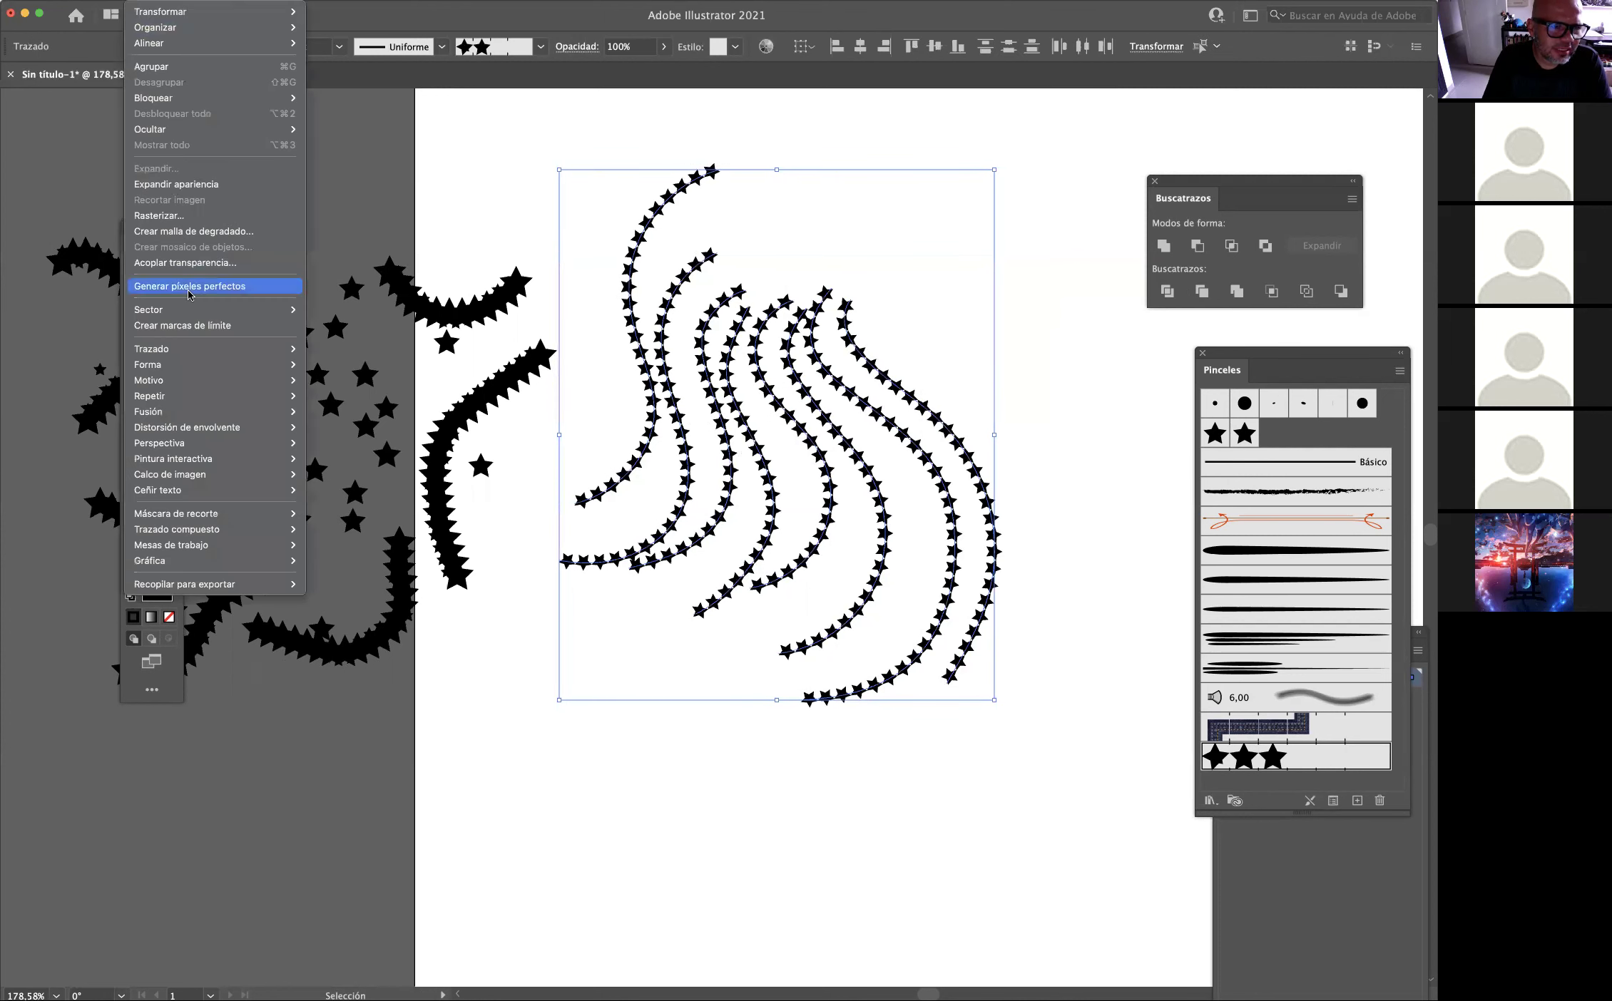
pyautogui.moveTo(206, 353)
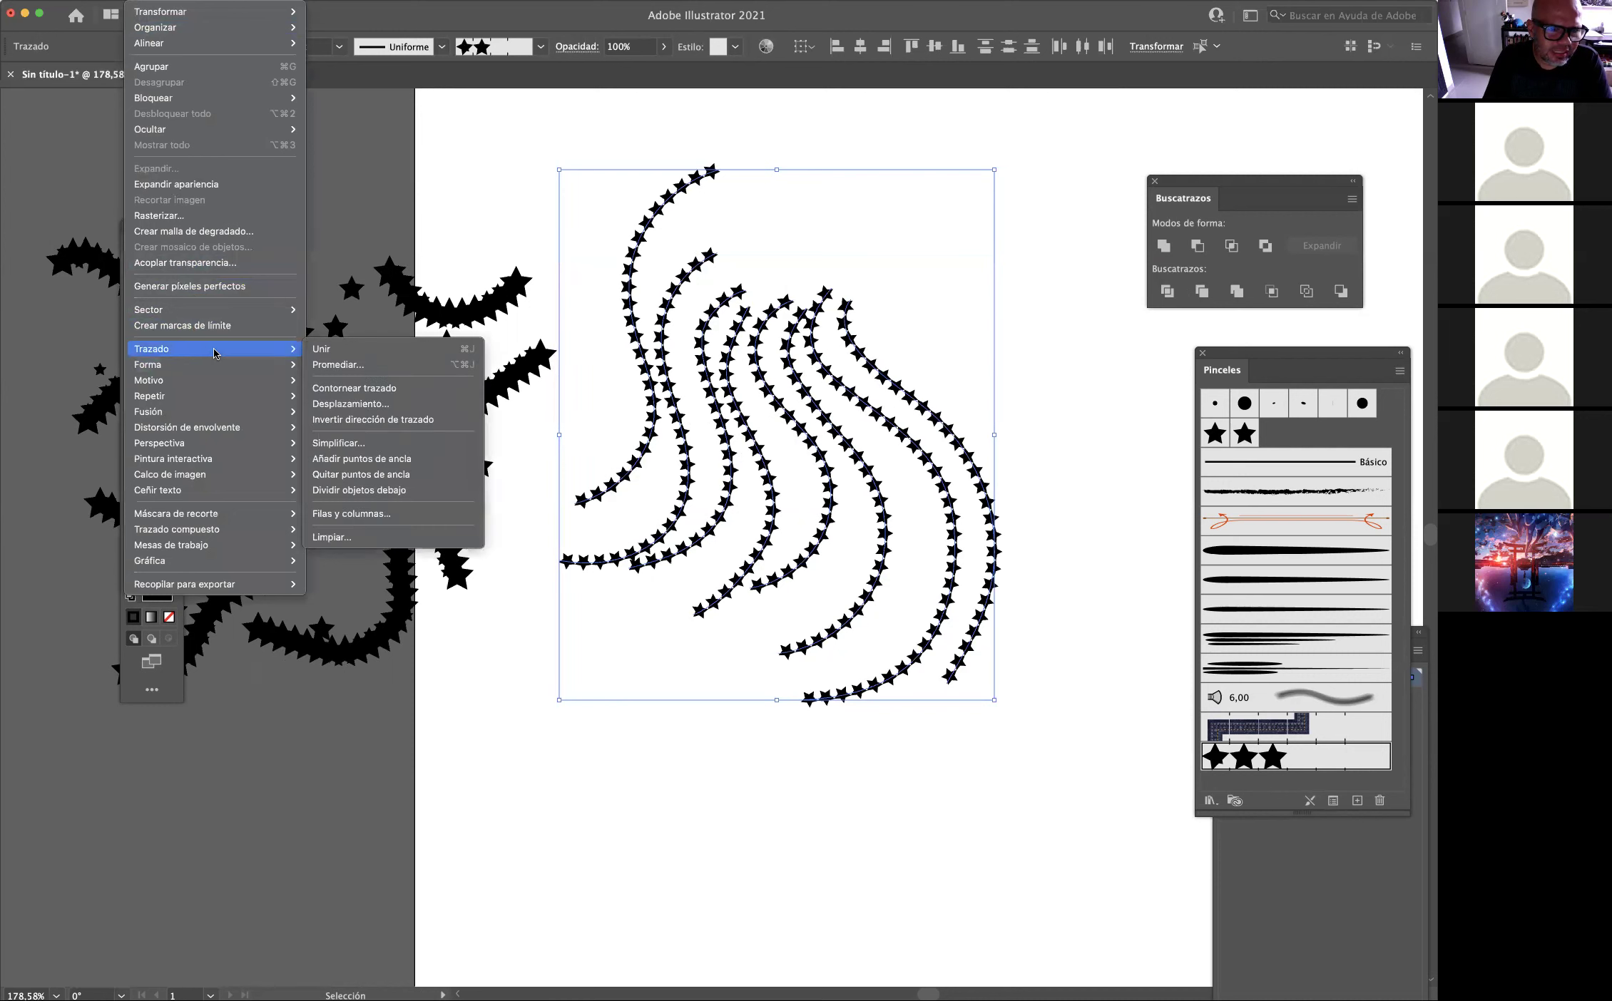
pyautogui.click(365, 393)
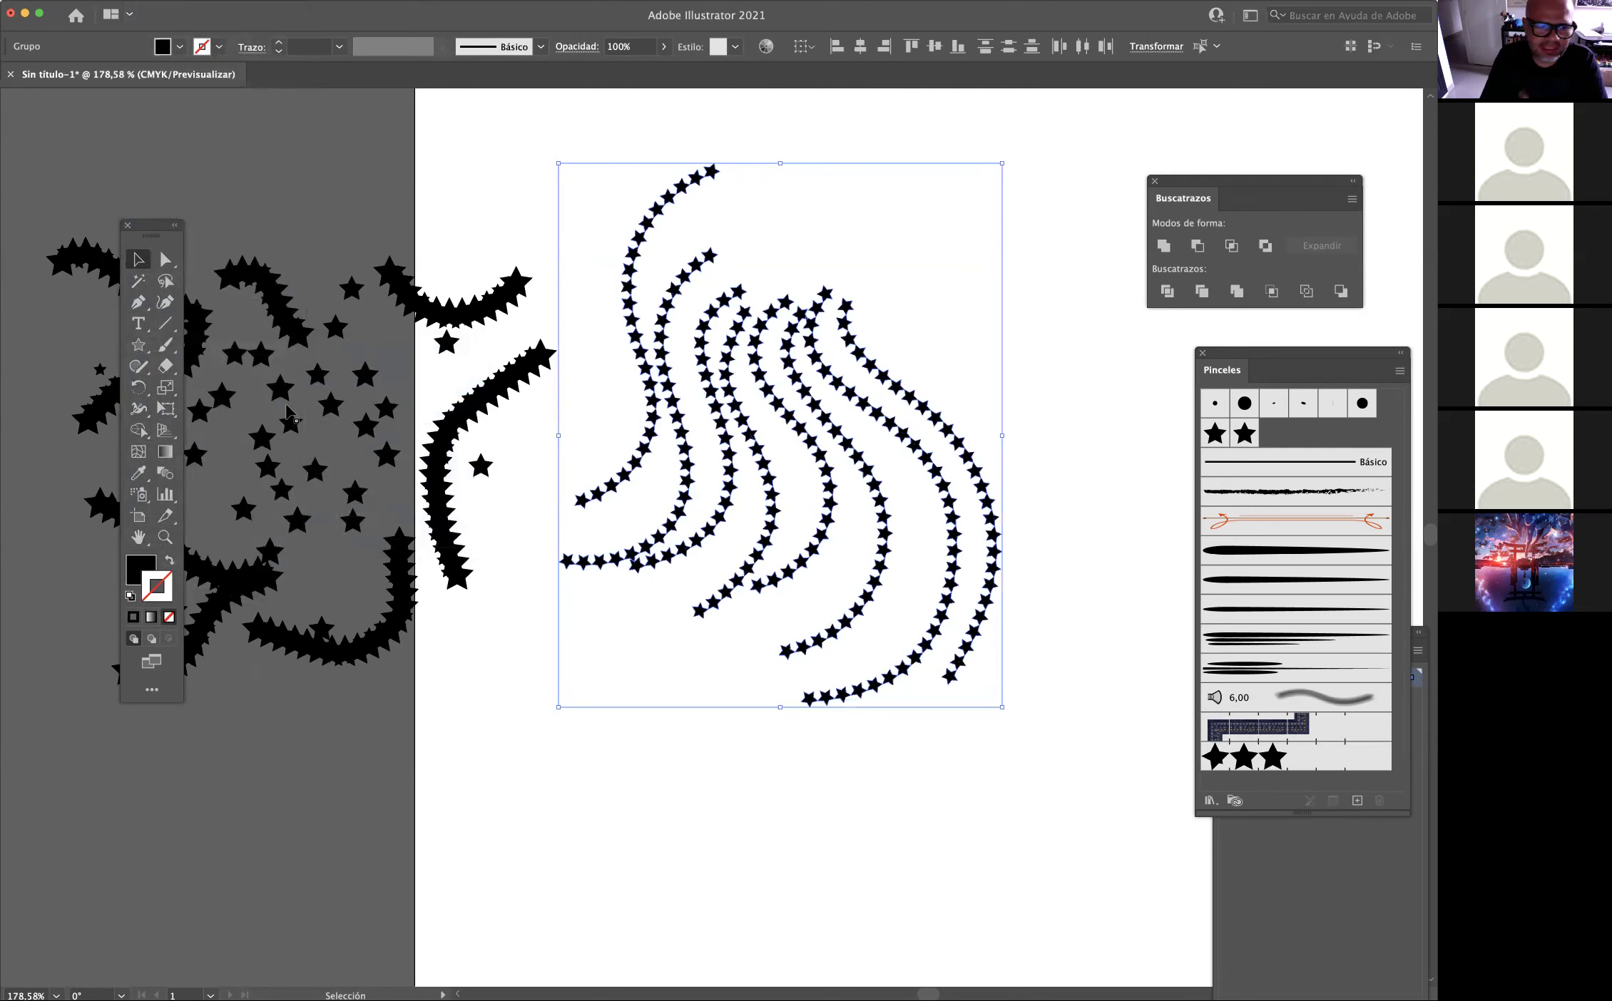
# Scale the outlined star group down to about half its size and fill it with red EA0C0C.
pyautogui.moveTo(1001, 165)
pyautogui.mouseDown()
pyautogui.moveTo(777, 382)
pyautogui.moveTo(773, 442)
pyautogui.mouseUp()
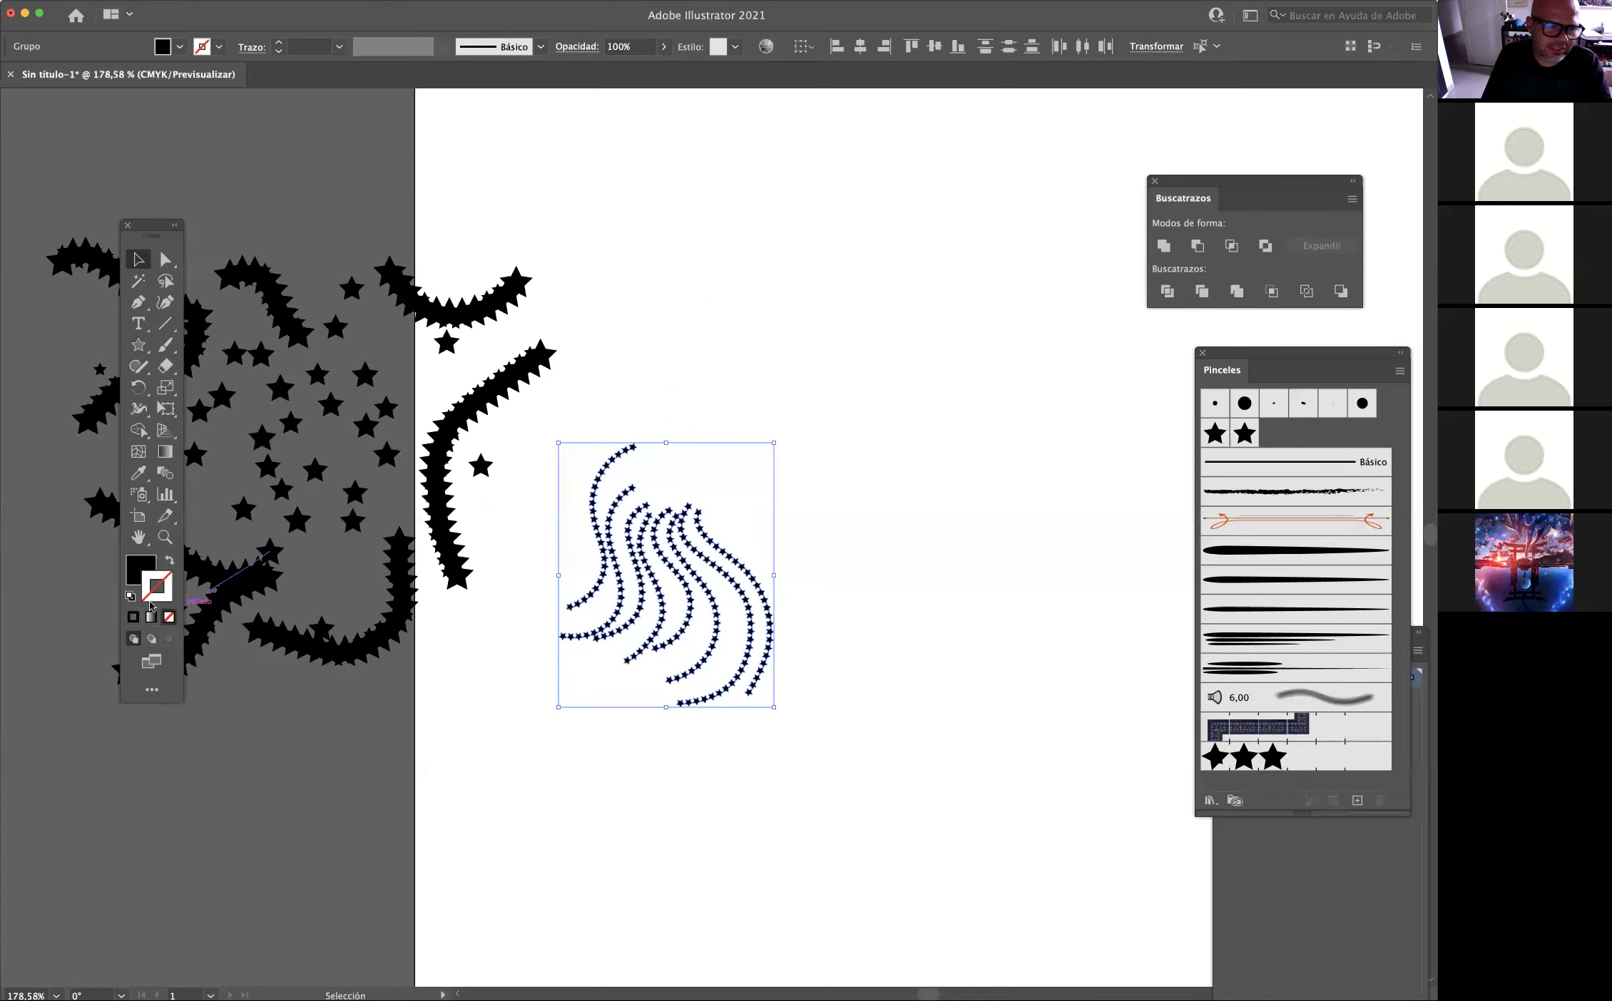
pyautogui.doubleClick(139, 573)
pyautogui.write('ff0000')
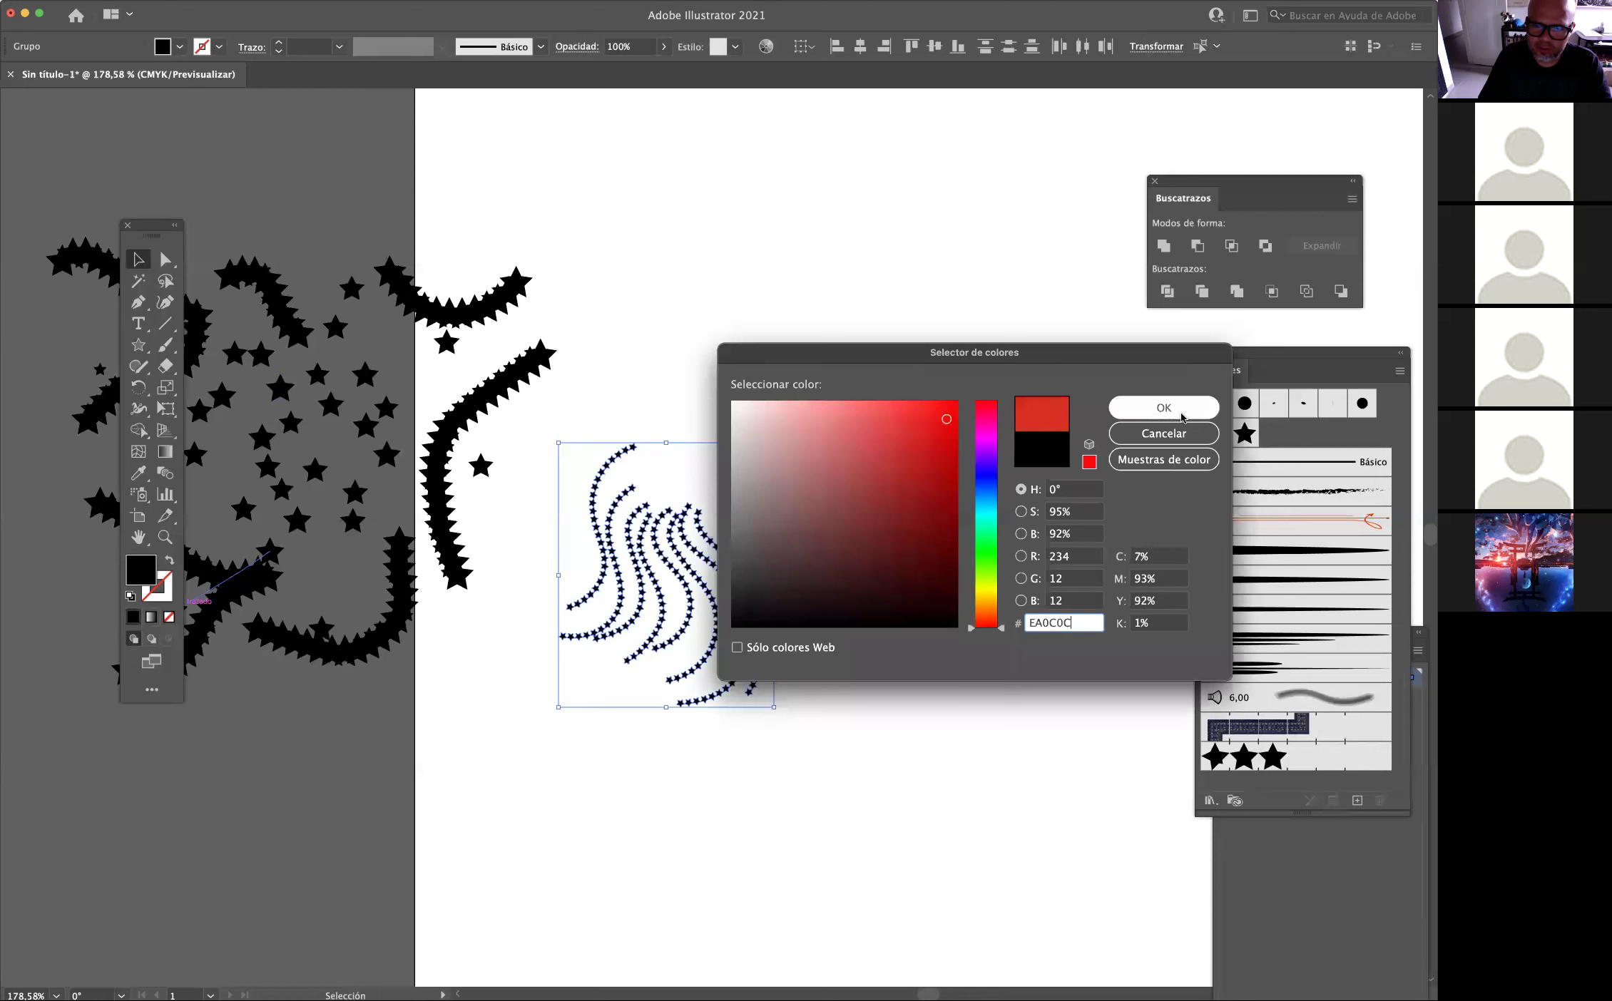
pyautogui.click(1122, 416)
pyautogui.click(218, 154)
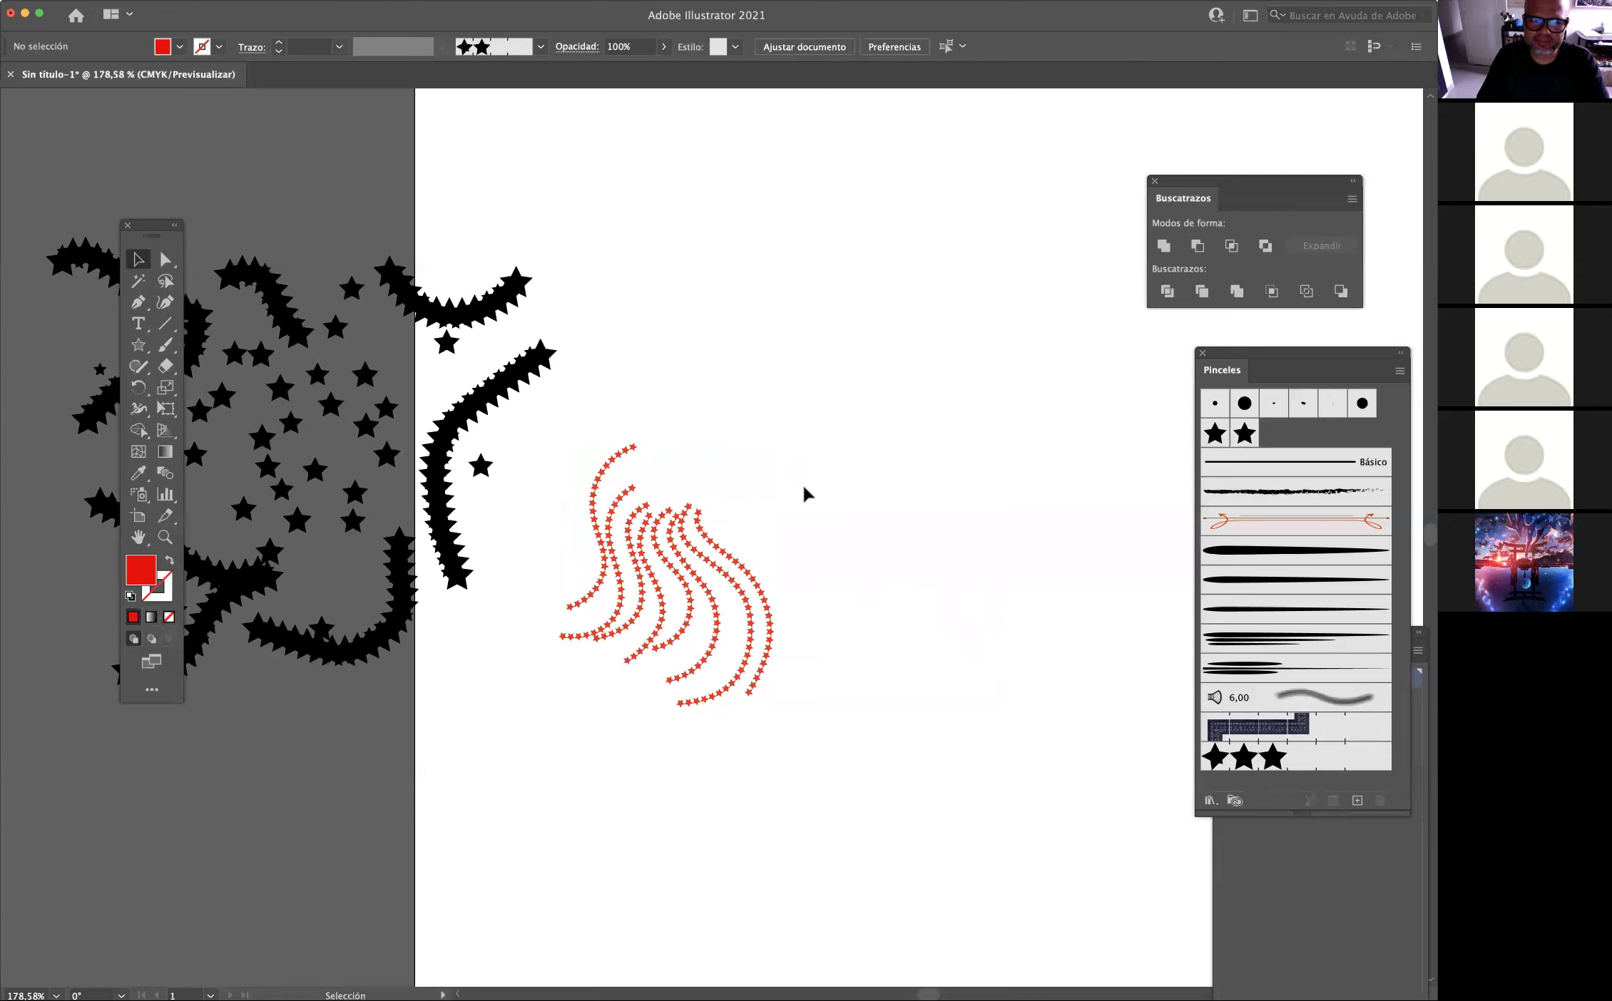
# Paint an S-shaped stroke above the red stars with the second tapered art brush and outline it (Contornear trazado).
pyautogui.click(1272, 591)
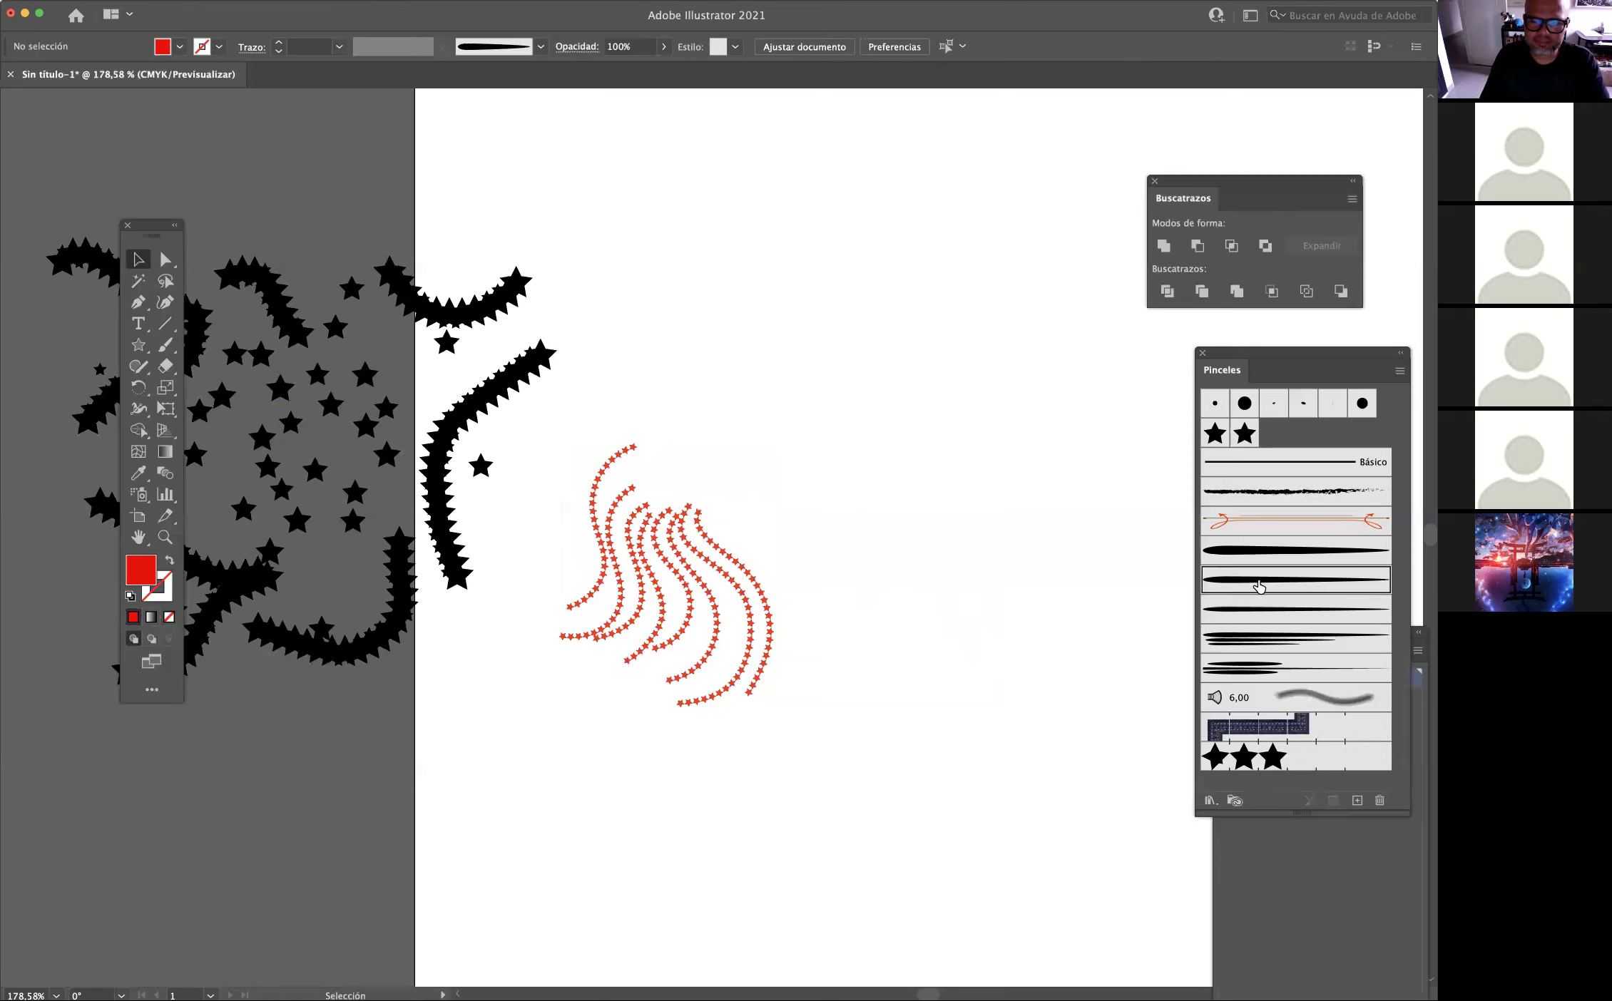
pyautogui.press('b')
pyautogui.moveTo(924, 158)
pyautogui.mouseDown()
pyautogui.moveTo(878, 190)
pyautogui.moveTo(950, 326)
pyautogui.moveTo(755, 373)
pyautogui.mouseUp()
pyautogui.click(143, 261)
pyautogui.moveTo(785, 129); pyautogui.dragTo(1029, 428)
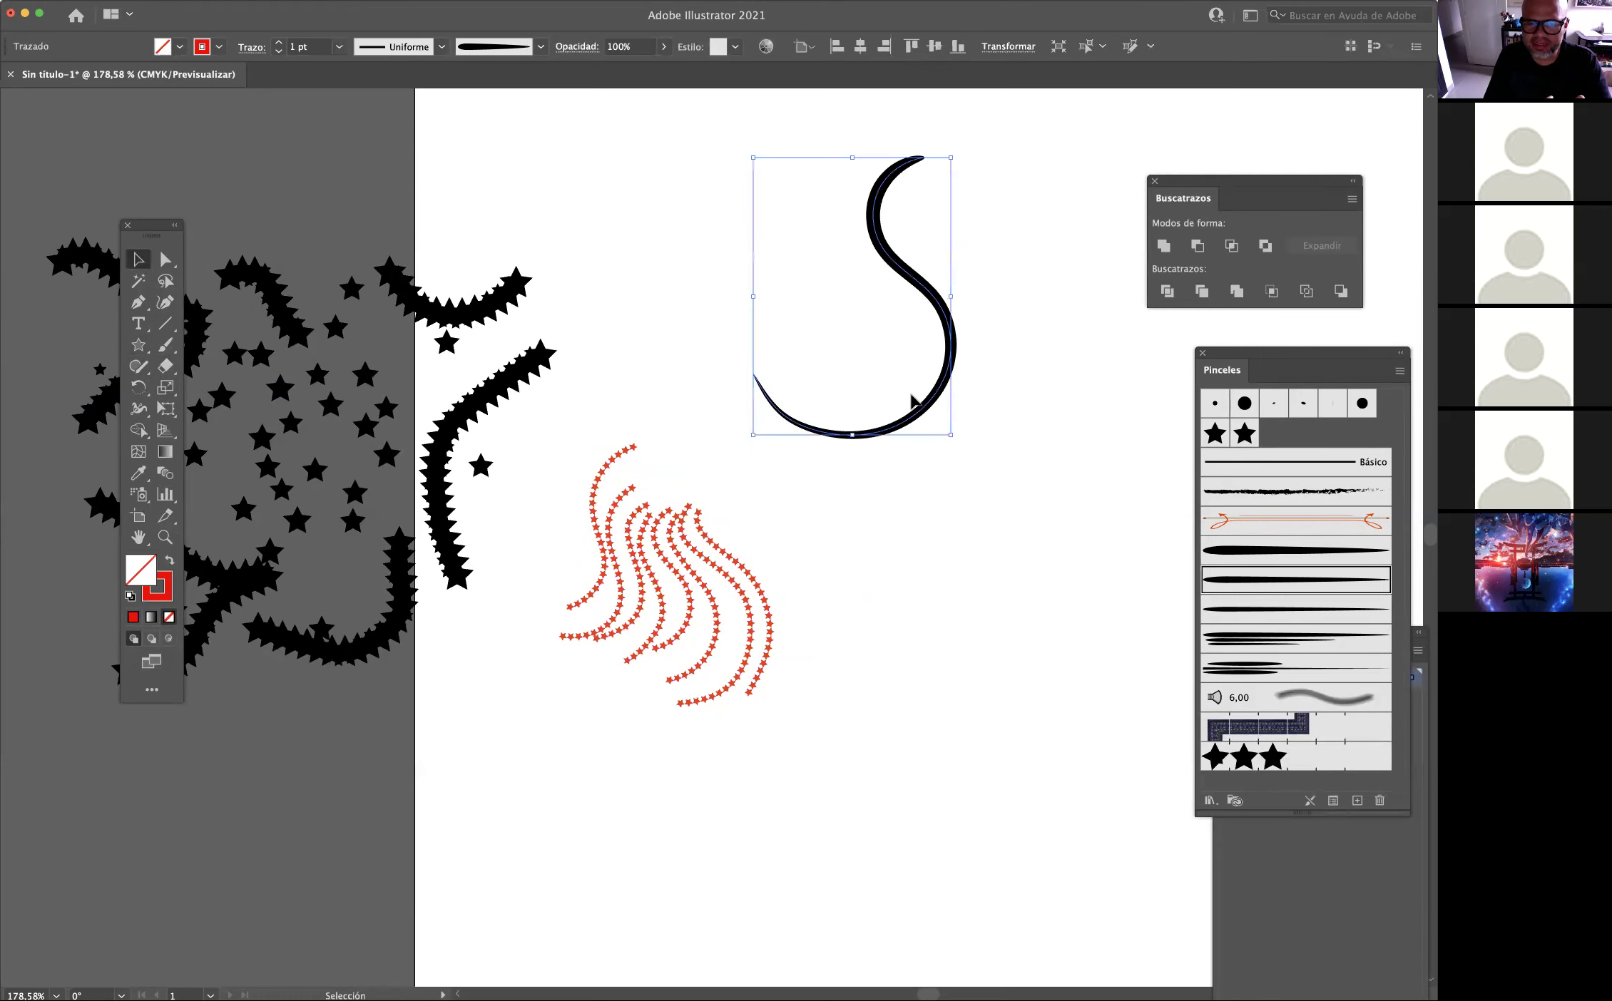
pyautogui.click(150, 0)
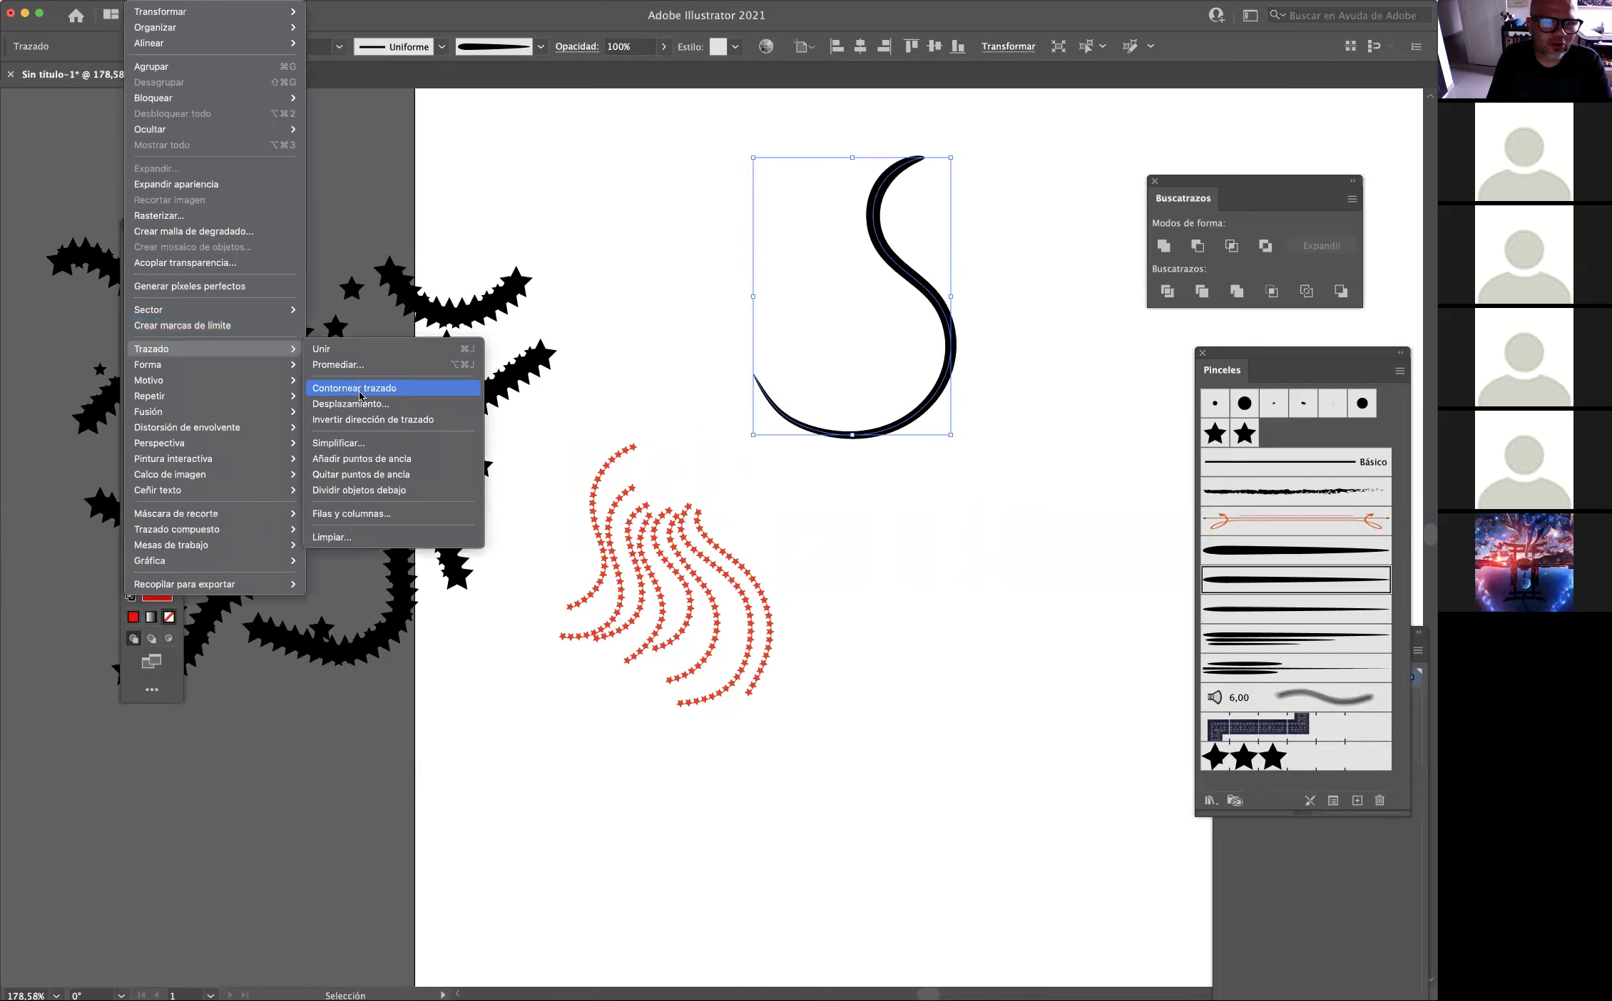
pyautogui.click(360, 394)
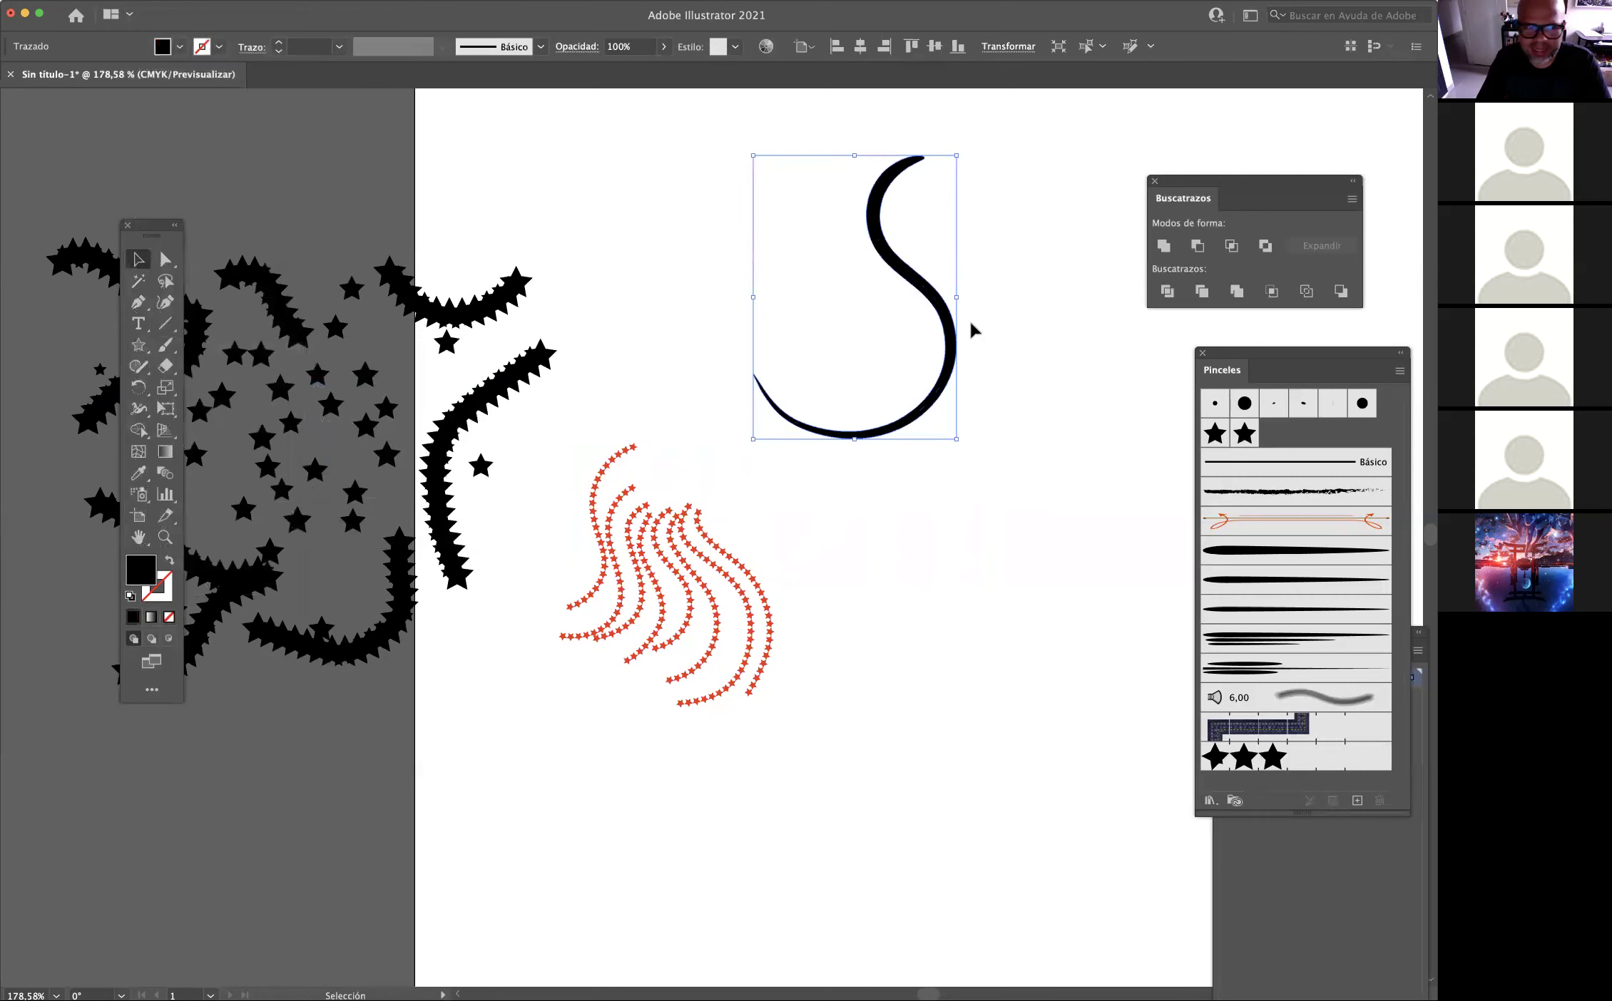
# Fill the outlined S-shaped curve with red.
pyautogui.doubleClick(140, 570)
pyautogui.write('ff0000')
pyautogui.click(1164, 407)
pyautogui.press('a')
pyautogui.click(491, 183)
# Pull five anchor points on both edges of the red curve's upper part outward to form irregular spikes.
pyautogui.scroll(5, 946, 237)
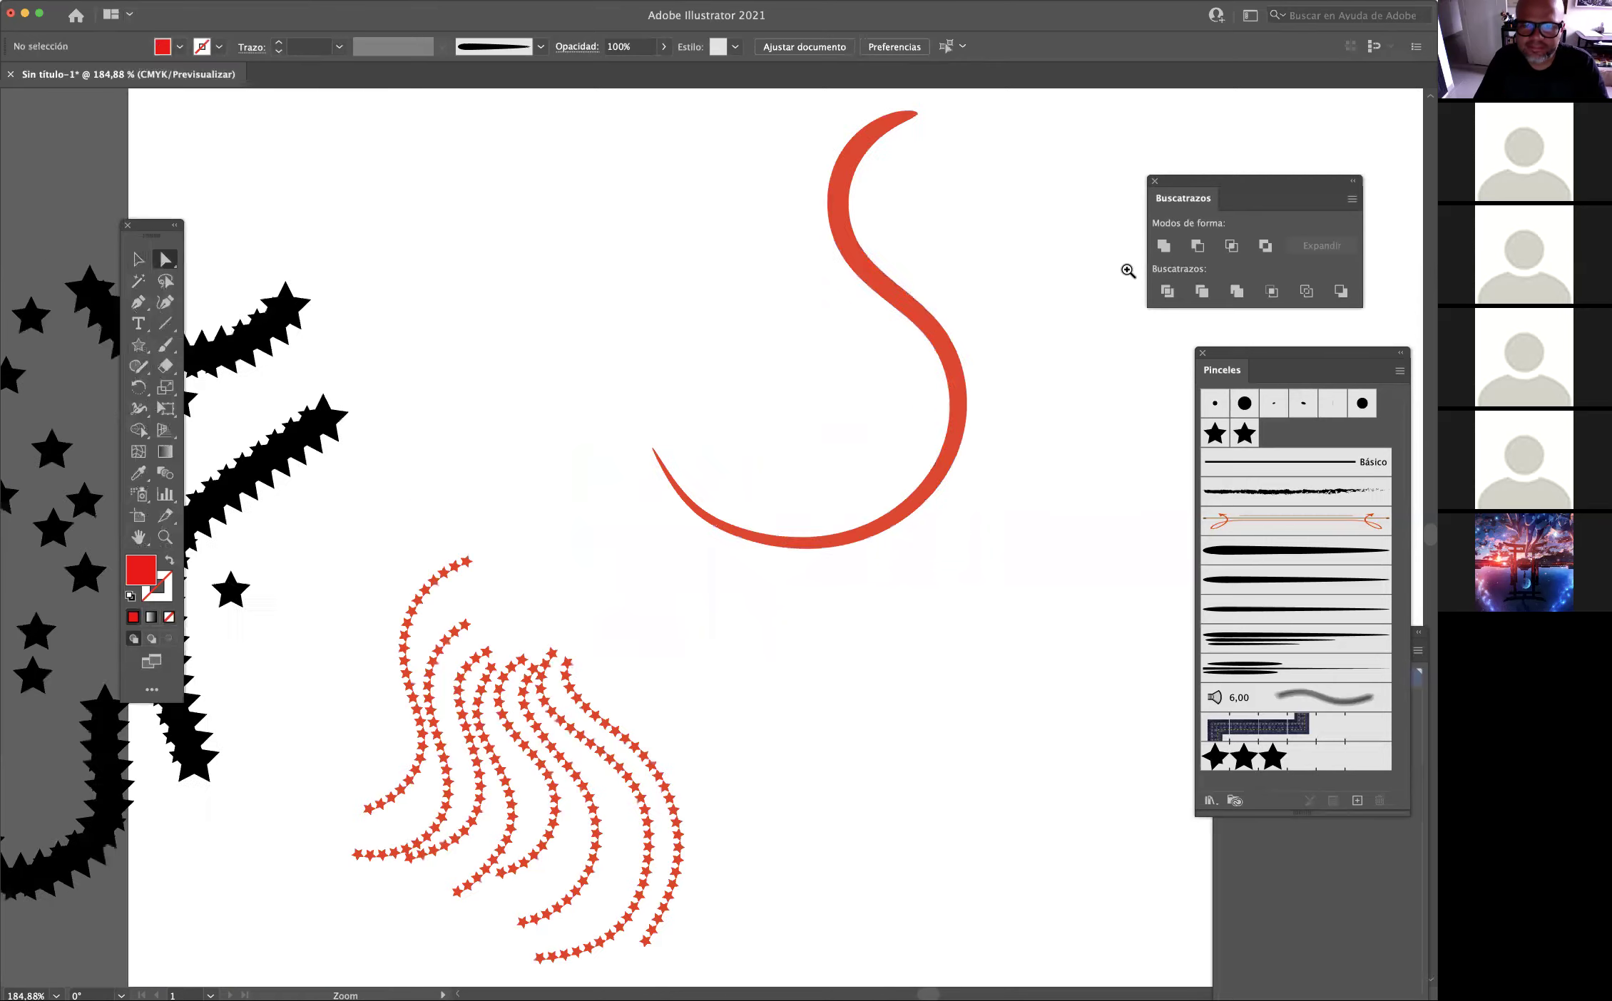
pyautogui.click(744, 407)
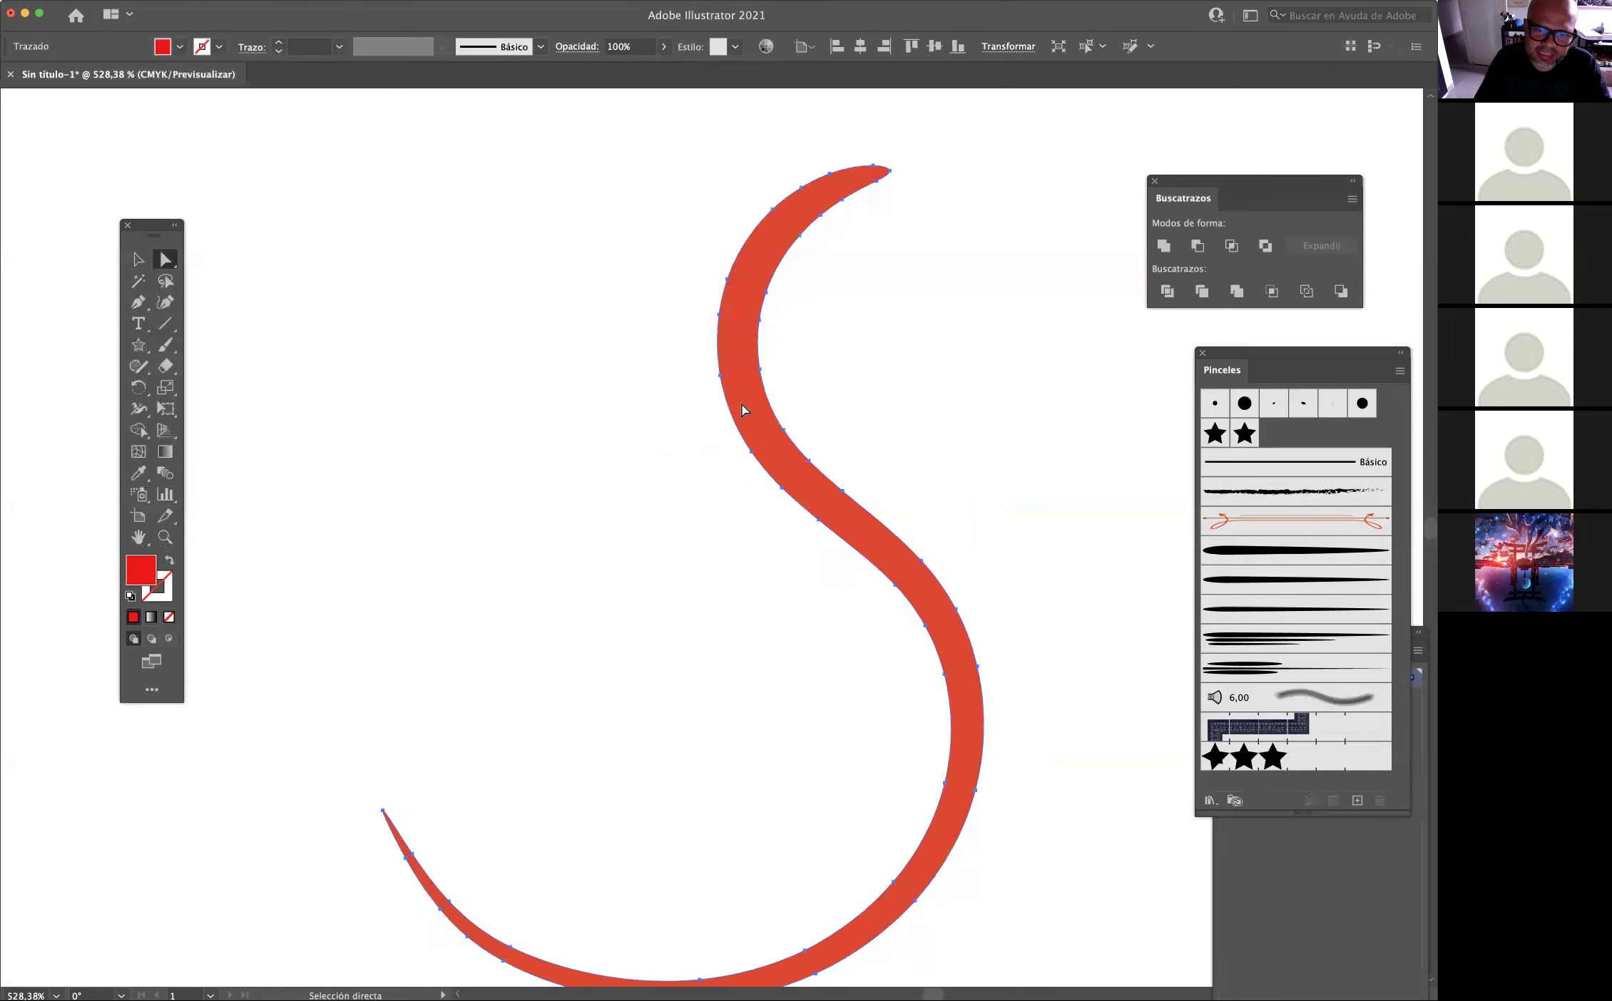
pyautogui.moveTo(762, 370); pyautogui.dragTo(837, 360)
pyautogui.click(795, 368)
pyautogui.click(743, 308)
pyautogui.moveTo(743, 309); pyautogui.dragTo(702, 308)
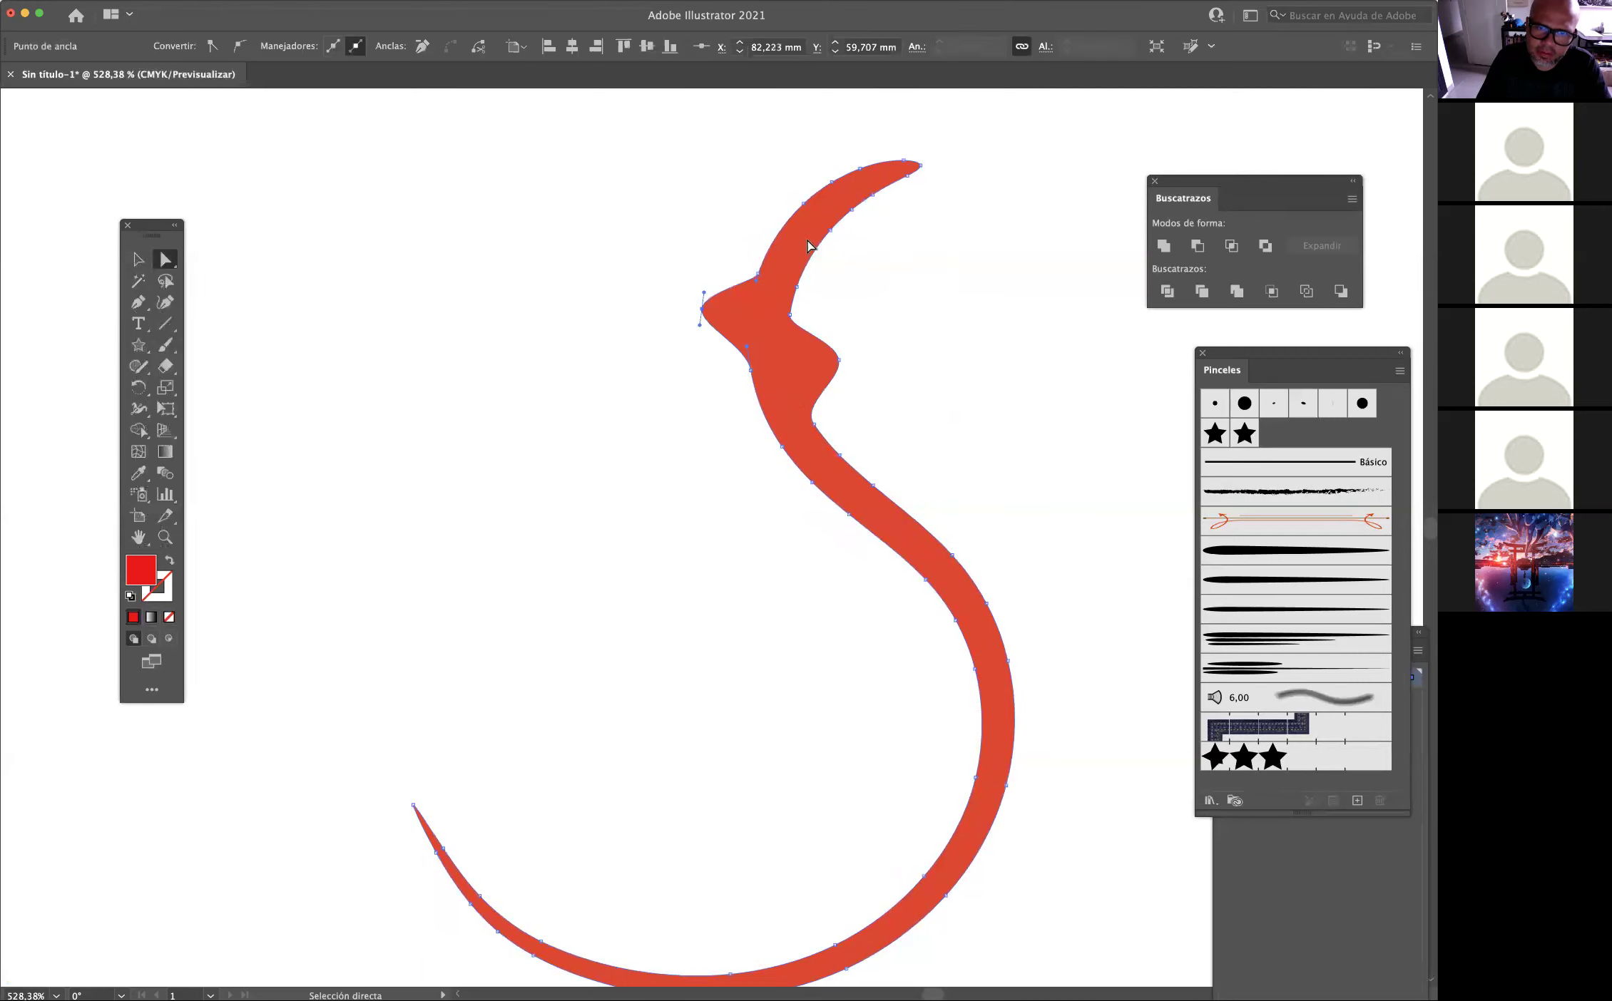
pyautogui.moveTo(830, 231); pyautogui.dragTo(861, 254)
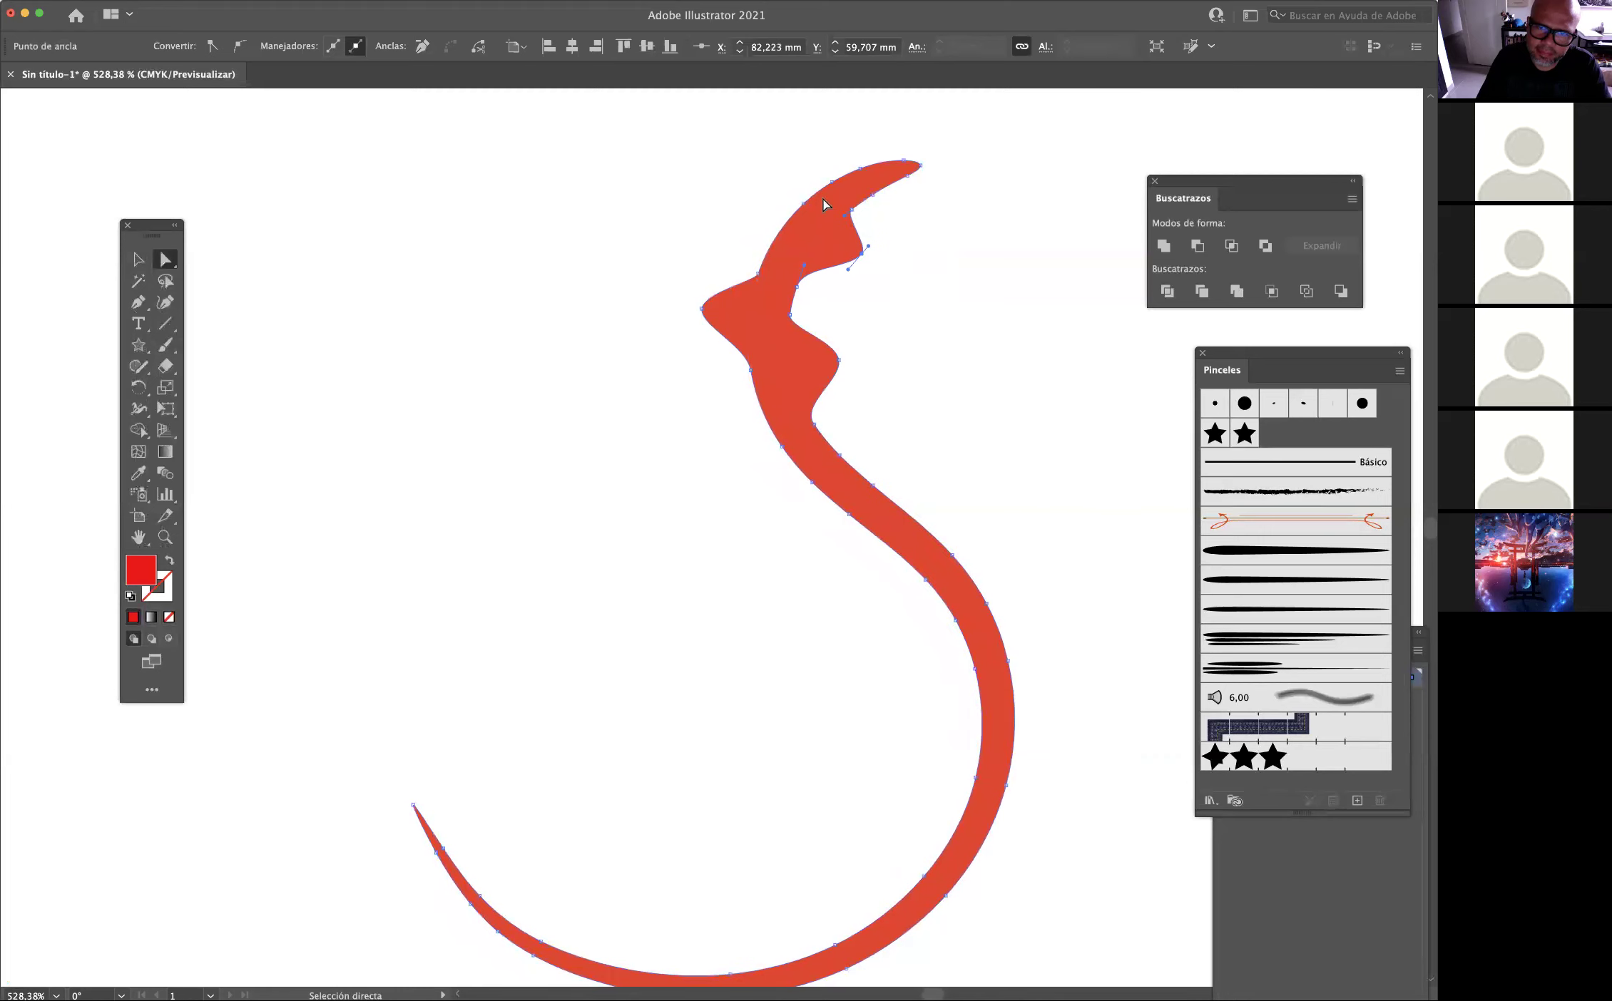
pyautogui.moveTo(830, 184); pyautogui.dragTo(816, 150)
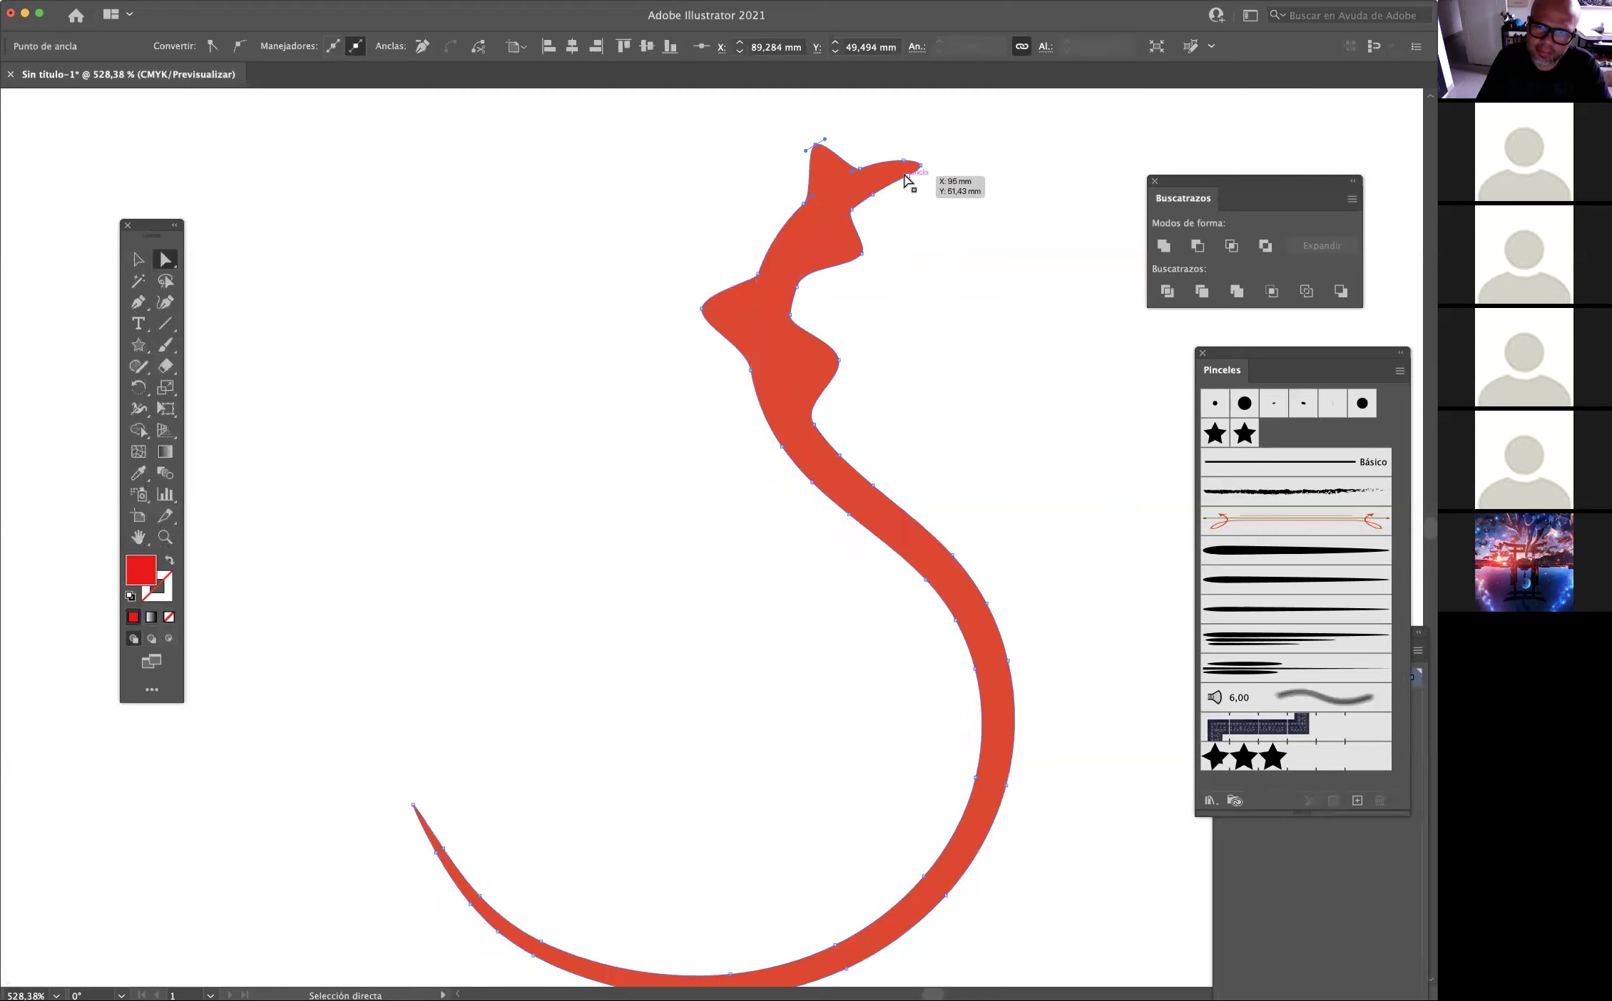
pyautogui.moveTo(909, 177); pyautogui.dragTo(942, 217)
pyautogui.click(892, 564)
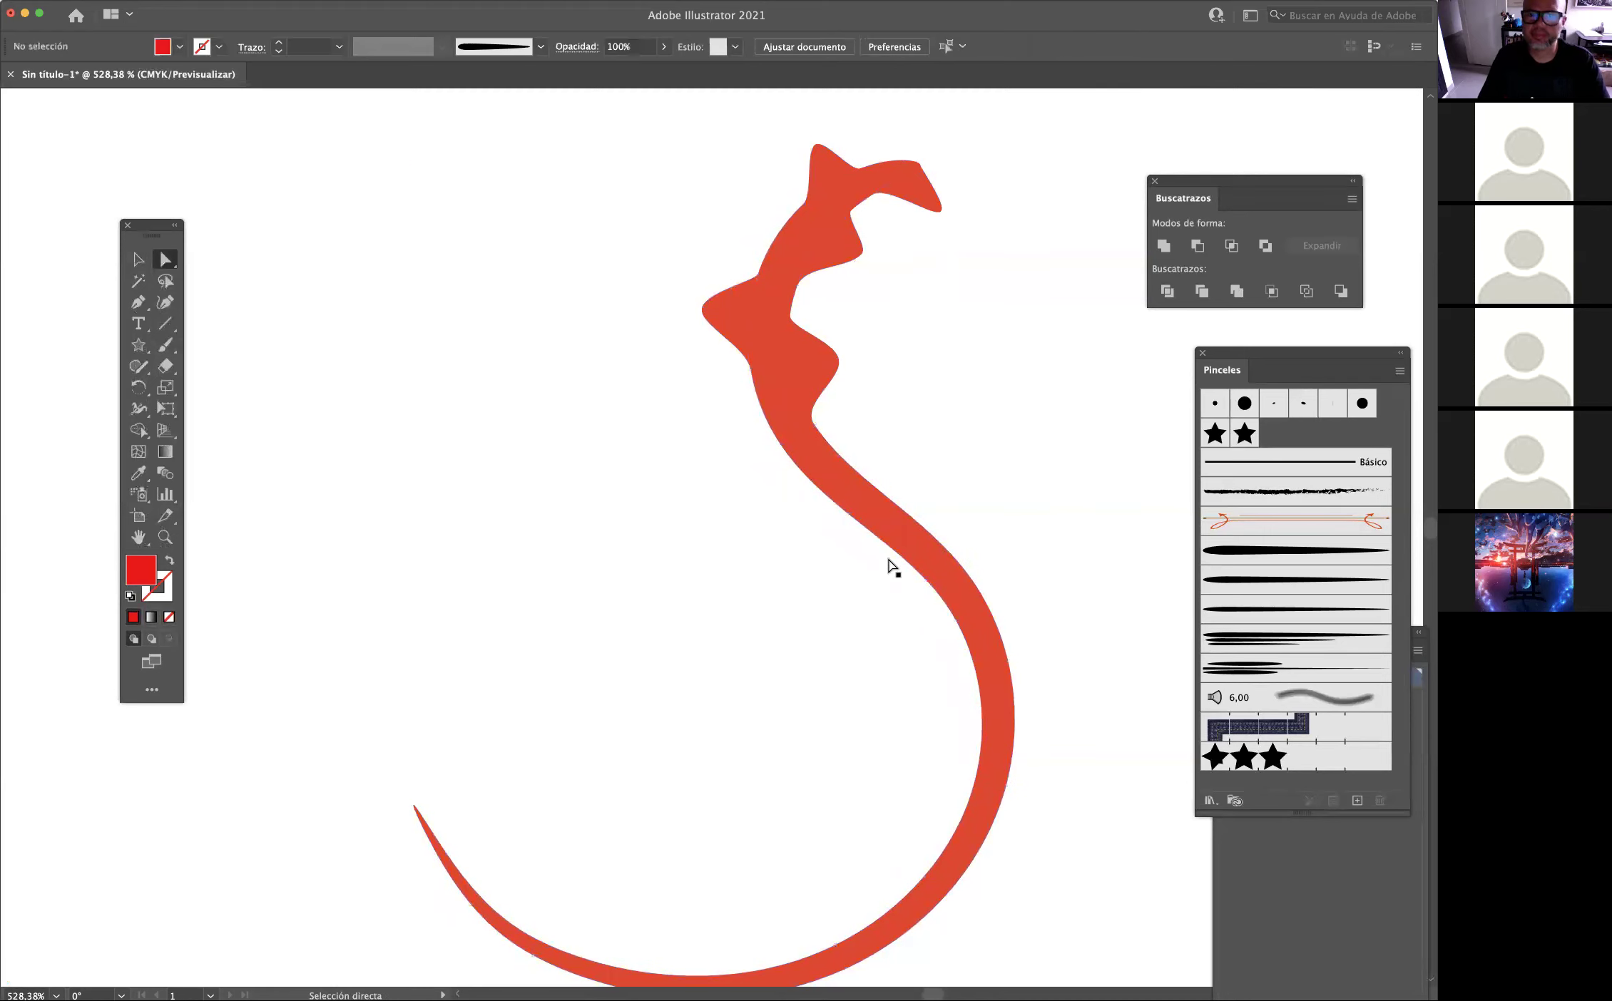
# Paint a long red curve left of the spiky shape with three branching strokes, using the small round calligraphic brush.
pyautogui.keyDown('alt'); pyautogui.keyDown('super'); pyautogui.click(743, 359); pyautogui.keyUp('super'); pyautogui.keyUp('alt')
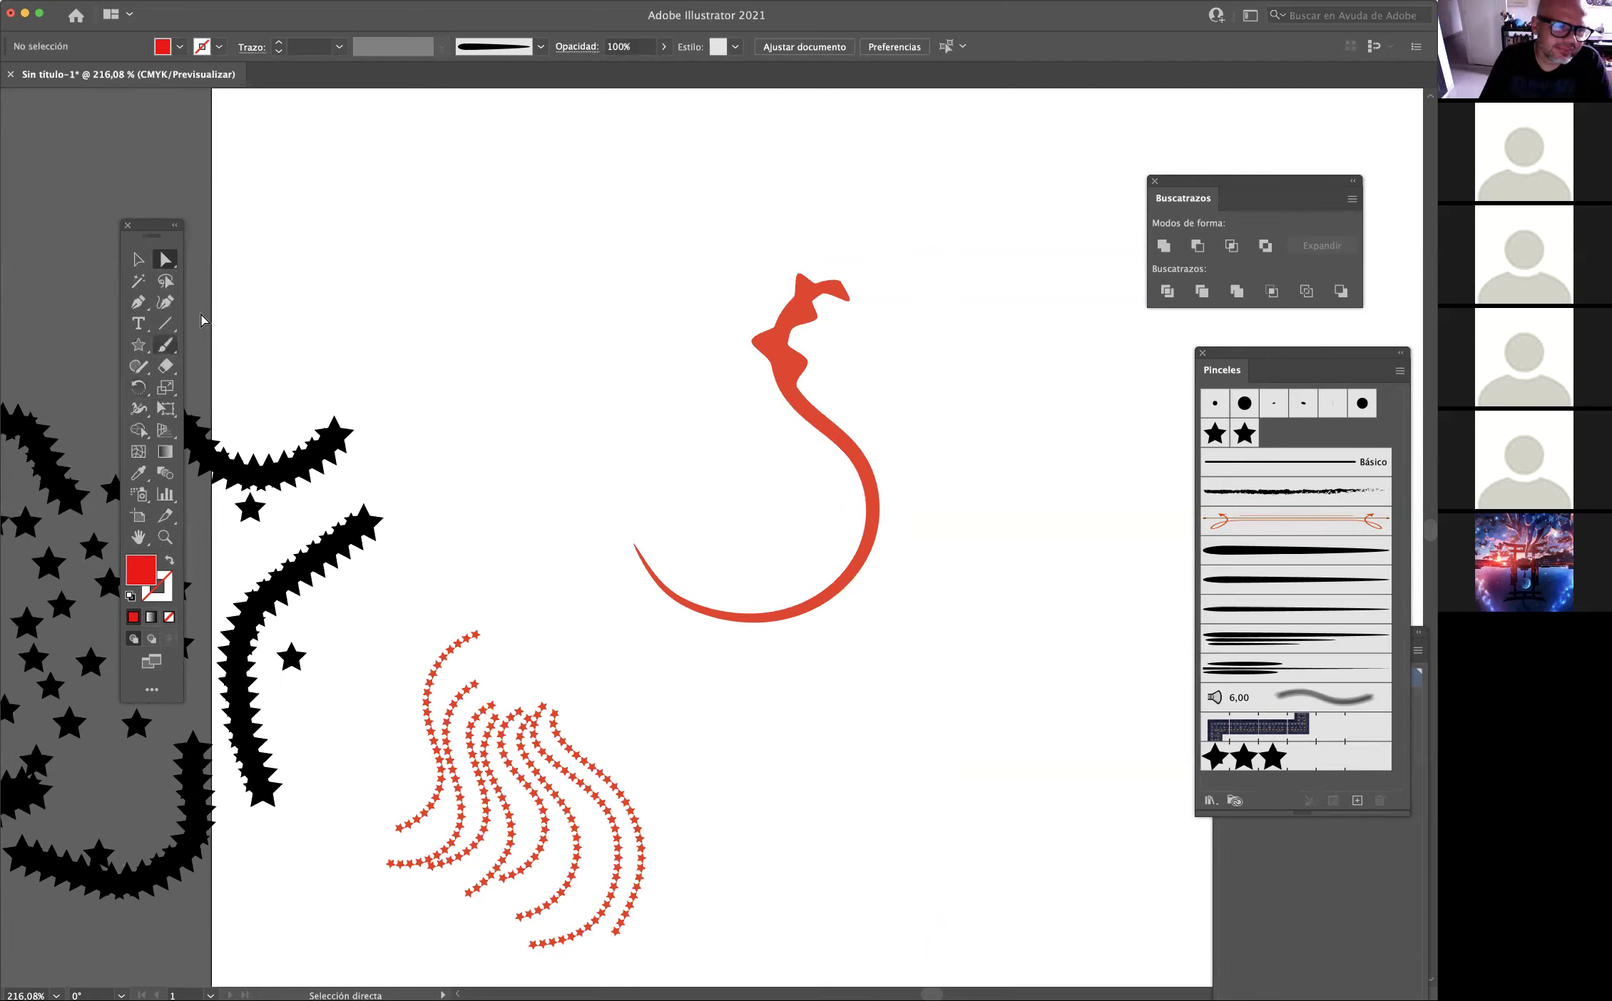
pyautogui.click(139, 260)
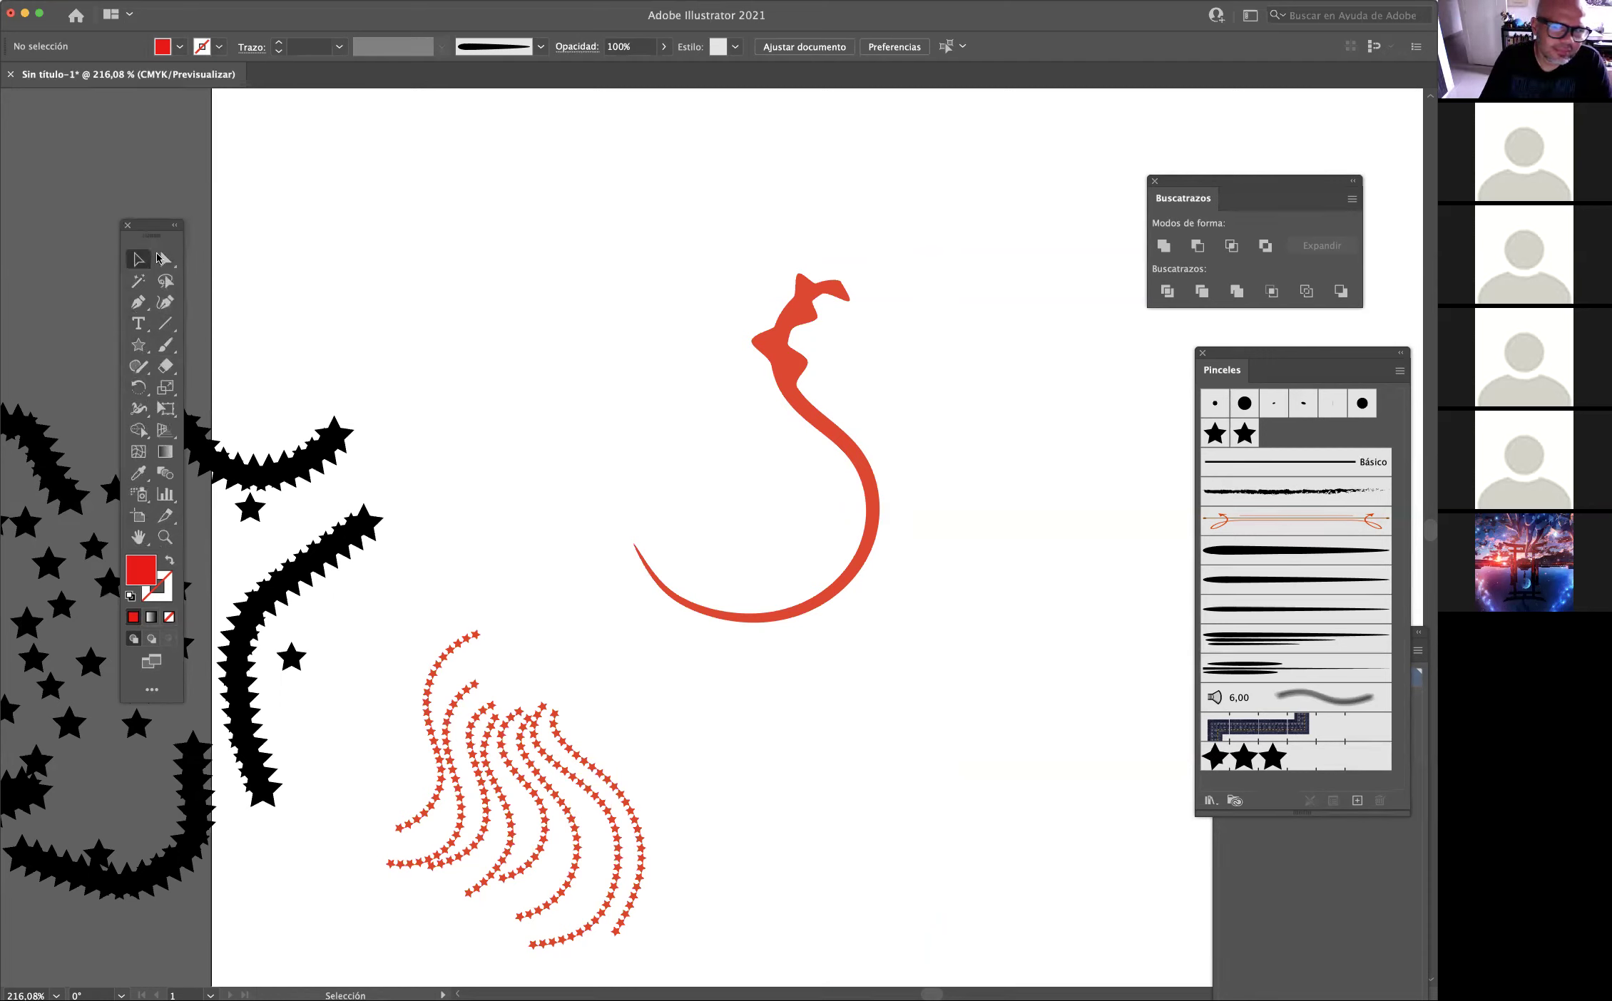
pyautogui.click(1239, 642)
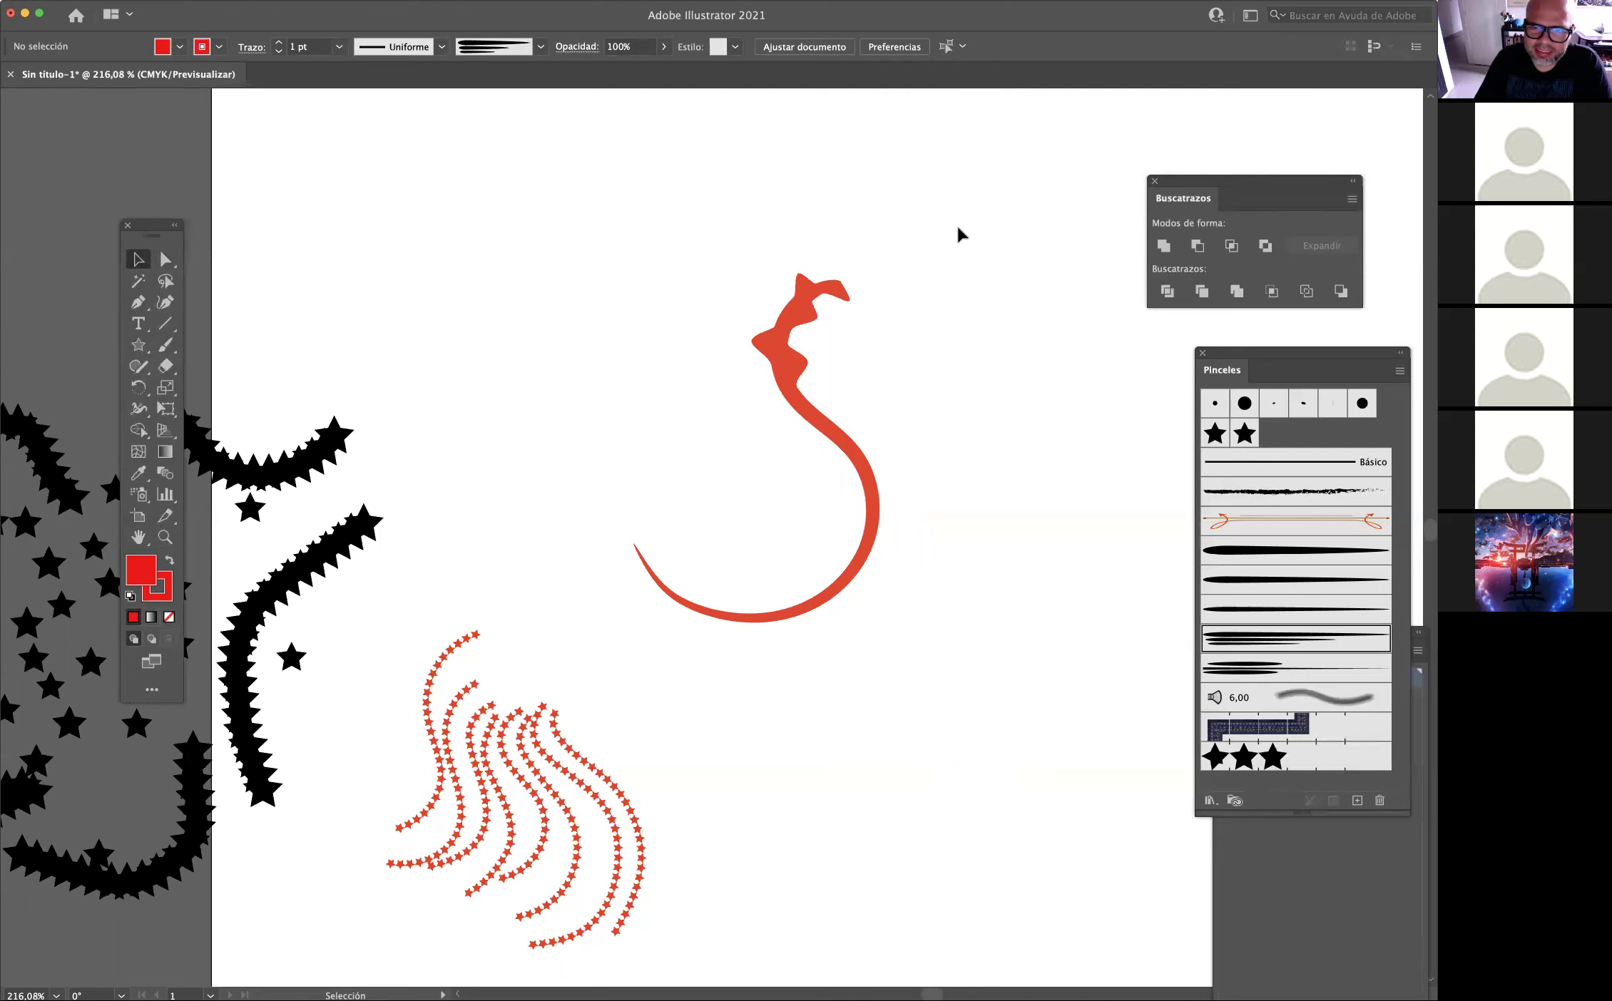
pyautogui.click(163, 348)
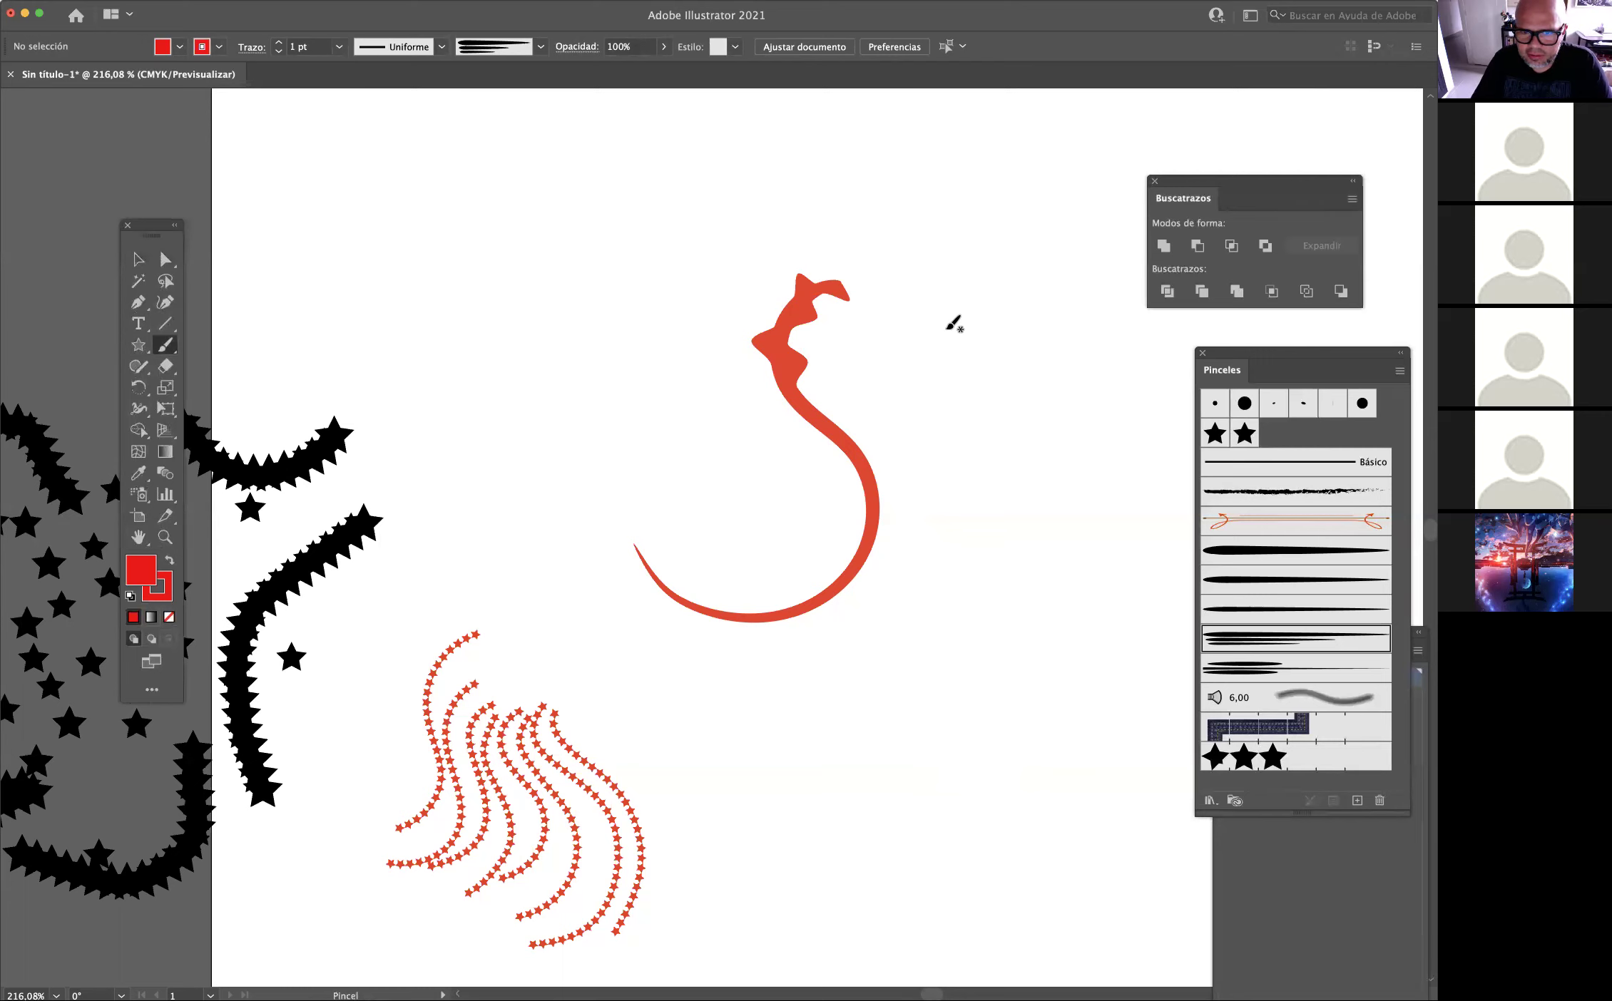
pyautogui.click(165, 323)
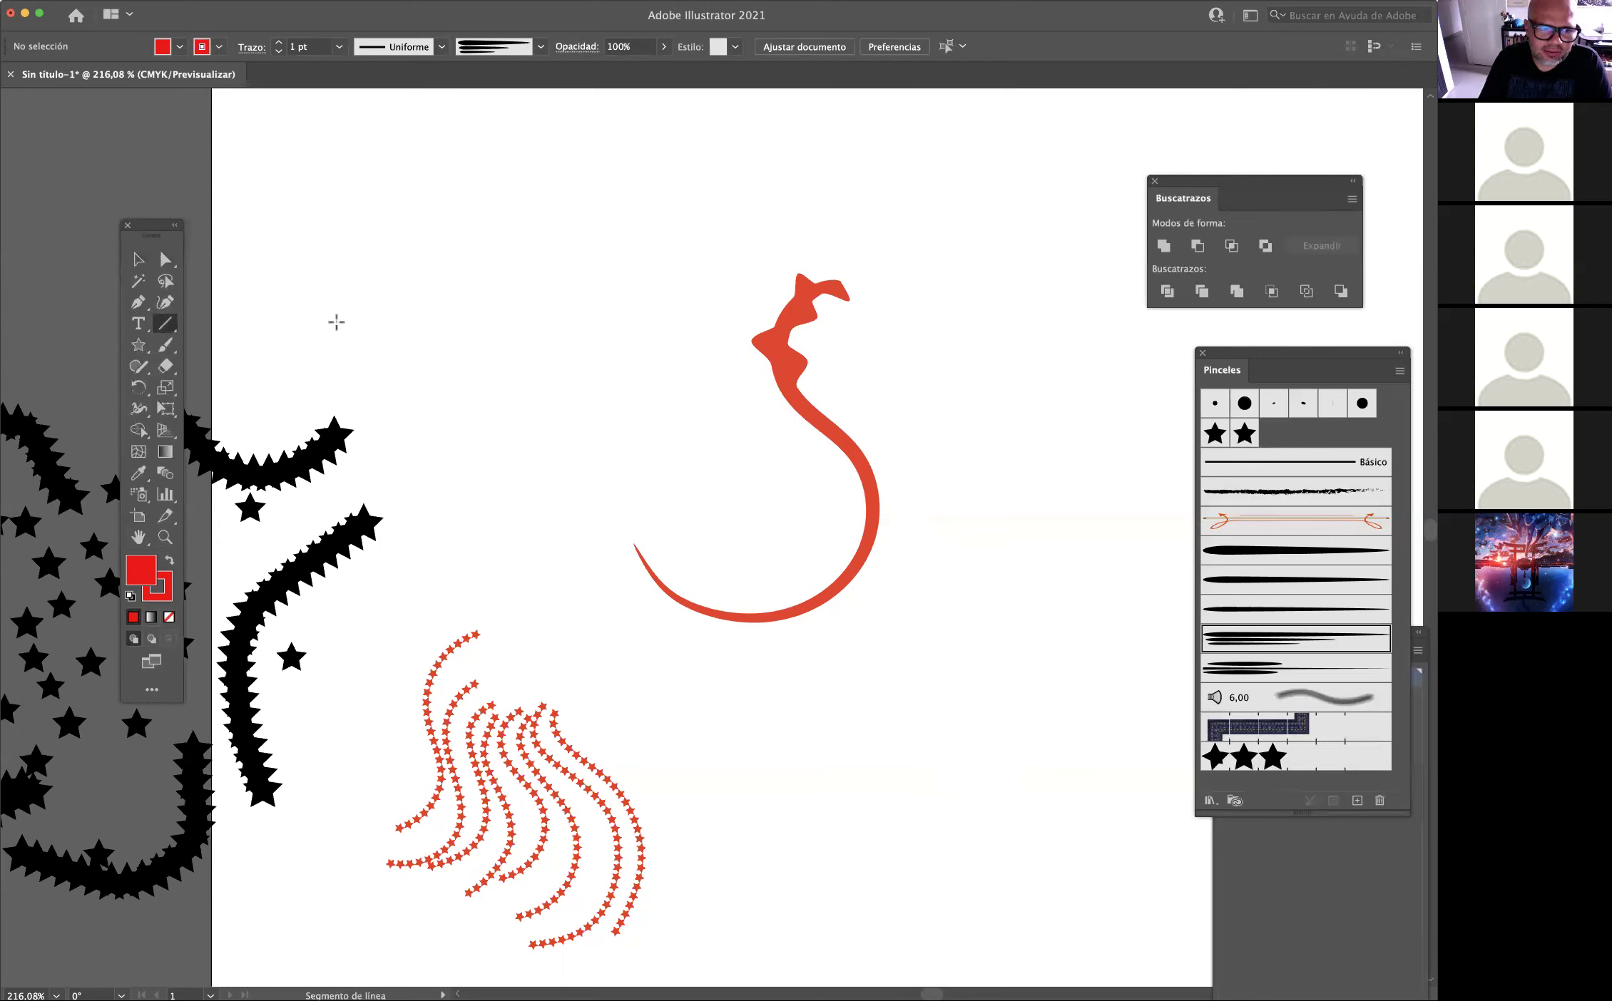
pyautogui.moveTo(160, 345); pyautogui.dragTo(402, 336)
pyautogui.click(1244, 405)
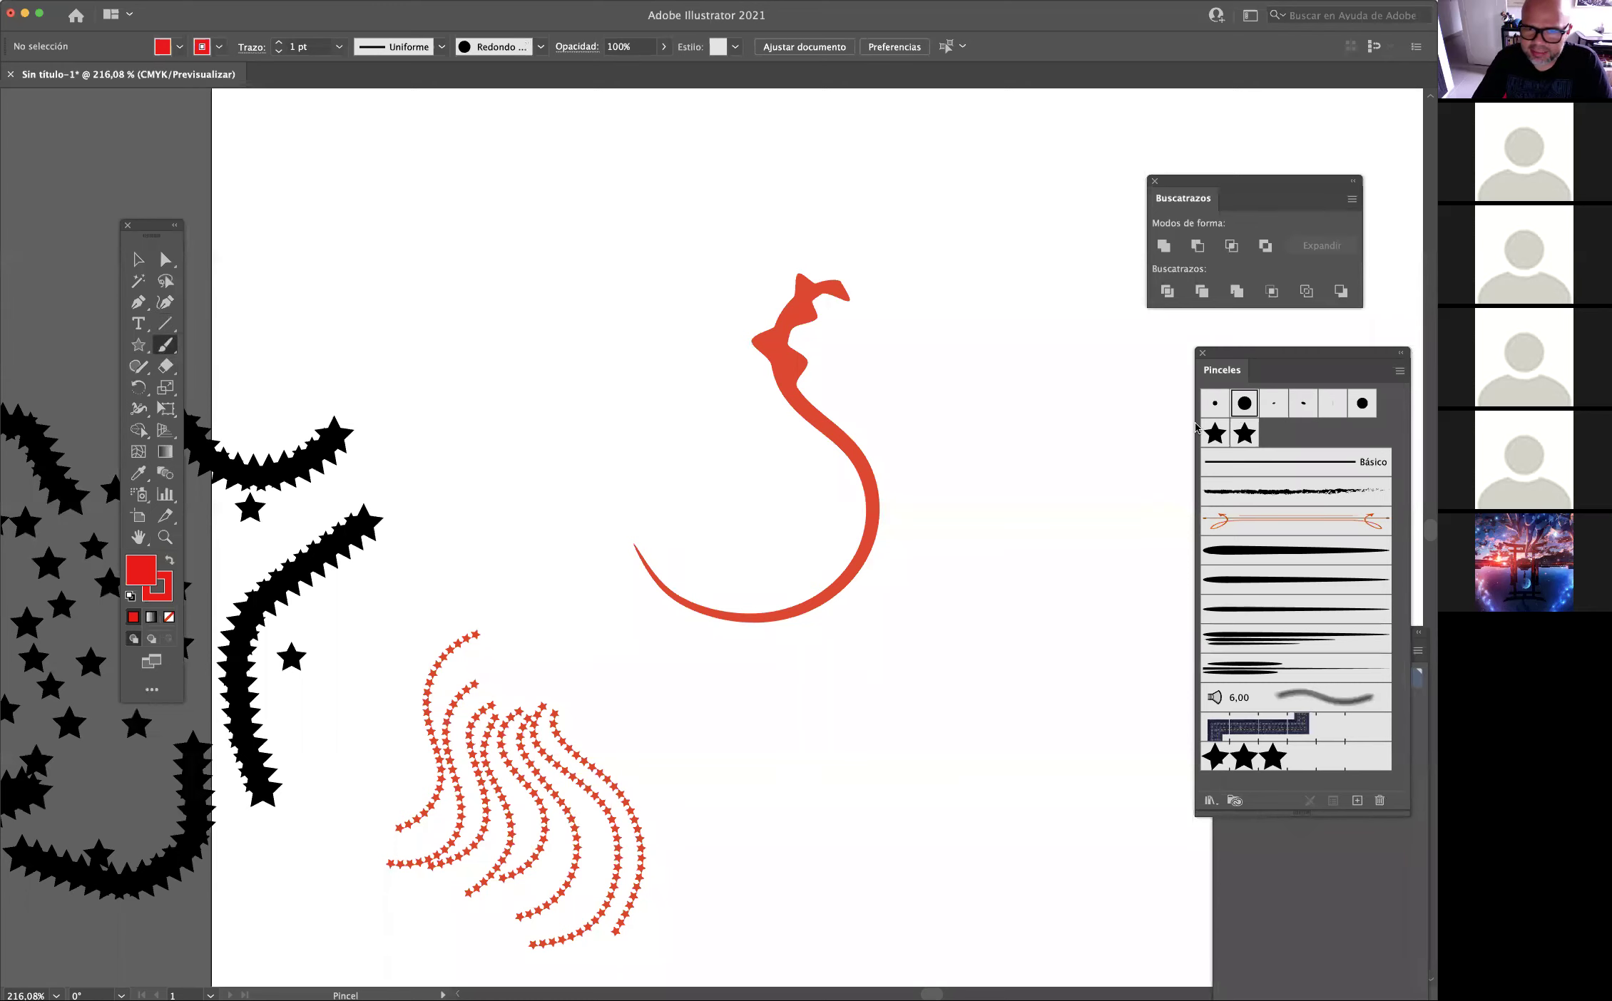
pyautogui.click(1216, 414)
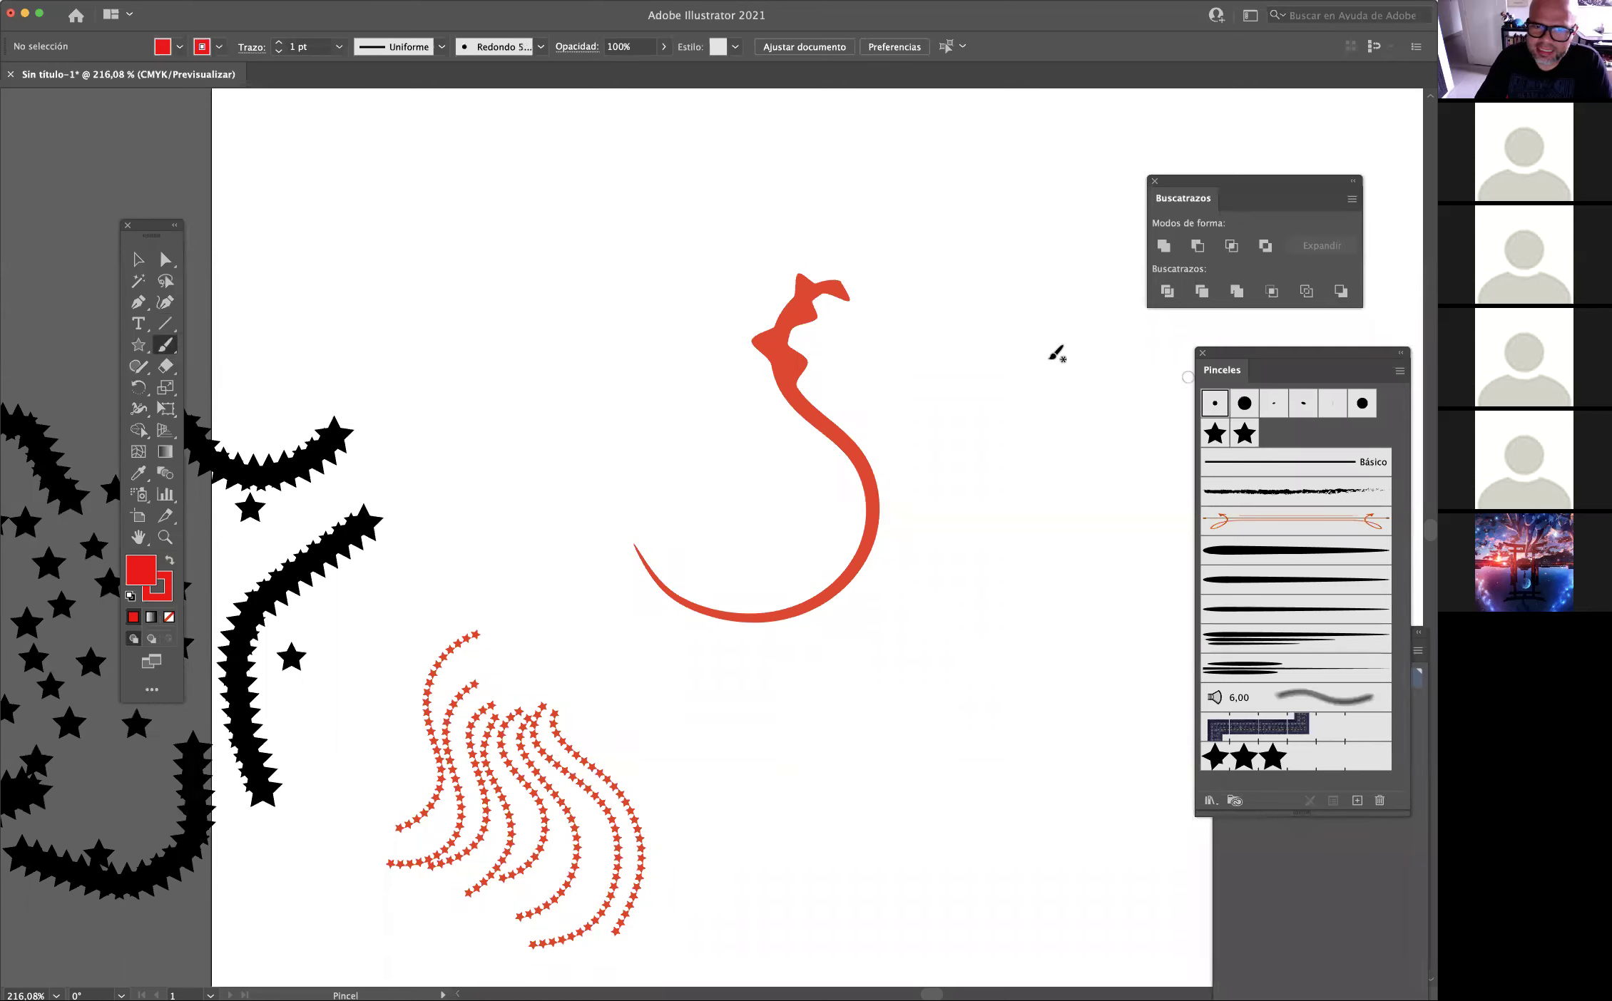
pyautogui.moveTo(640, 157); pyautogui.dragTo(454, 579)
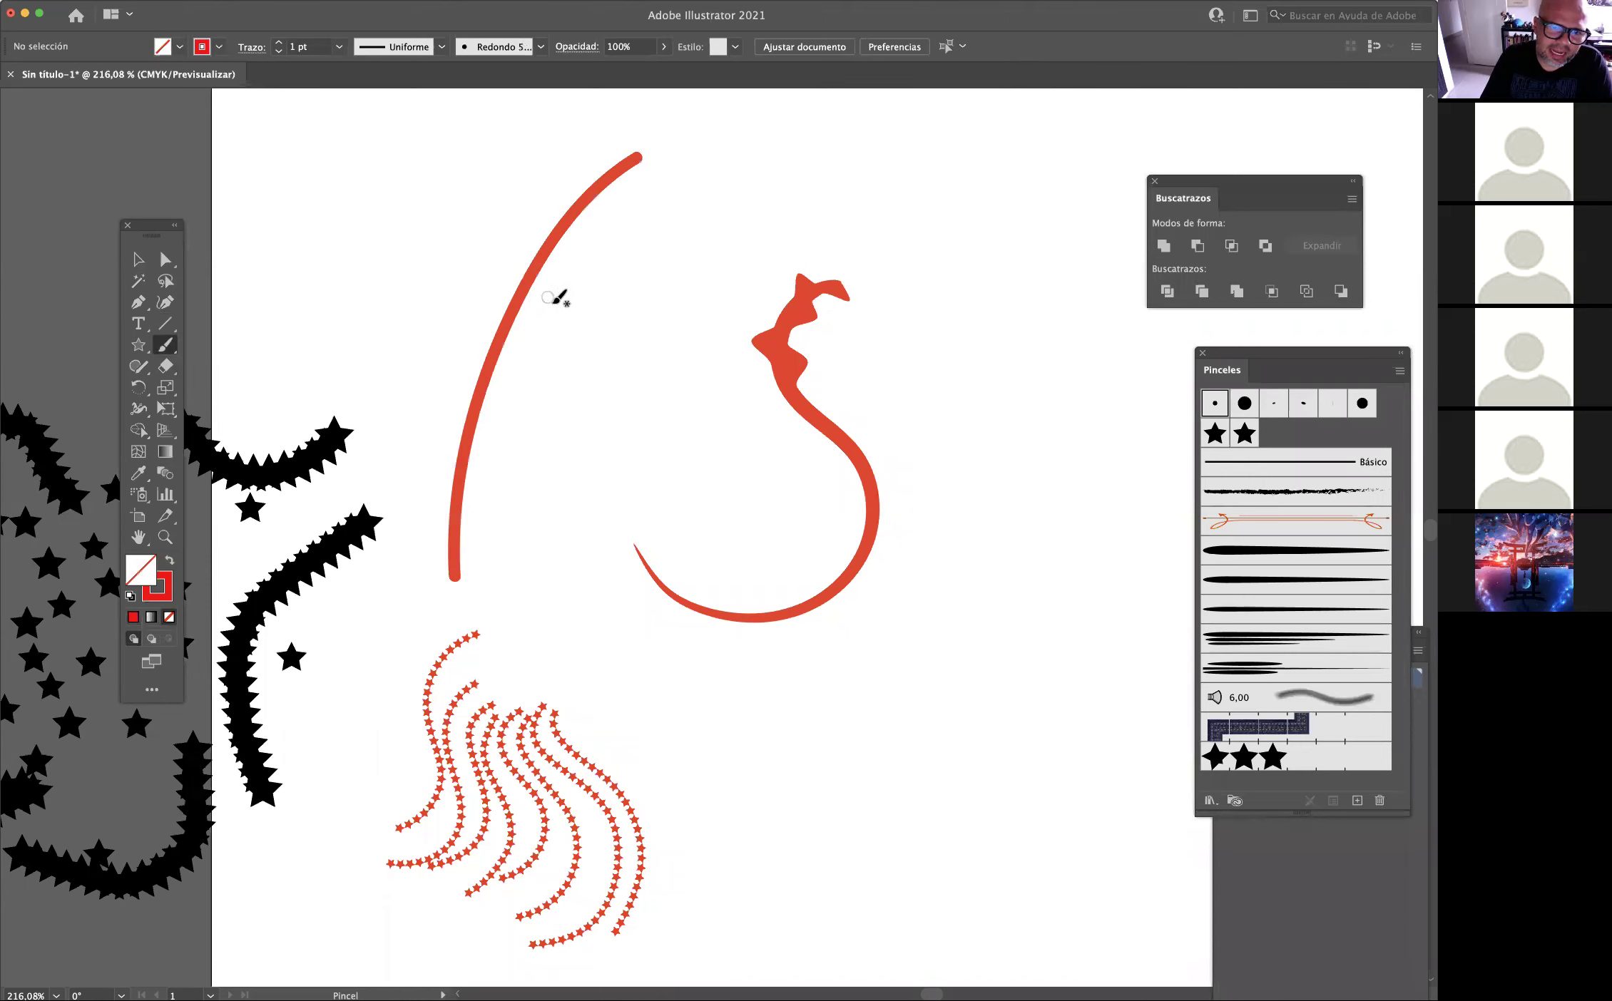
pyautogui.moveTo(514, 251); pyautogui.dragTo(669, 440)
pyautogui.moveTo(536, 219); pyautogui.dragTo(749, 356)
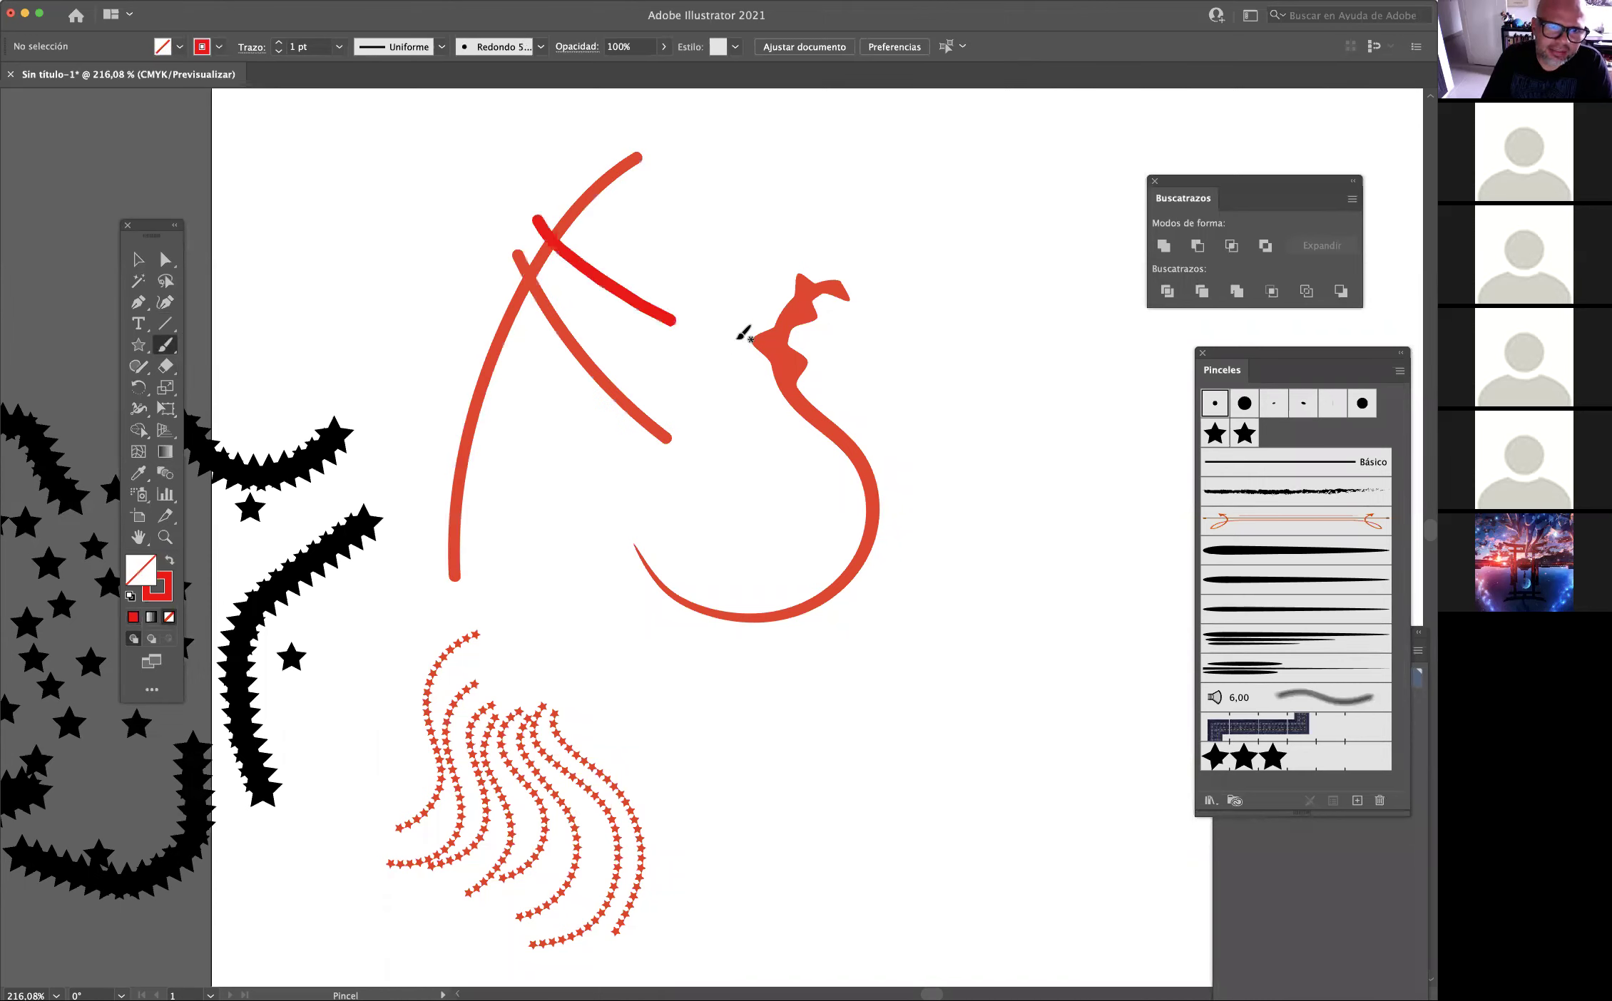
pyautogui.moveTo(558, 191); pyautogui.dragTo(754, 226)
# Undo a stray stroke, paint a second red curve with one side branch right of the spiky shape, and move the Pathfinder (Buscatrazos) panel aside.
pyautogui.moveTo(966, 483); pyautogui.dragTo(577, 365)
pyautogui.press('super+z')
pyautogui.moveTo(1068, 210)
pyautogui.mouseDown()
pyautogui.moveTo(1031, 260)
pyautogui.moveTo(1009, 394)
pyautogui.moveTo(1042, 585)
pyautogui.mouseUp()
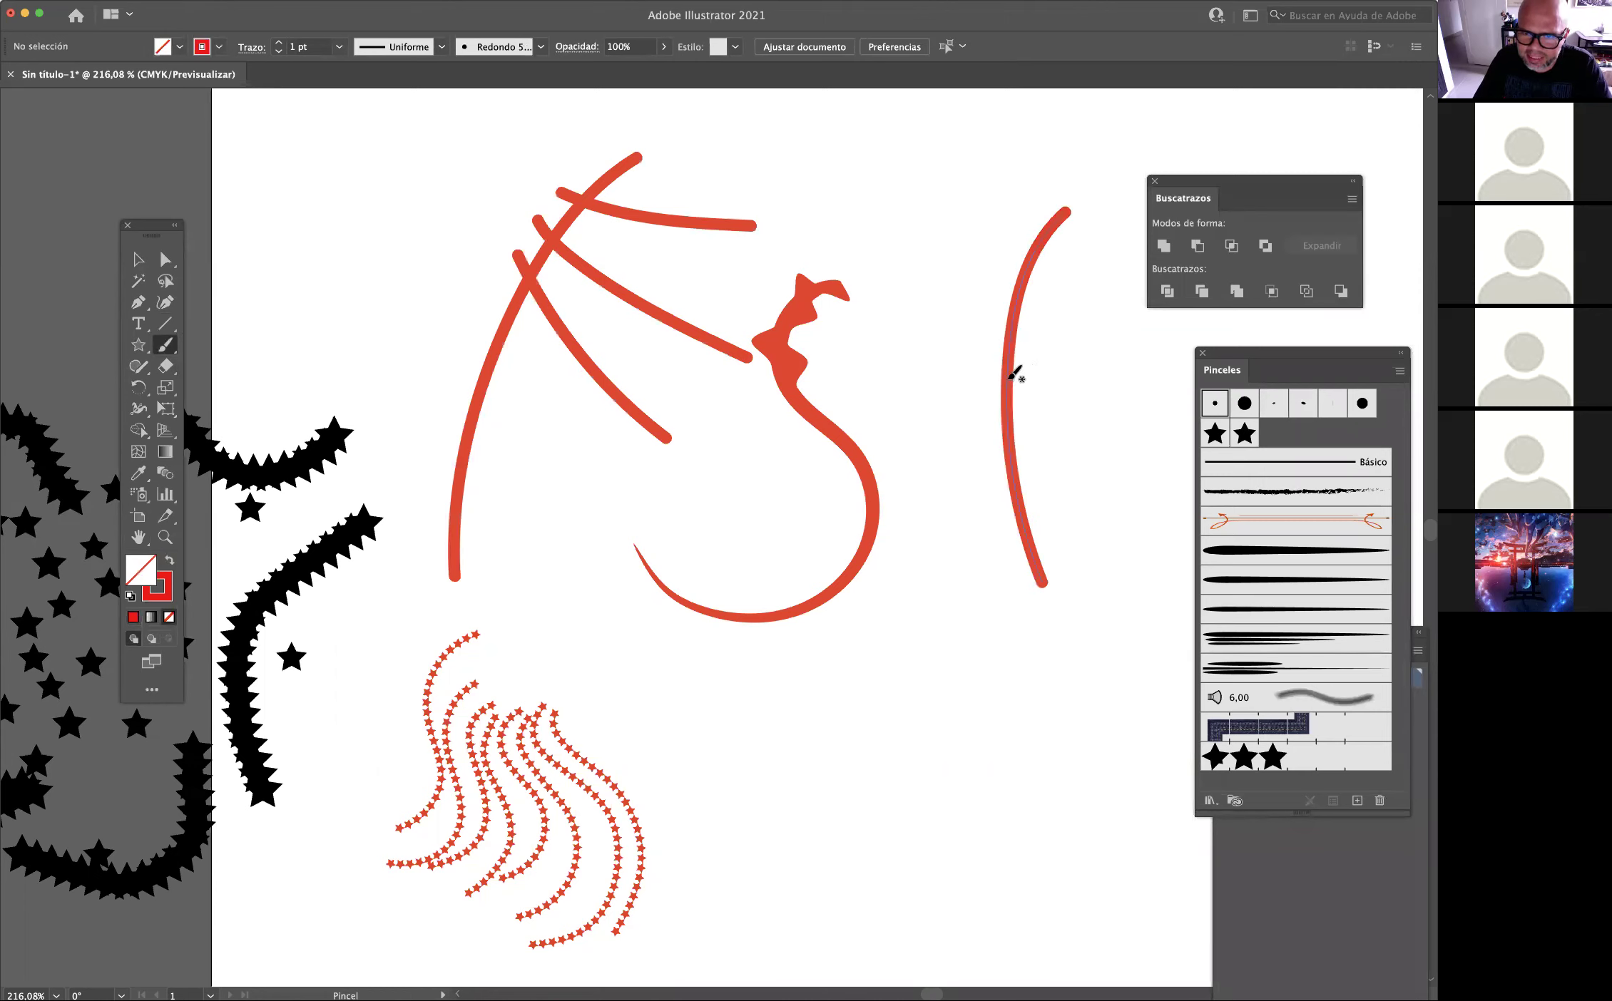
pyautogui.moveTo(1038, 375); pyautogui.dragTo(1115, 346)
pyautogui.moveTo(1227, 187); pyautogui.dragTo(1425, 181)
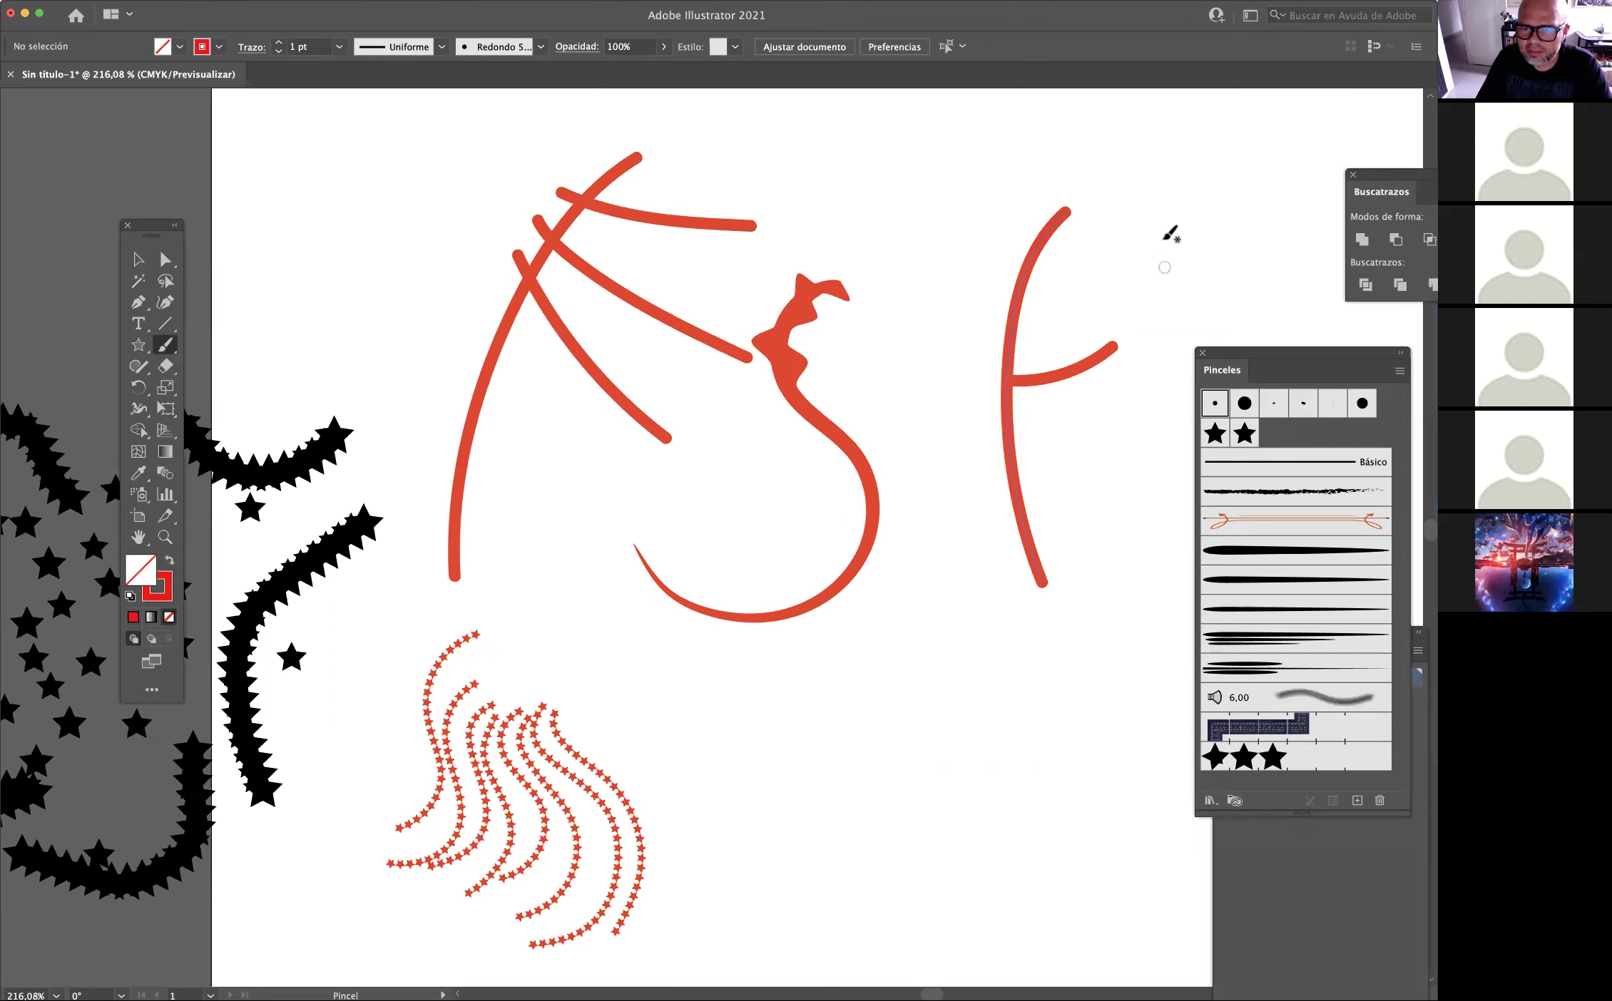
# Paint a slanted red stroke through the free end of the second curve's side branch, undoing the first try and repainting it longer.
pyautogui.moveTo(1122, 212)
pyautogui.mouseDown()
pyautogui.moveTo(1130, 377)
pyautogui.moveTo(1170, 476)
pyautogui.mouseUp()
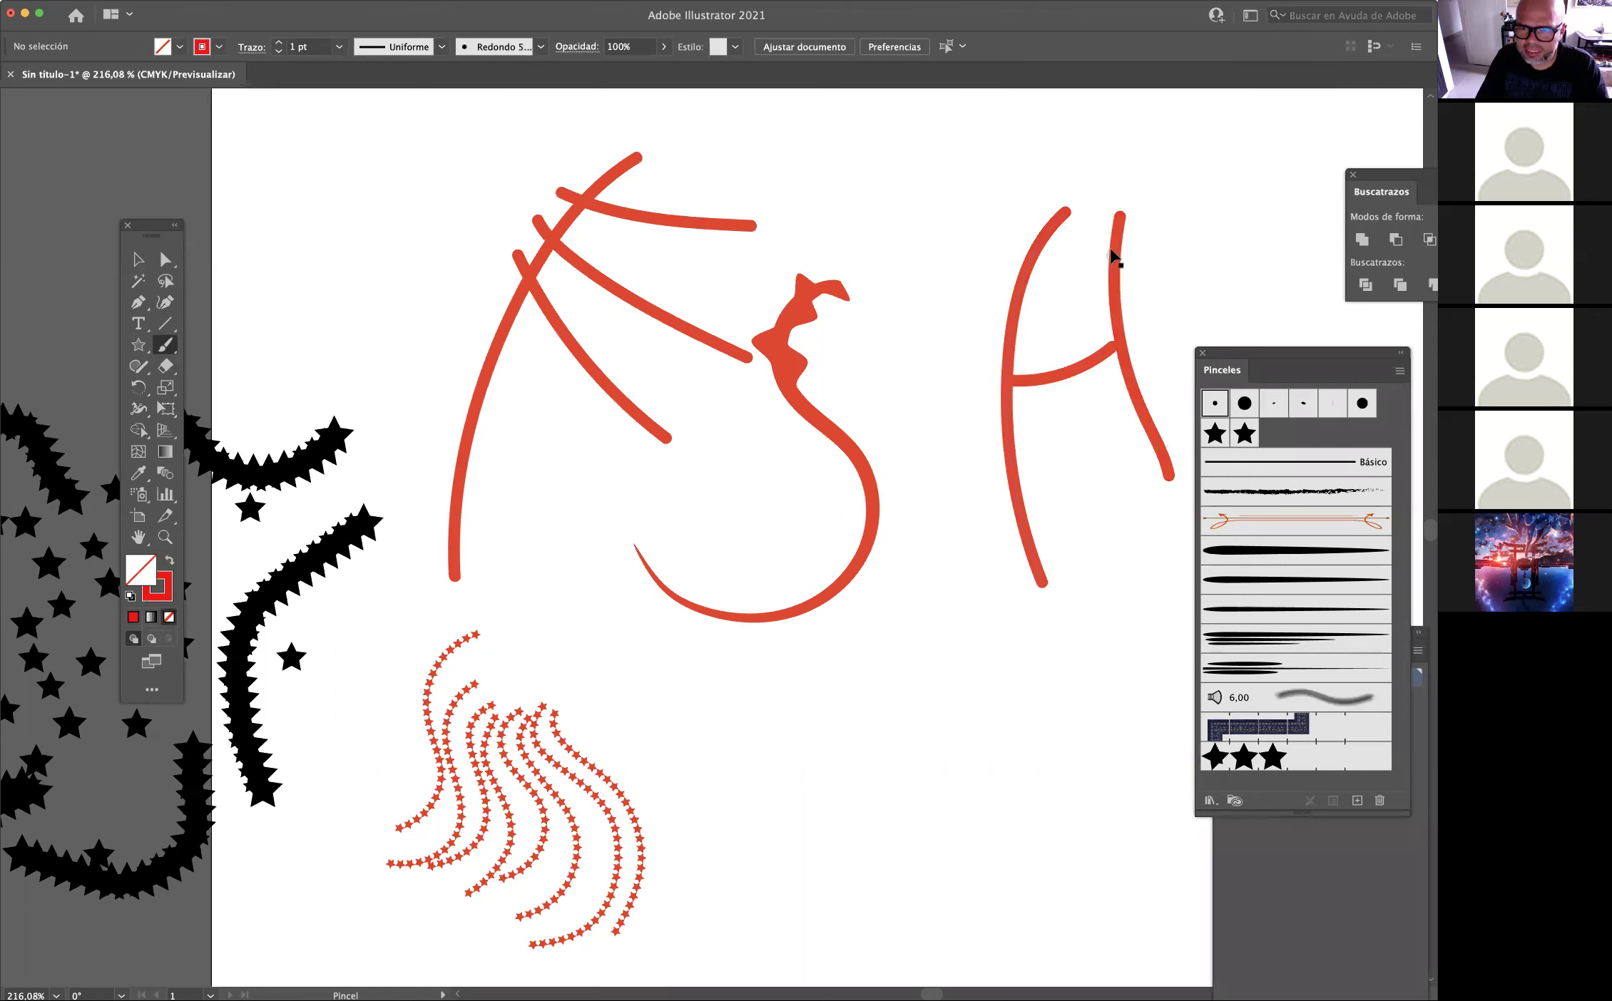
pyautogui.press('super+z')
pyautogui.moveTo(1111, 221)
pyautogui.mouseDown()
pyautogui.moveTo(1112, 328)
pyautogui.moveTo(1176, 516)
pyautogui.mouseUp()
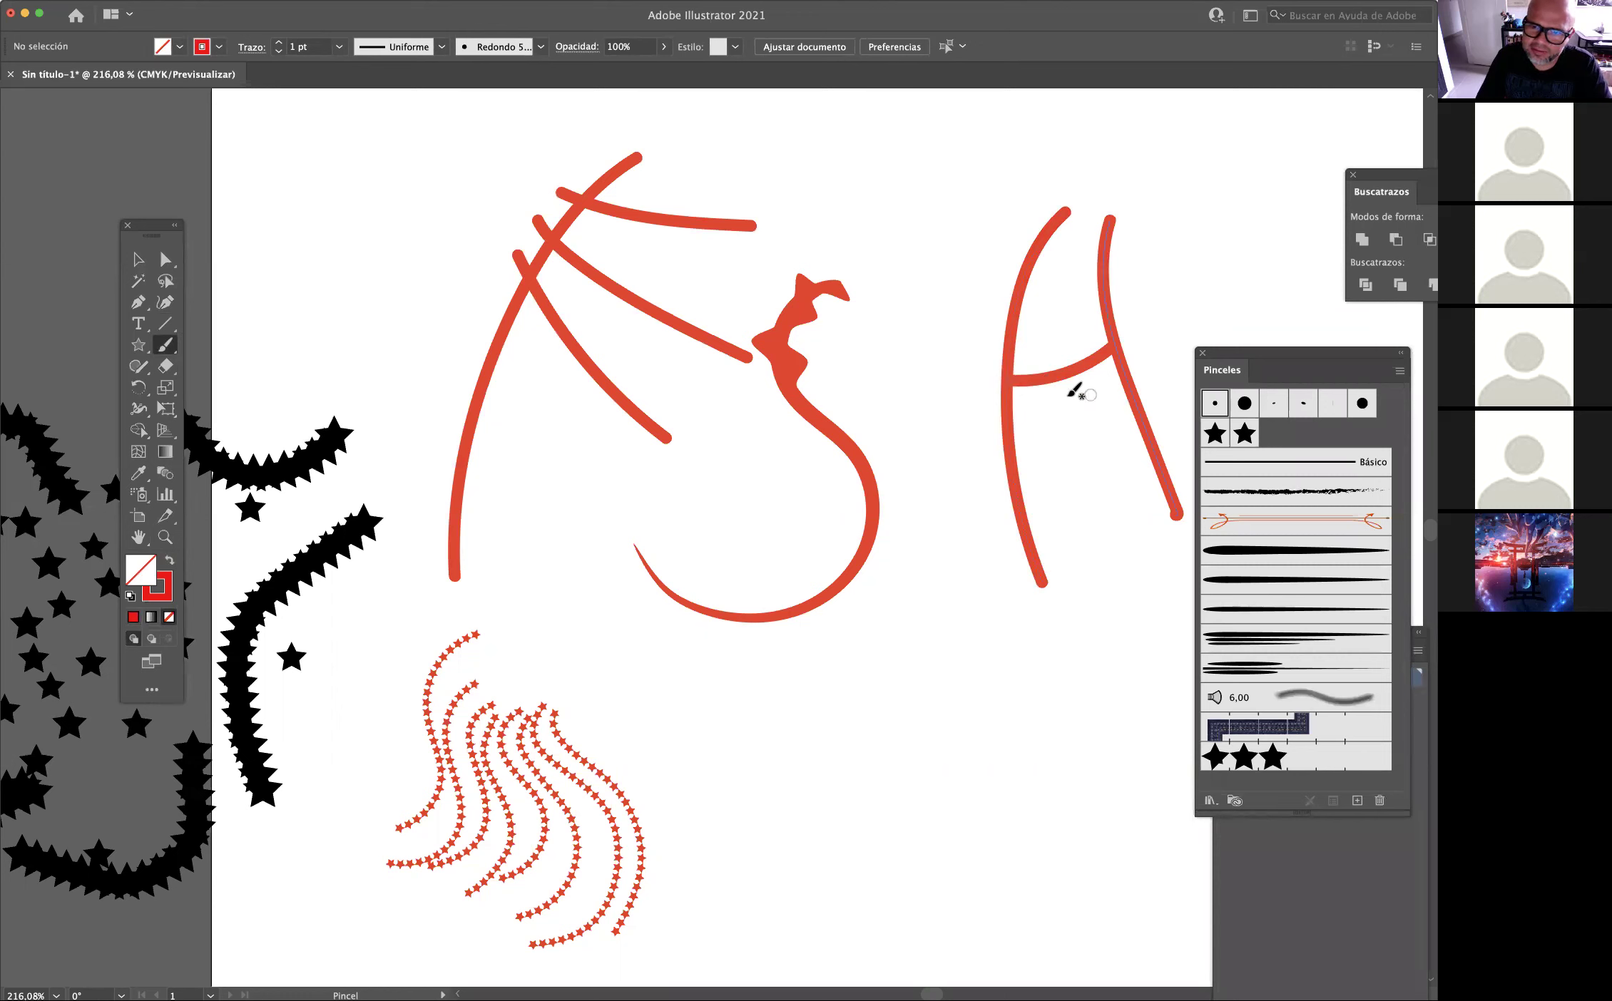
# Paint a rising red curve below the H-like shape and cross it with four curved strokes.
pyautogui.moveTo(749, 875)
pyautogui.mouseDown()
pyautogui.moveTo(862, 763)
pyautogui.moveTo(1034, 660)
pyautogui.mouseUp()
pyautogui.moveTo(856, 734); pyautogui.dragTo(906, 898)
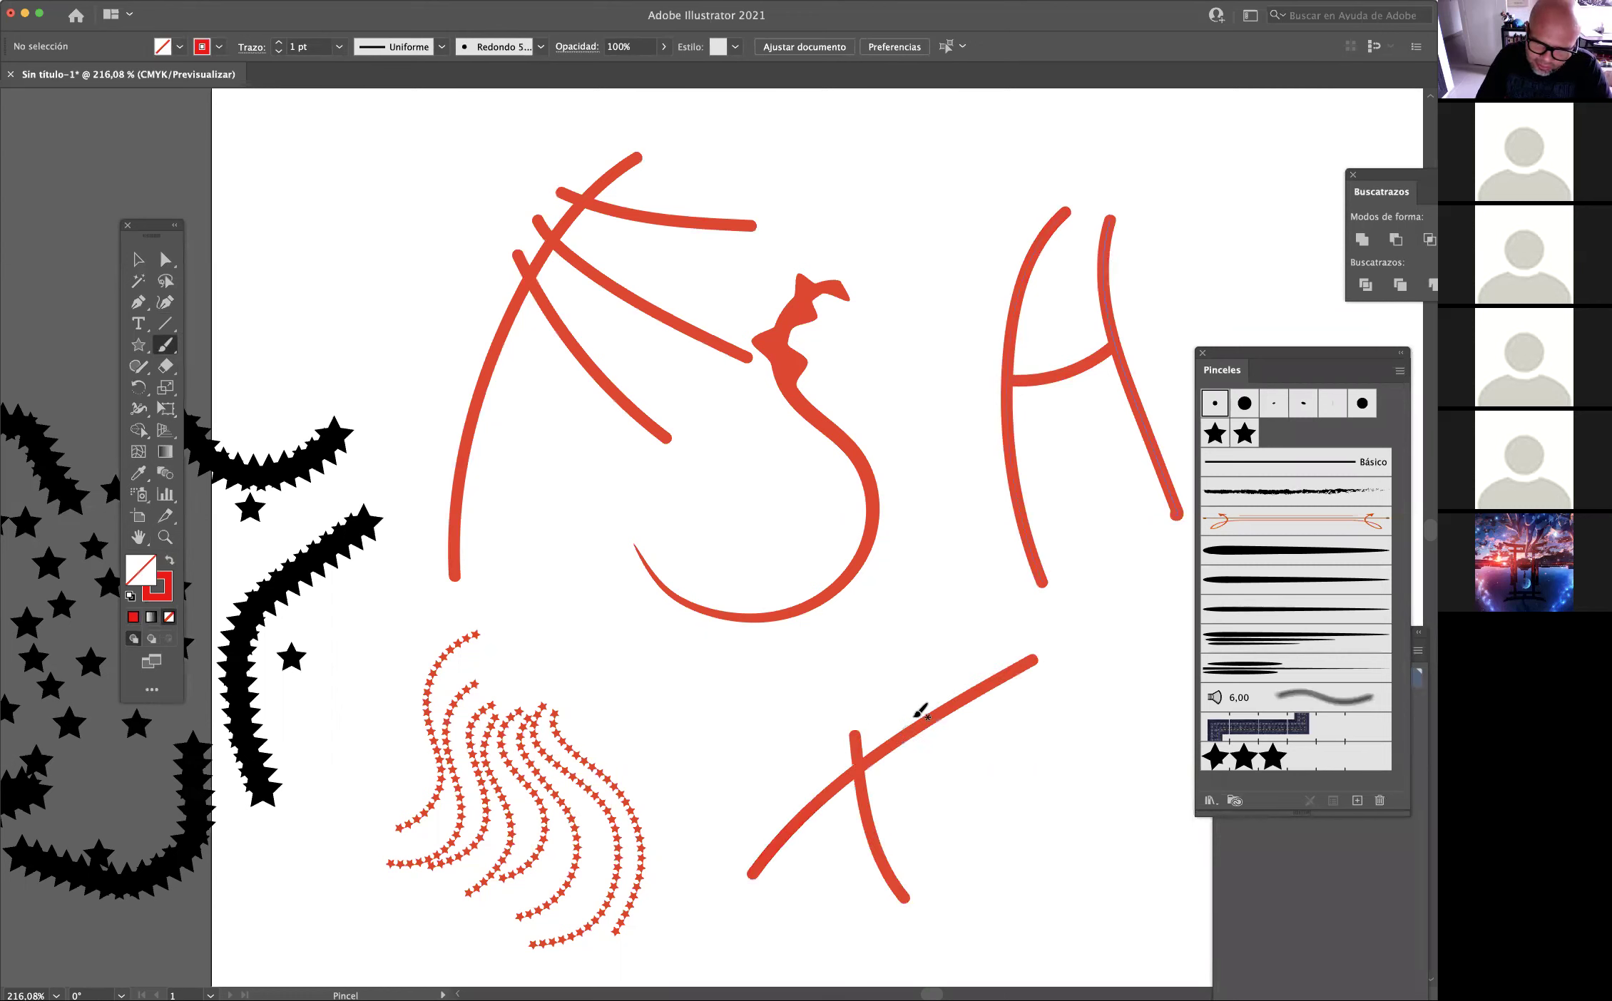
pyautogui.moveTo(904, 704); pyautogui.dragTo(970, 874)
pyautogui.moveTo(945, 667); pyautogui.dragTo(971, 754)
pyautogui.moveTo(1102, 807); pyautogui.dragTo(985, 630)
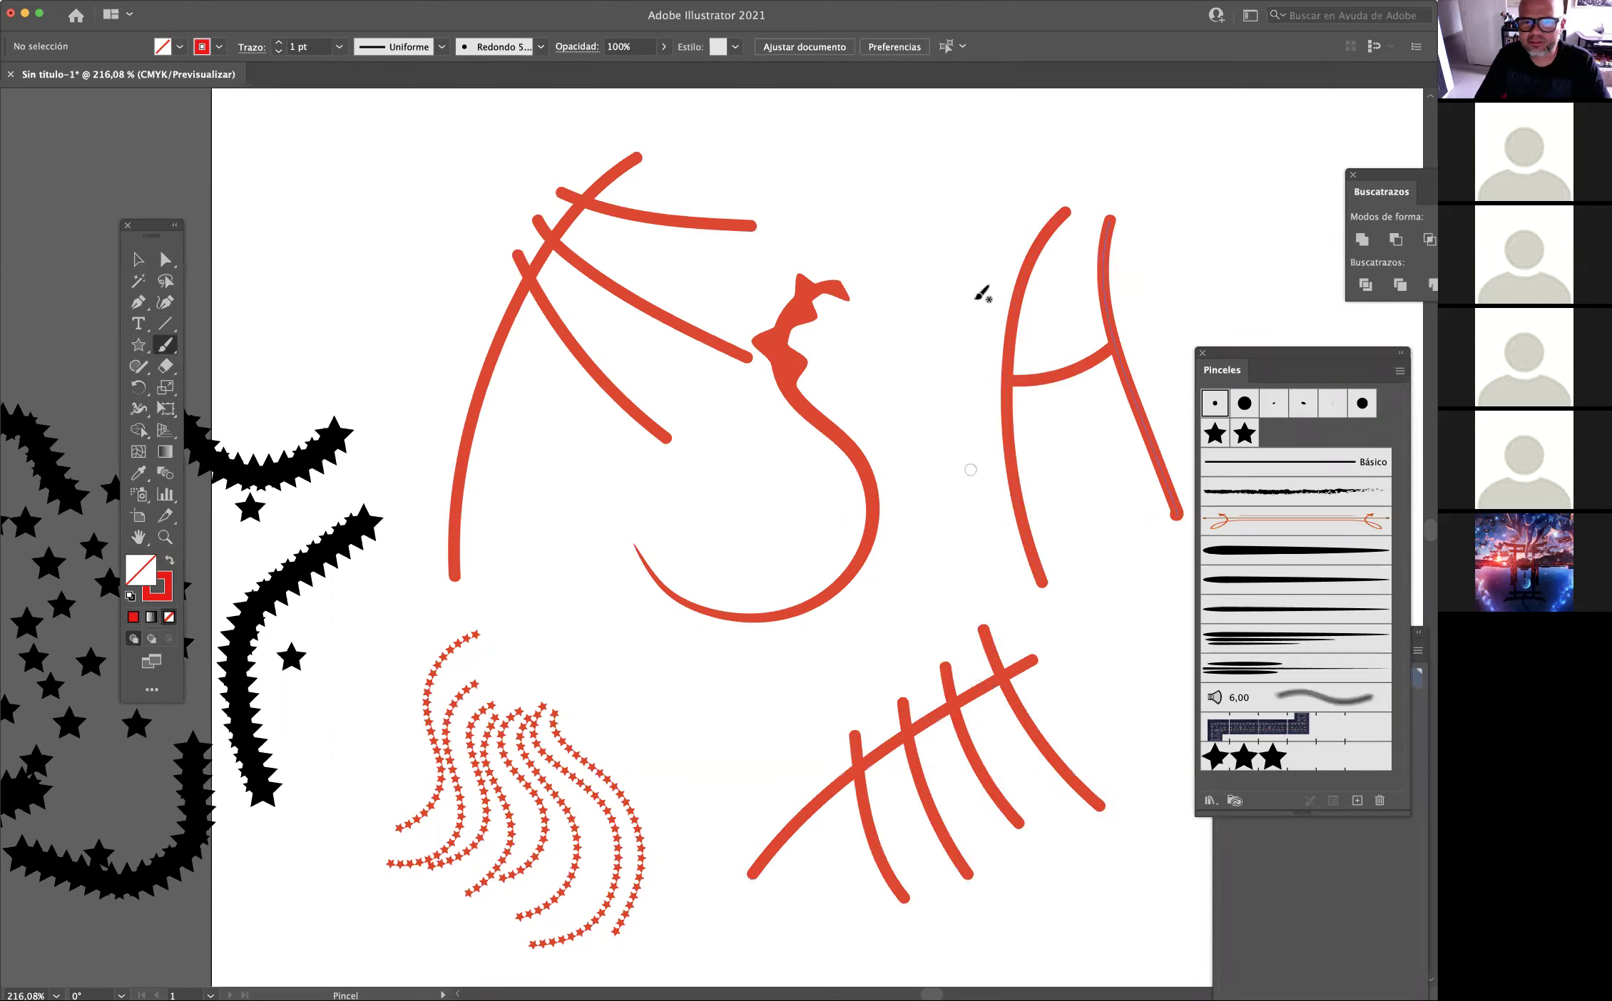
# Paint a ladder-like figure above the H-like shape: an upper curve, six short rungs beneath it and a longer lower curve across their ends.
pyautogui.moveTo(877, 216)
pyautogui.mouseDown()
pyautogui.moveTo(1066, 100)
pyautogui.moveTo(1098, 98)
pyautogui.mouseUp()
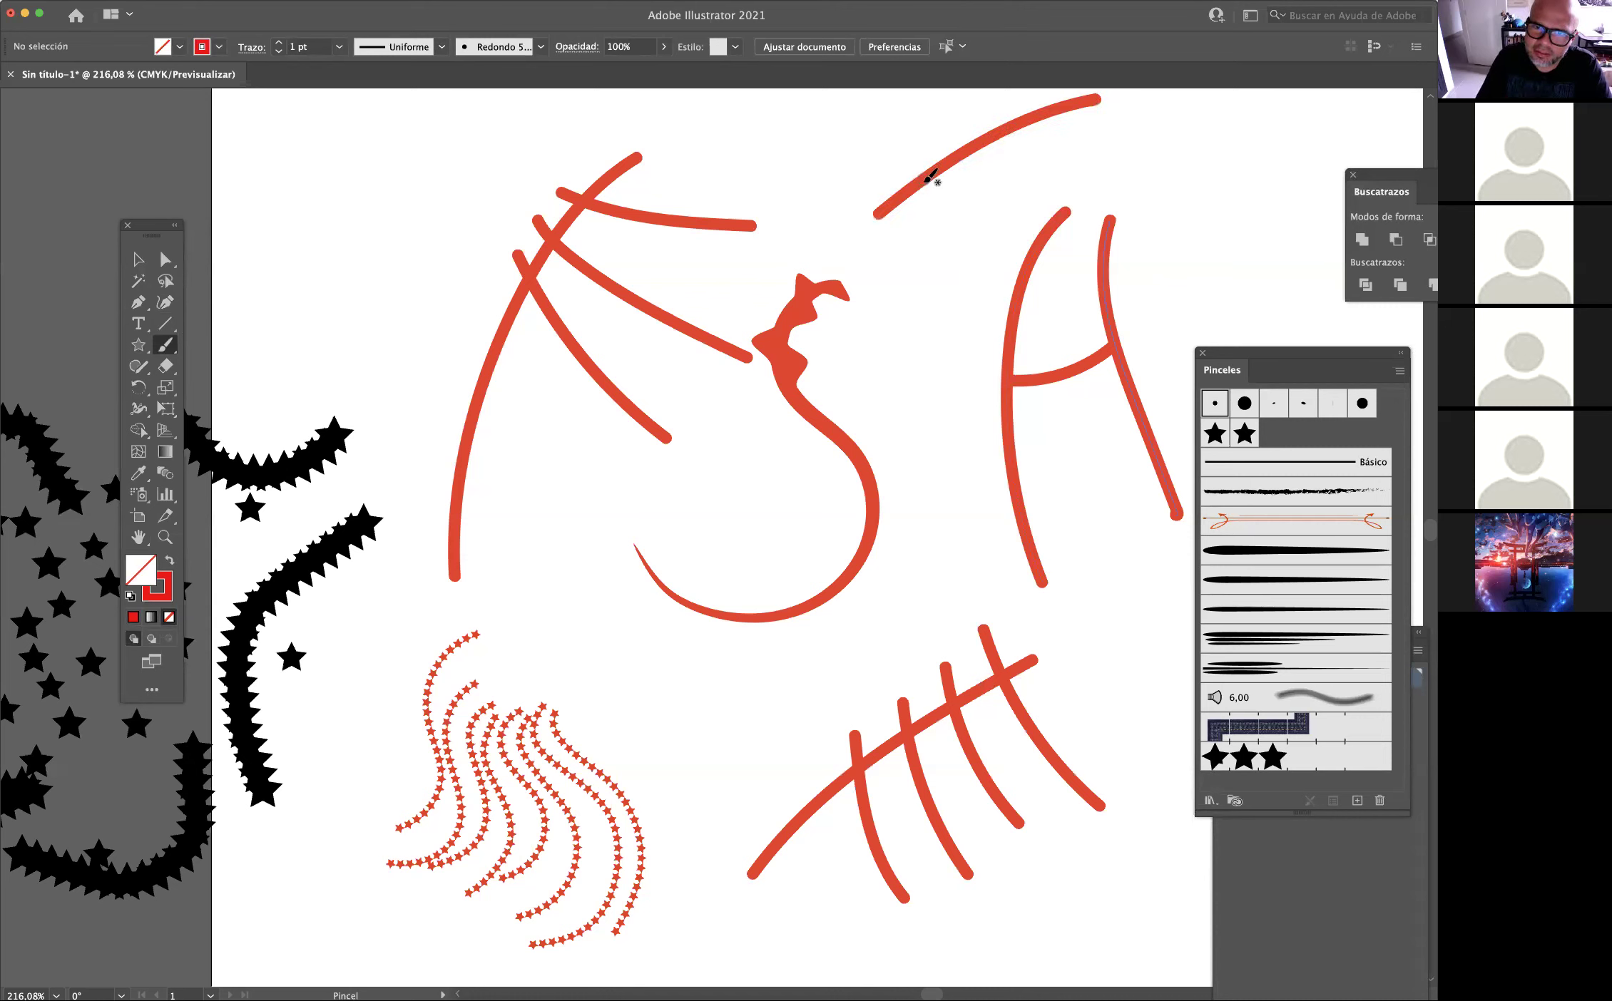
pyautogui.moveTo(925, 182); pyautogui.dragTo(961, 291)
pyautogui.moveTo(955, 164)
pyautogui.mouseDown()
pyautogui.moveTo(985, 227)
pyautogui.moveTo(989, 161)
pyautogui.moveTo(1004, 187)
pyautogui.moveTo(1082, 133)
pyautogui.mouseUp()
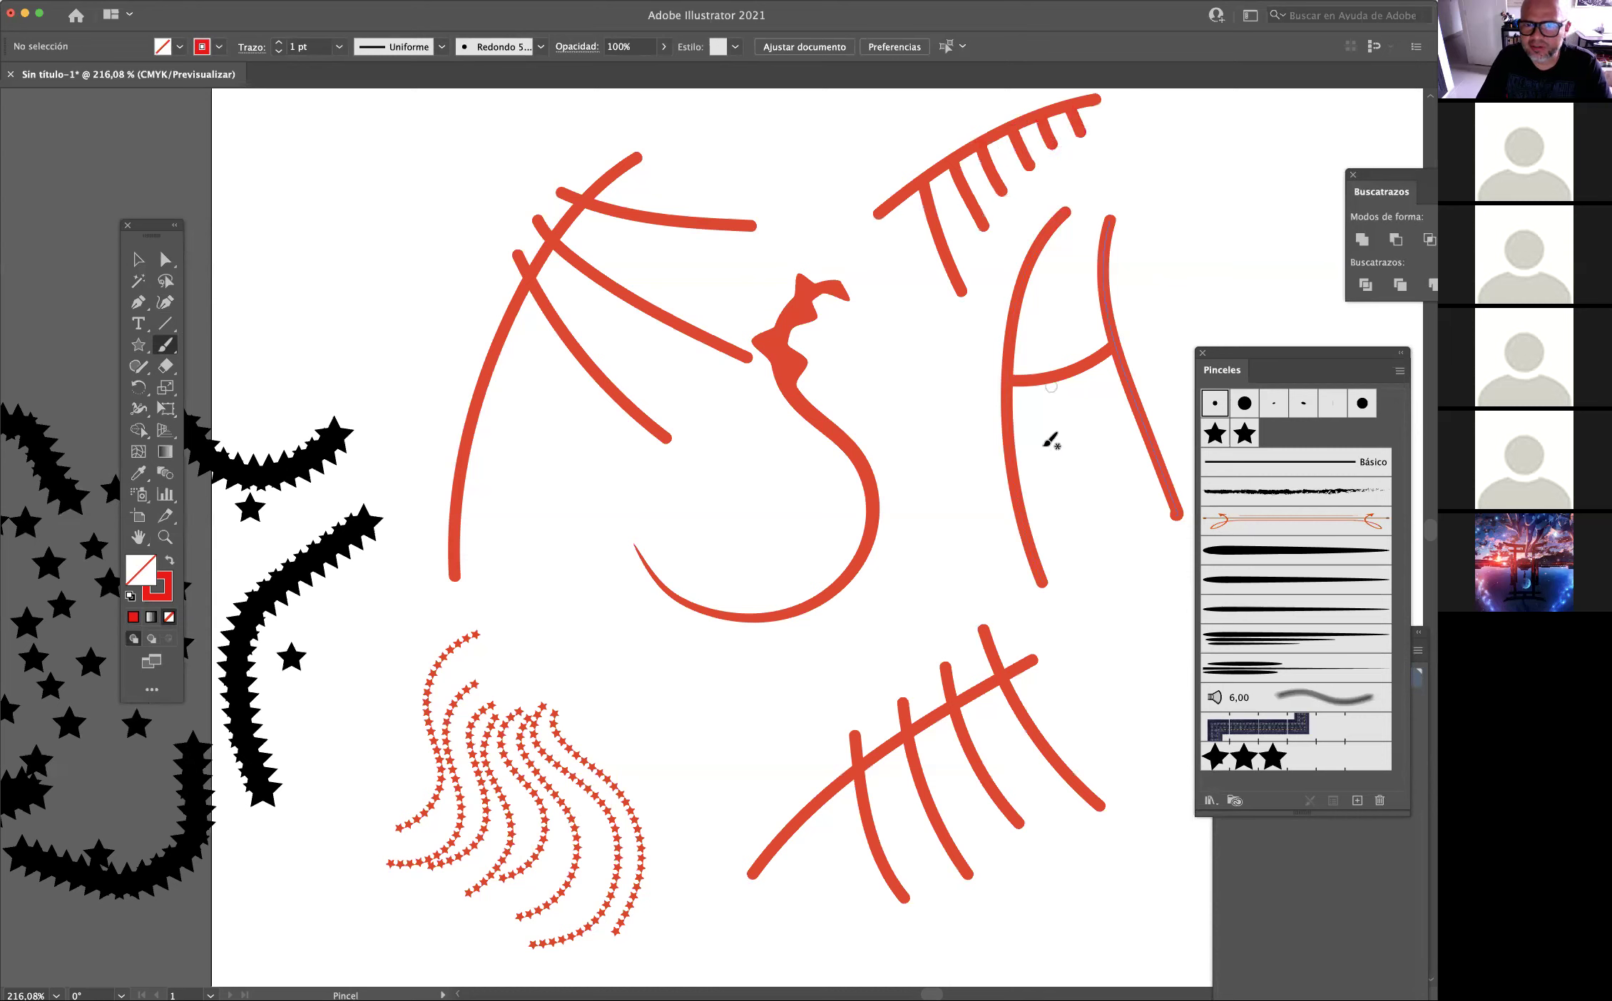
pyautogui.moveTo(952, 368)
pyautogui.mouseDown()
pyautogui.moveTo(966, 276)
pyautogui.moveTo(1018, 184)
pyautogui.moveTo(1069, 132)
pyautogui.moveTo(1157, 104)
pyautogui.mouseUp()
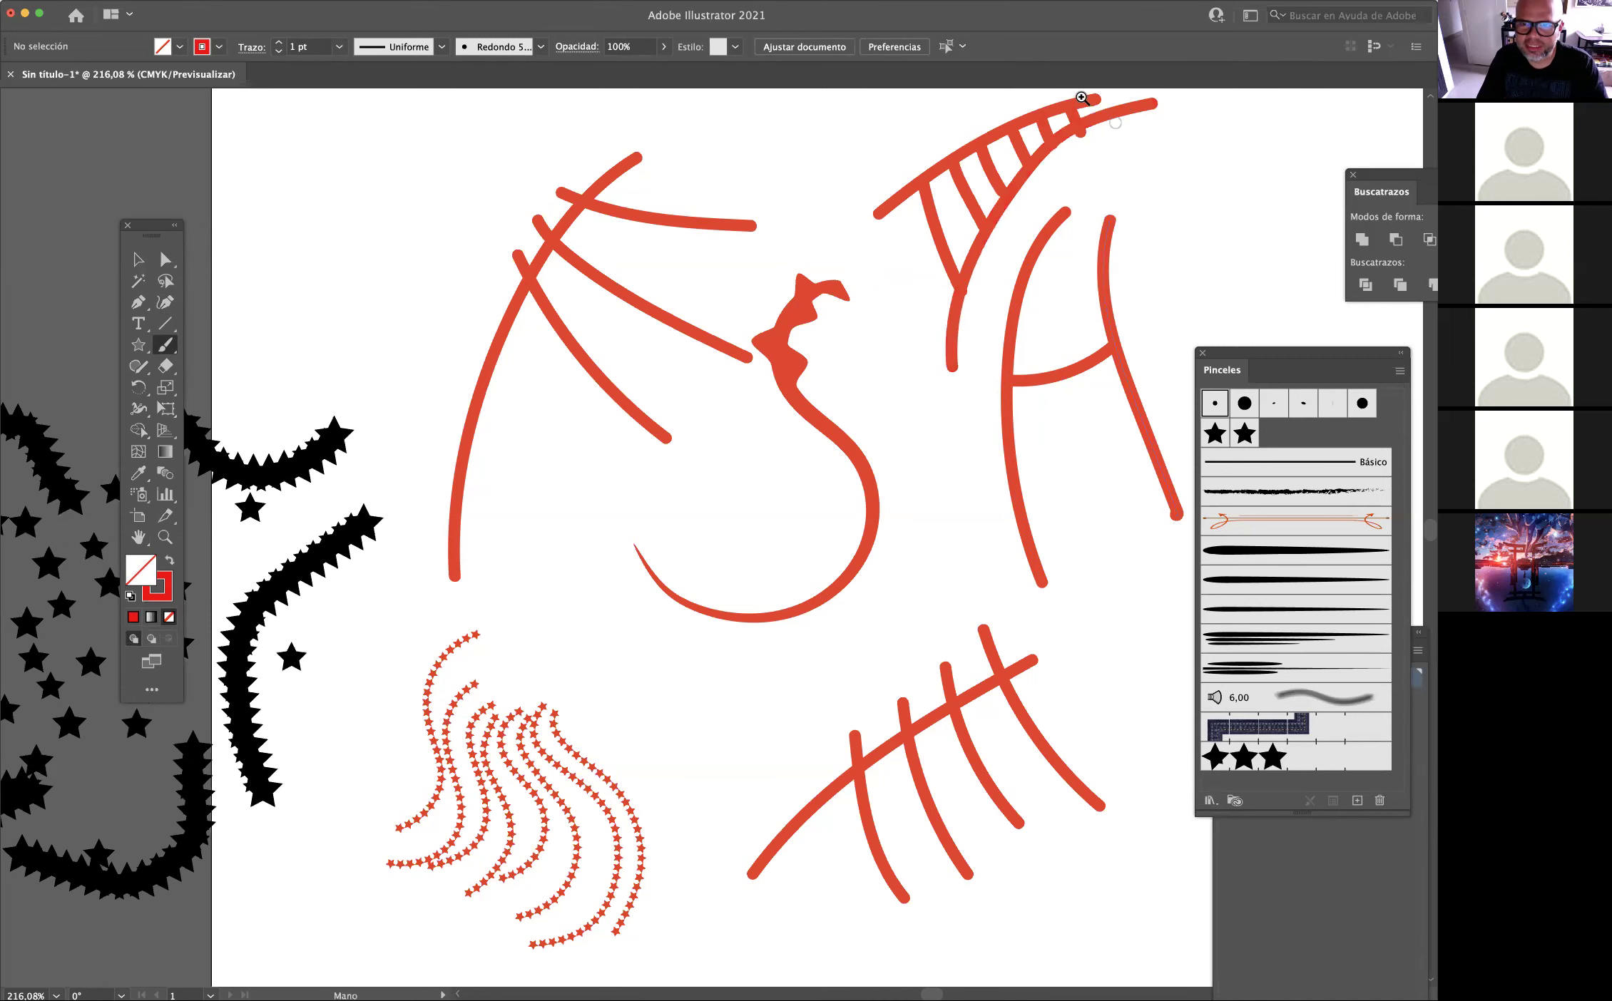
# Move the end anchor points of four rungs onto the ladder's lower curve so that none stick out past it.
pyautogui.scroll(5, 1081, 98)
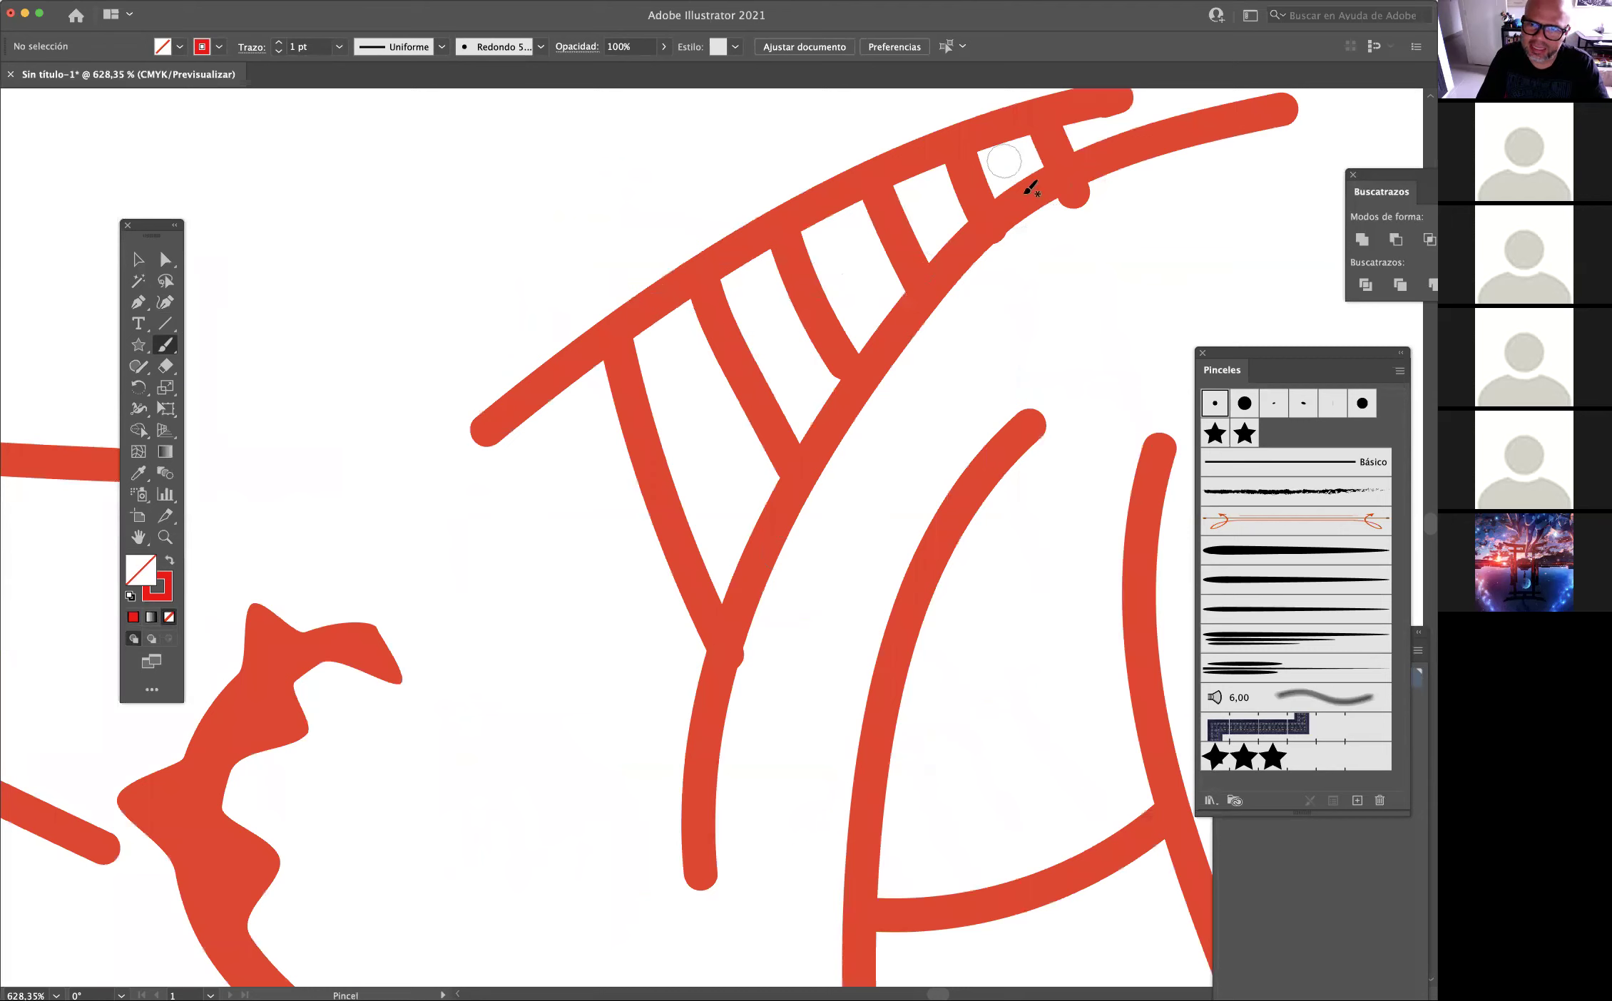
pyautogui.press('a')
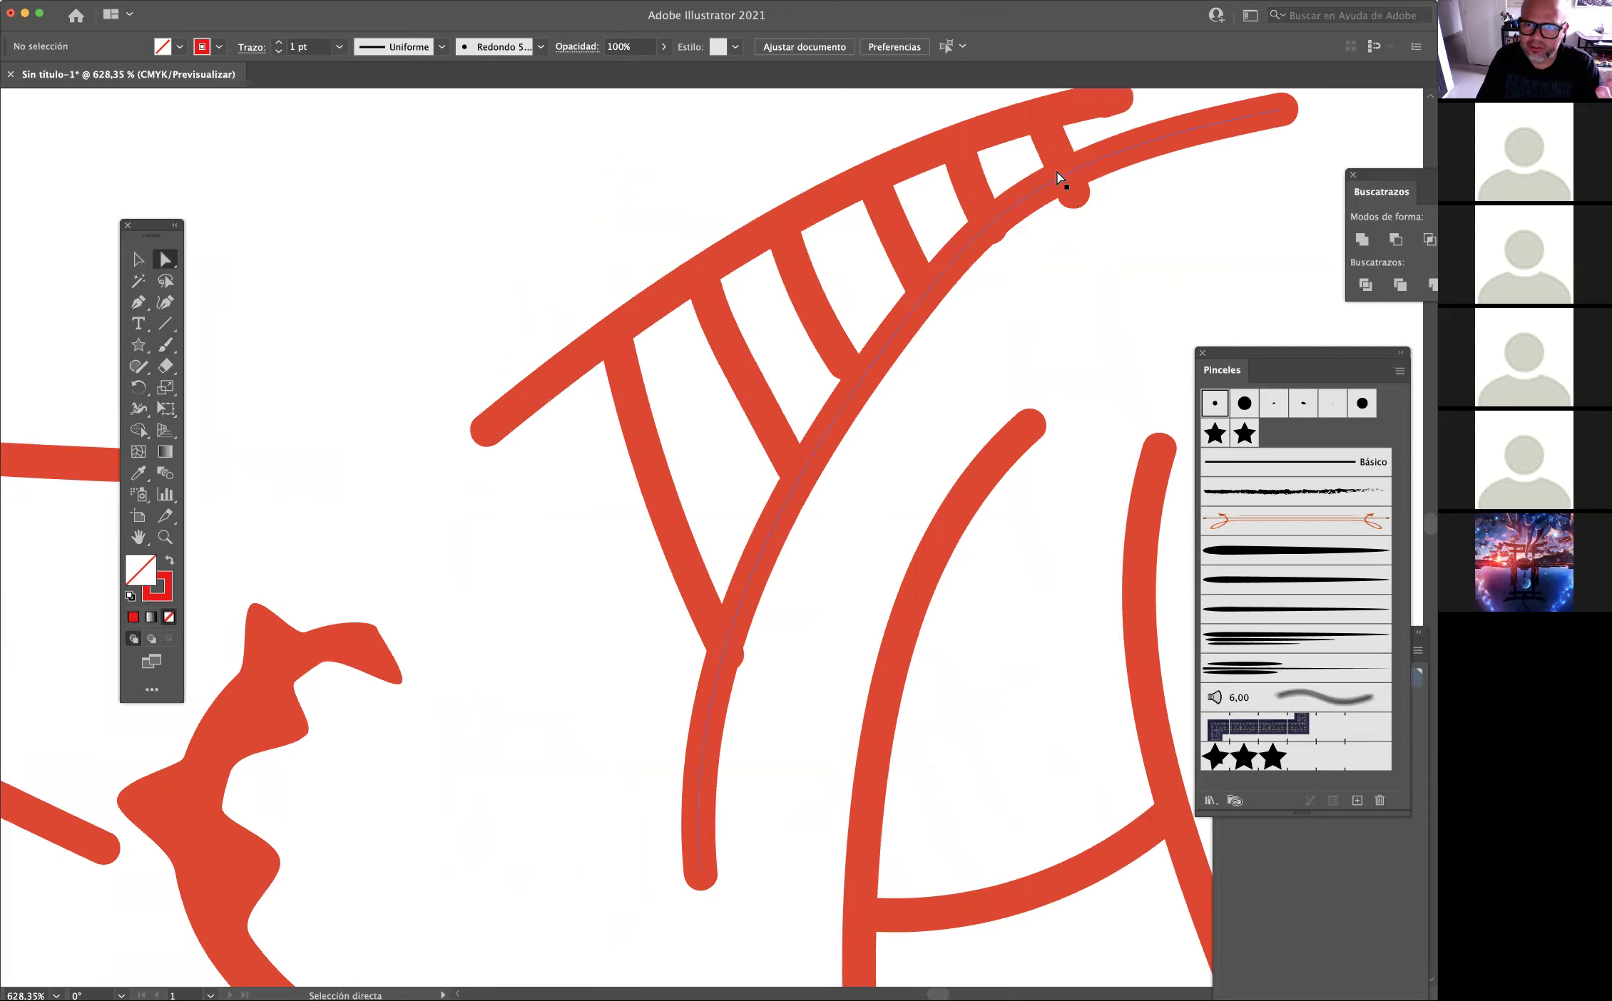
pyautogui.moveTo(1071, 191); pyautogui.dragTo(1065, 175)
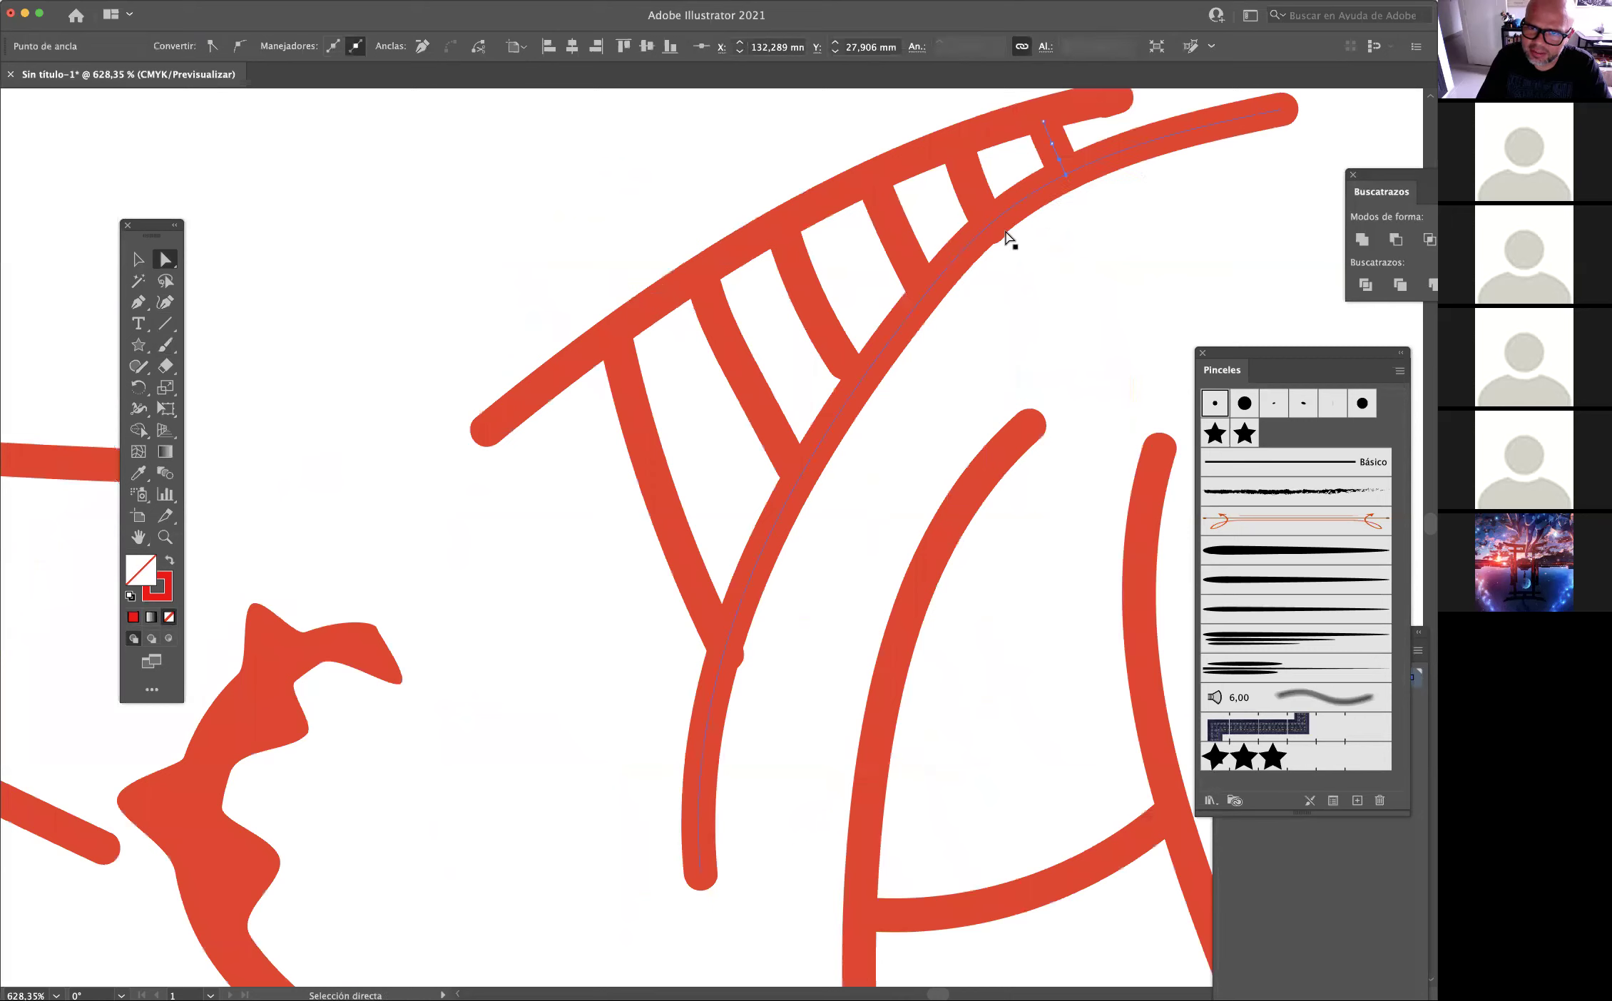
pyautogui.moveTo(991, 227); pyautogui.dragTo(986, 218)
pyautogui.moveTo(722, 649); pyautogui.dragTo(720, 640)
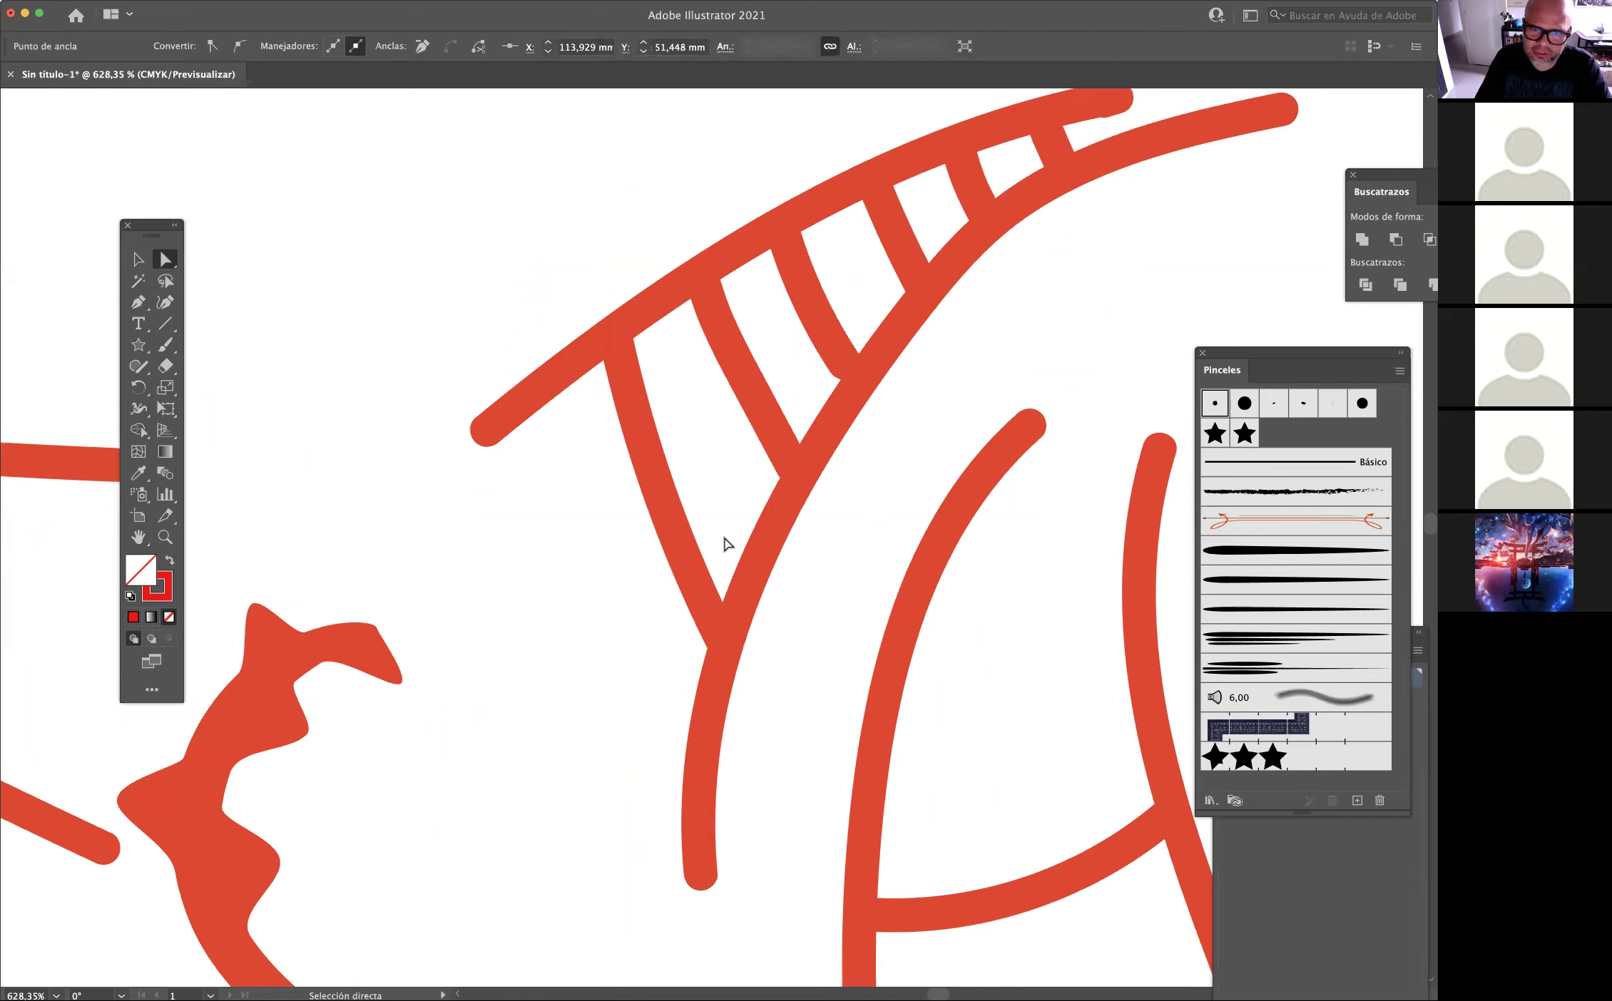
pyautogui.moveTo(850, 370); pyautogui.dragTo(853, 381)
pyautogui.click(1256, 156)
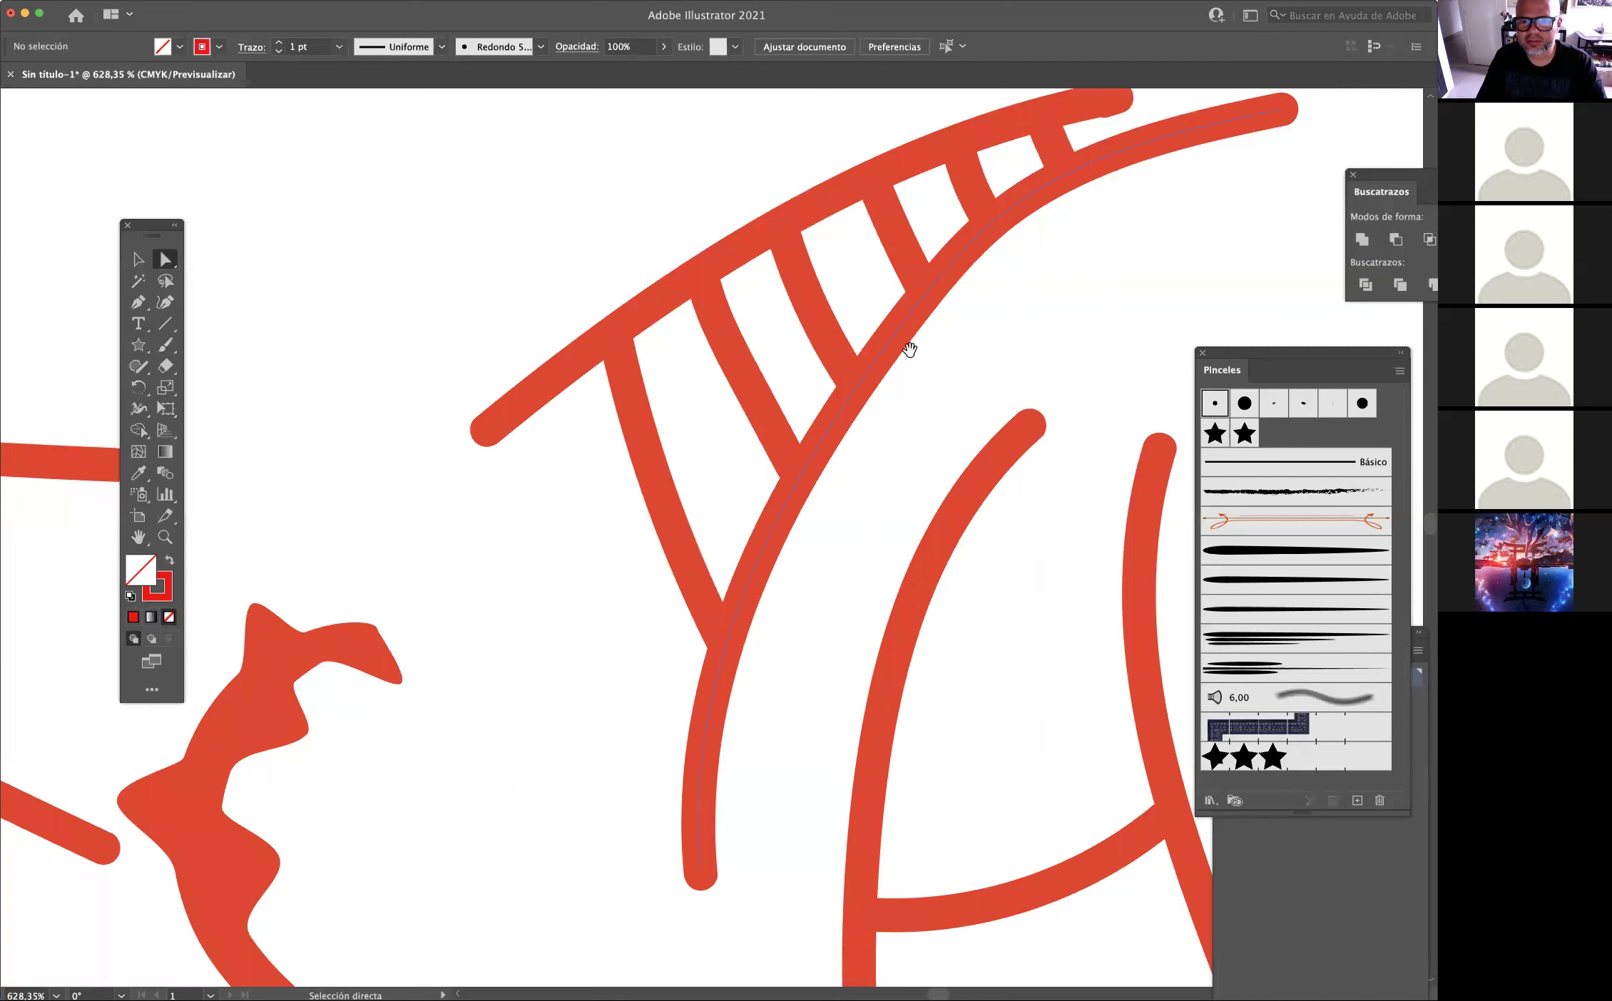
pyautogui.scroll(-5, 909, 350)
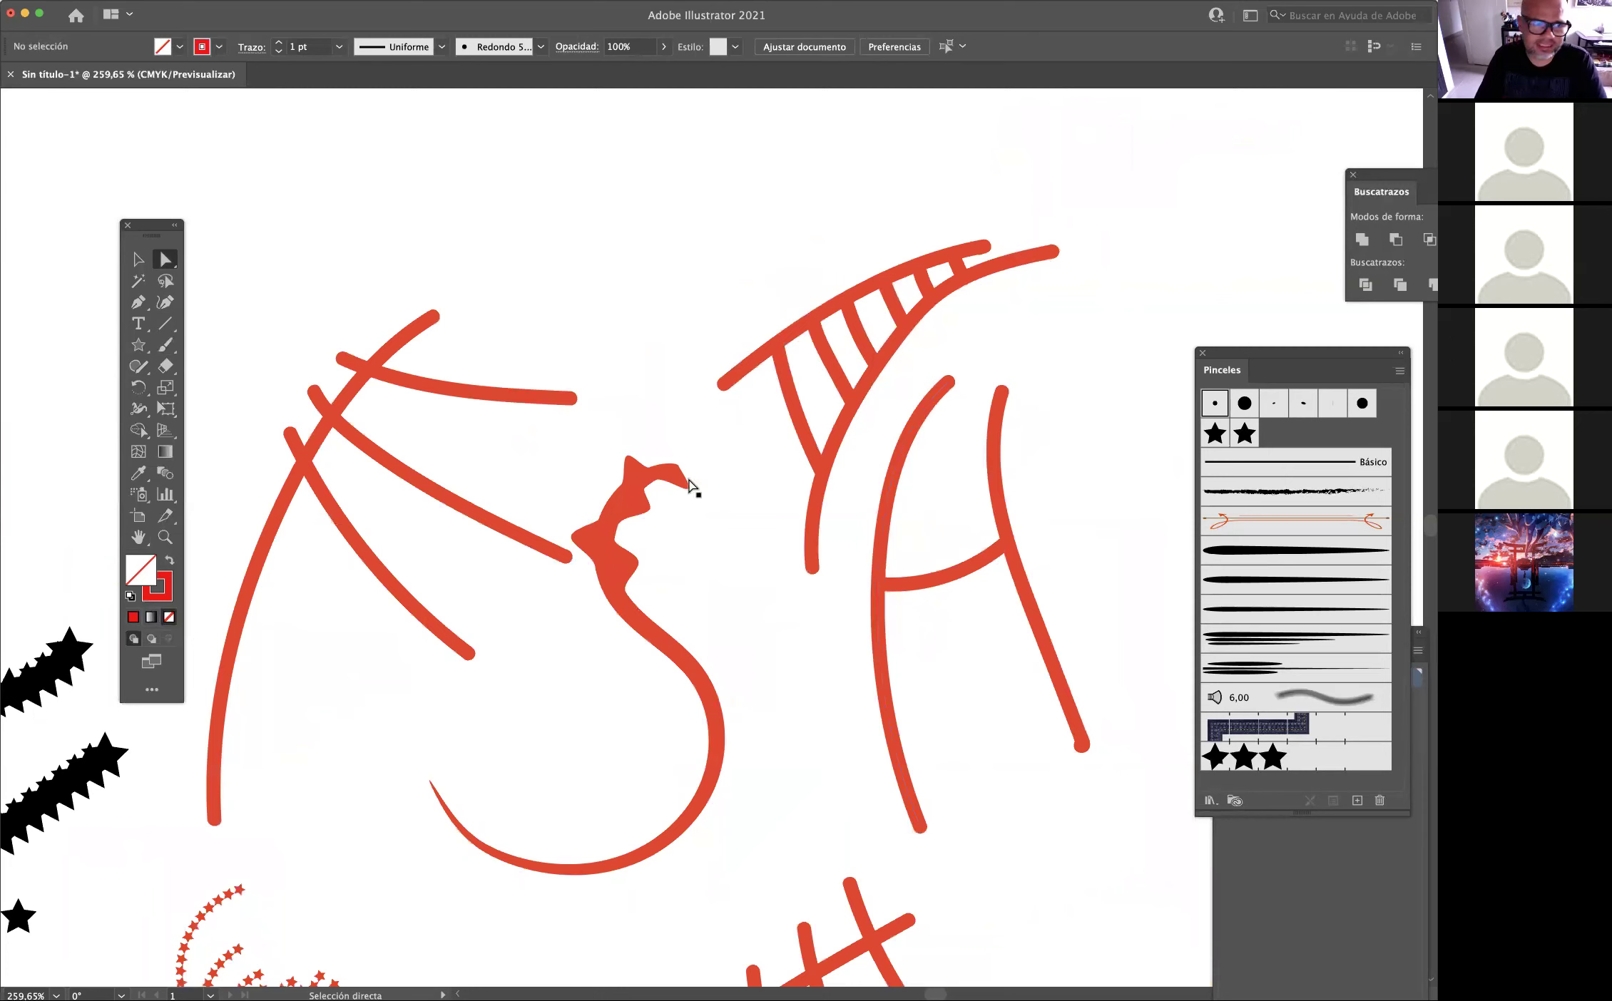
pyautogui.click(128, 259)
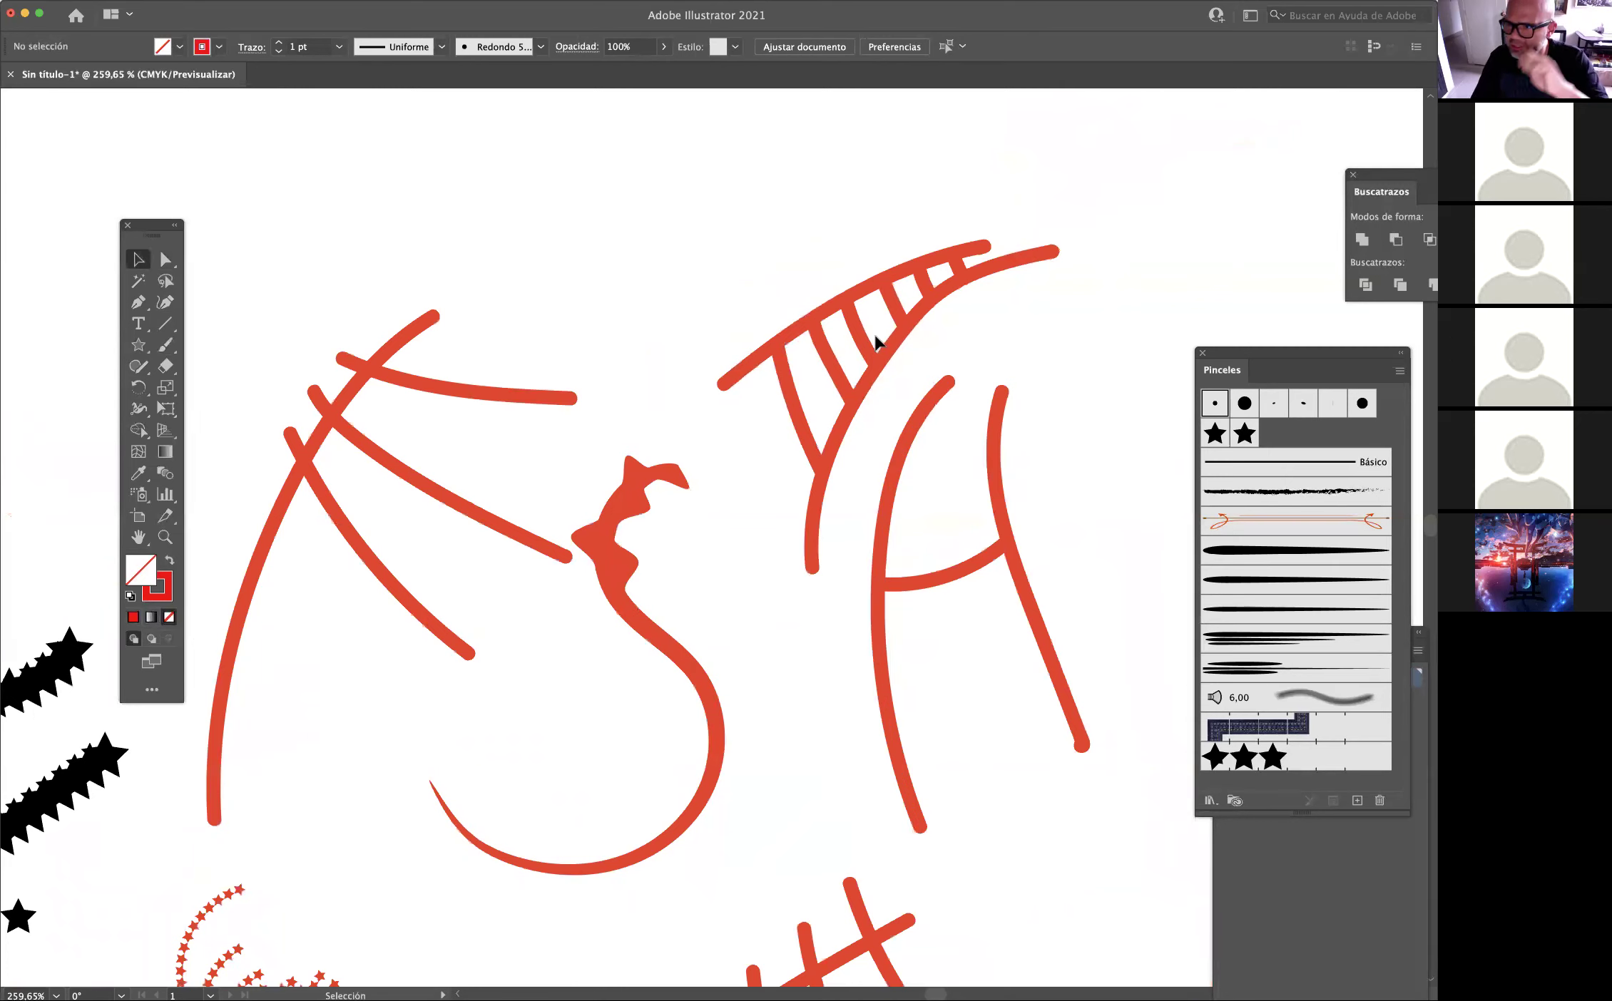
pyautogui.scroll(-9, 888, 313)
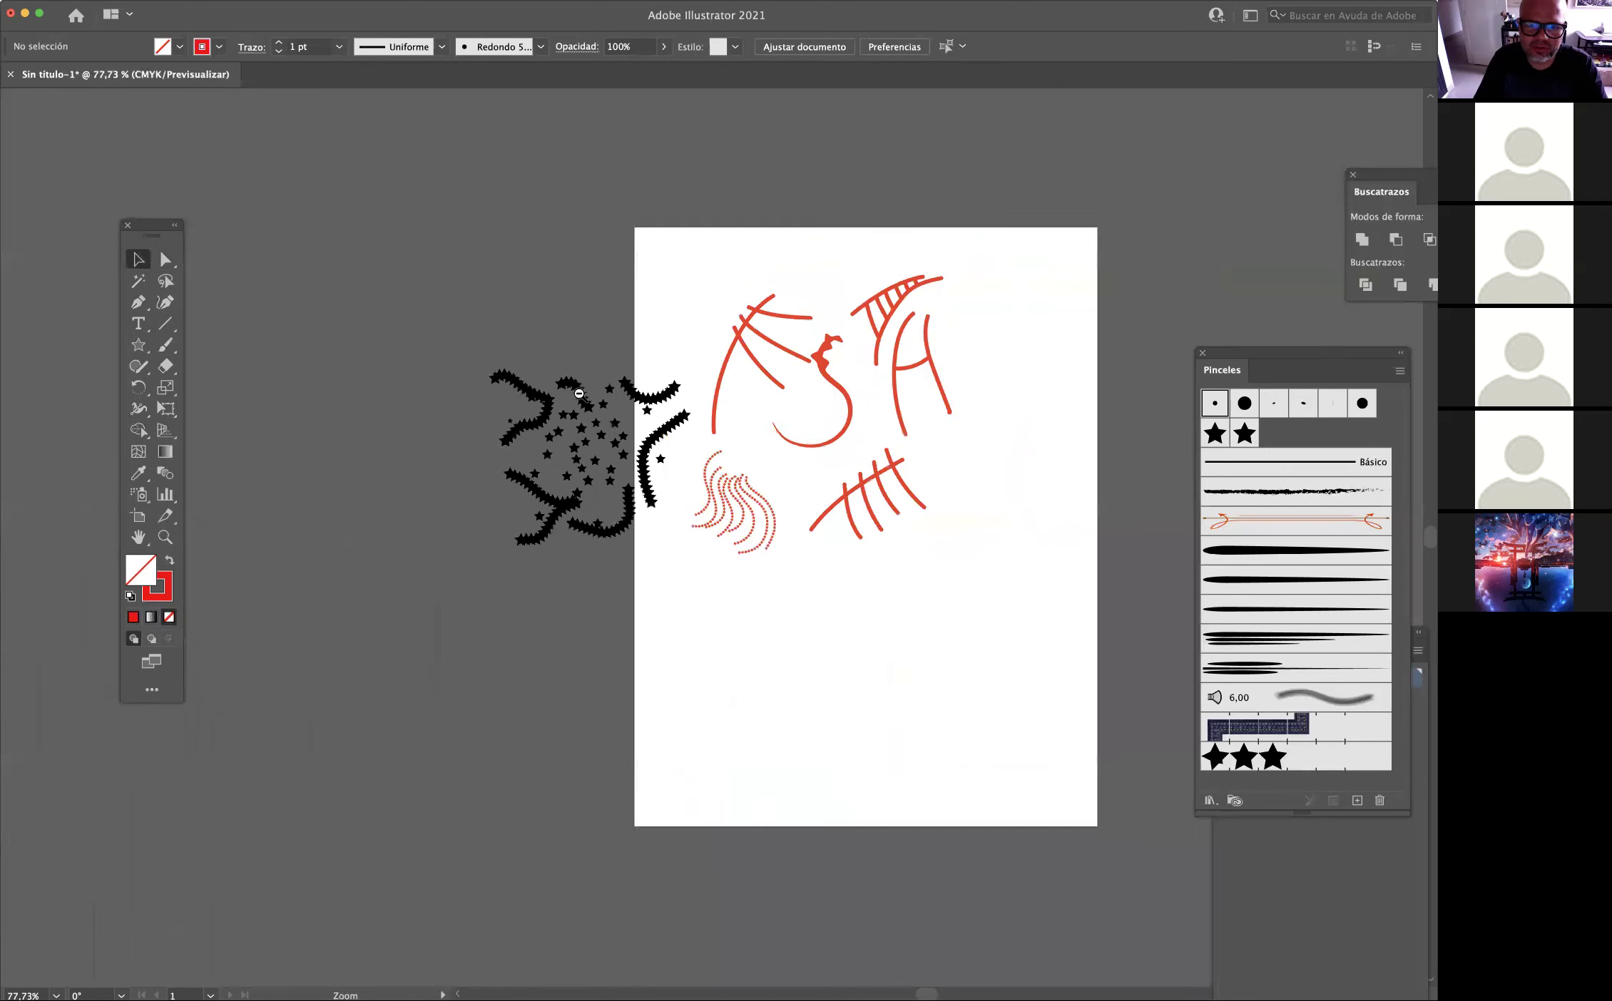